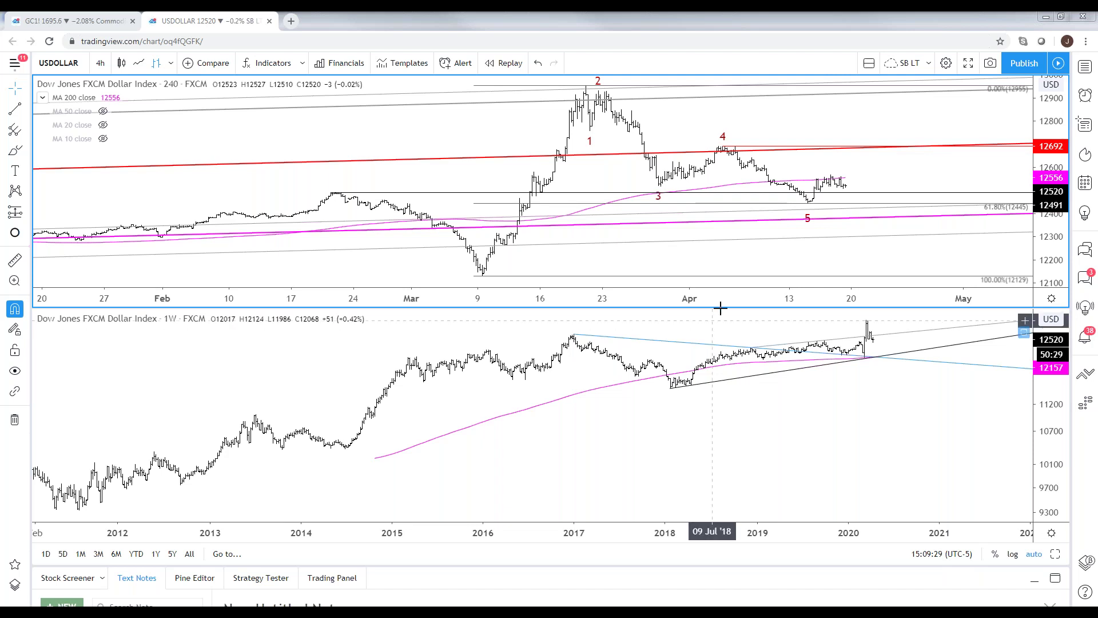
# Maximize the 4-hour US dollar index chart and hide its MA 200 line.
pyautogui.click(1056, 555)
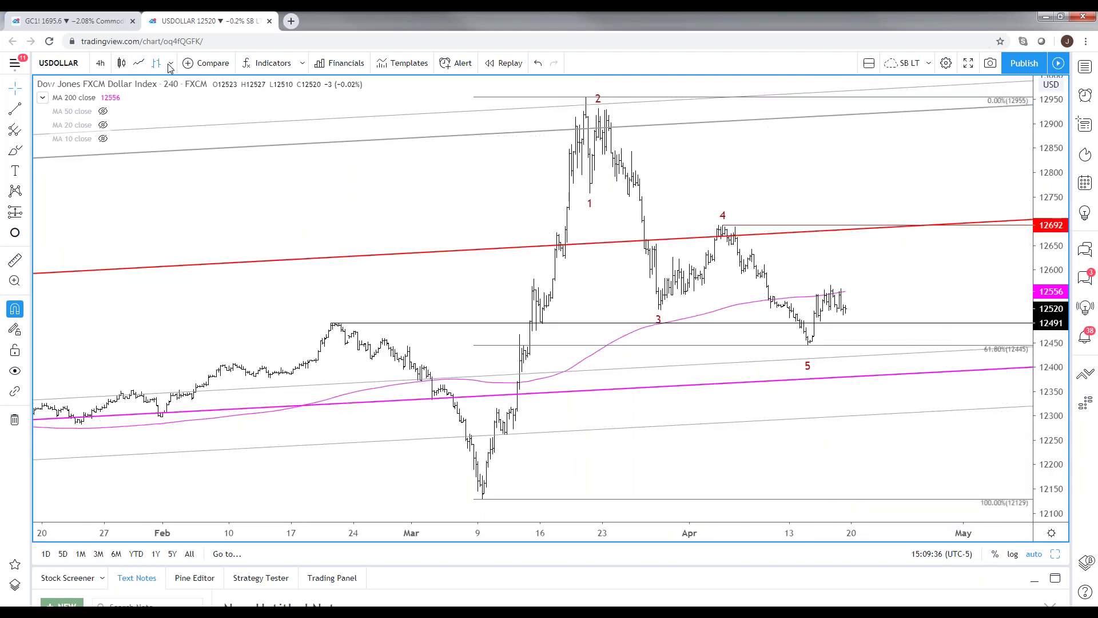
pyautogui.click(107, 97)
pyautogui.scroll(-2, 114, 176)
pyautogui.scroll(-2, 113, 176)
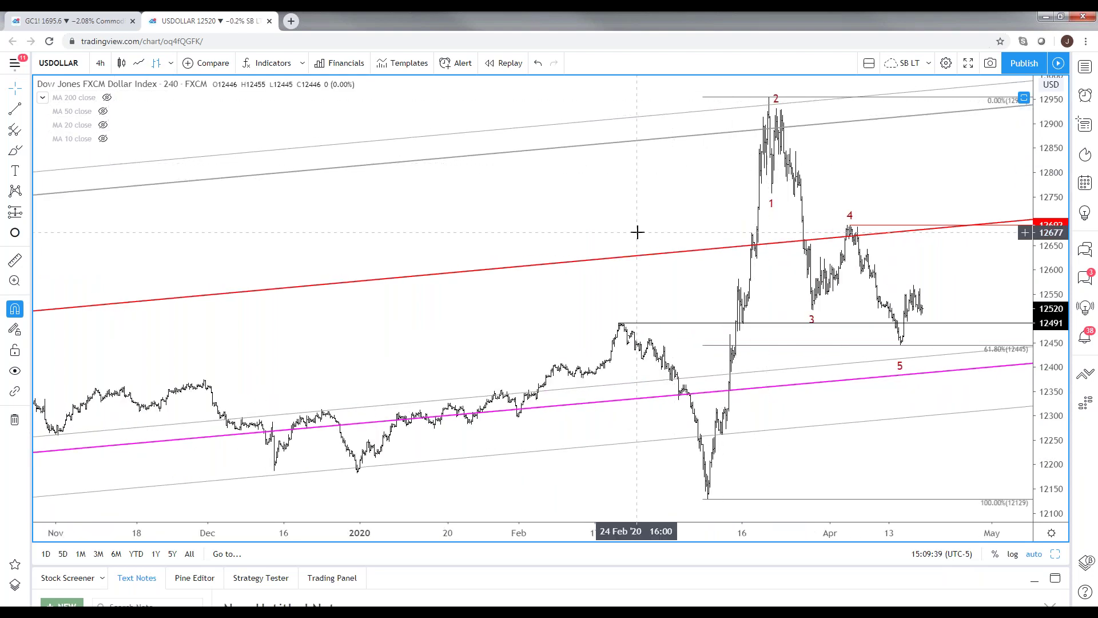
# Zoom out and compress the price scale so the chart reaches back to April 2019.
pyautogui.scroll(3, 637, 230)
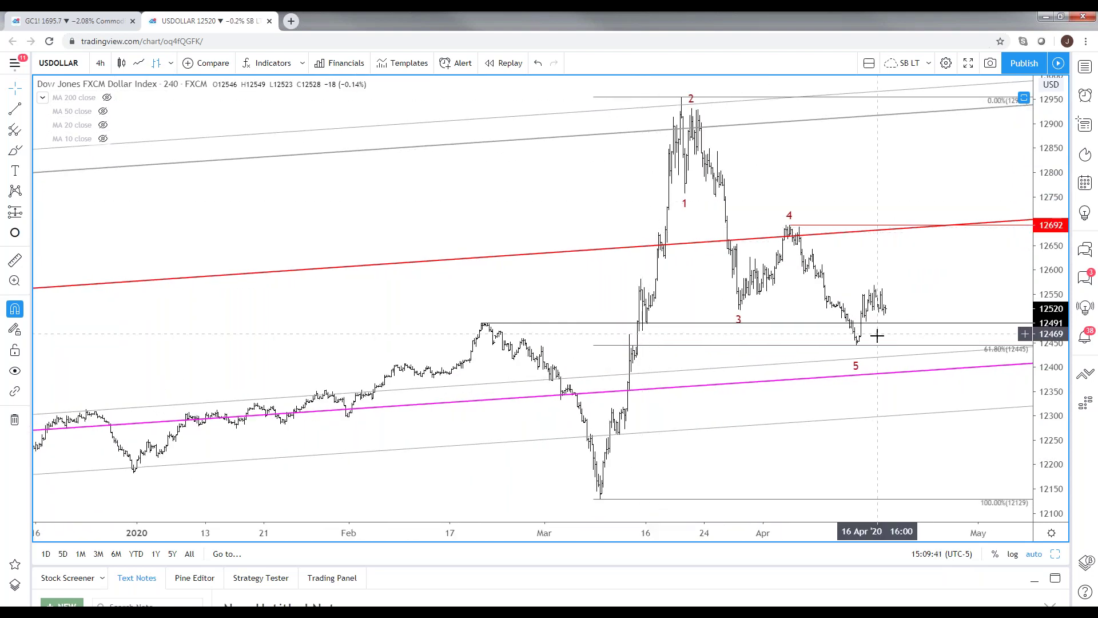
pyautogui.scroll(-2, 889, 321)
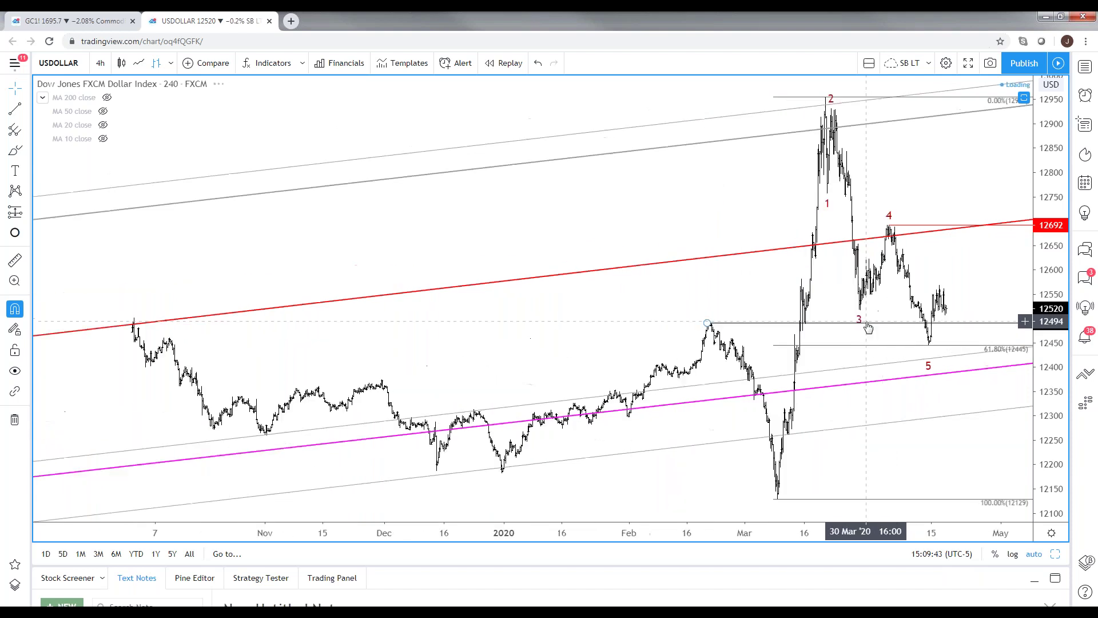
pyautogui.scroll(1, 933, 289)
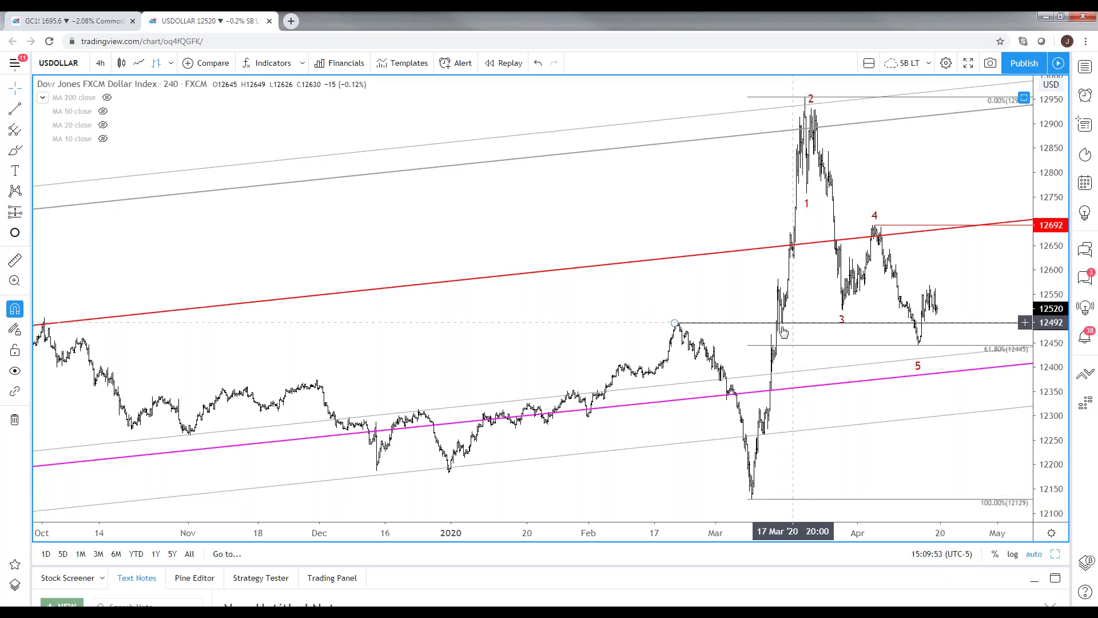
pyautogui.scroll(1, 744, 363)
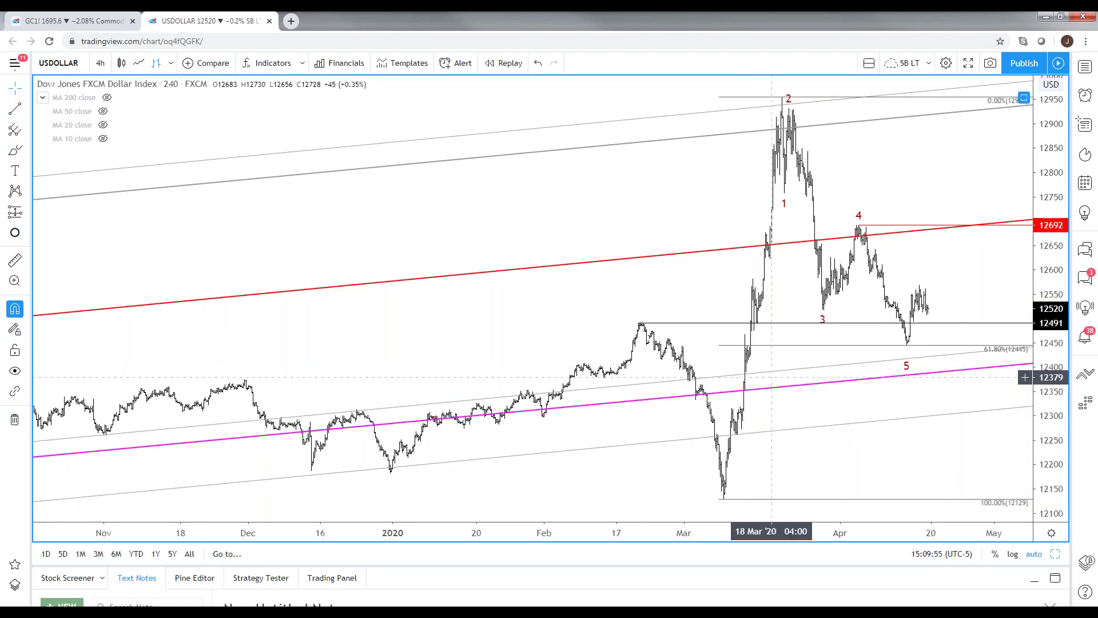
pyautogui.moveTo(1062, 222); pyautogui.dragTo(967, 435)
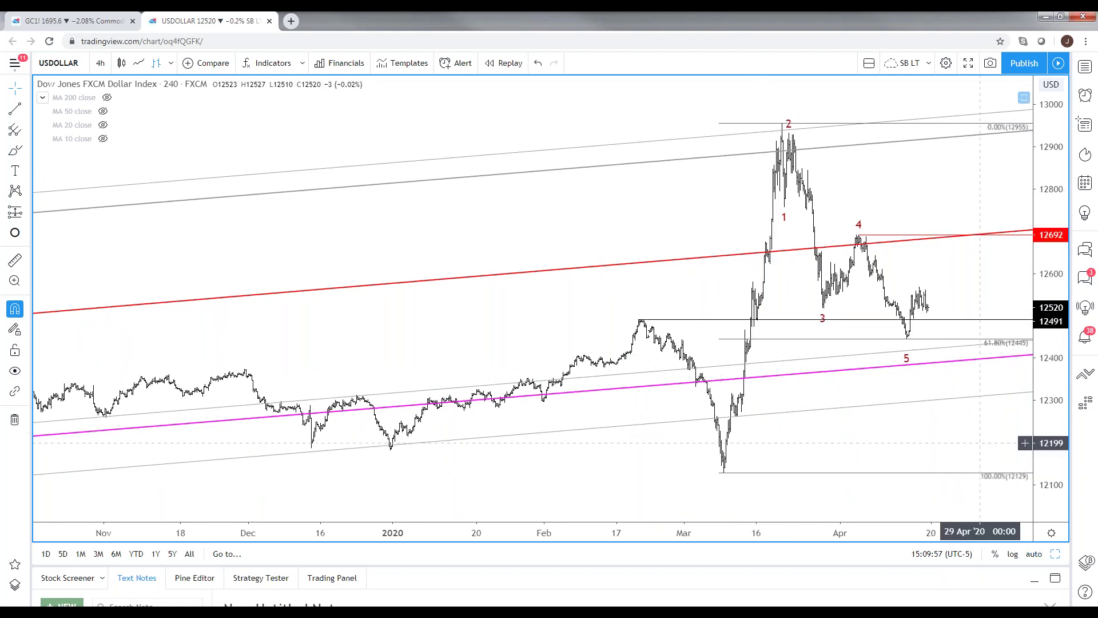
pyautogui.scroll(2, 971, 278)
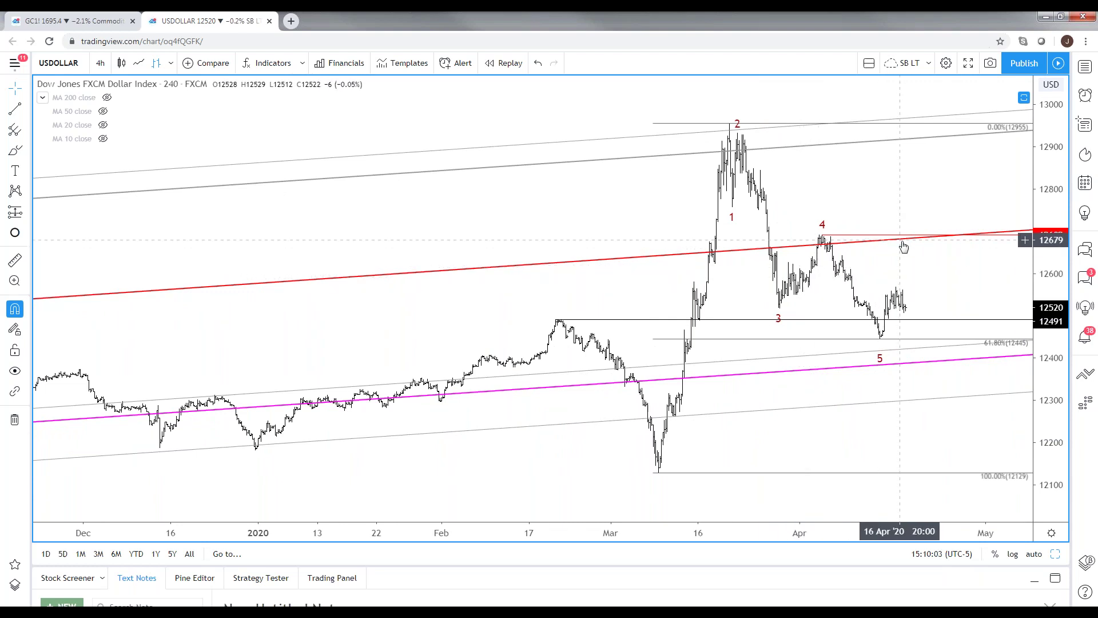
pyautogui.scroll(-5, 912, 246)
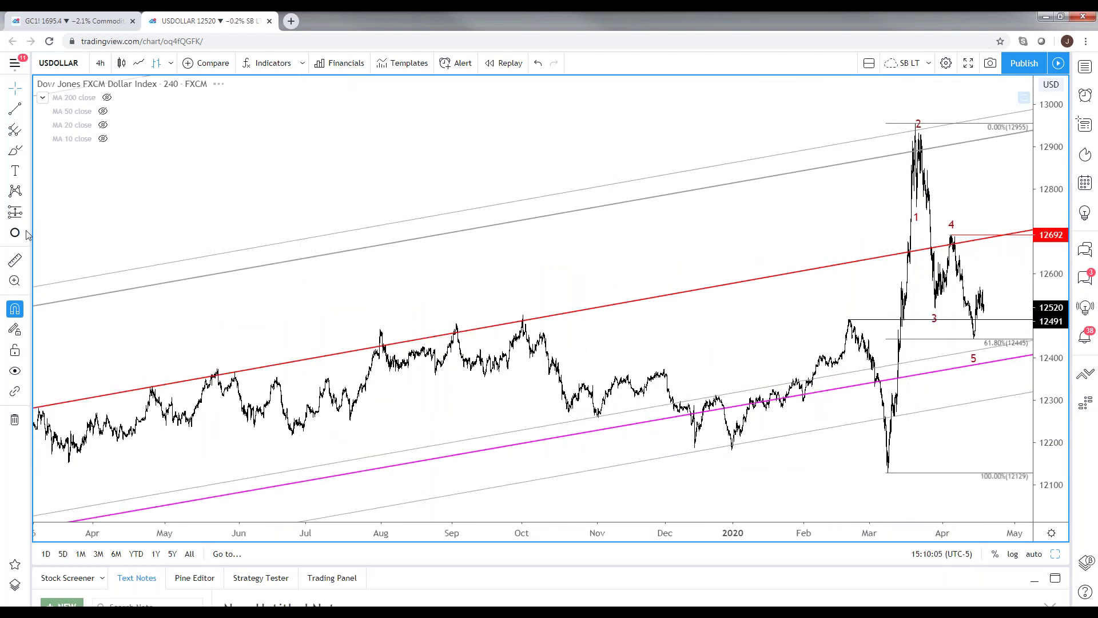
pyautogui.click(28, 133)
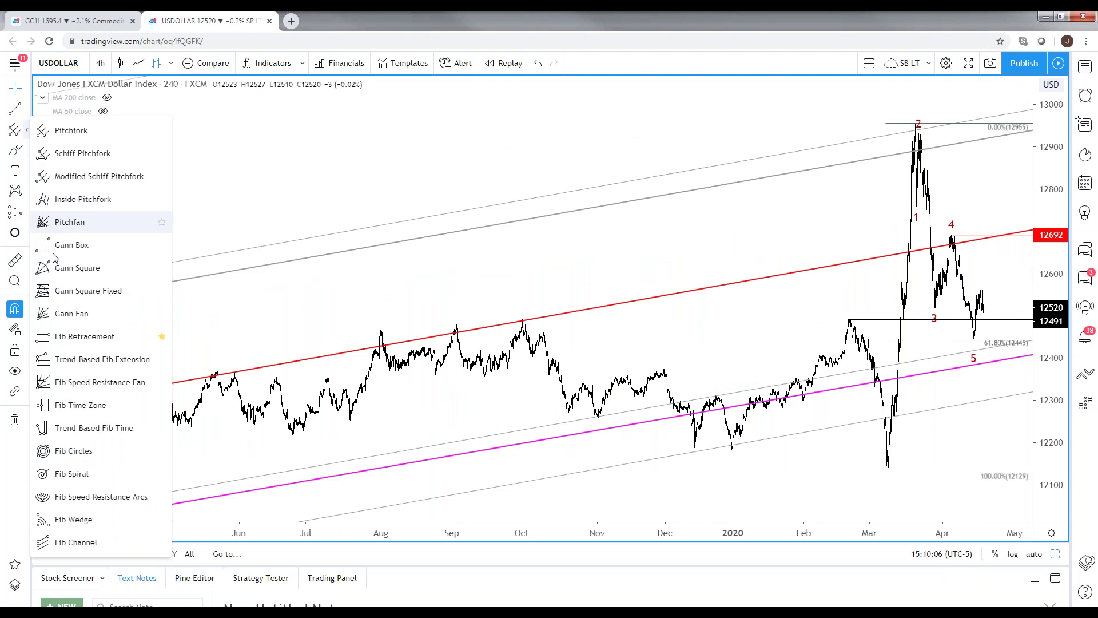
pyautogui.click(83, 337)
pyautogui.scroll(5, 128, 326)
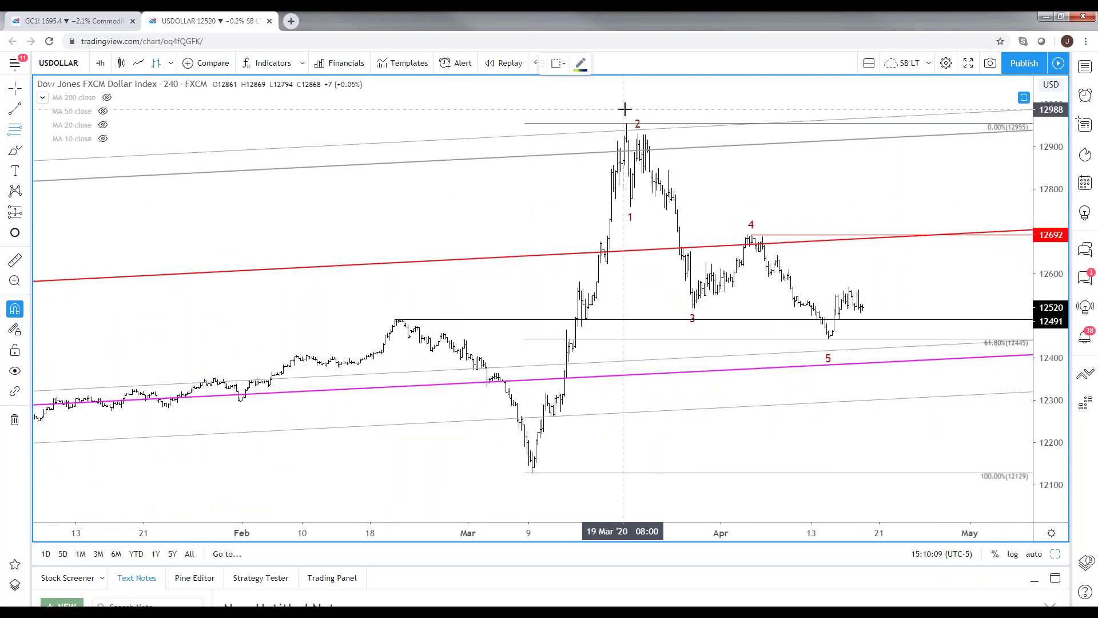
pyautogui.click(628, 121)
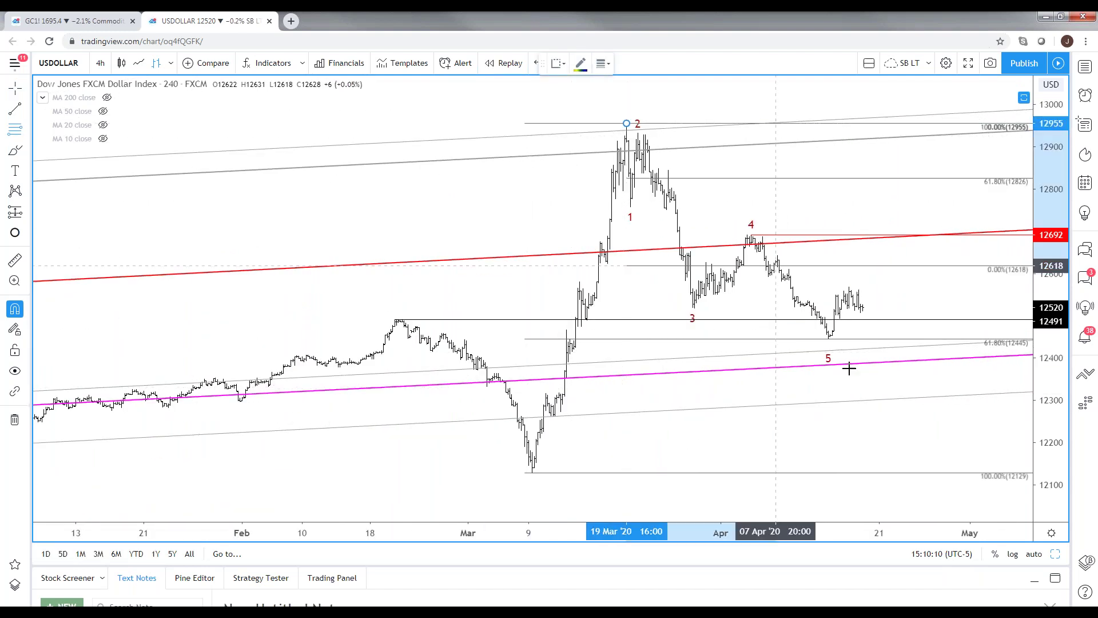
pyautogui.click(830, 346)
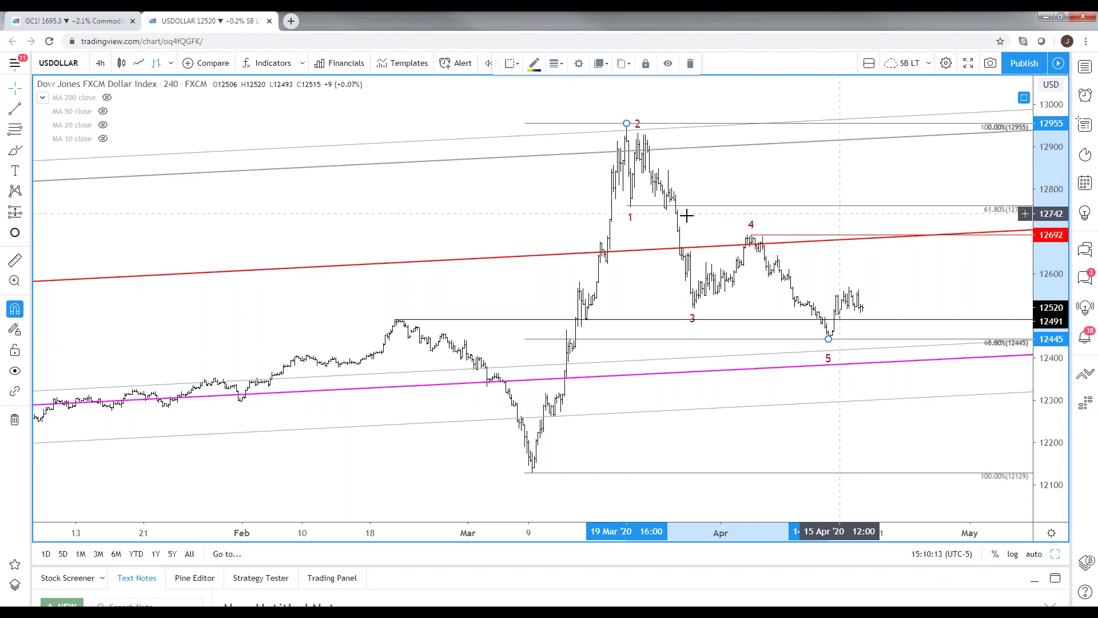
pyautogui.click(496, 223)
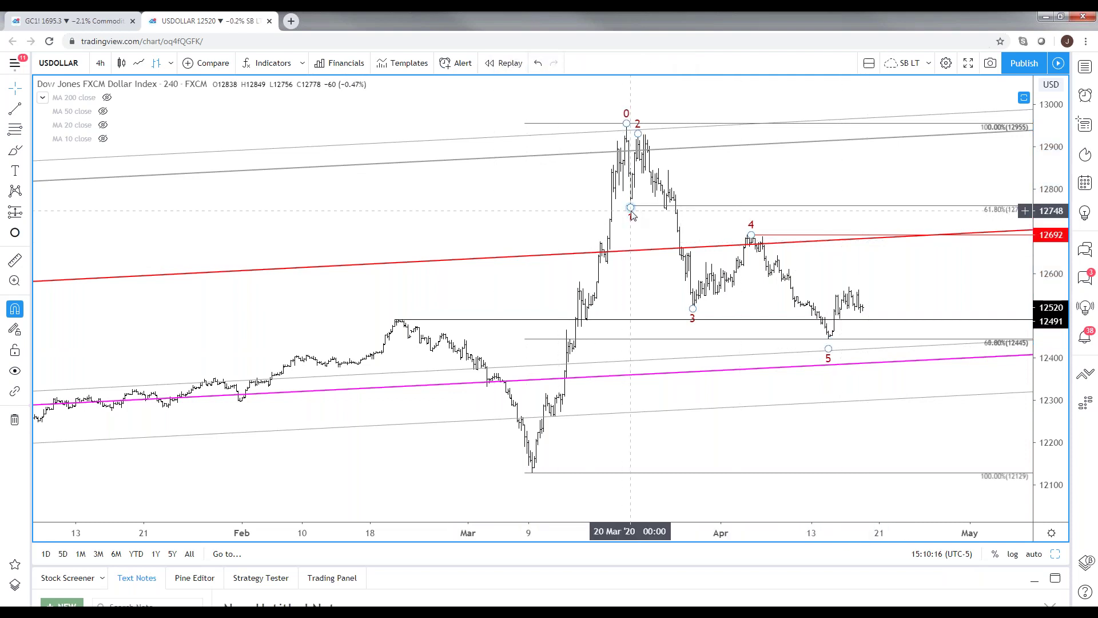
pyautogui.click(779, 204)
pyautogui.press('Delete')
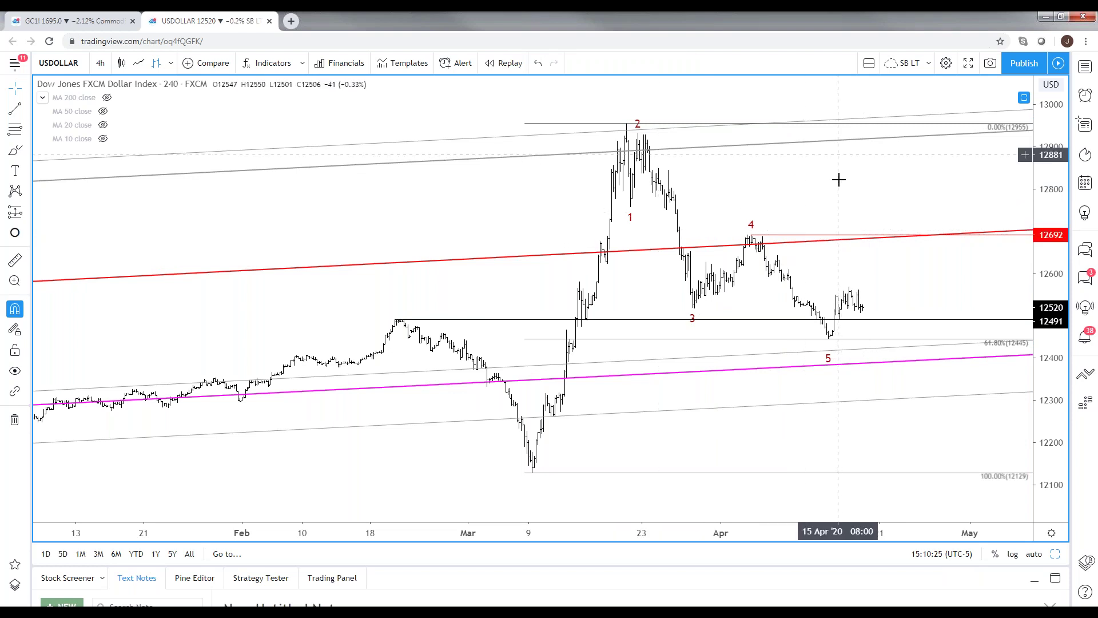
# Switch the dollar index chart to 1D and zoom it to span early 2018 to mid-2020.
pyautogui.write('1D')
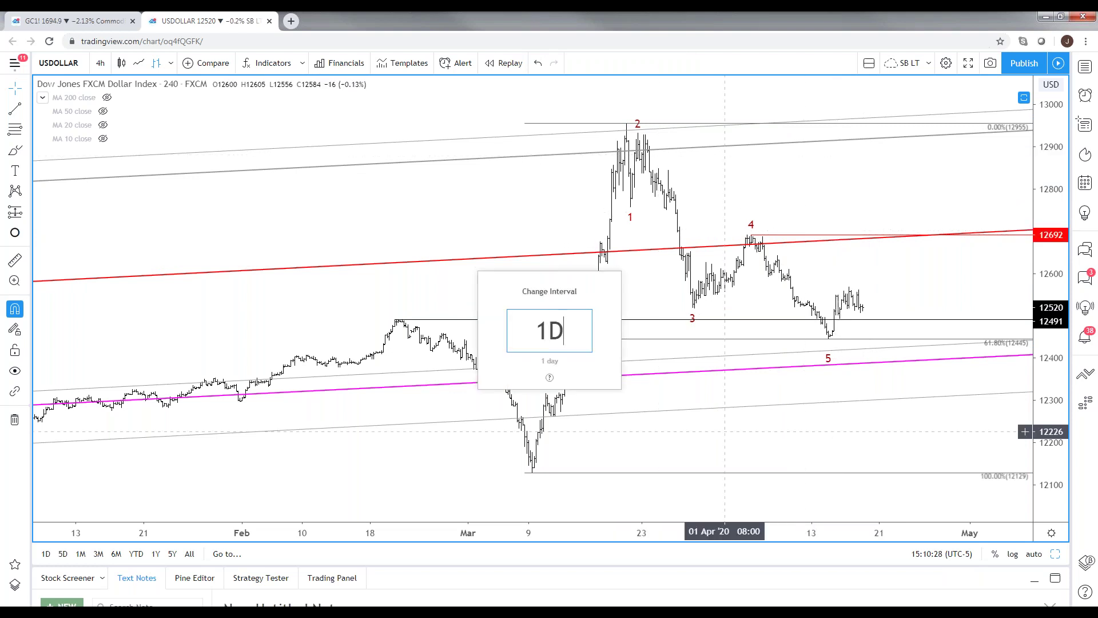
pyautogui.press('Return')
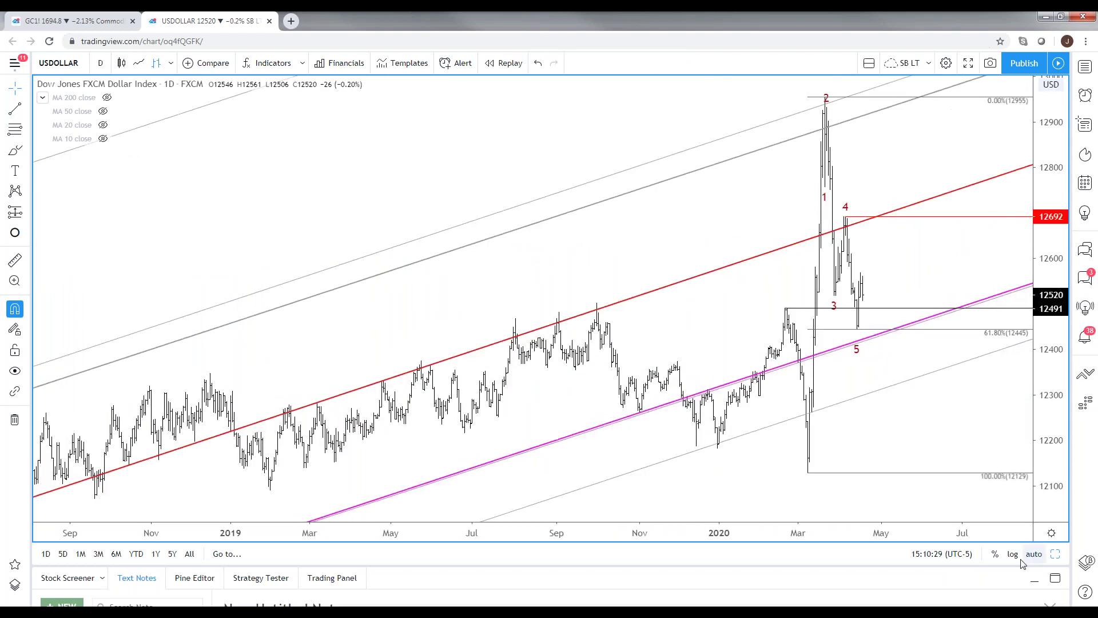
pyautogui.scroll(-3, 595, 465)
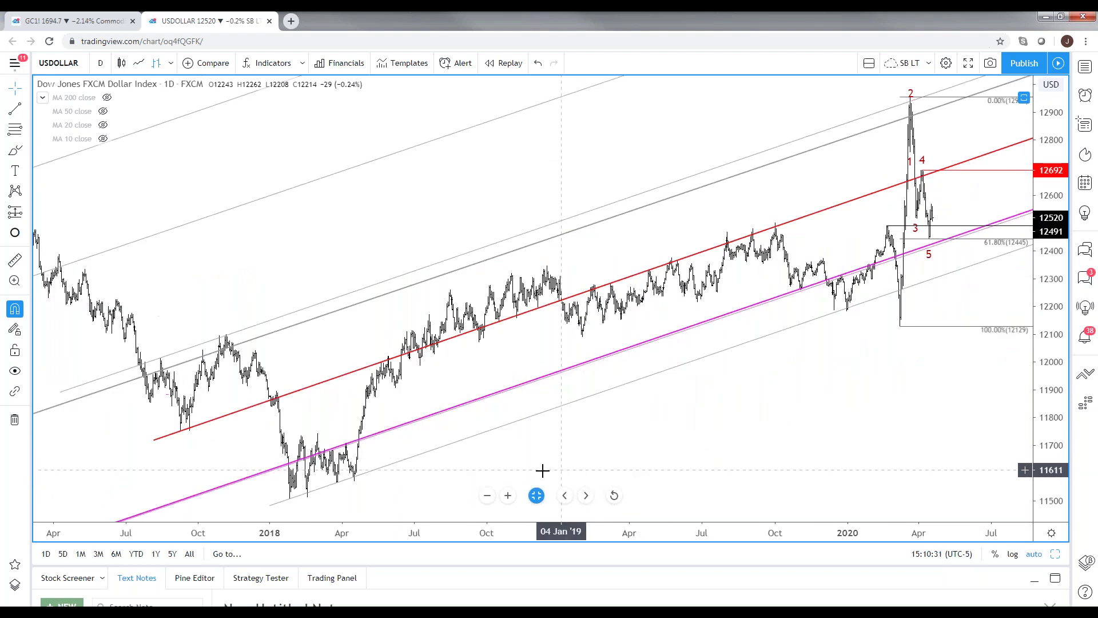
pyautogui.scroll(-1, 502, 459)
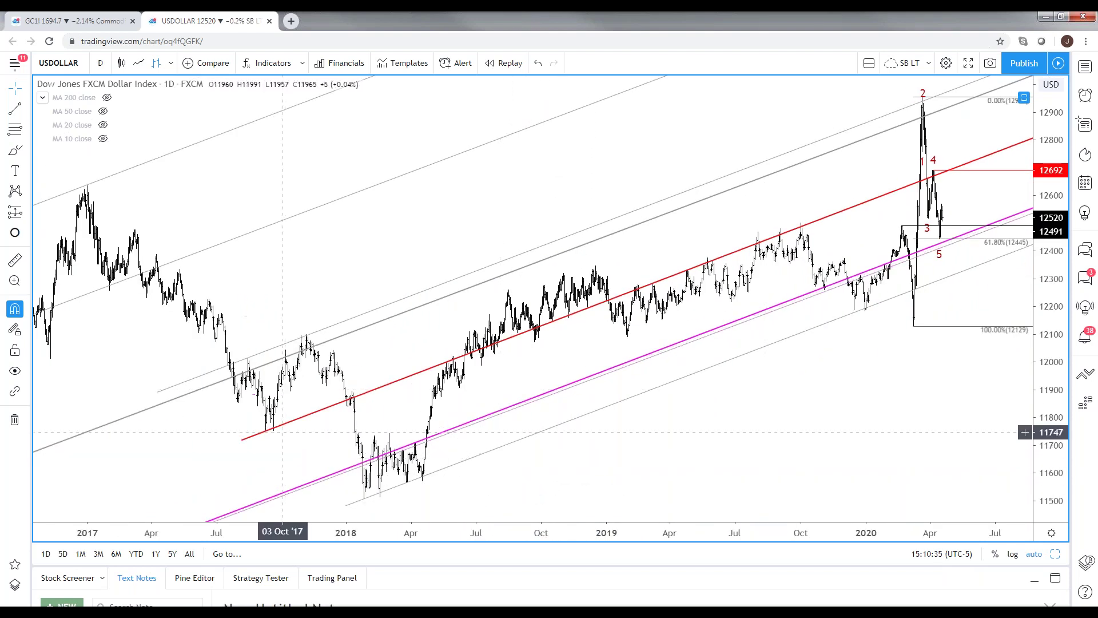
pyautogui.scroll(2, 321, 424)
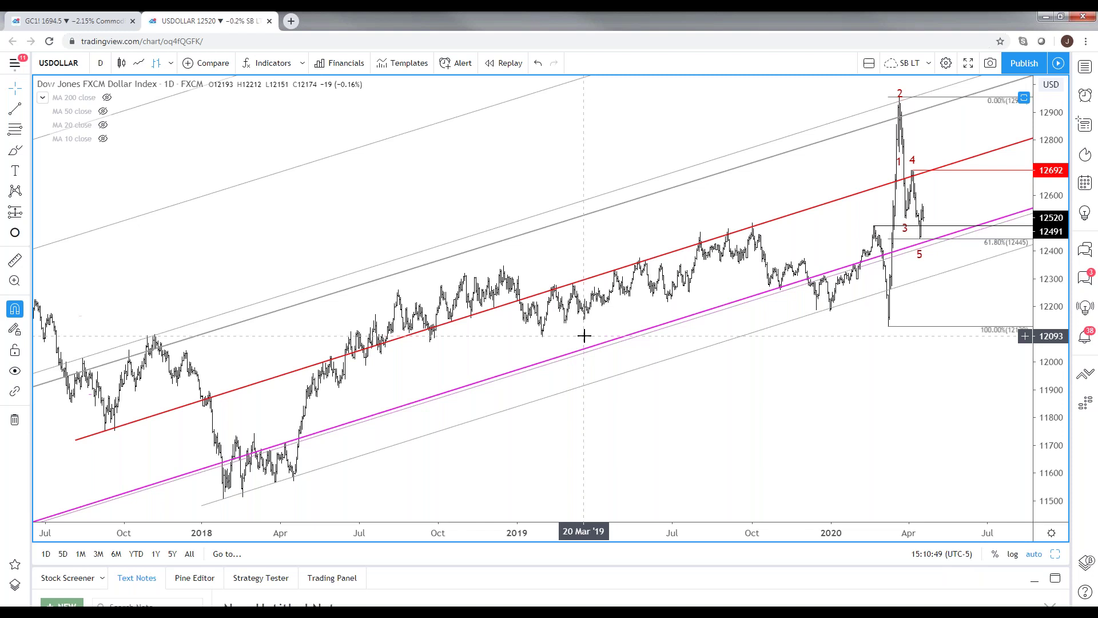
pyautogui.scroll(2, 627, 338)
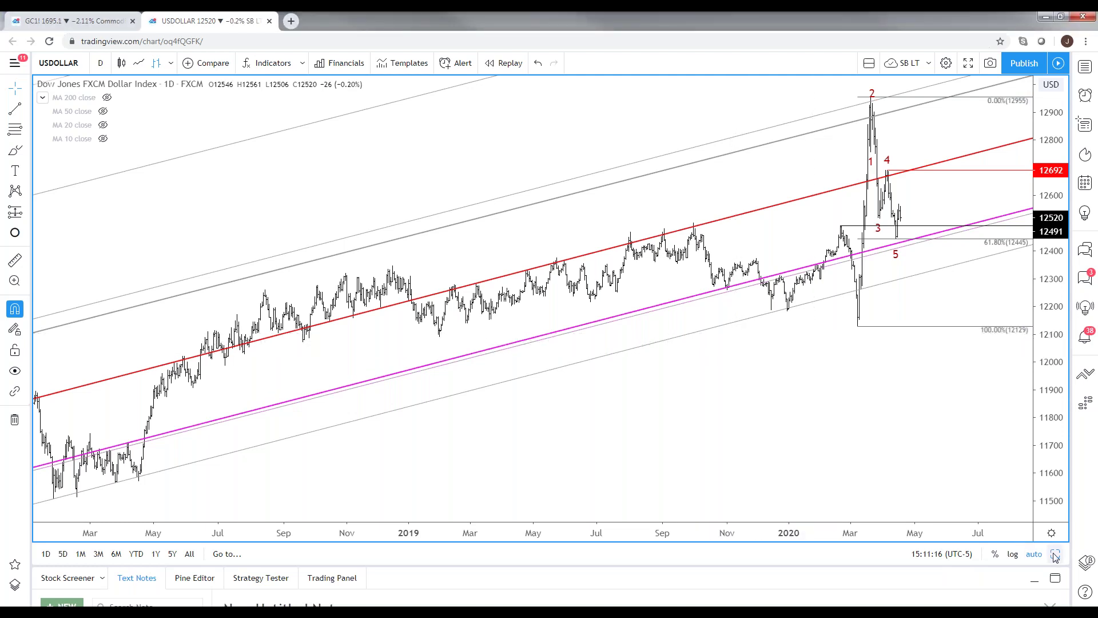
# Load the FXCM EURUSD symbol into both panes of the two-chart layout.
pyautogui.write('EURUSD')
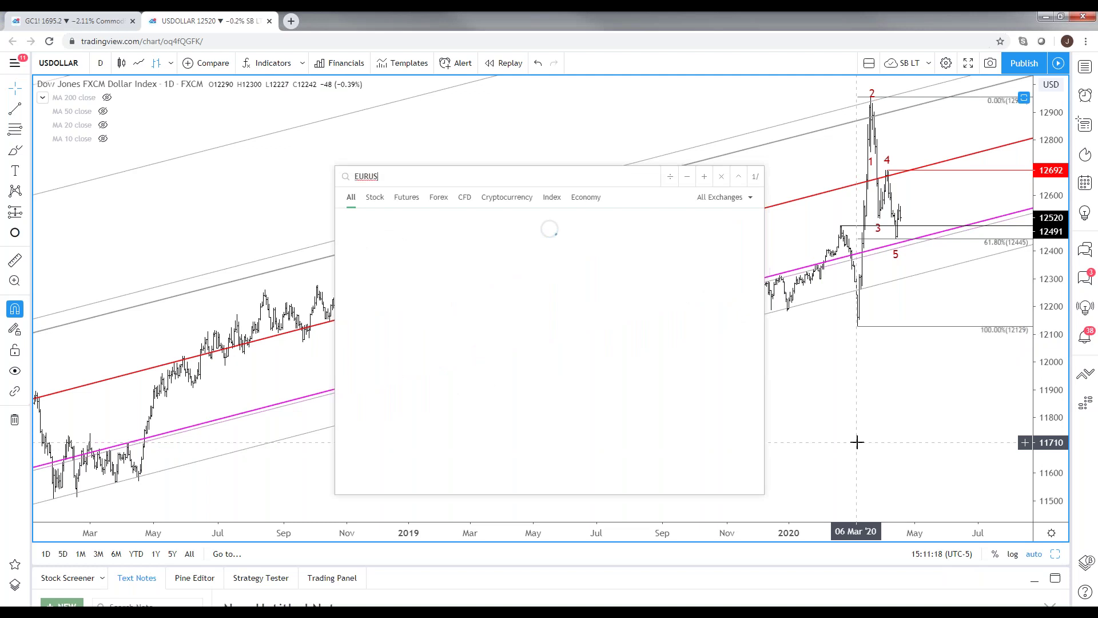
pyautogui.click(658, 251)
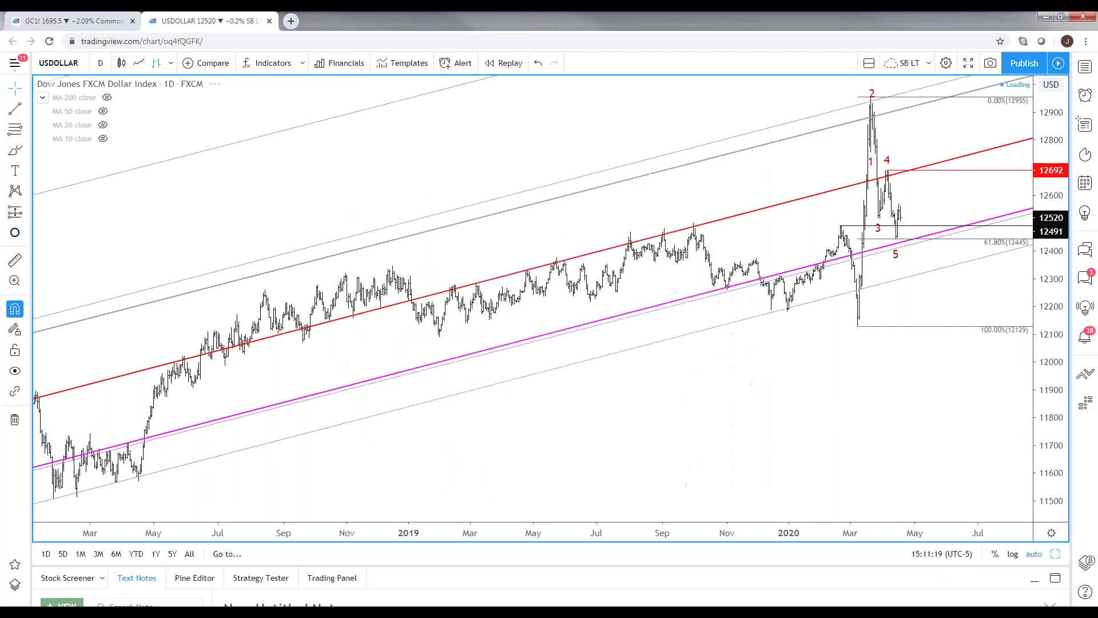
pyautogui.click(1055, 555)
pyautogui.scroll(-3, 900, 225)
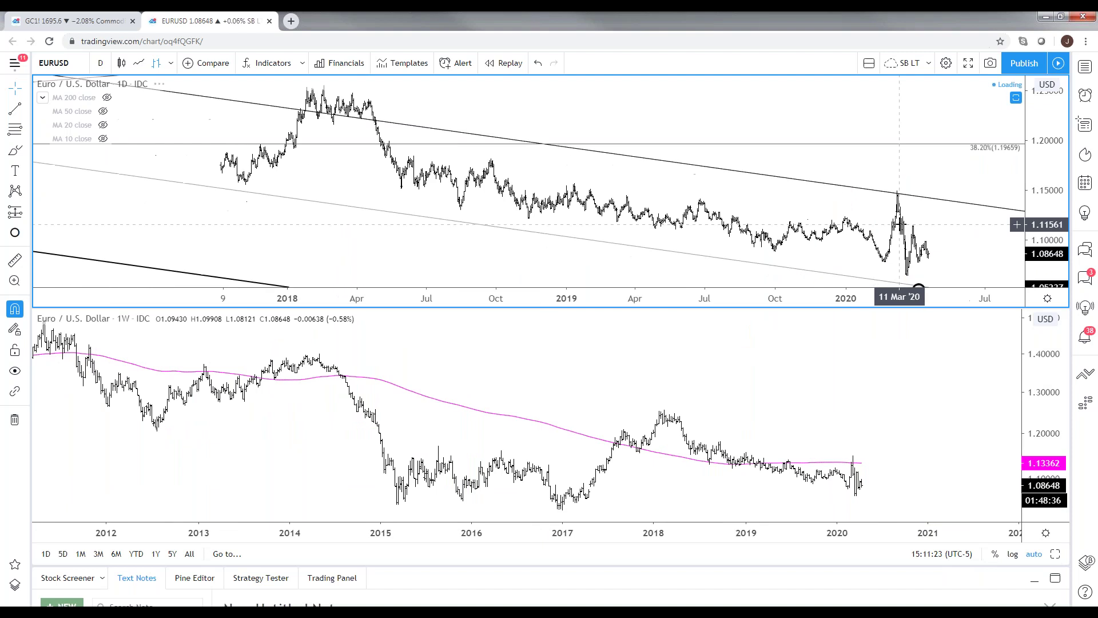
pyautogui.write('EURUSD')
pyautogui.press('Return')
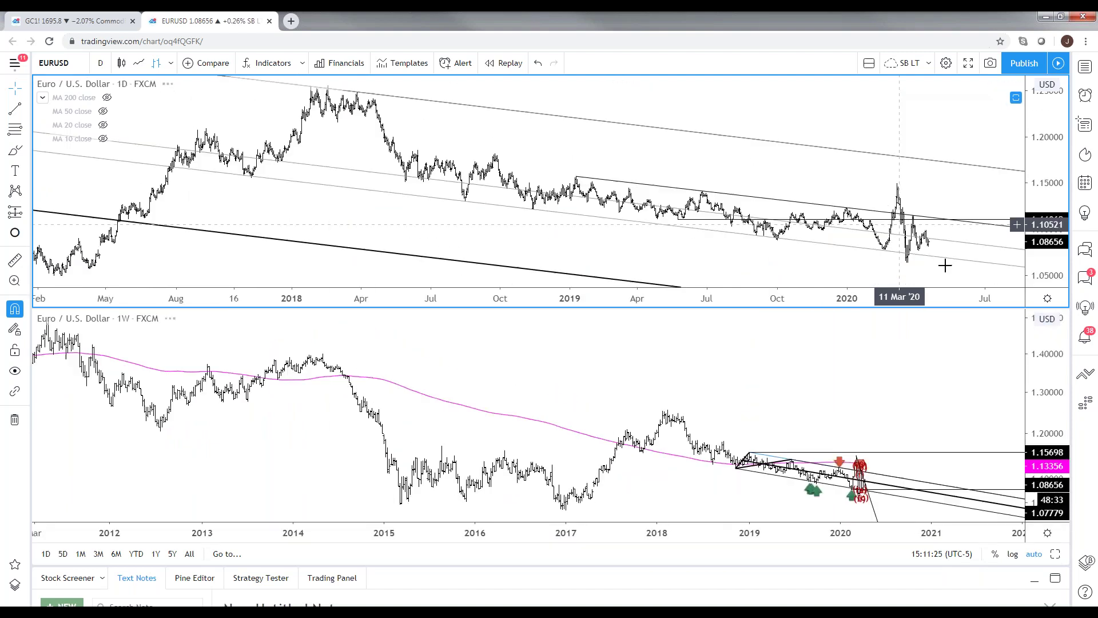
# Set the bottom EURUSD chart to the 240 (4-hour) interval and maximize it.
pyautogui.click(988, 406)
pyautogui.write('240')
pyautogui.press('Return')
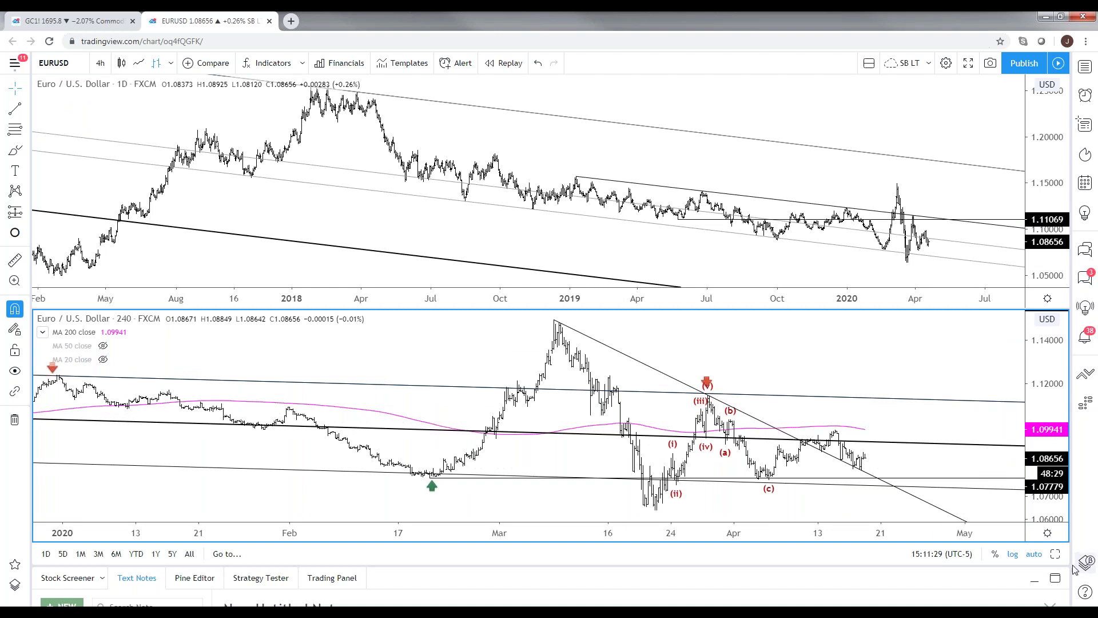
pyautogui.click(1056, 554)
pyautogui.scroll(-3, 716, 473)
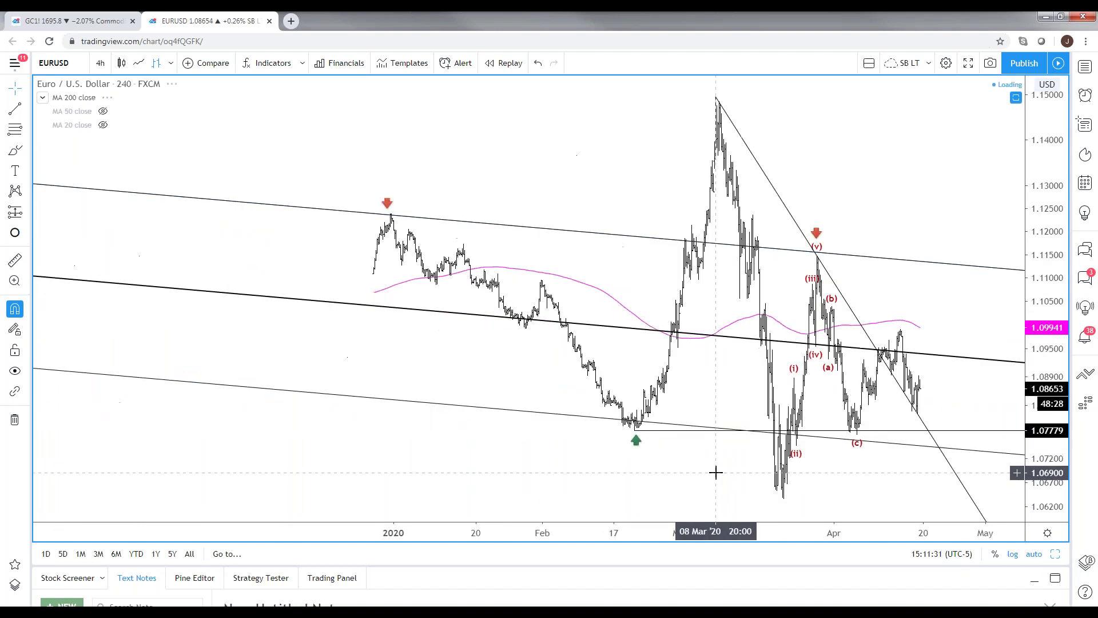
pyautogui.scroll(-5, 716, 472)
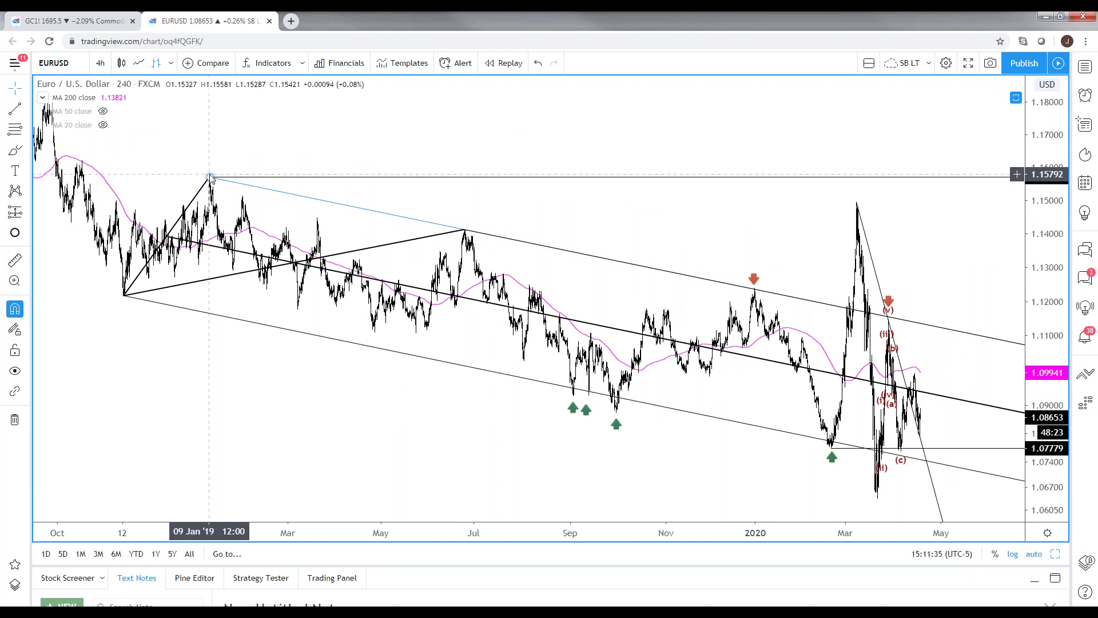
pyautogui.scroll(5, 657, 255)
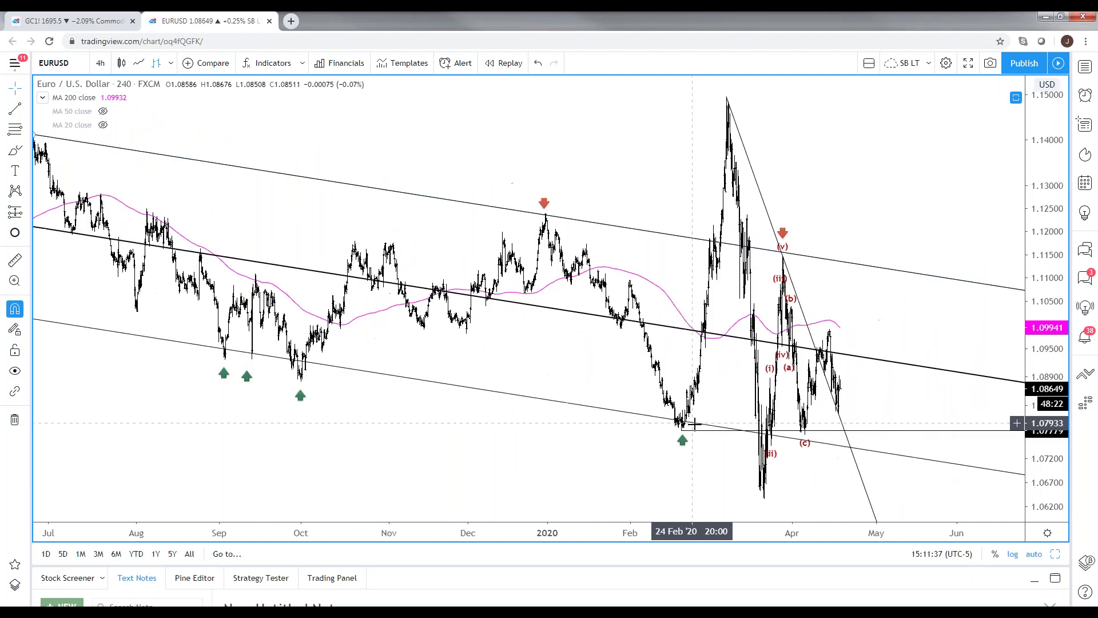
# Pan to older history and compress the price range to about 1.05–1.15.
pyautogui.moveTo(474, 431); pyautogui.dragTo(645, 434)
pyautogui.scroll(3, 635, 451)
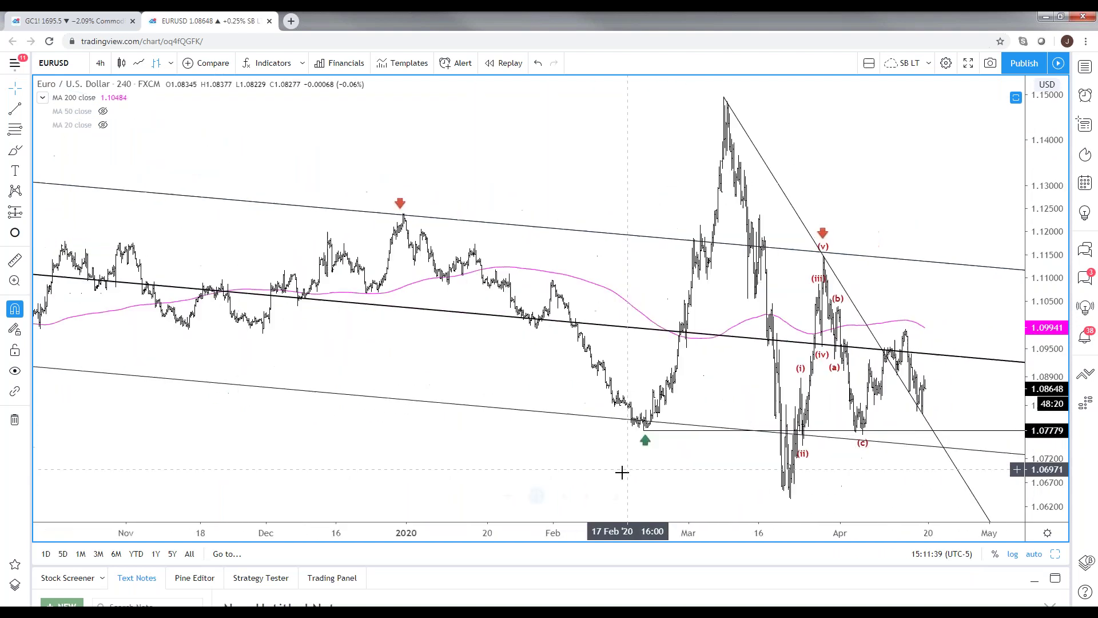
pyautogui.scroll(5, 538, 482)
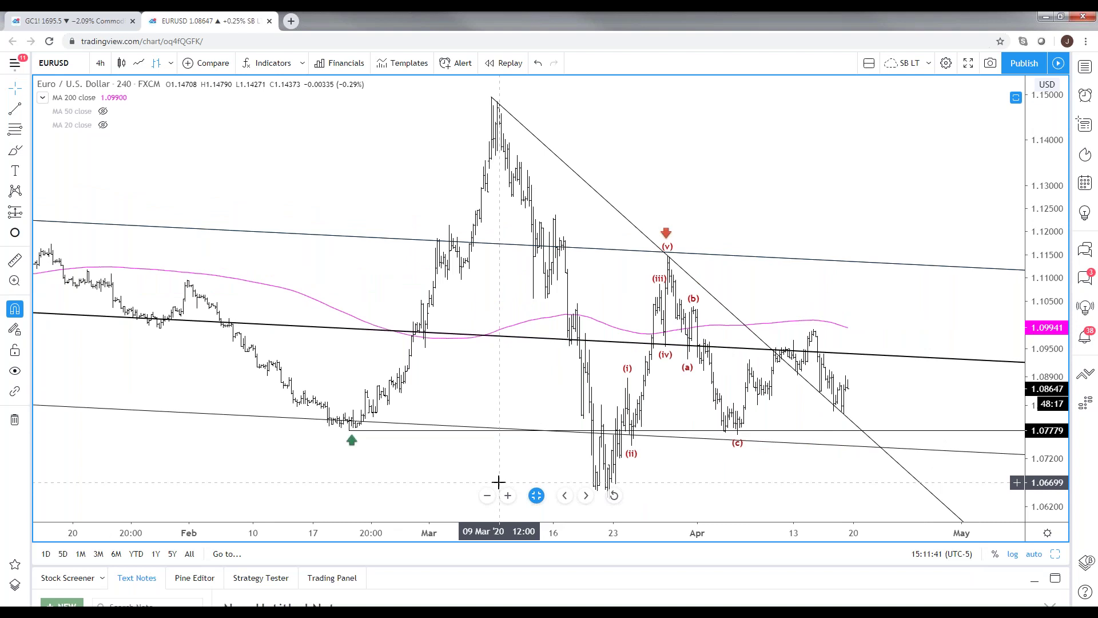
pyautogui.scroll(3, 495, 480)
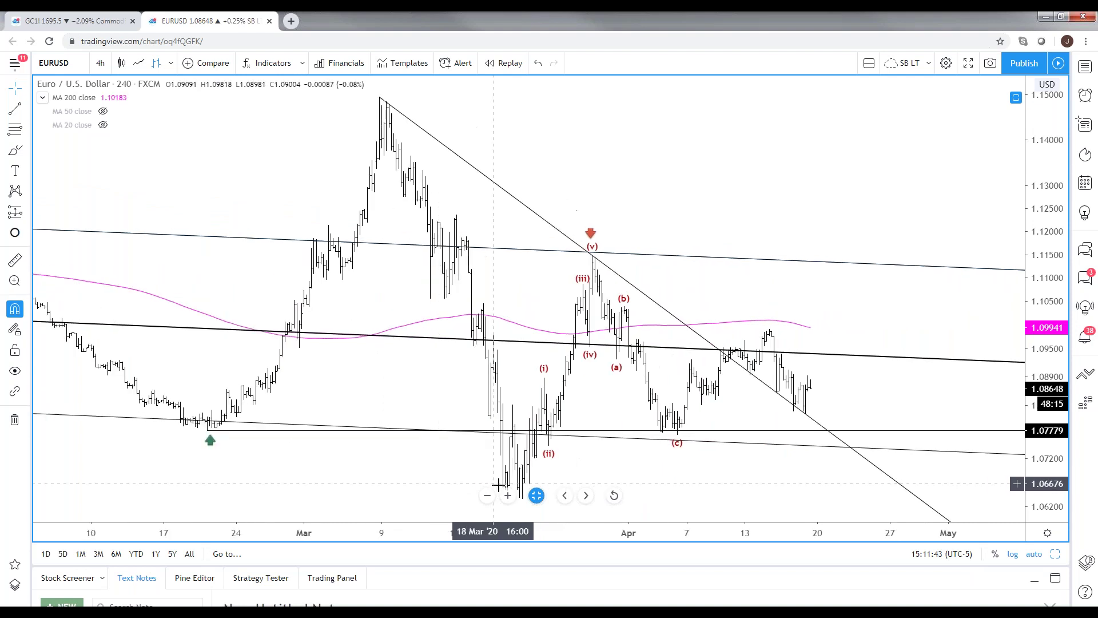
pyautogui.moveTo(1046, 248); pyautogui.dragTo(1045, 275)
pyautogui.moveTo(870, 320); pyautogui.dragTo(881, 308)
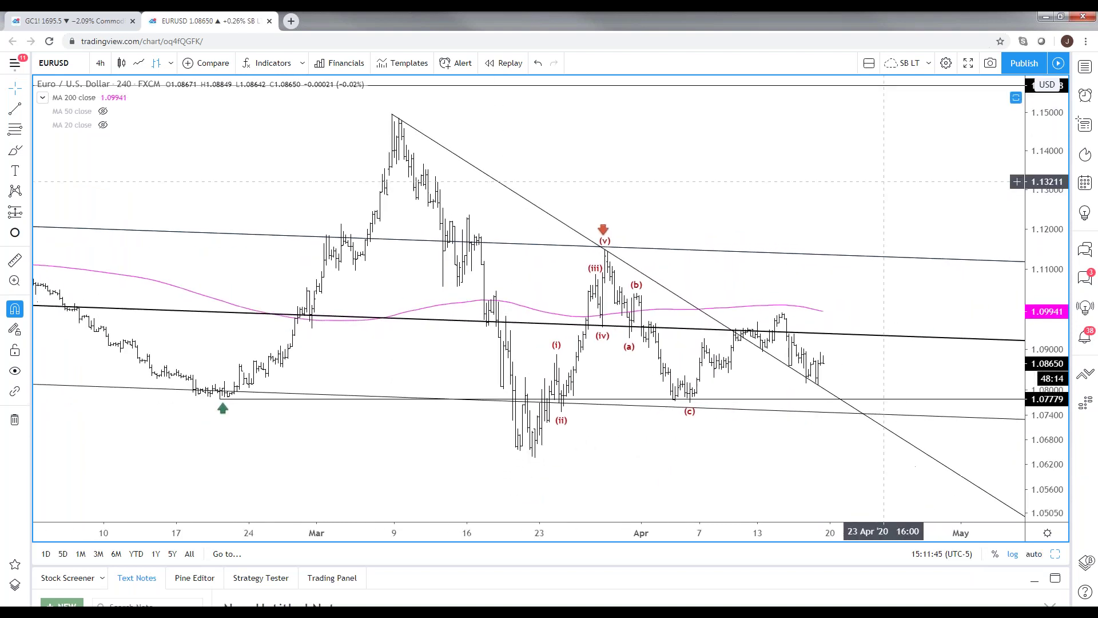
# Move (a) to the early-April low, (b) to the mid-April high, (c) below the channel, then auto-fit.
pyautogui.click(627, 297)
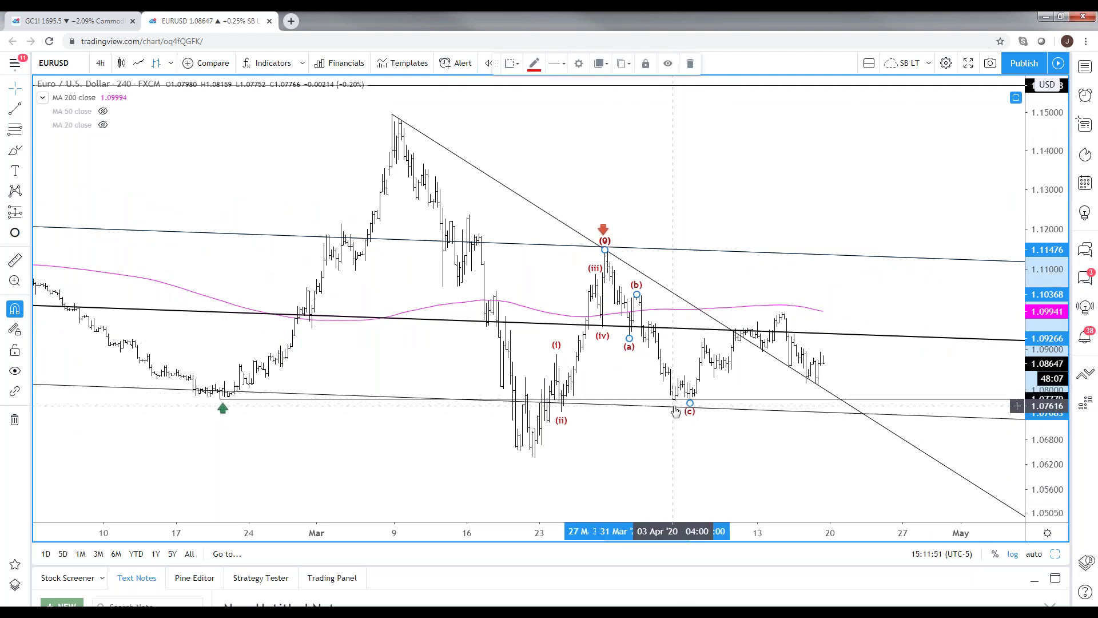
pyautogui.scroll(2, 656, 461)
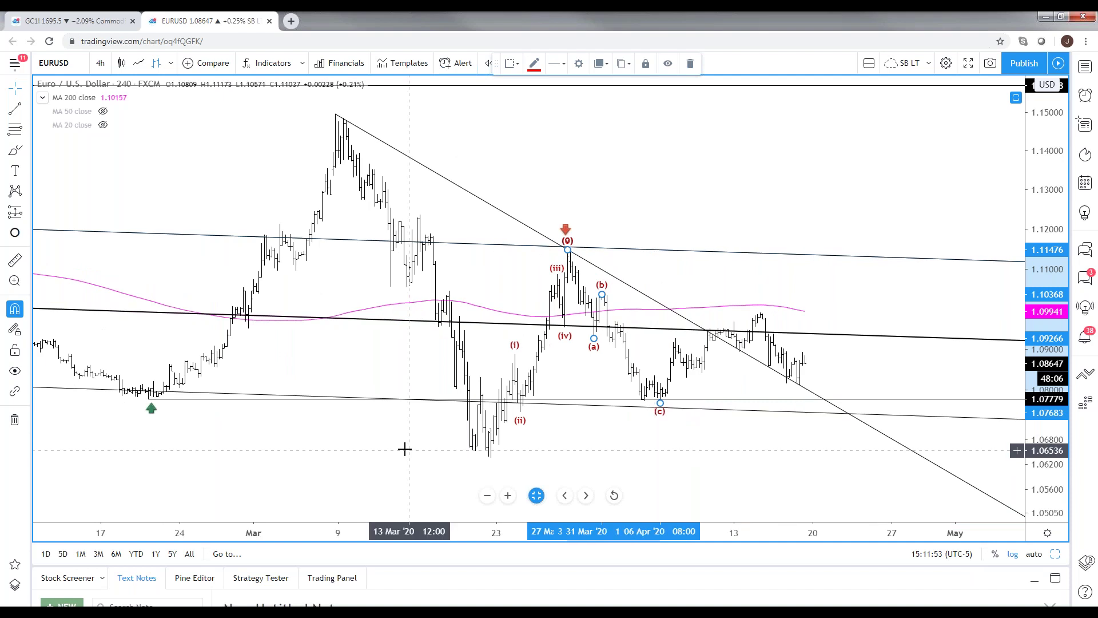
pyautogui.click(704, 422)
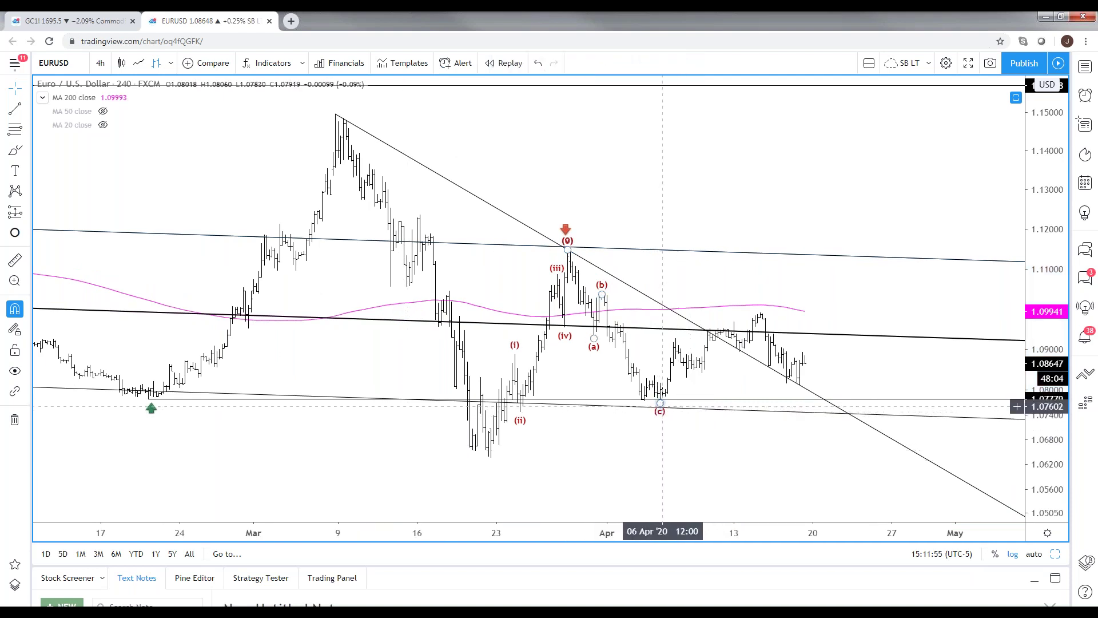
pyautogui.moveTo(595, 336)
pyautogui.mouseDown()
pyautogui.moveTo(657, 433)
pyautogui.moveTo(645, 402)
pyautogui.mouseUp()
pyautogui.moveTo(601, 295); pyautogui.dragTo(760, 294)
pyautogui.moveTo(661, 404); pyautogui.dragTo(829, 426)
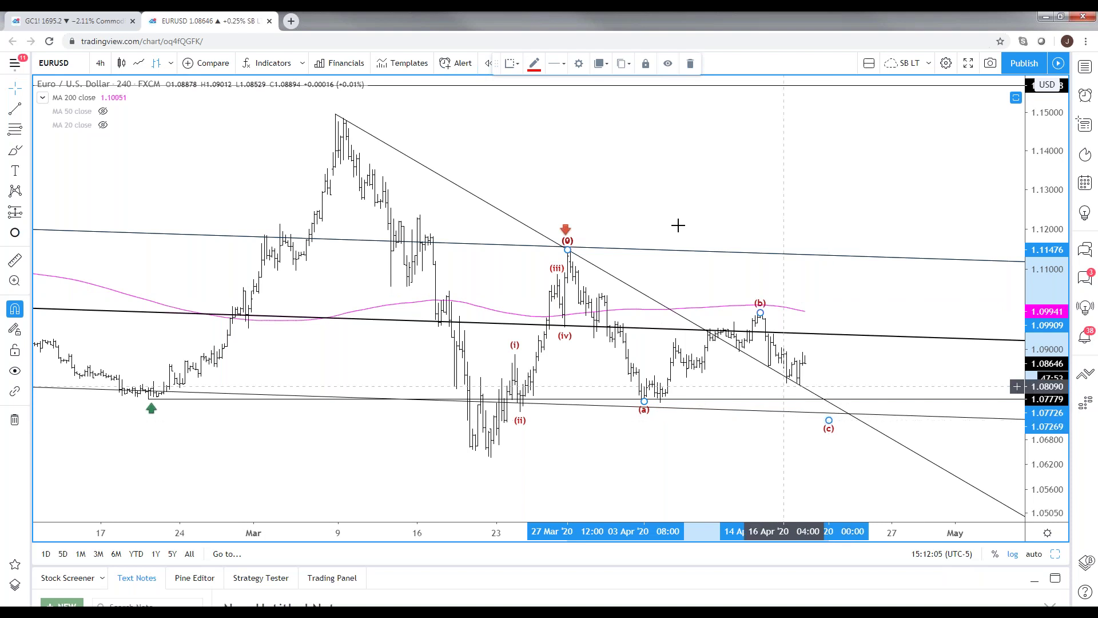
pyautogui.click(672, 188)
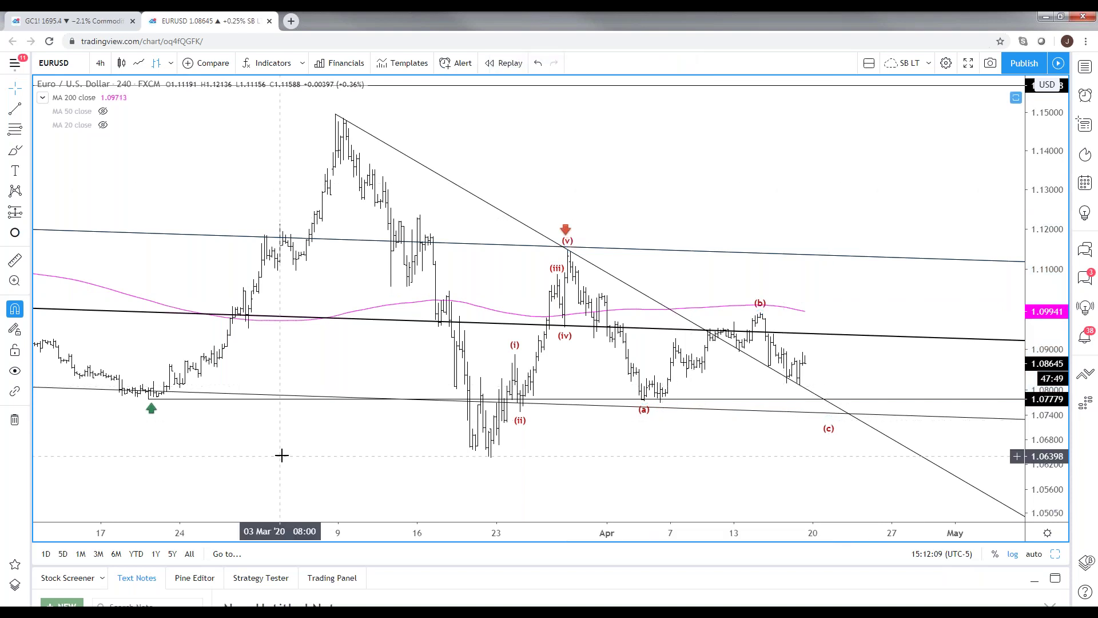
pyautogui.click(1035, 553)
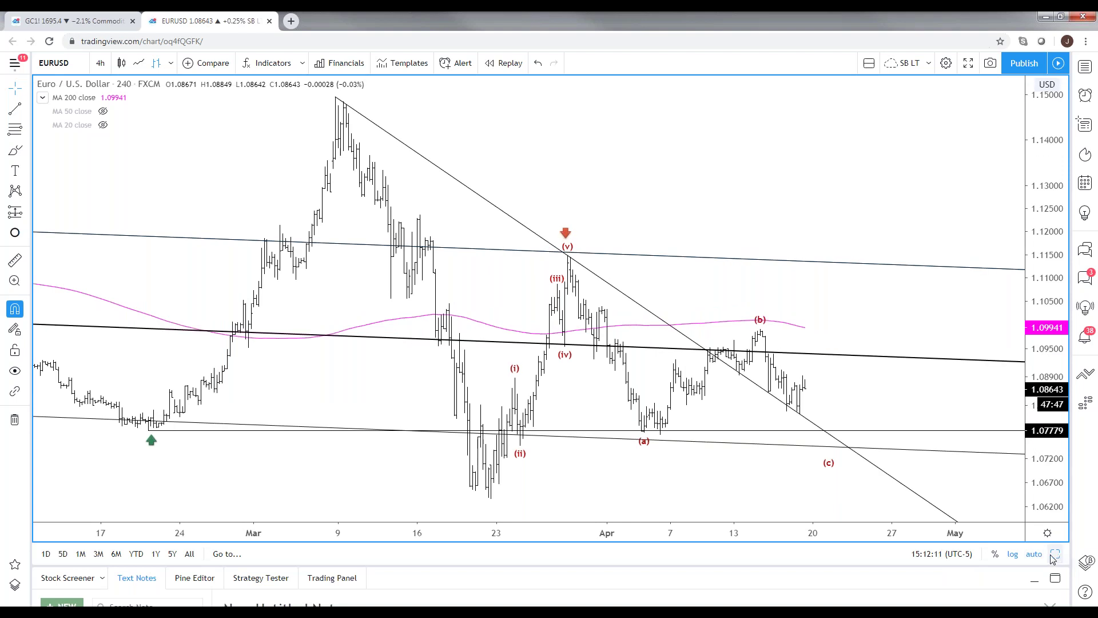
pyautogui.click(1056, 554)
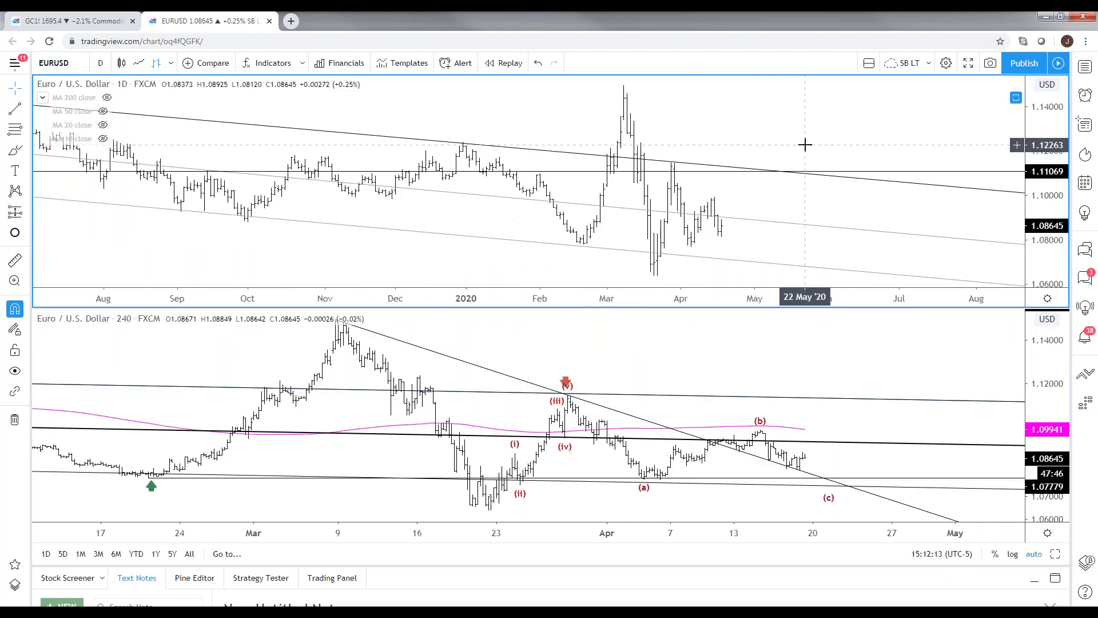
# Show the daily EURUSD chart as candles and add a horizontal ray at the 23 March low (1.07265).
pyautogui.scroll(3, 805, 148)
pyautogui.click(122, 65)
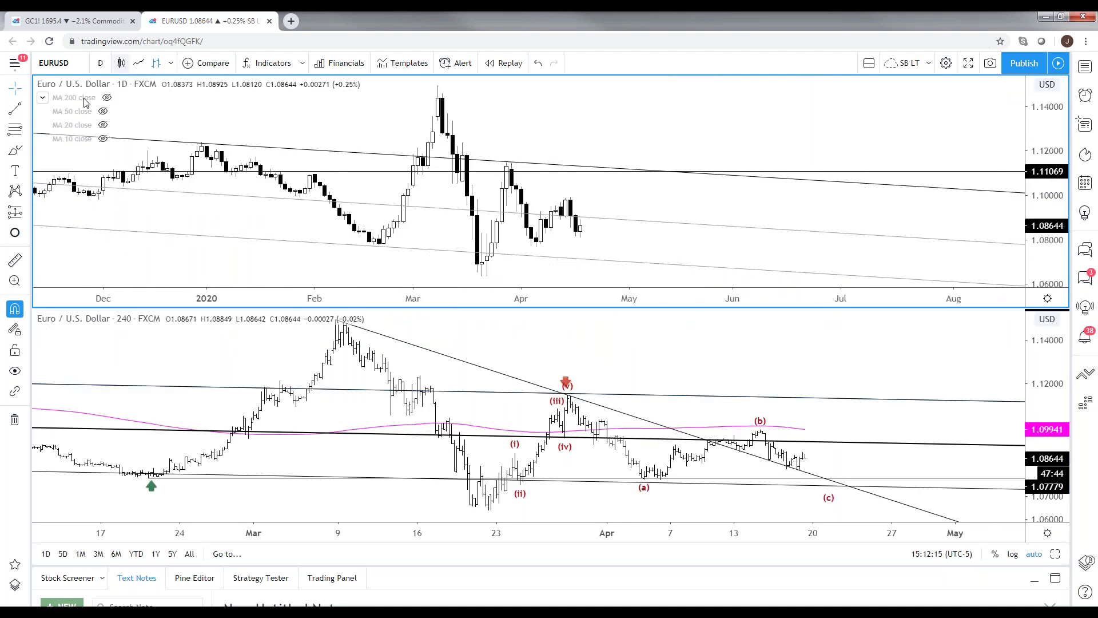
pyautogui.click(25, 109)
pyautogui.click(85, 201)
pyautogui.scroll(3, 57, 195)
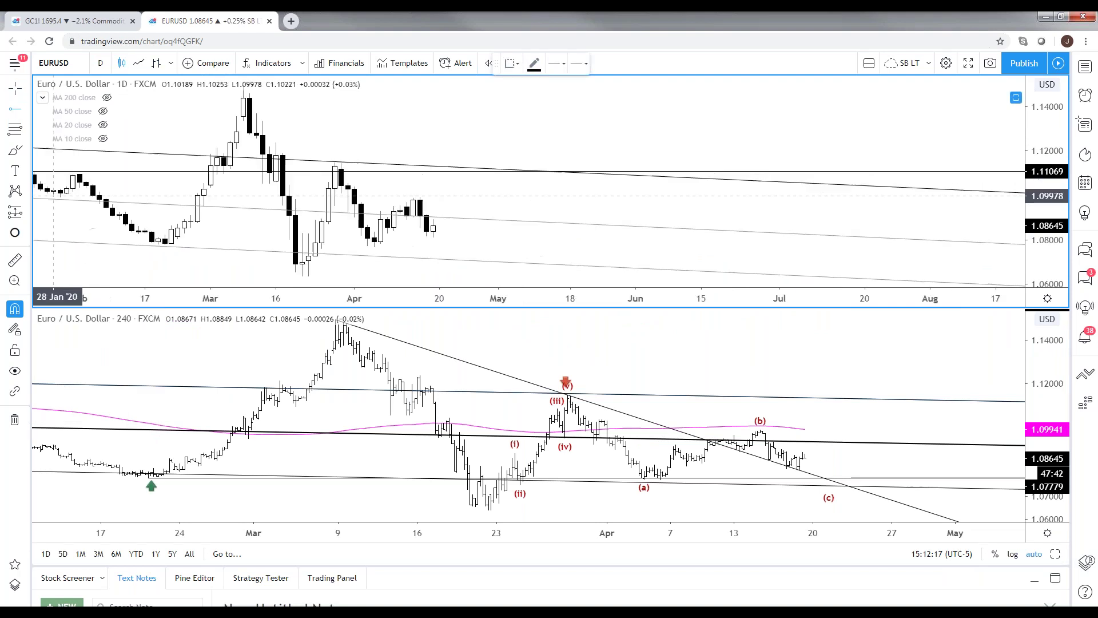
pyautogui.click(308, 257)
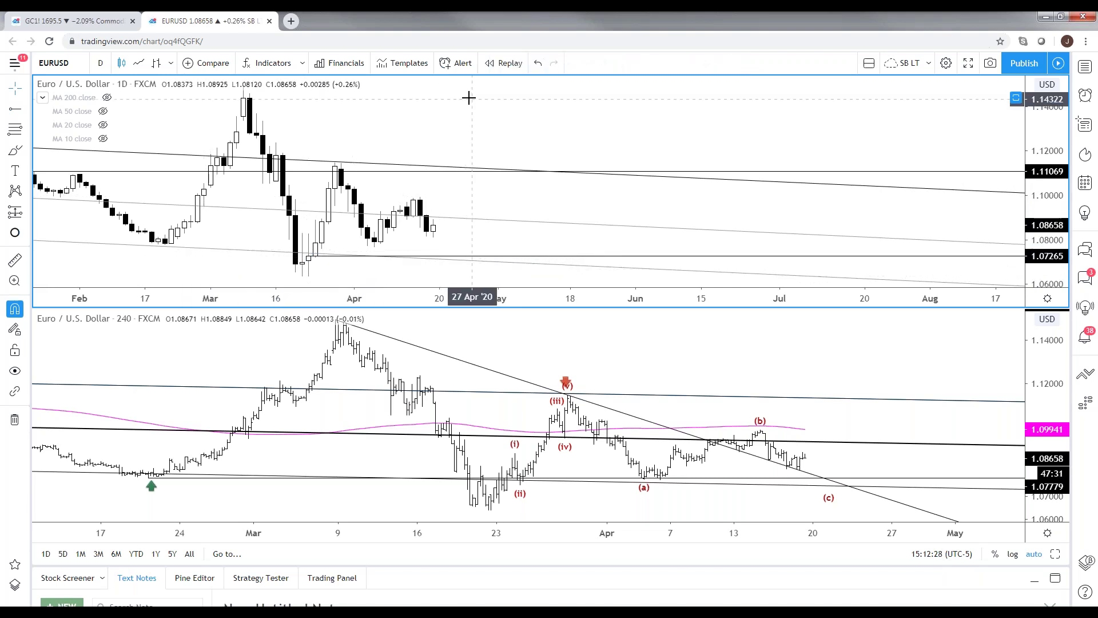
pyautogui.scroll(-2, 490, 177)
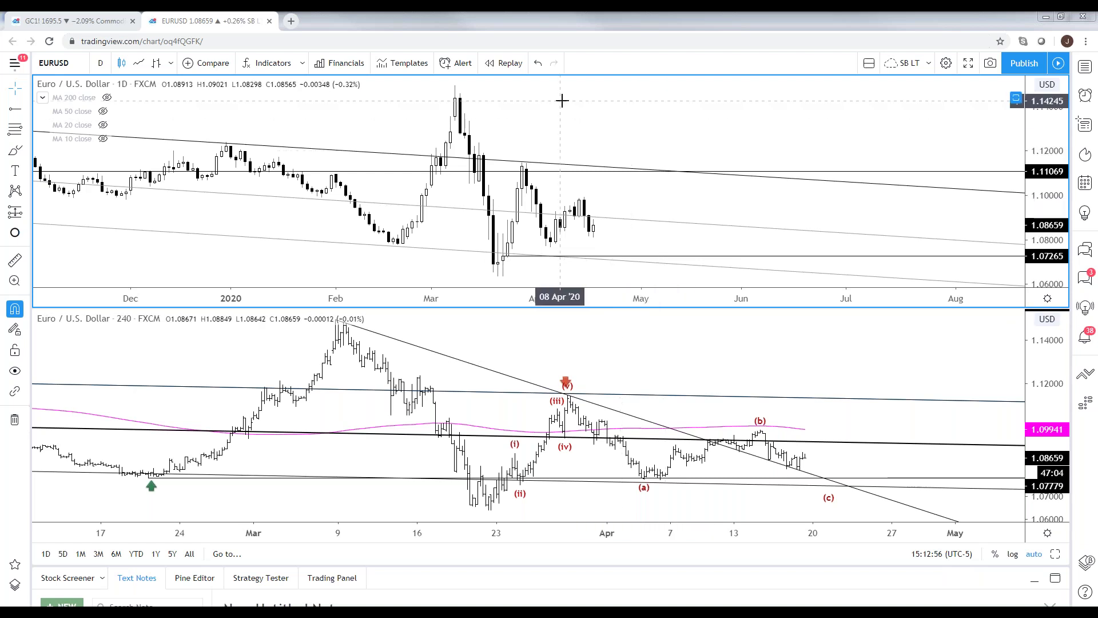
pyautogui.click(852, 369)
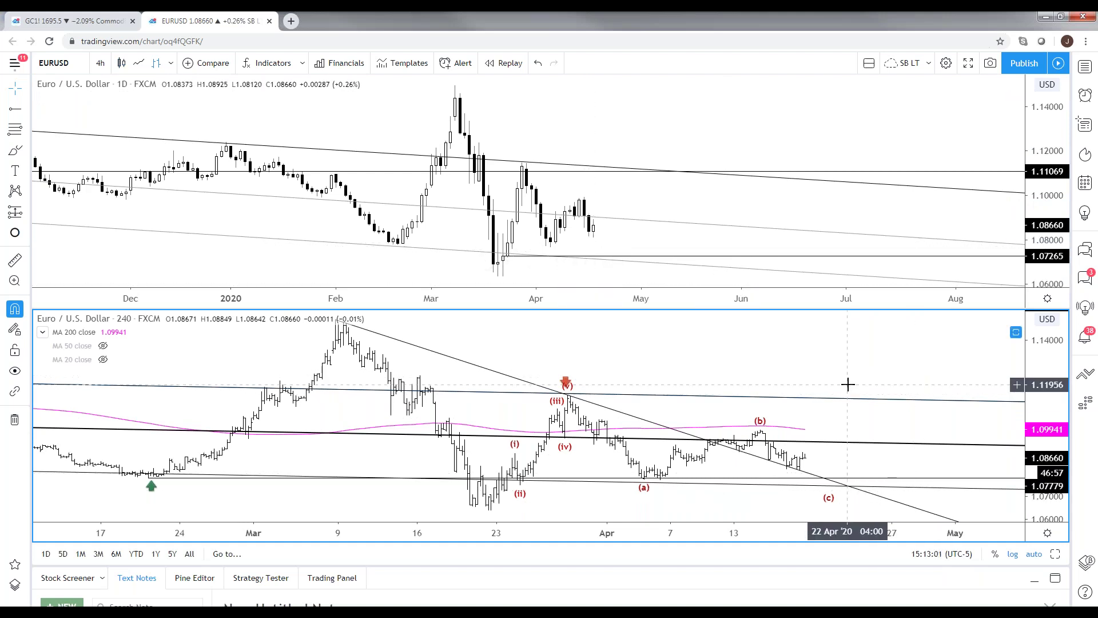
# Load GBPUSD into both charts and set the upper chart to the 240-minute interval.
pyautogui.write('GBPUSD')
pyautogui.press('Return')
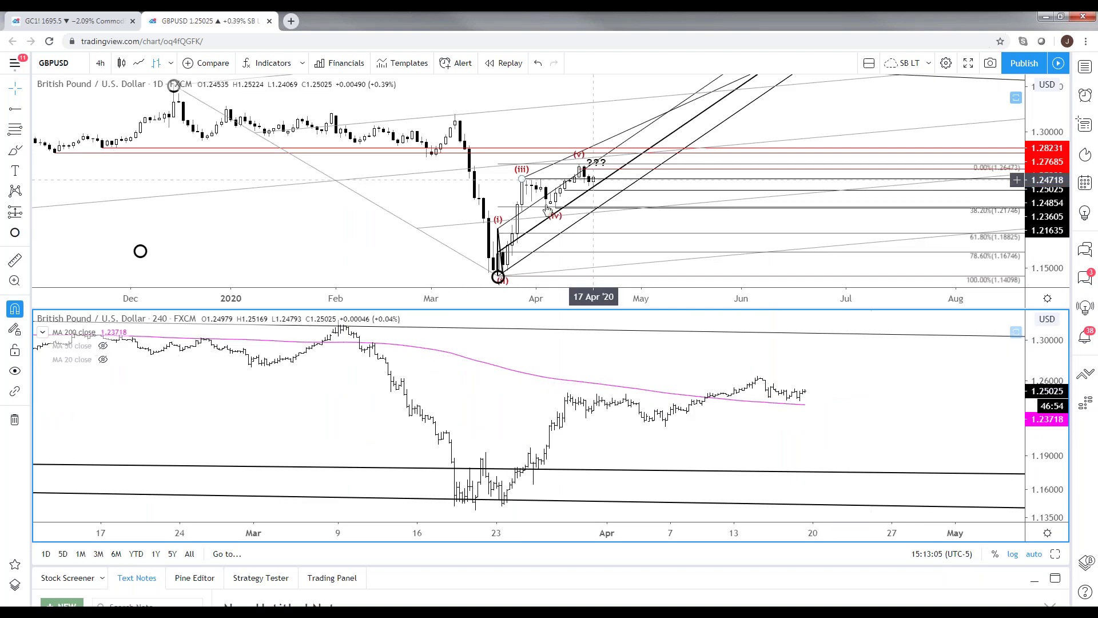
pyautogui.click(484, 201)
pyautogui.write('240')
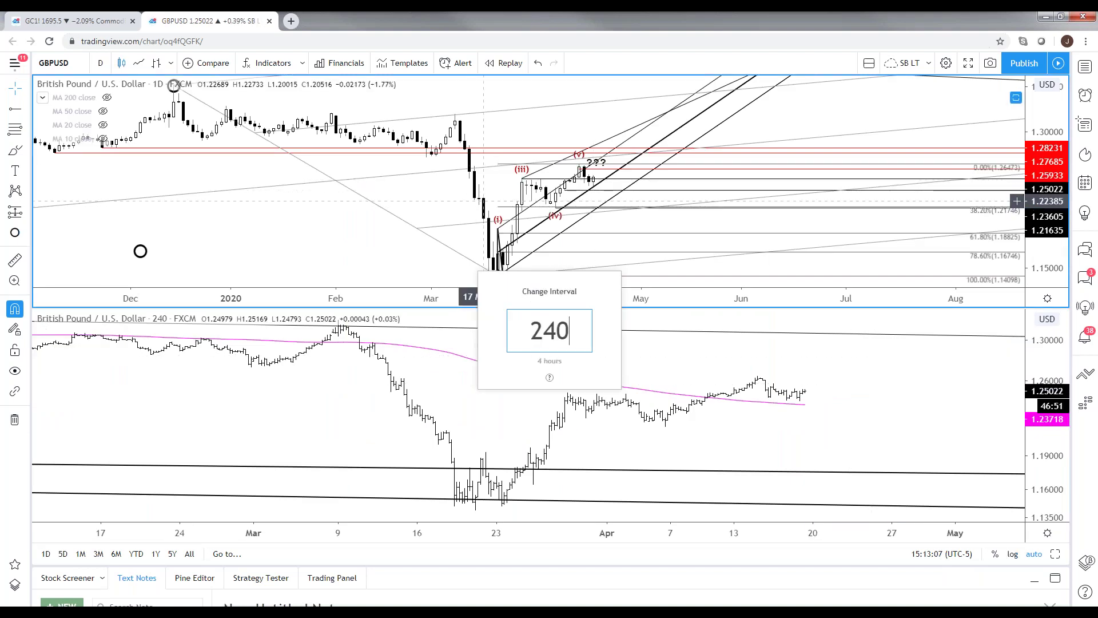
pyautogui.press('Return')
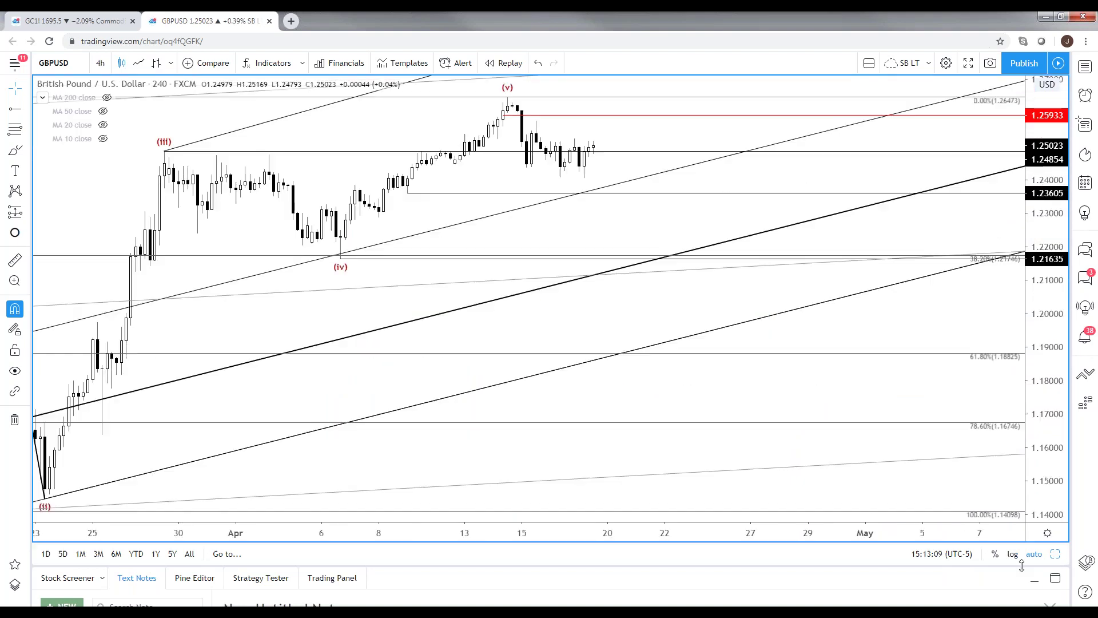
# Turn on logarithmic price scale and delete the stray circle drawing.
pyautogui.click(1011, 556)
pyautogui.scroll(-5, 649, 343)
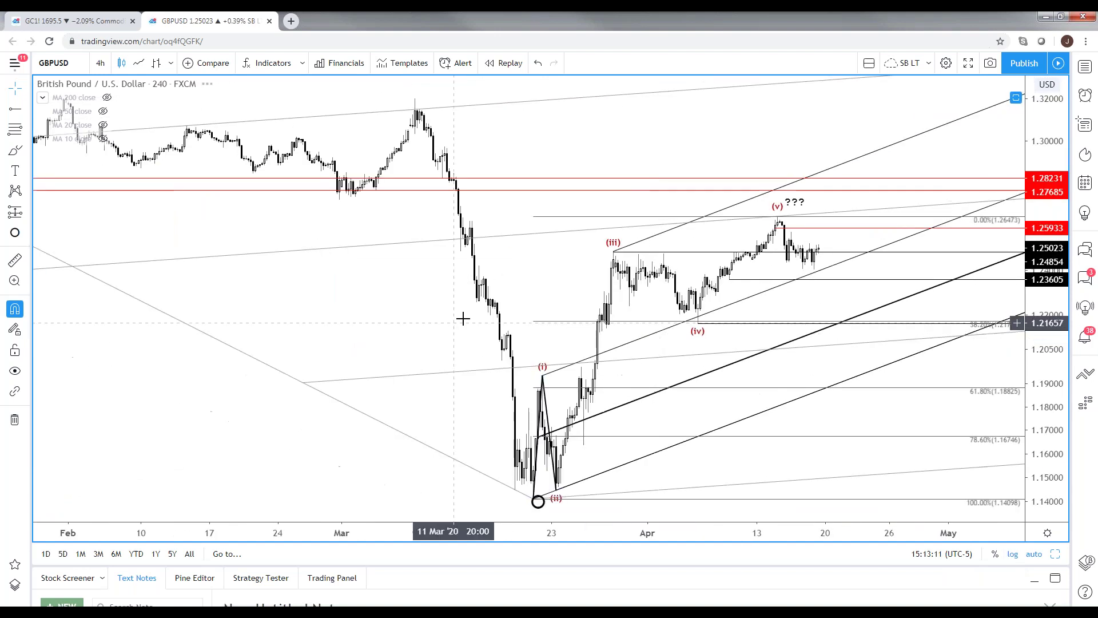
pyautogui.scroll(-5, 426, 328)
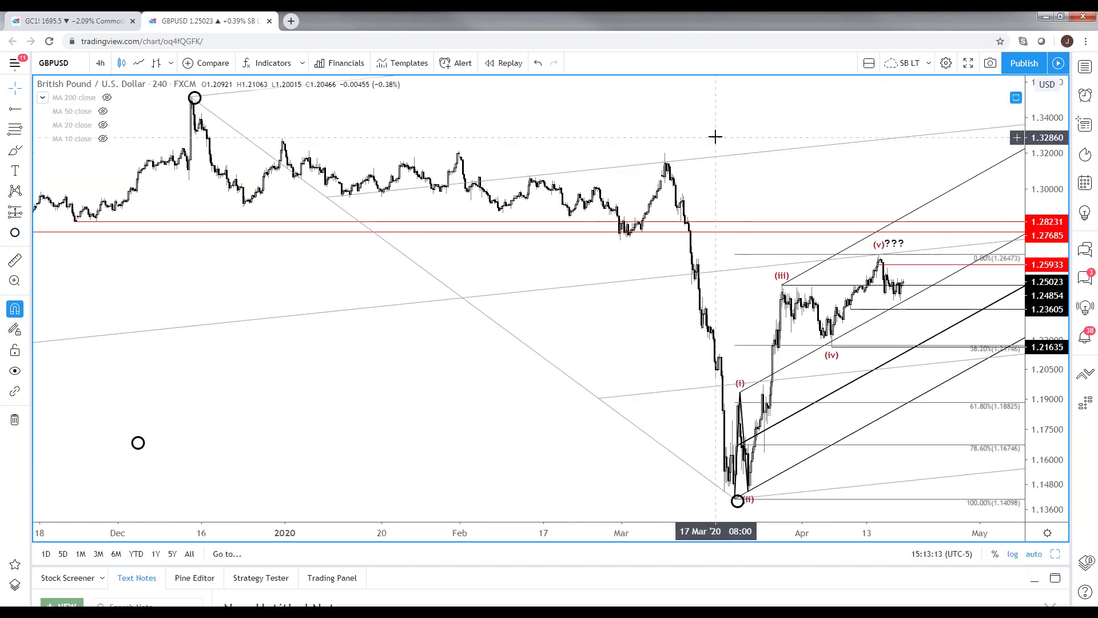
pyautogui.moveTo(713, 140); pyautogui.dragTo(687, 143)
pyautogui.scroll(-2, 687, 144)
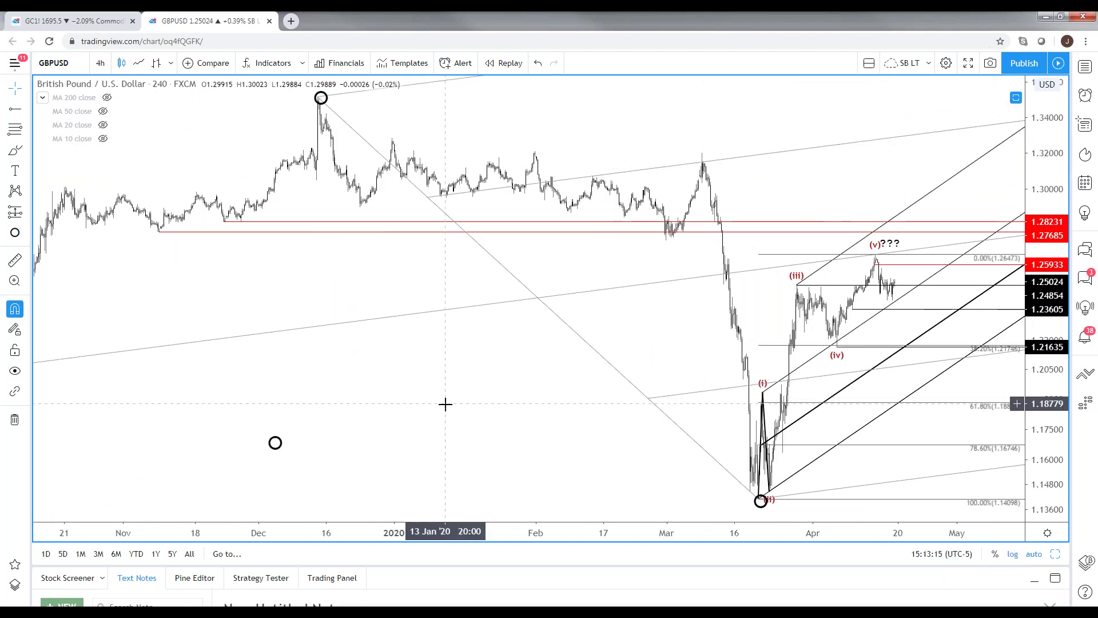
pyautogui.scroll(-3, 448, 404)
pyautogui.click(534, 443)
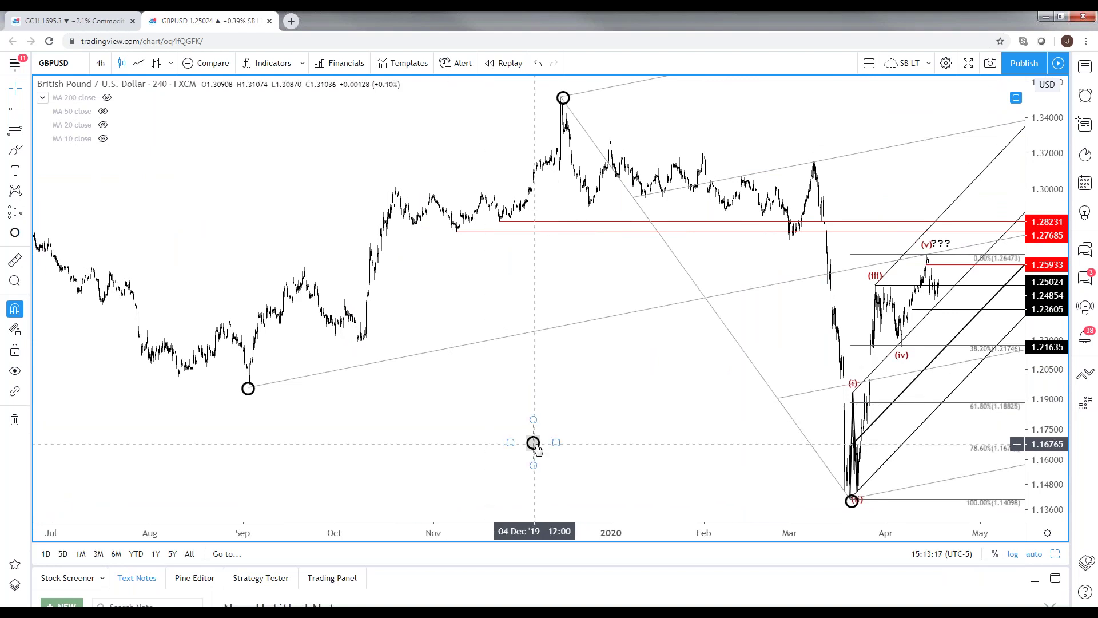
pyautogui.press('Delete')
# Zoom through the GBPUSD price history and restore the two-chart layout.
pyautogui.scroll(1, 562, 444)
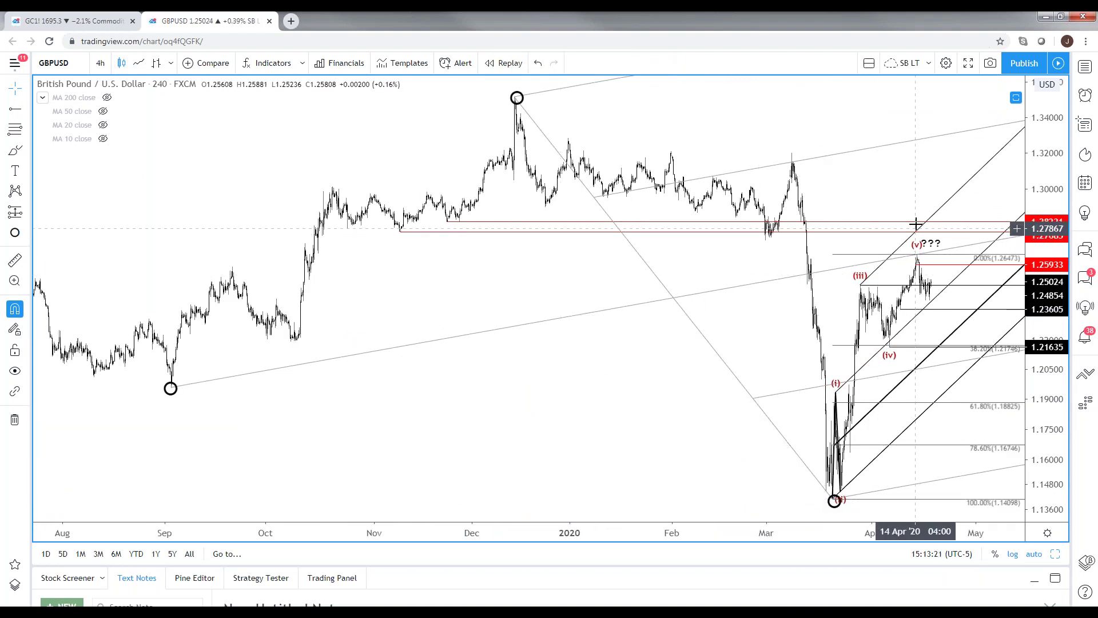
pyautogui.scroll(3, 918, 199)
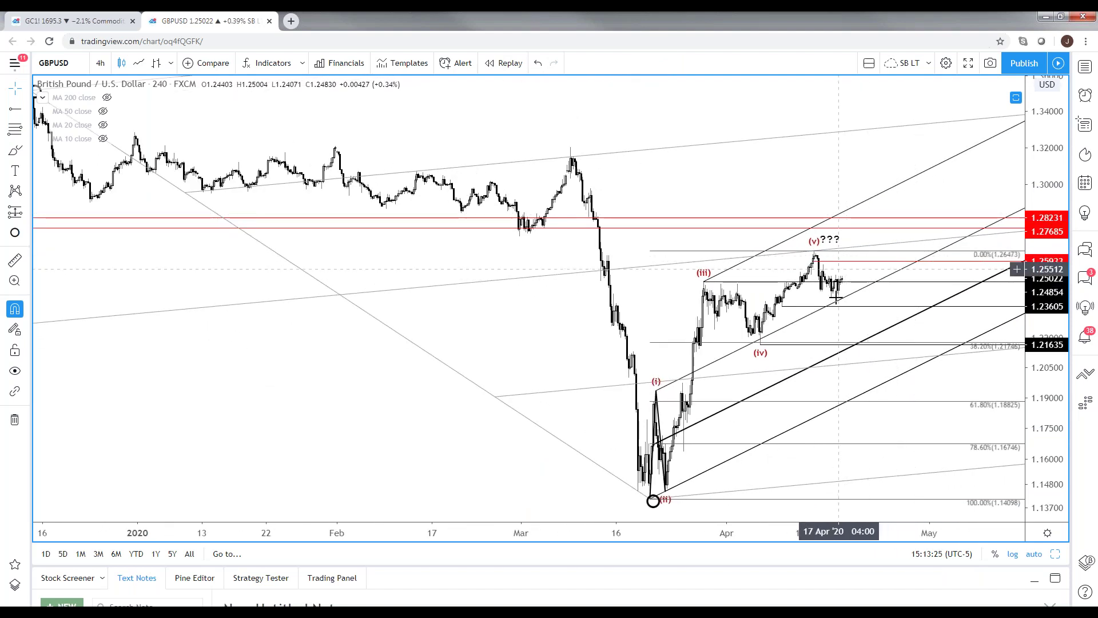
pyautogui.scroll(2, 834, 322)
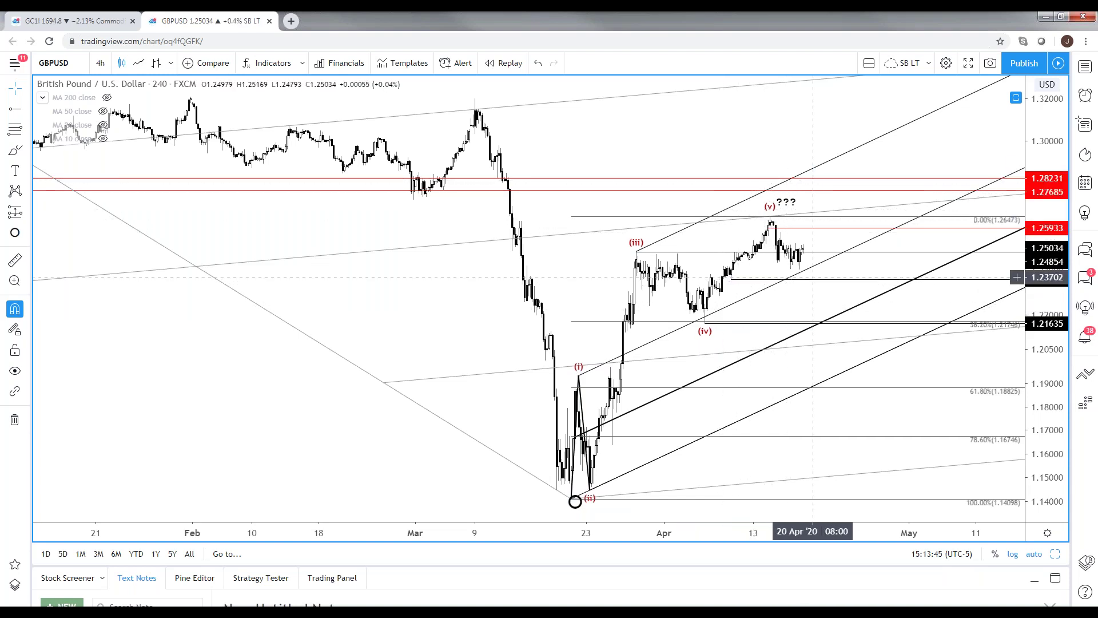
pyautogui.scroll(-2, 822, 276)
pyautogui.scroll(-3, 821, 277)
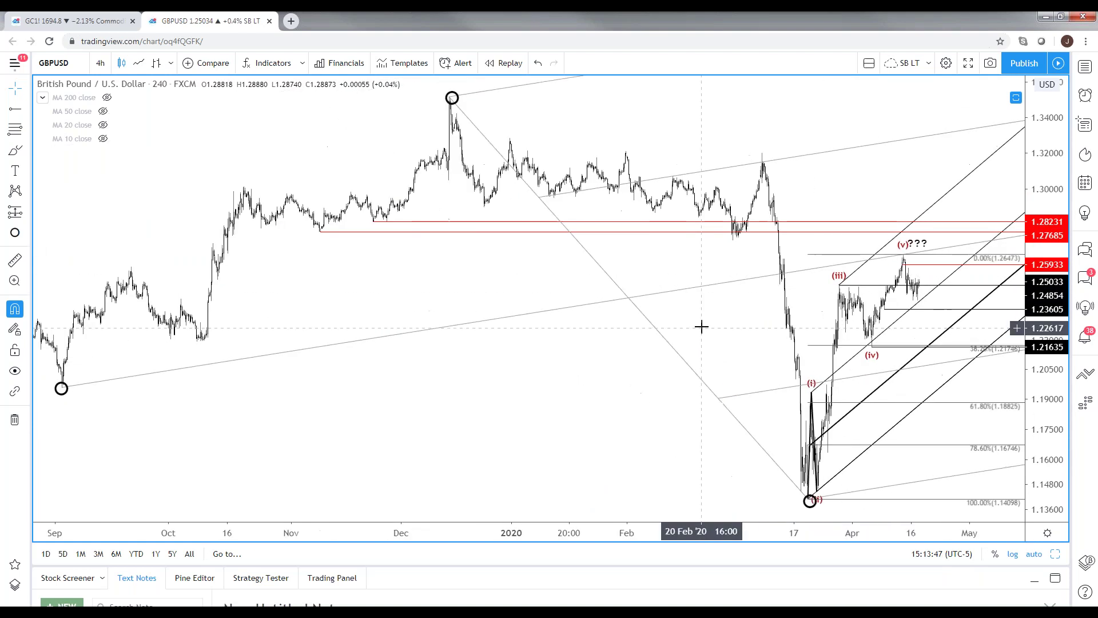
pyautogui.scroll(-1, 658, 384)
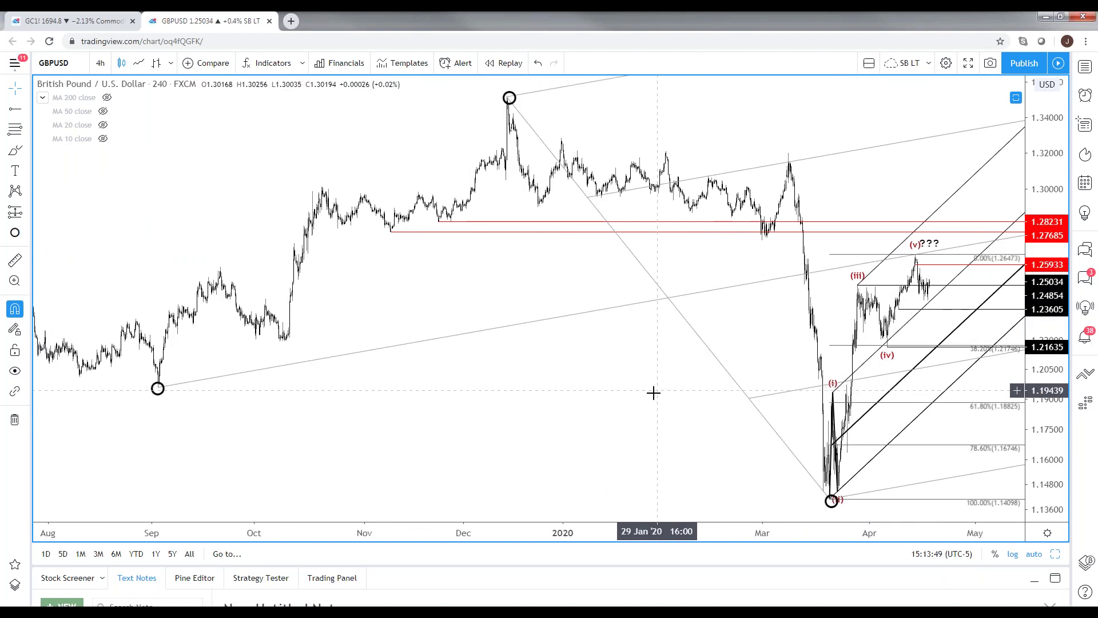
pyautogui.scroll(2, 652, 395)
pyautogui.scroll(-1, 652, 398)
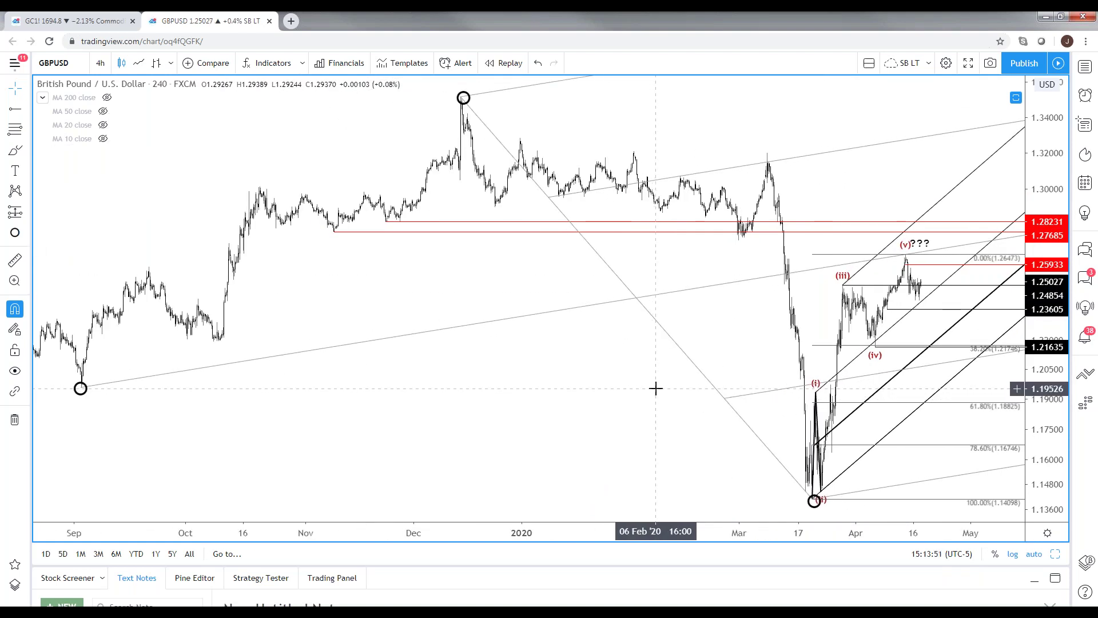
pyautogui.scroll(4, 658, 383)
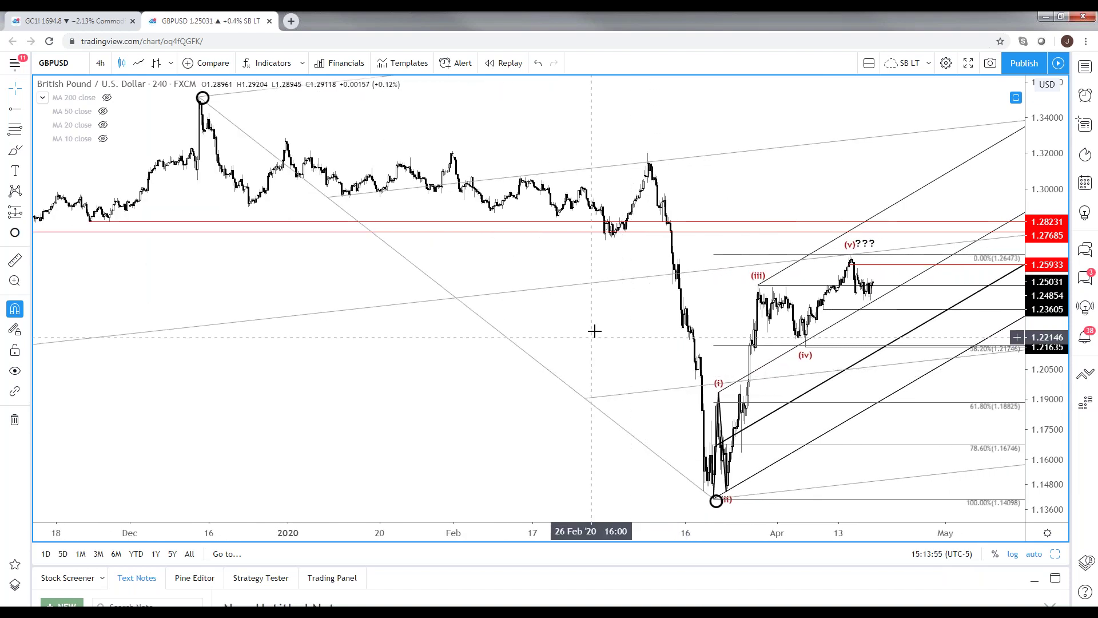
pyautogui.scroll(-1, 599, 325)
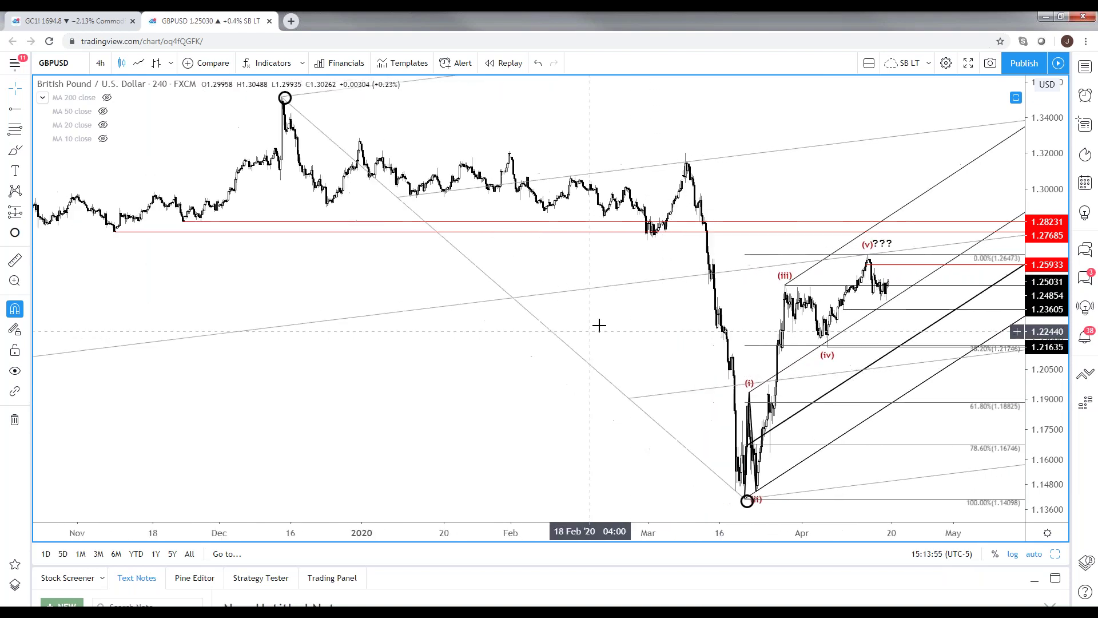
pyautogui.click(1057, 555)
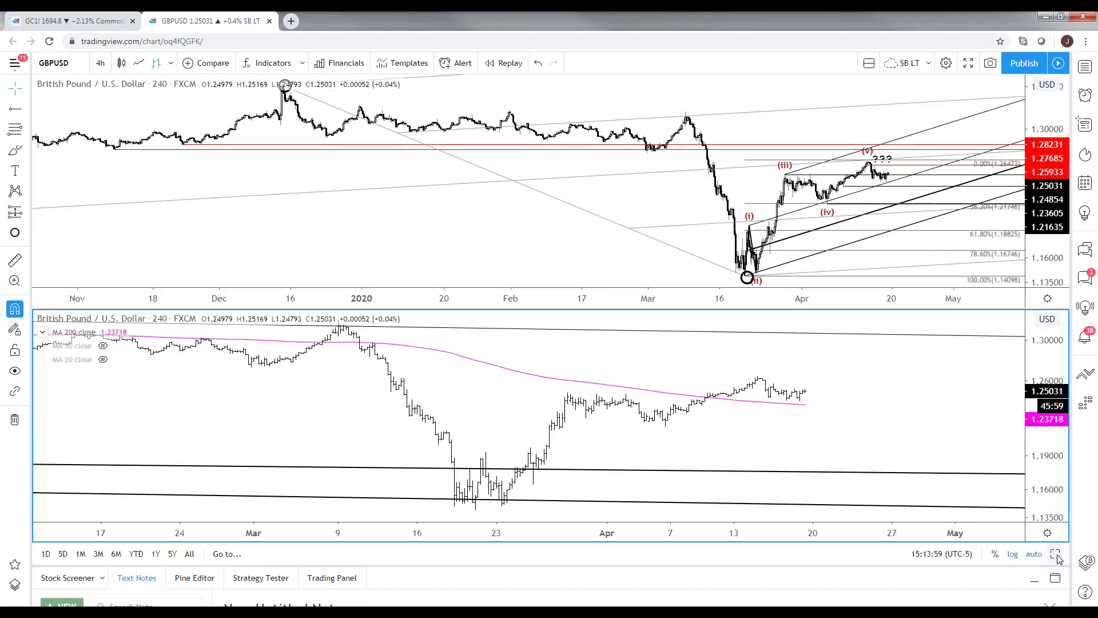
# On the maximized daily GBPUSD chart, draw a pitchfork from Sep 2019 low, Dec 2019 high, Mar 2020 low.
pyautogui.hotkey('alt', 'Return')
pyautogui.write('1D')
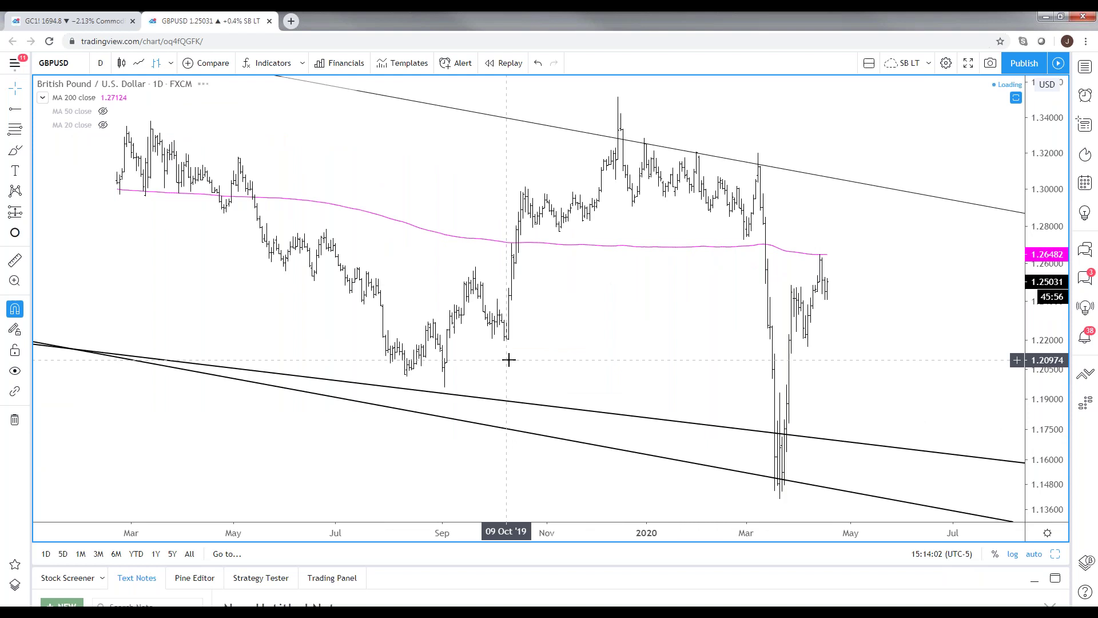
pyautogui.click(25, 129)
pyautogui.click(63, 128)
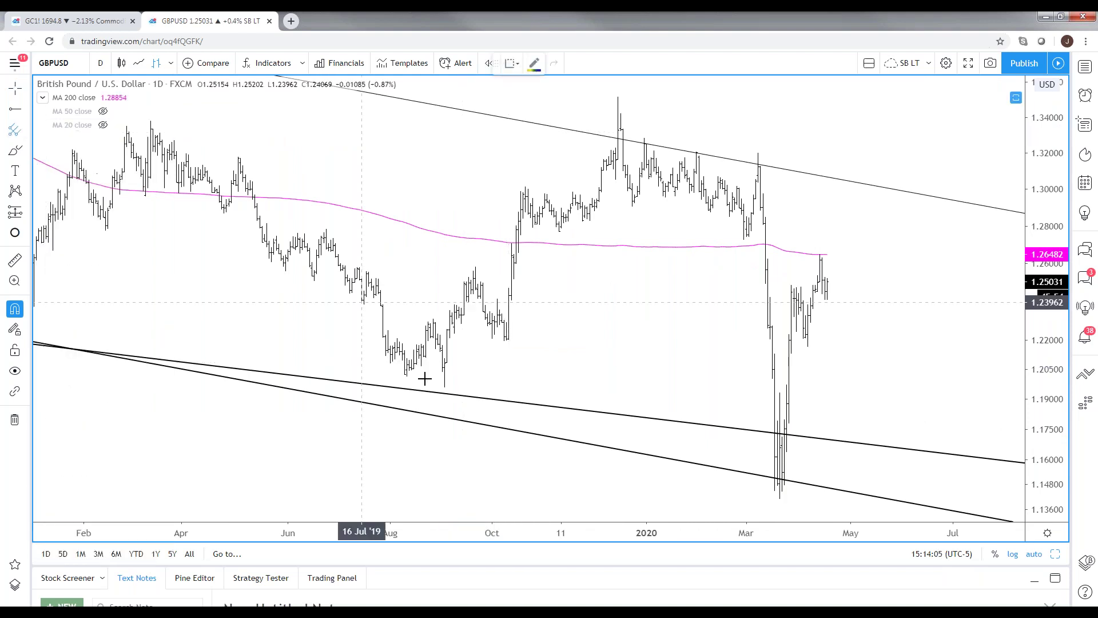
pyautogui.scroll(2, 424, 379)
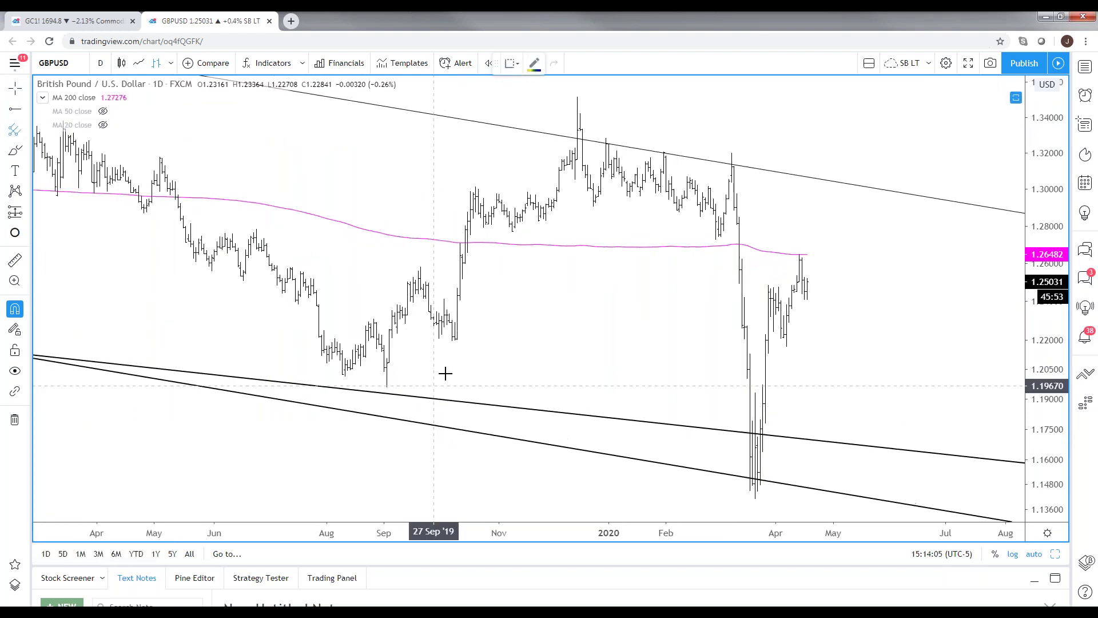
pyautogui.click(387, 394)
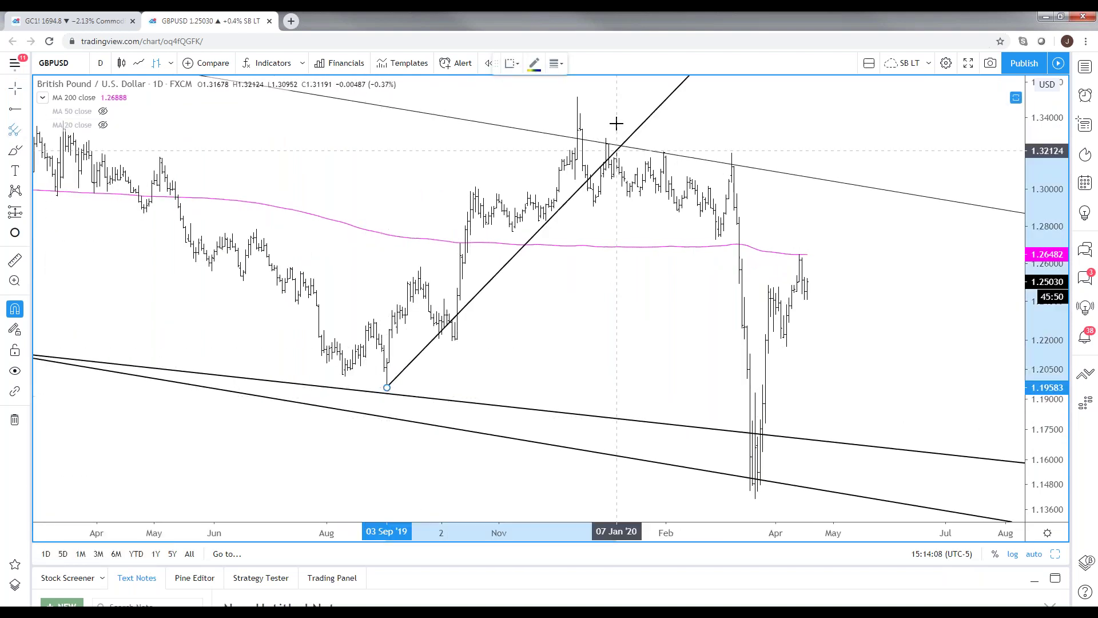
pyautogui.click(578, 97)
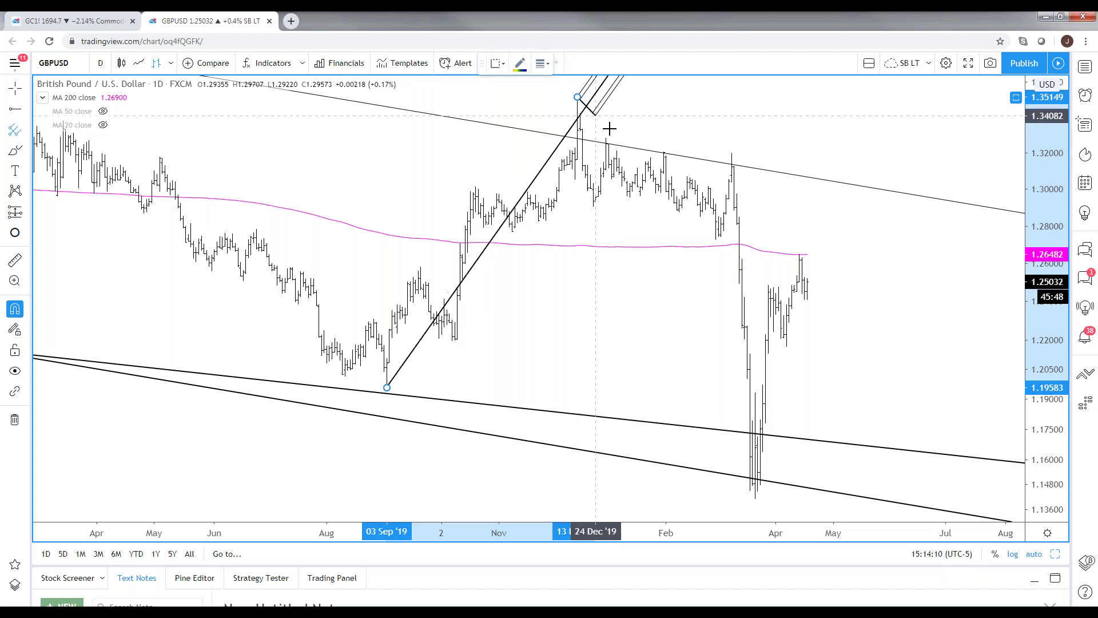
pyautogui.click(755, 499)
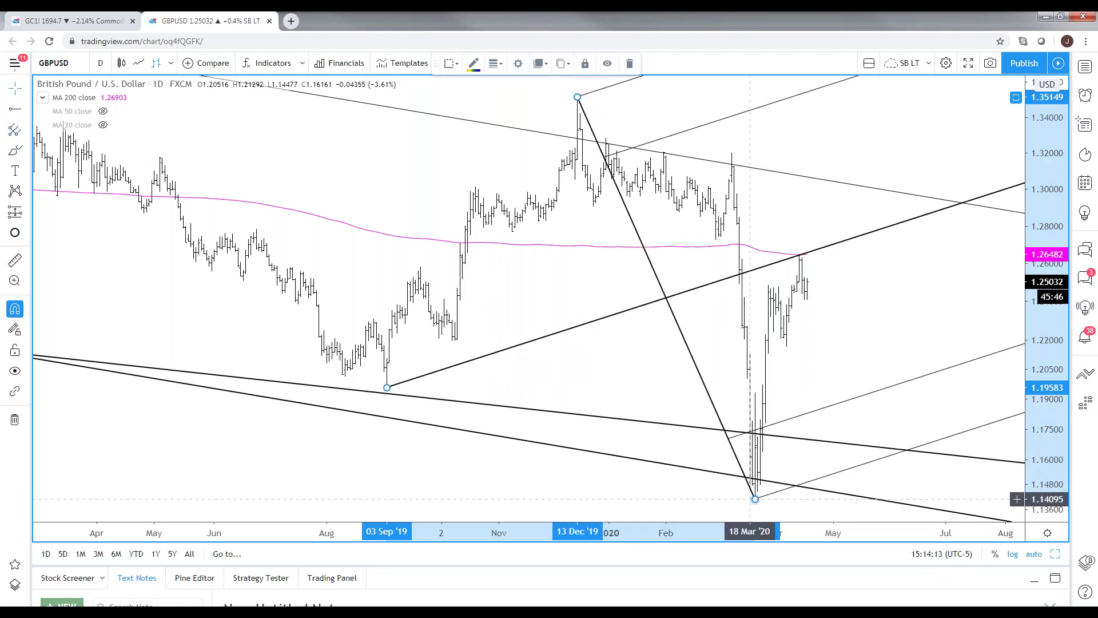
# In the pitchfork settings, enable the 0.5 level and disable the 0.7 level.
pyautogui.doubleClick(808, 418)
pyautogui.click(456, 266)
pyautogui.click(457, 294)
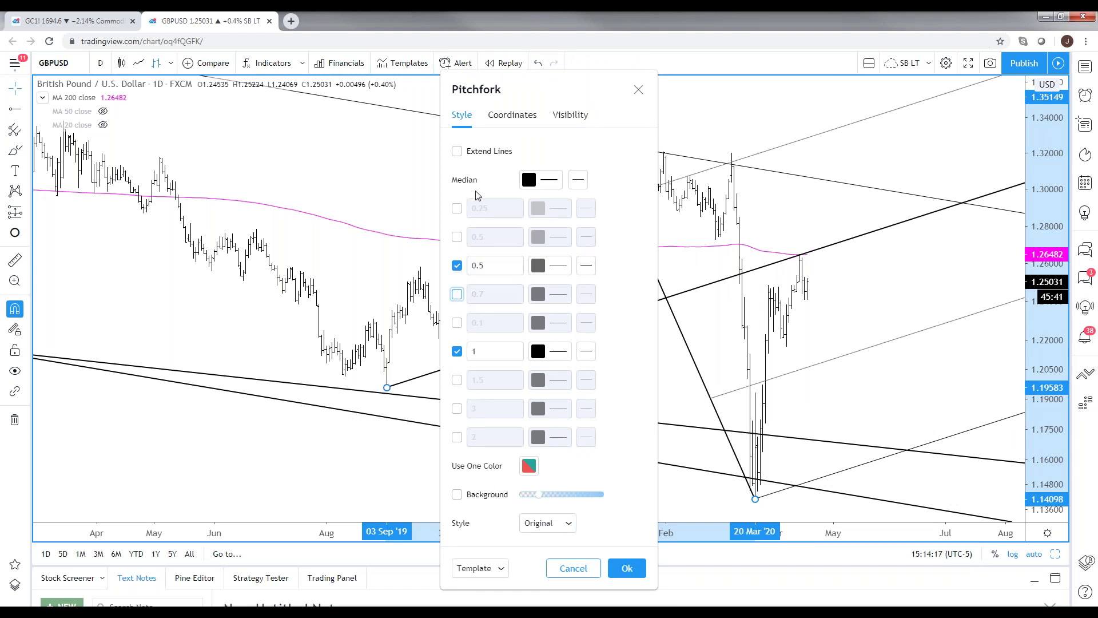
pyautogui.click(358, 167)
pyautogui.scroll(2, 328, 176)
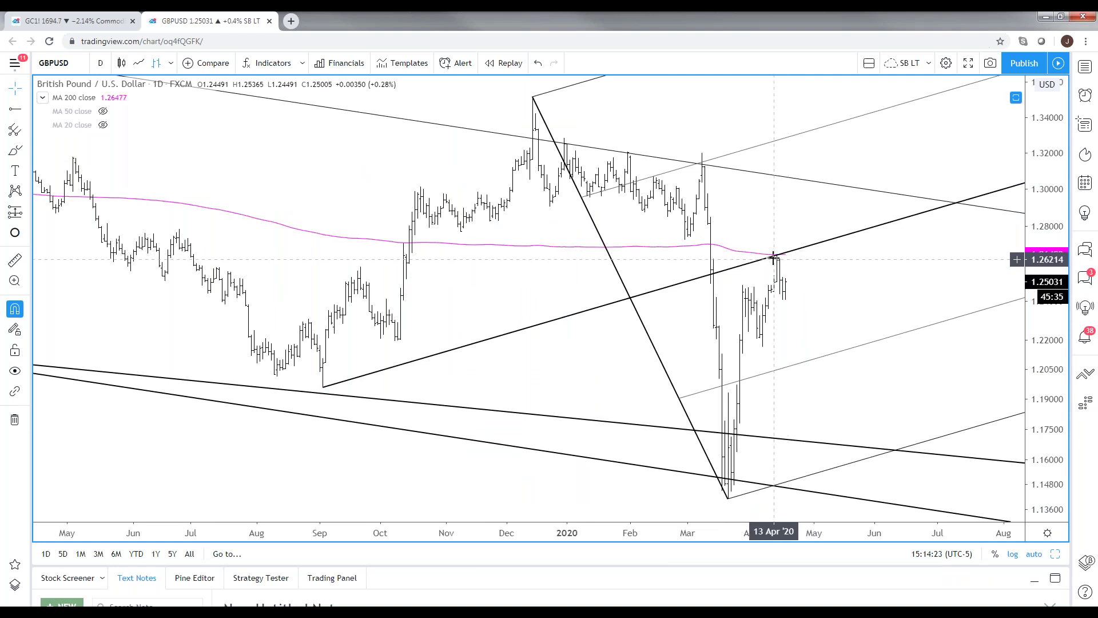
pyautogui.scroll(1, 771, 228)
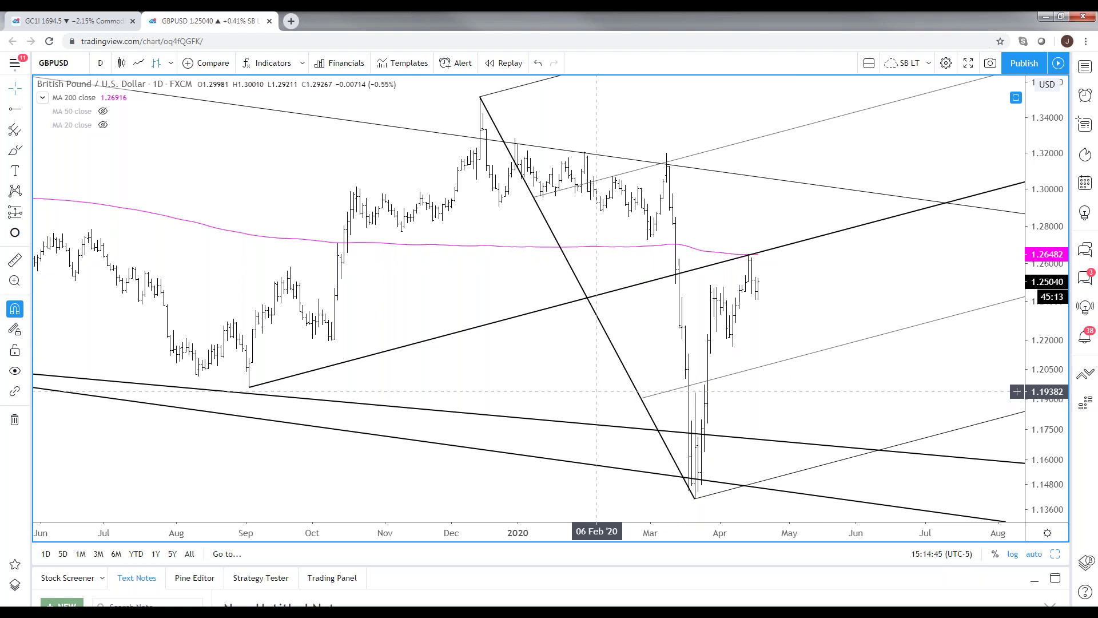
pyautogui.scroll(1, 597, 392)
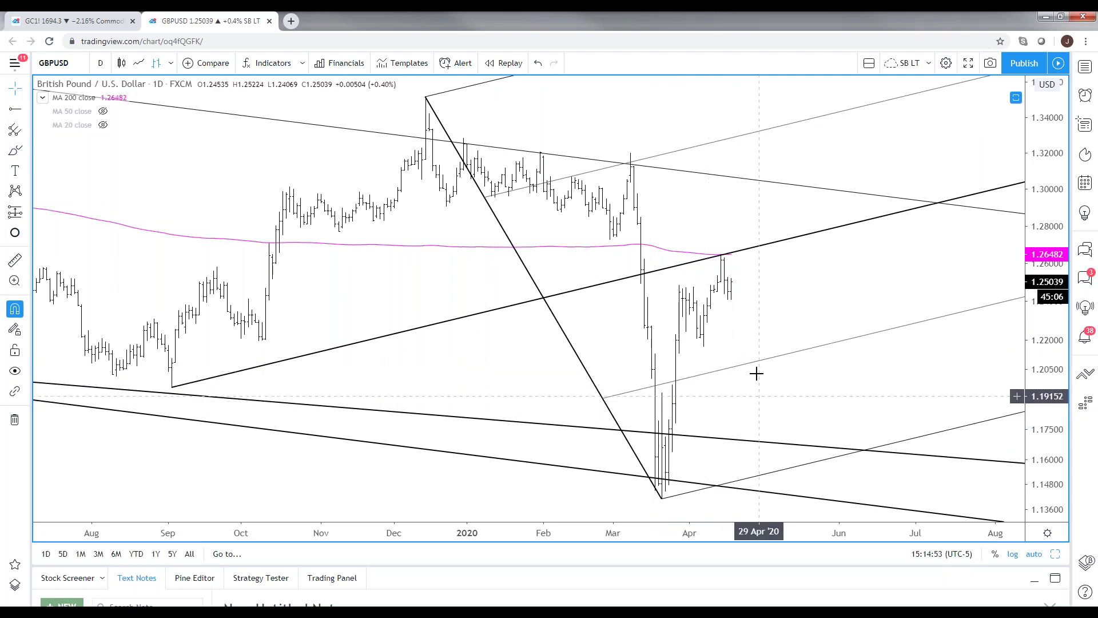
pyautogui.moveTo(846, 270); pyautogui.dragTo(863, 273)
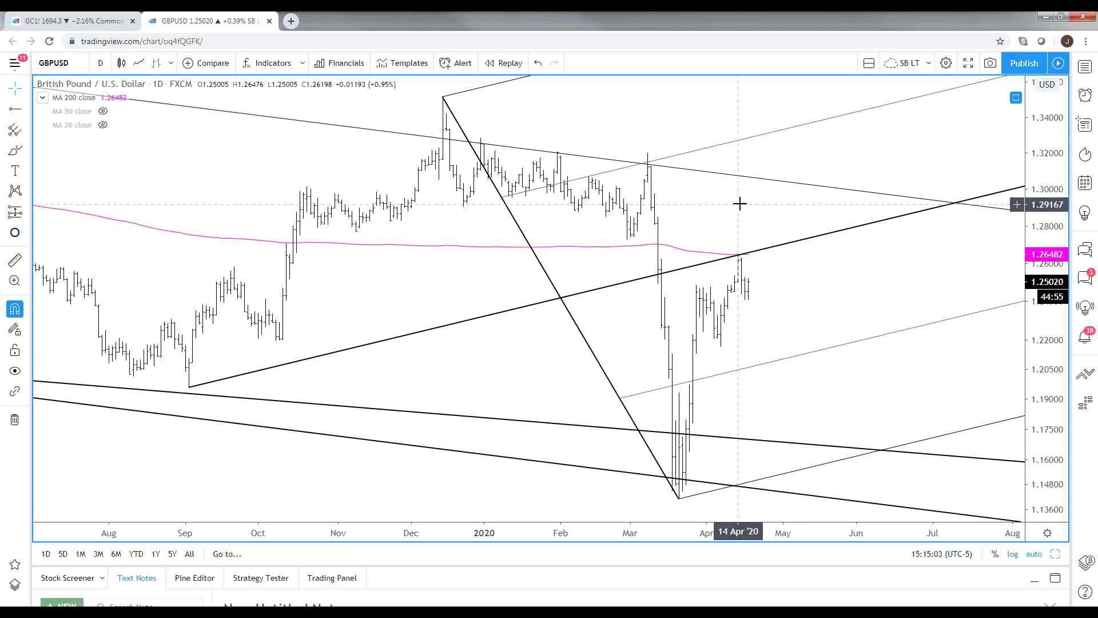
pyautogui.scroll(-1, 743, 218)
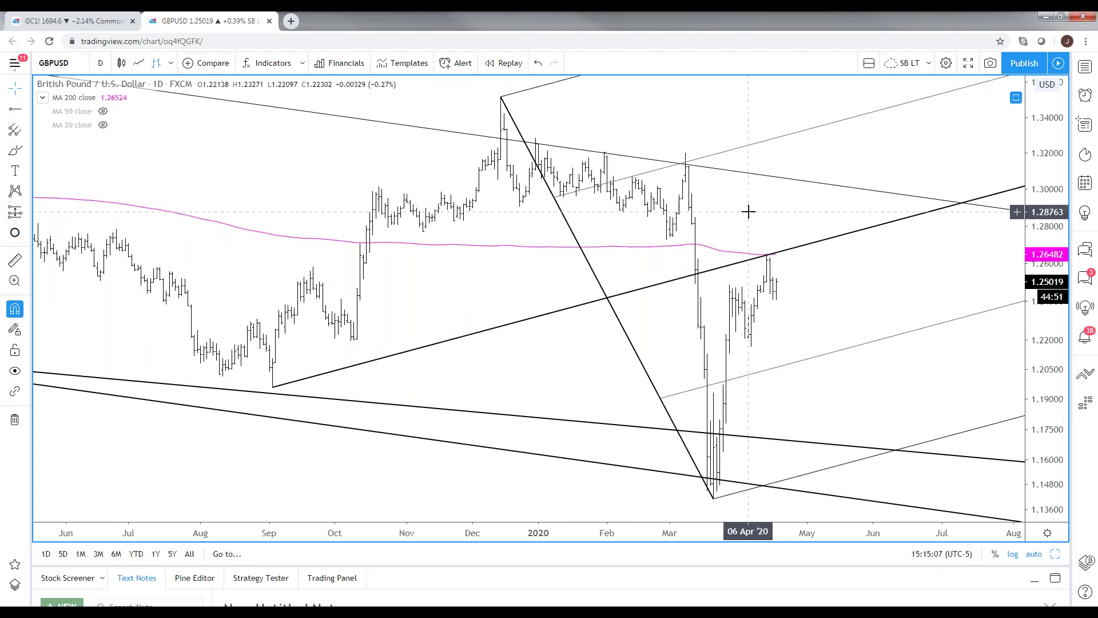
pyautogui.scroll(-1, 786, 383)
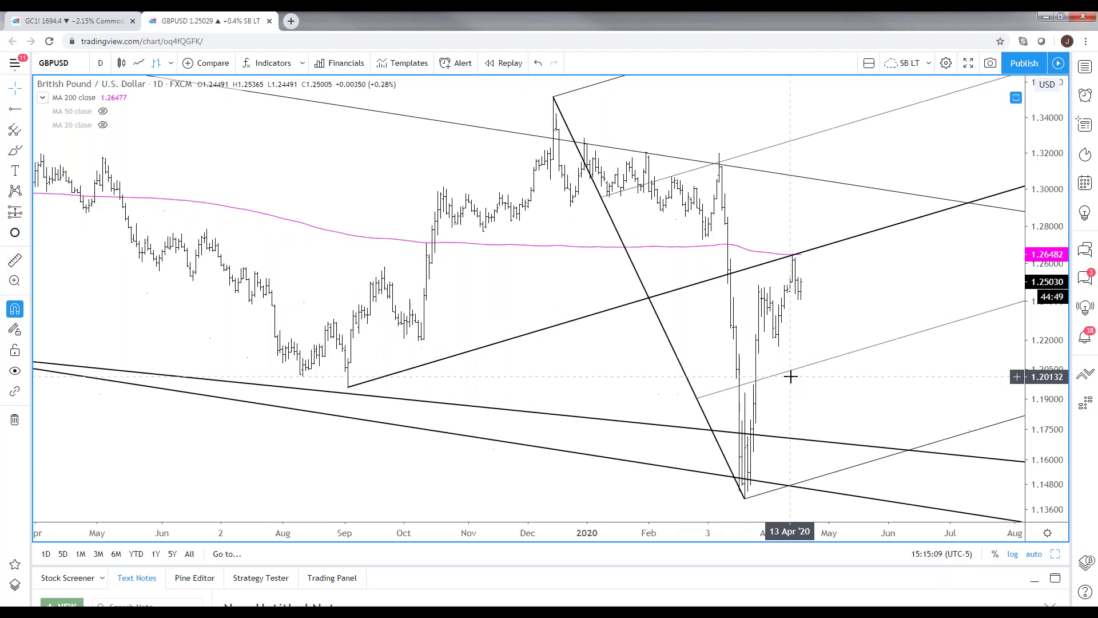
pyautogui.scroll(-1, 792, 376)
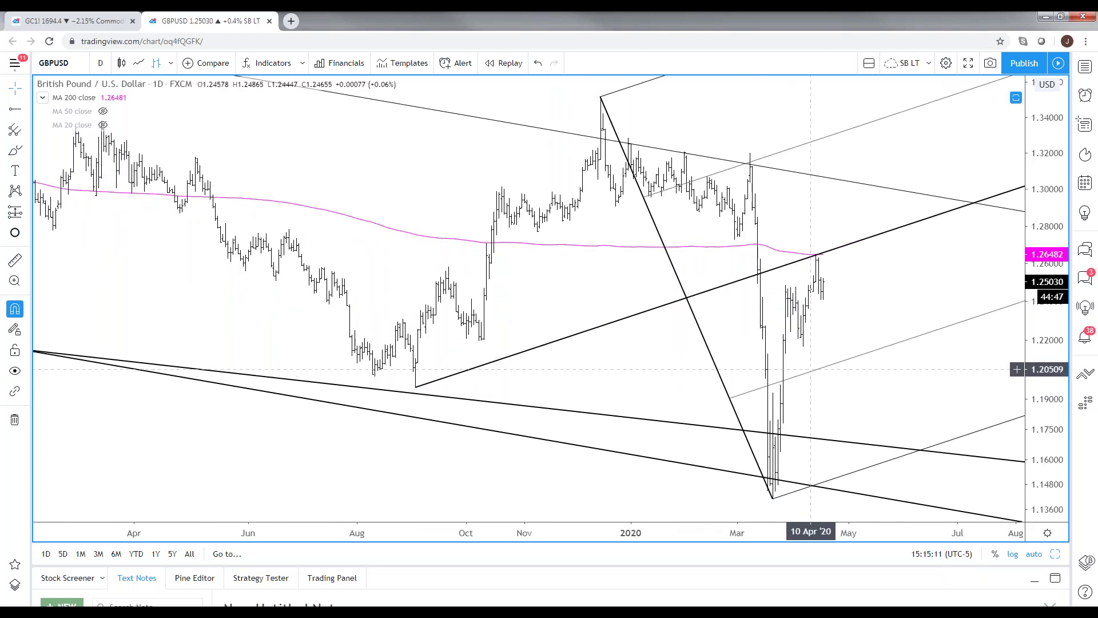
# Load the USDJPY chart on the 240 (4-hour) interval.
pyautogui.write('USDJPY')
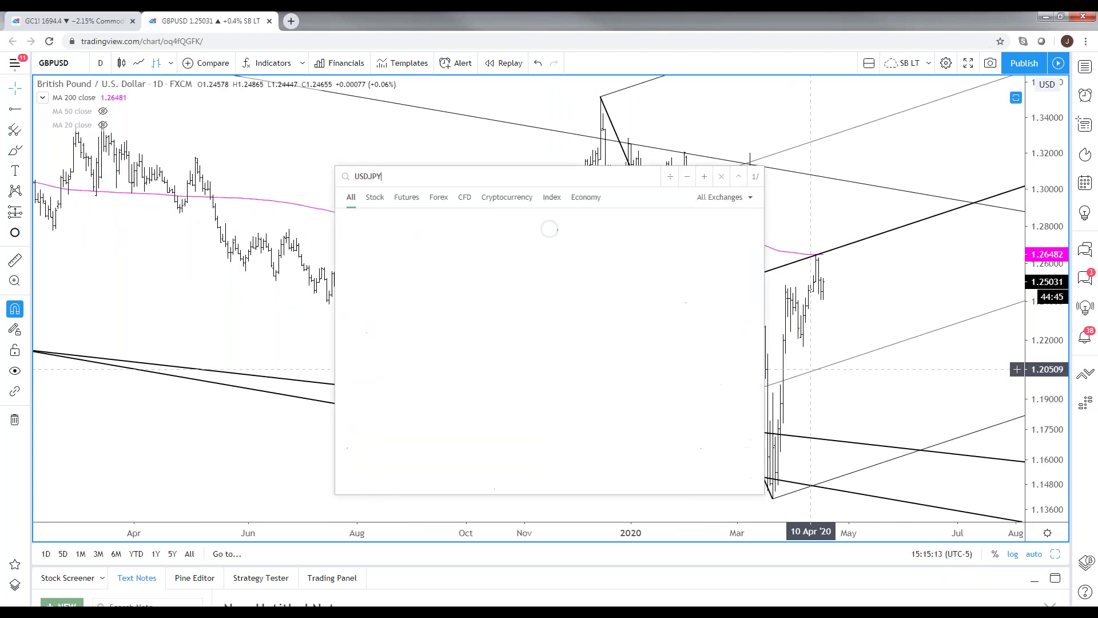
pyautogui.press('Return')
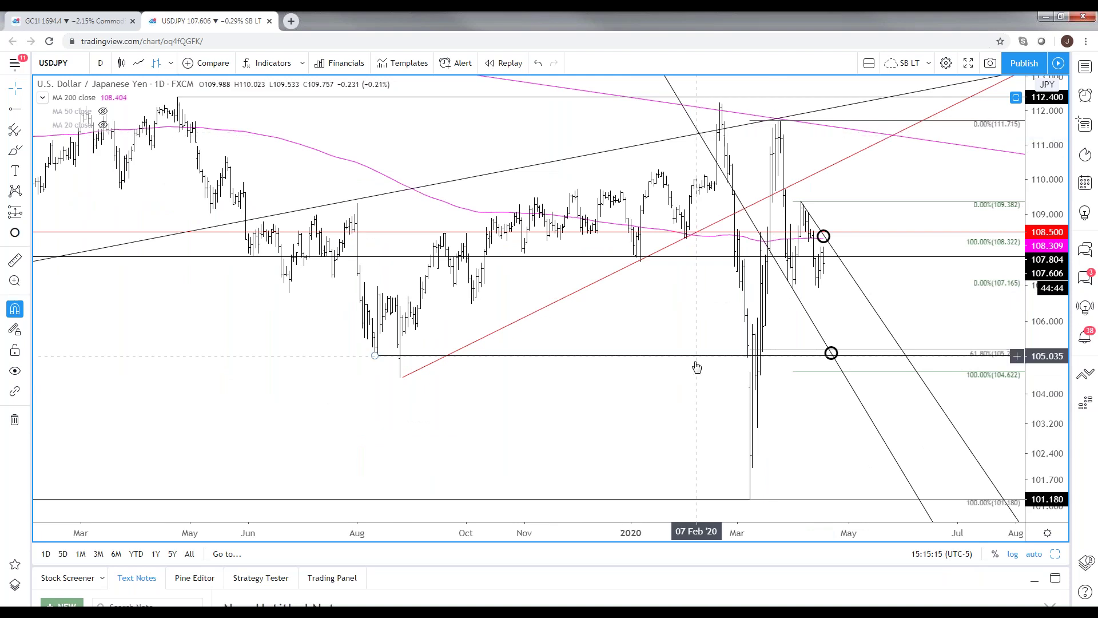
pyautogui.write('240')
pyautogui.press('Return')
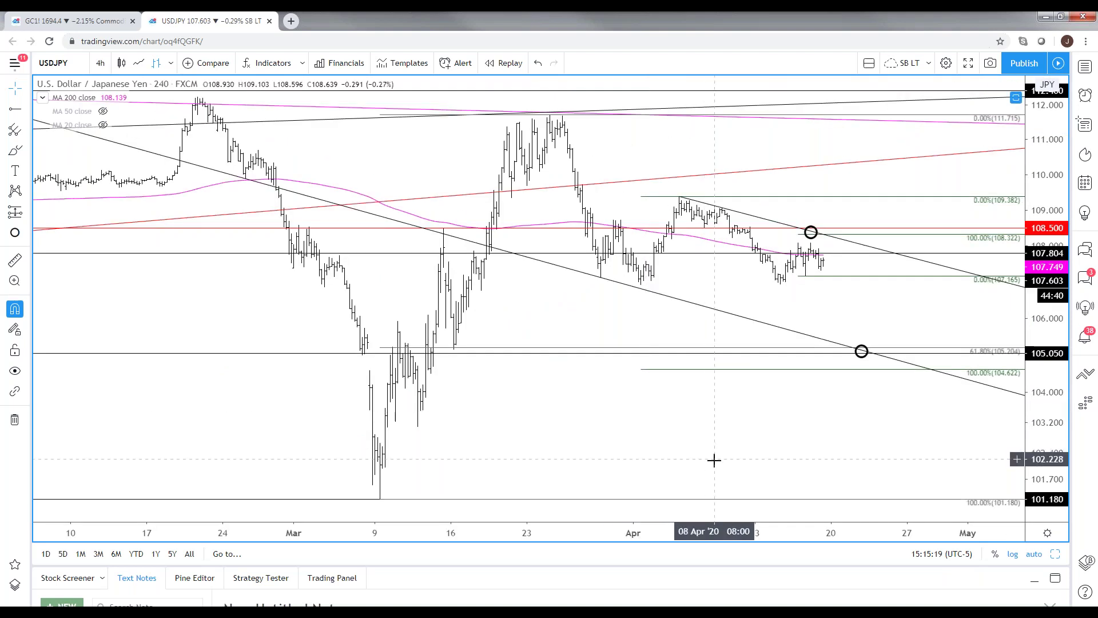
# Delete the upper black circle marker near 108.3.
pyautogui.scroll(5, 851, 483)
pyautogui.click(684, 254)
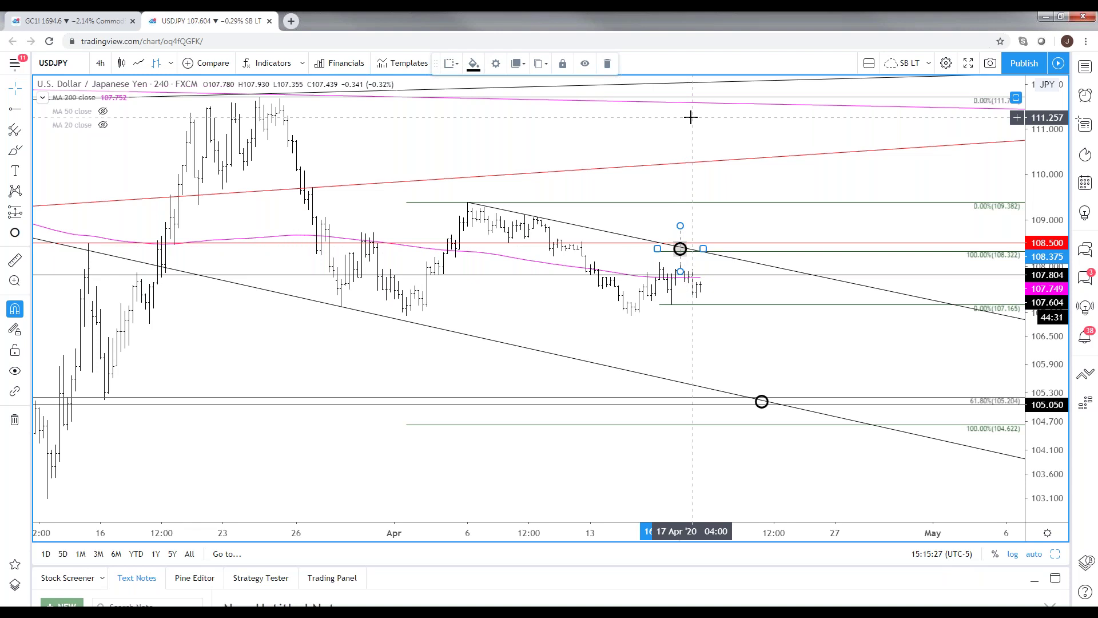
pyautogui.press('Delete')
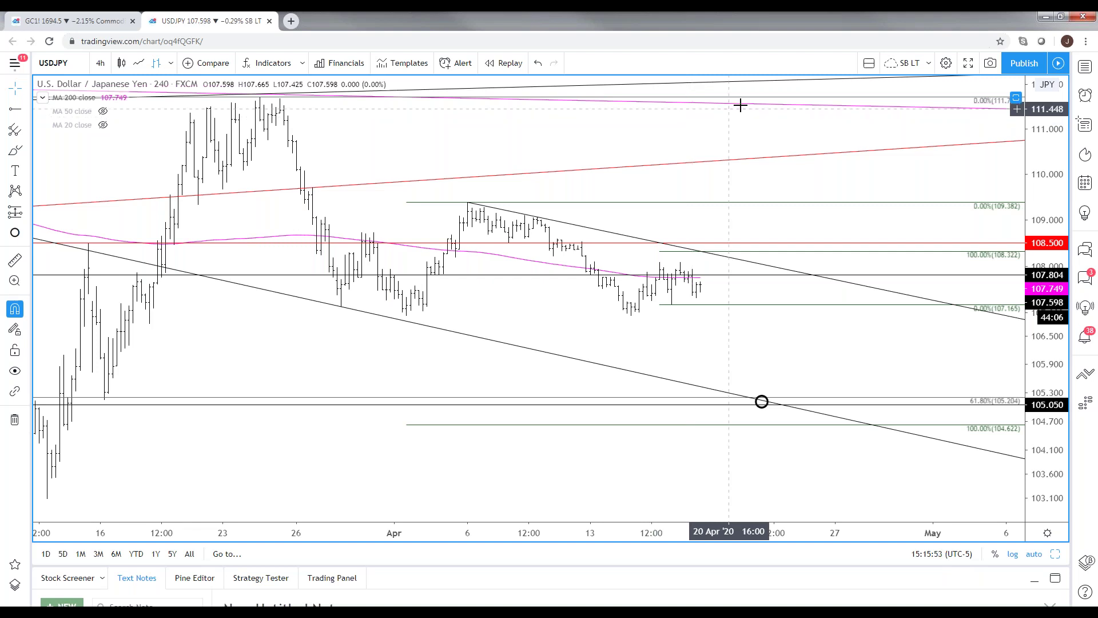
pyautogui.click(704, 252)
pyautogui.click(709, 252)
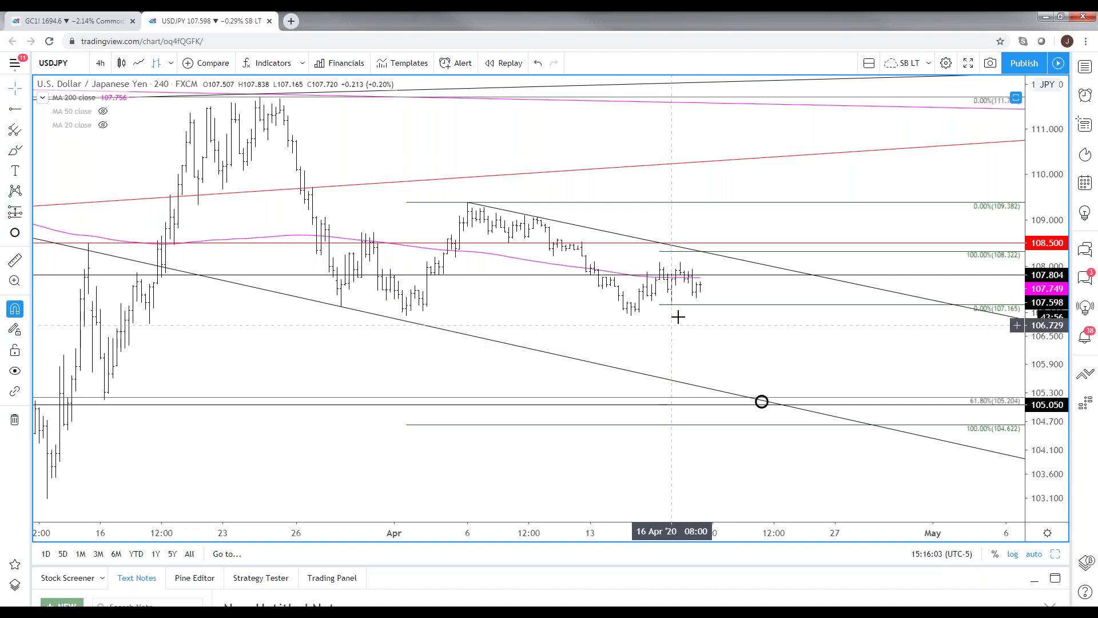
# Switch USDJPY to the 60-minute interval, then back to 240 minutes.
pyautogui.write('60')
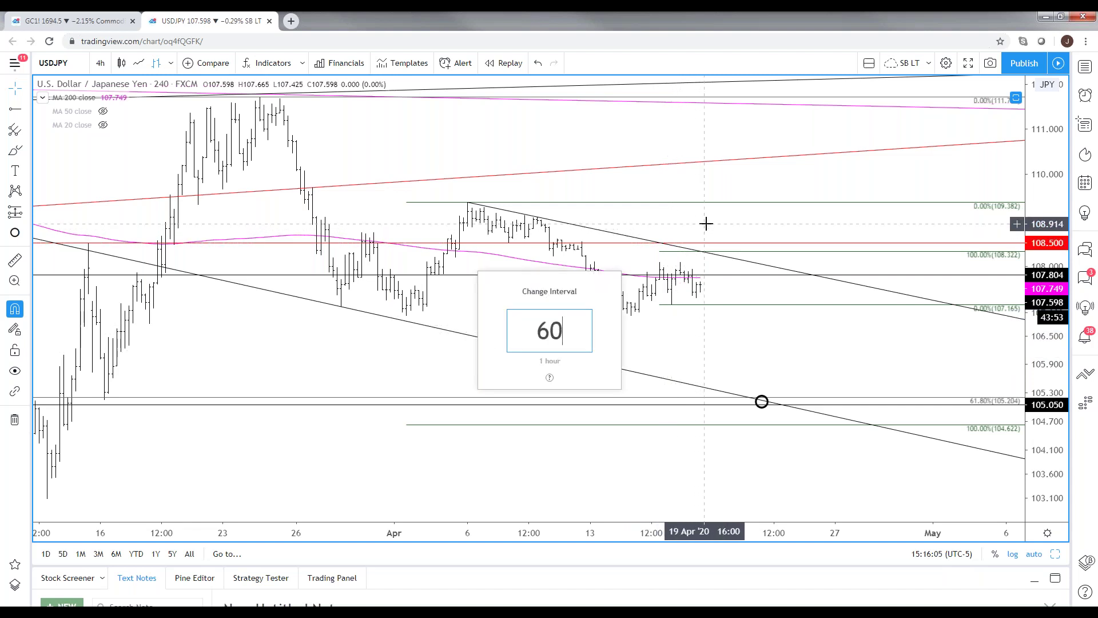
pyautogui.press('Return')
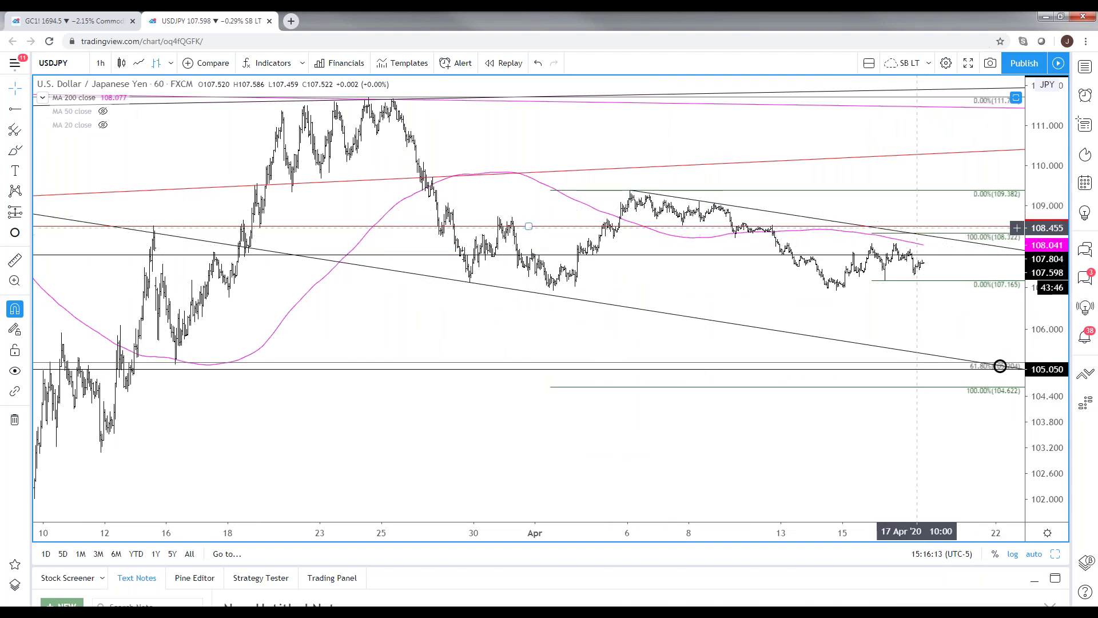
pyautogui.write('240')
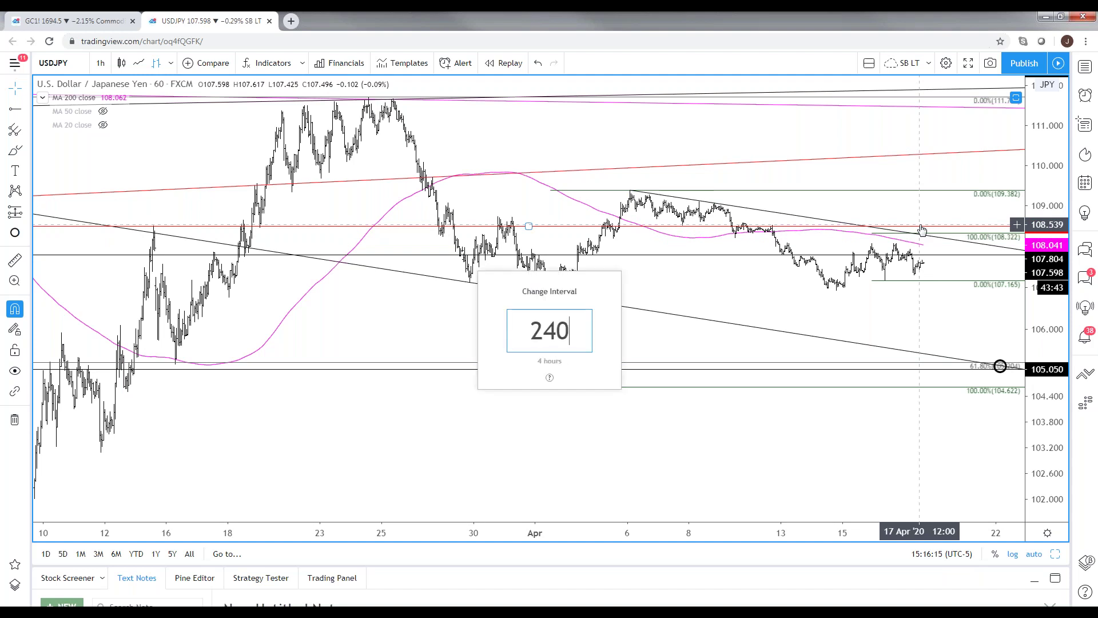
pyautogui.press('Return')
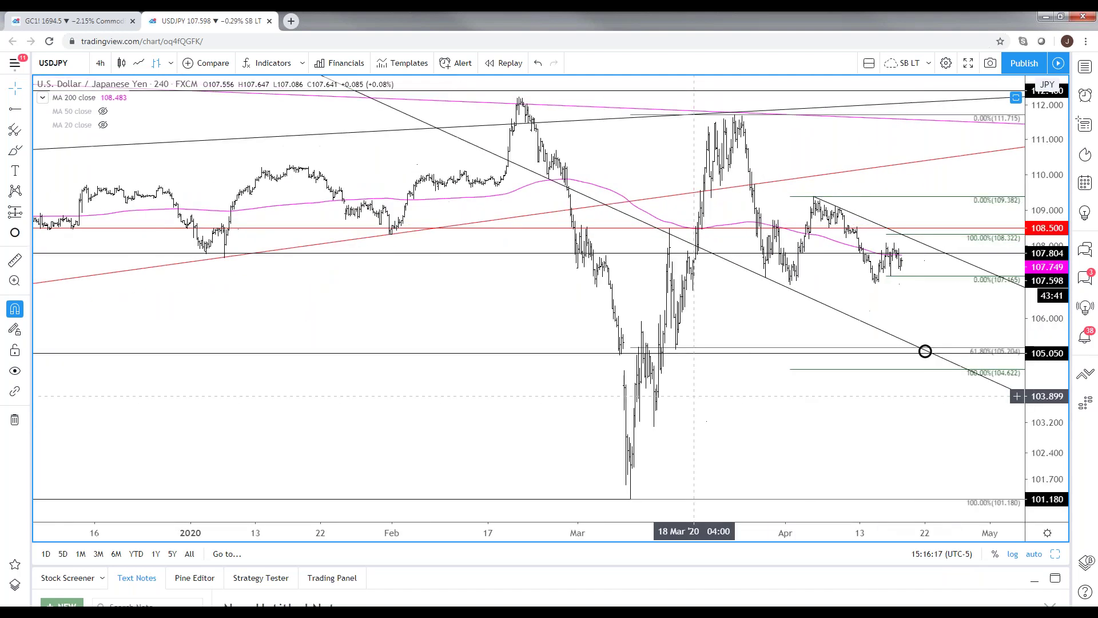
# Zoom the USDJPY 4-hour chart into the Feb–Apr 2020 swings, then type AUDUSD into symbol search.
pyautogui.scroll(2, 695, 396)
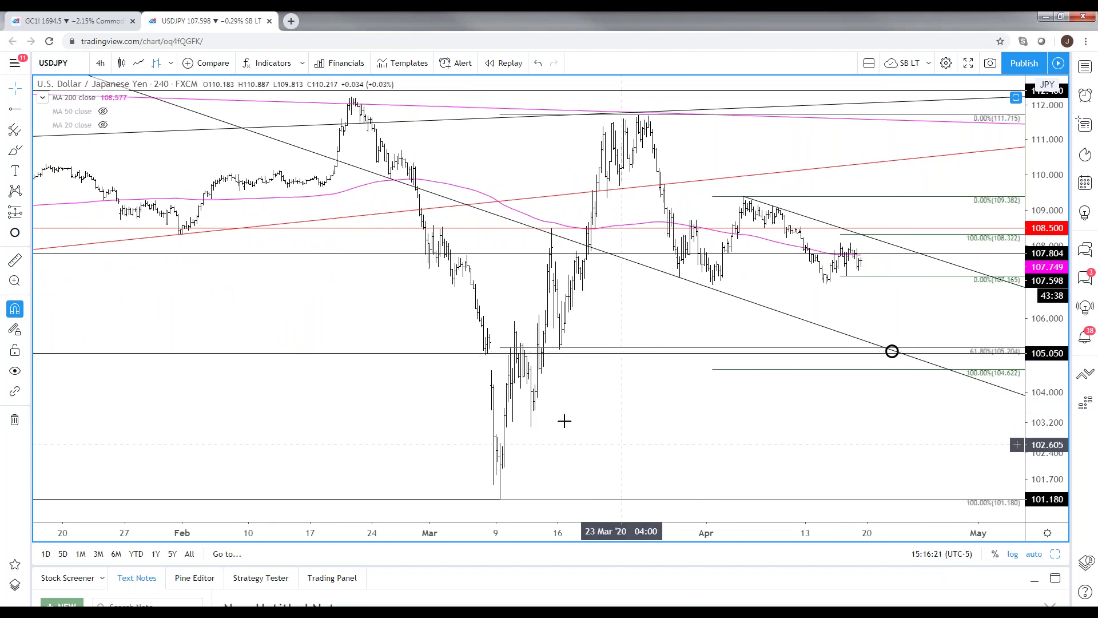
pyautogui.scroll(-3, 523, 390)
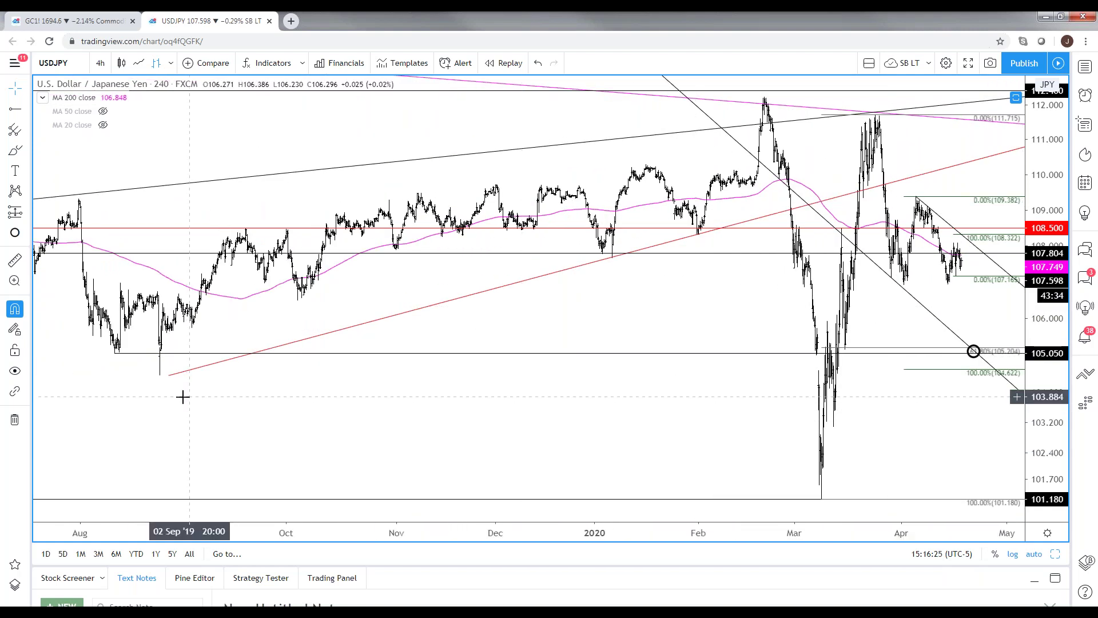
pyautogui.scroll(3, 110, 358)
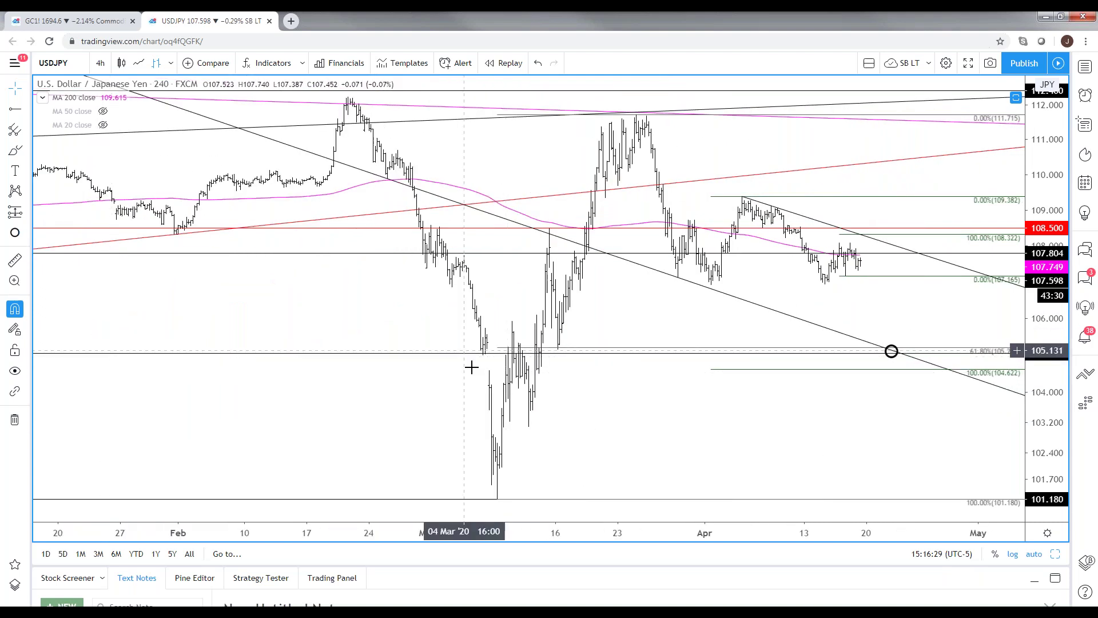
pyautogui.scroll(1, 490, 334)
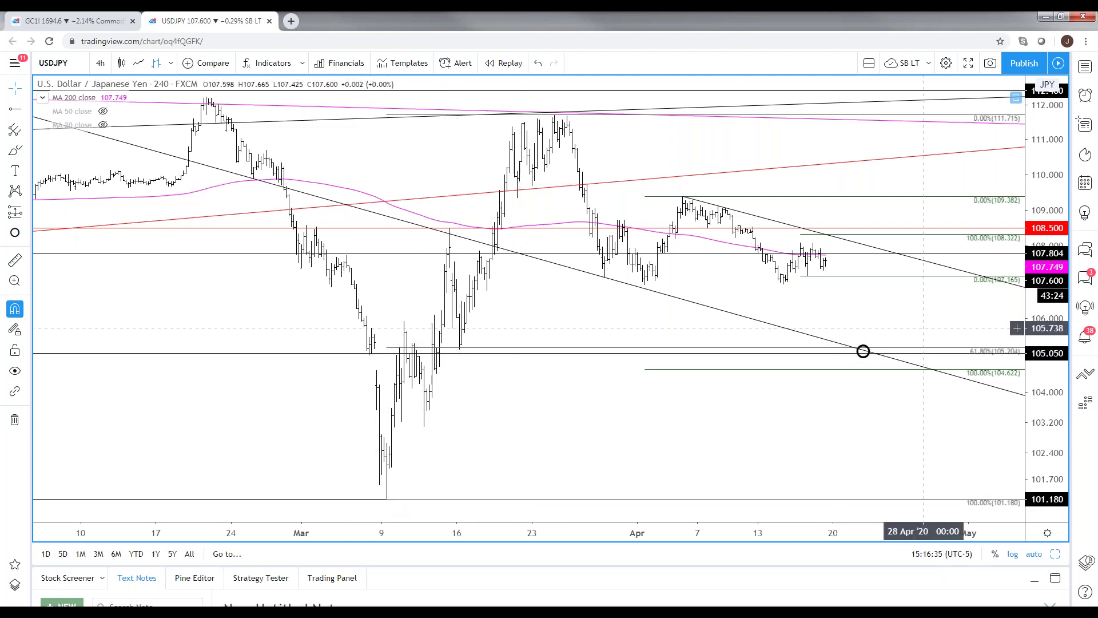
pyautogui.scroll(-1, 831, 392)
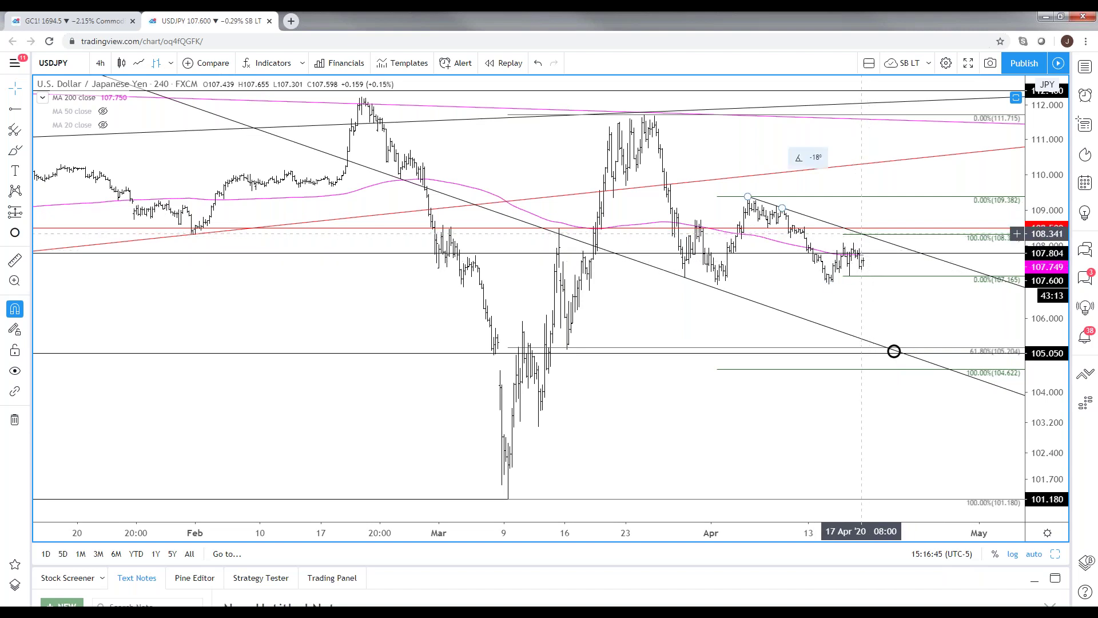
pyautogui.scroll(-3, 902, 235)
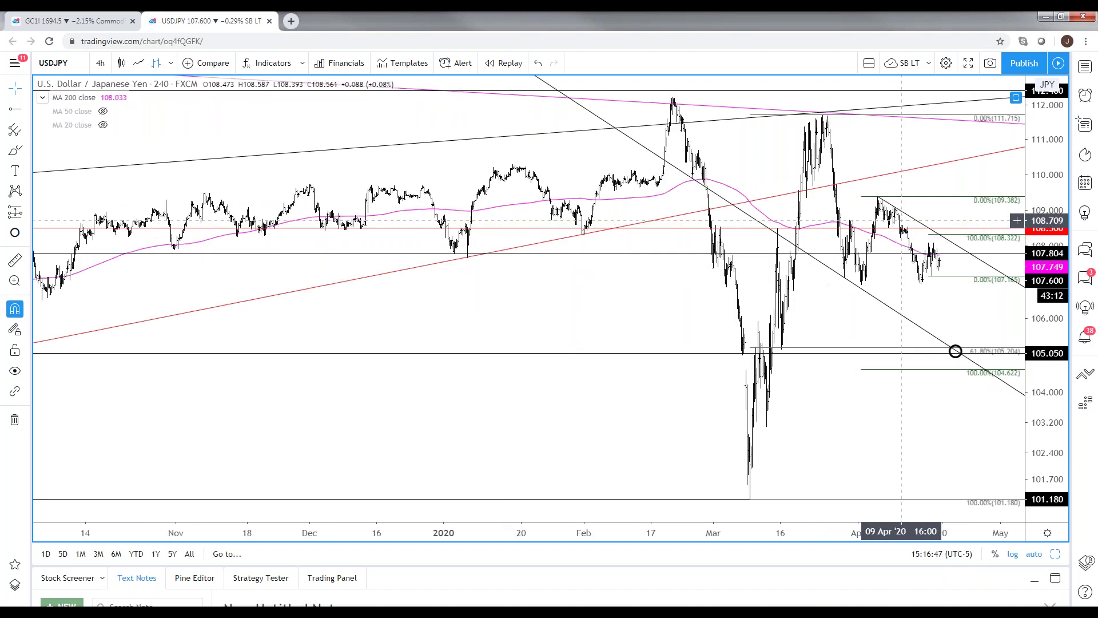
pyautogui.scroll(-5, 444, 333)
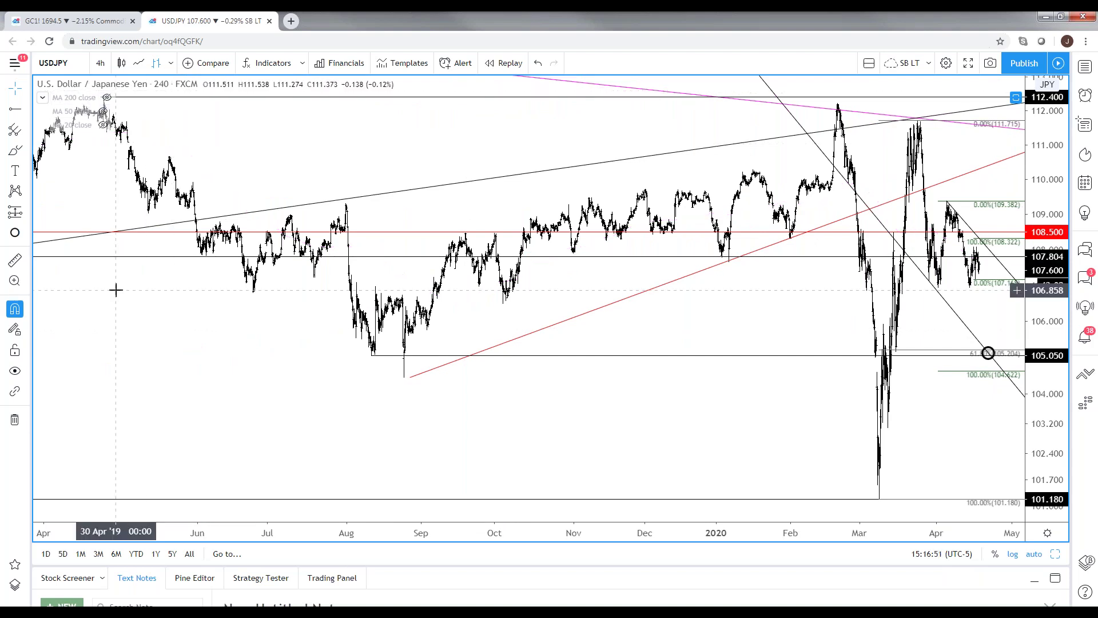
pyautogui.scroll(-1, 117, 291)
pyautogui.scroll(-2, 172, 286)
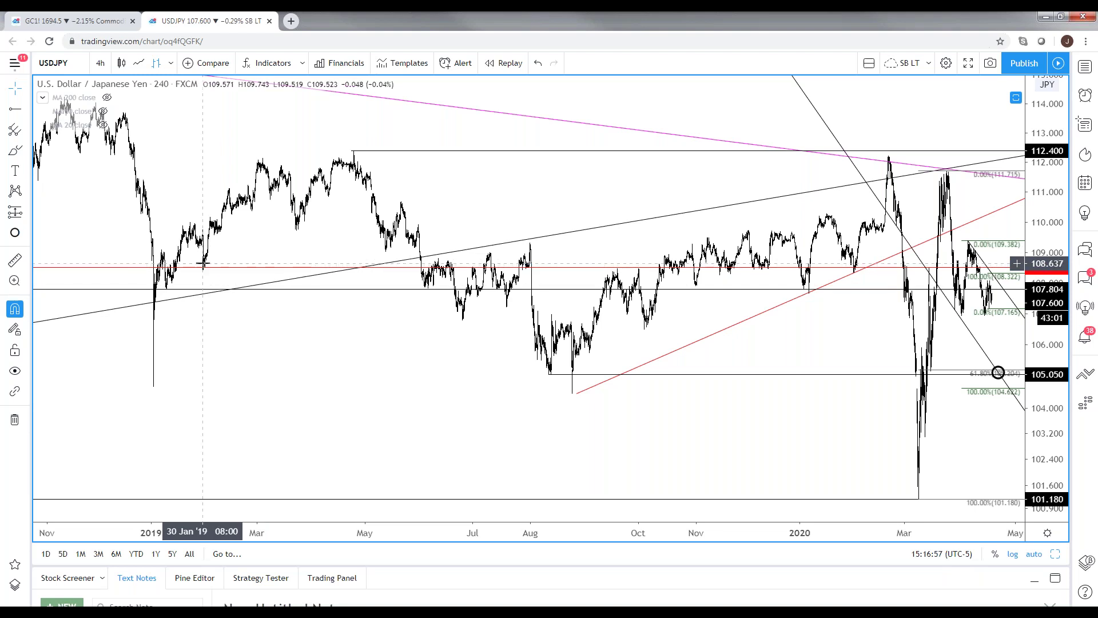
pyautogui.scroll(-1, 206, 280)
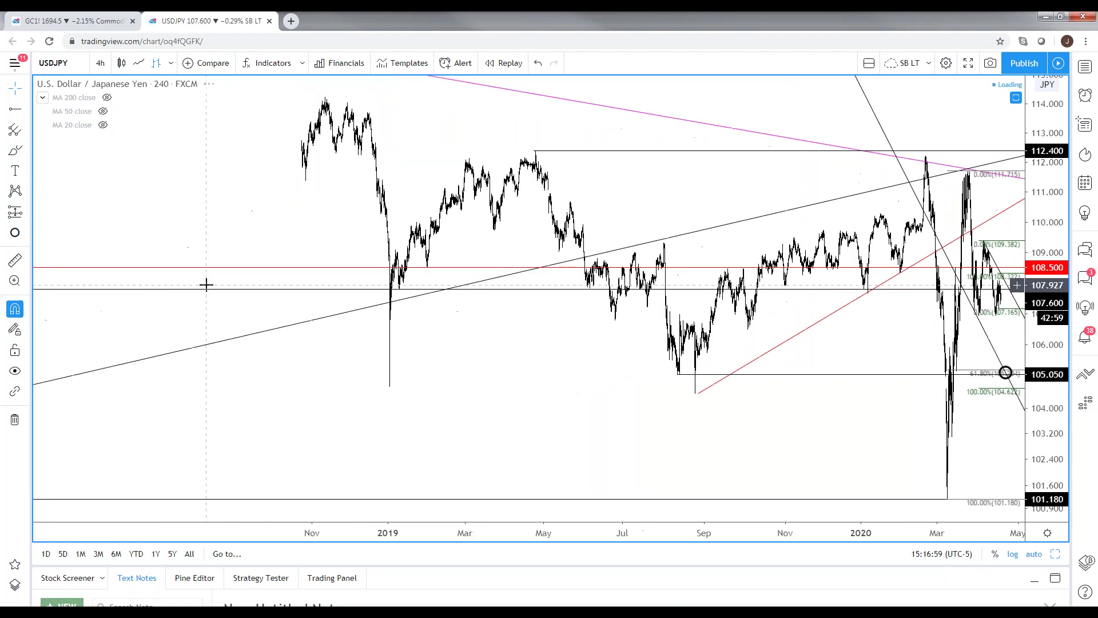
pyautogui.scroll(3, 261, 301)
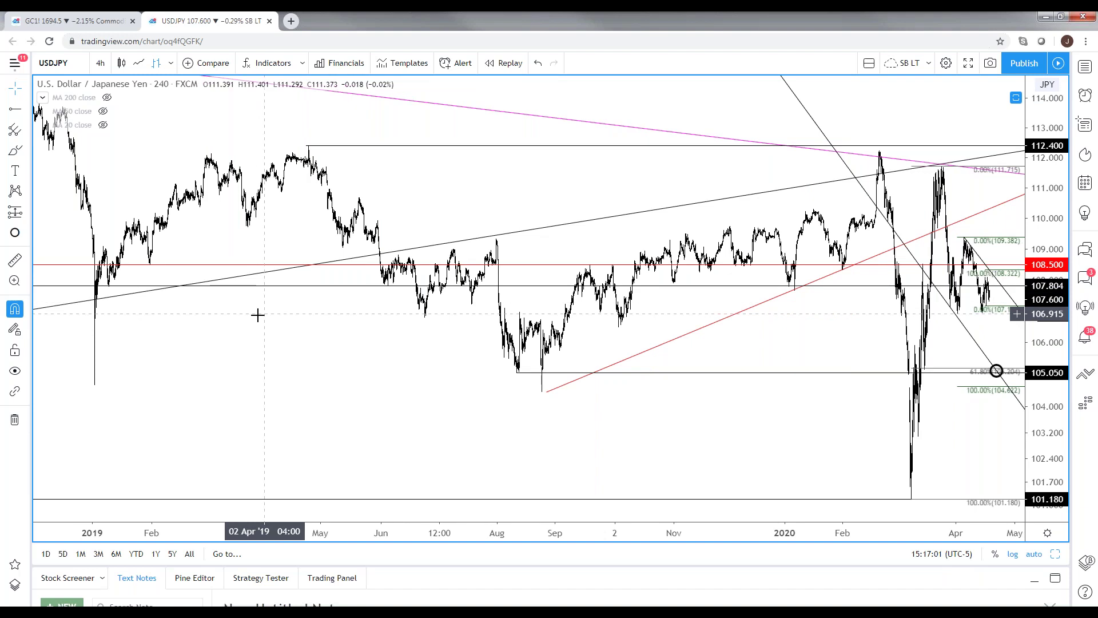
pyautogui.scroll(2, 149, 265)
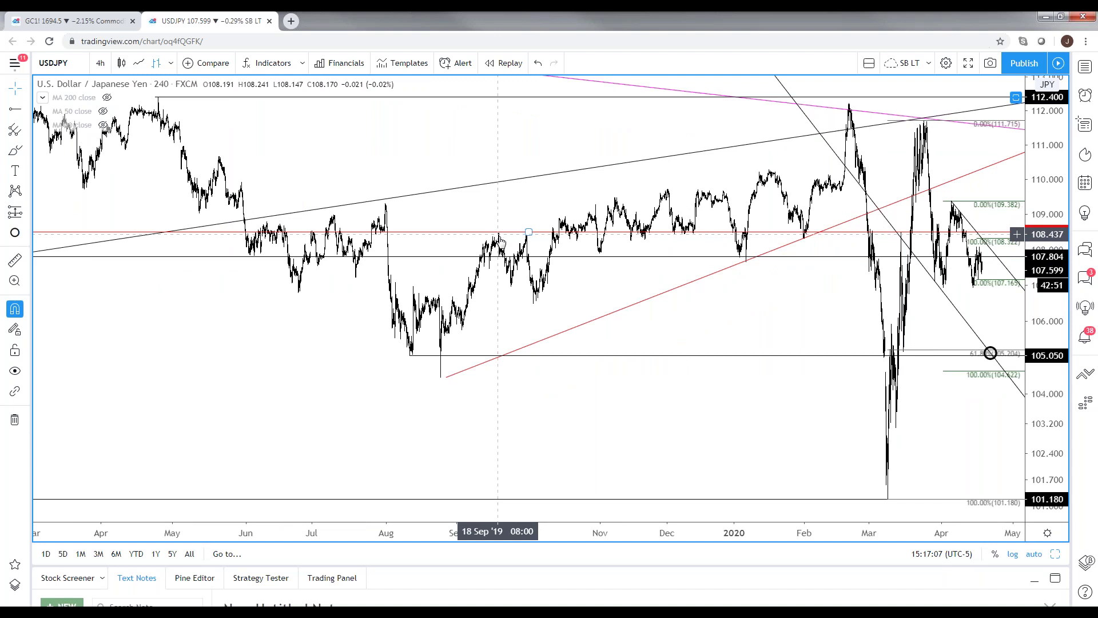
pyautogui.scroll(3, 501, 243)
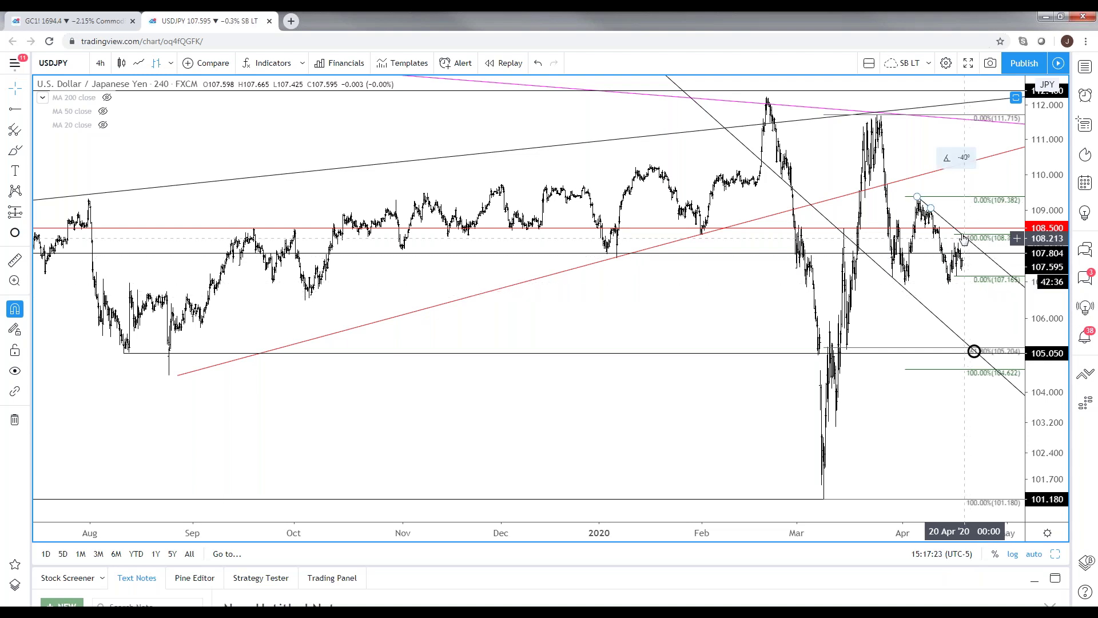
pyautogui.scroll(3, 996, 311)
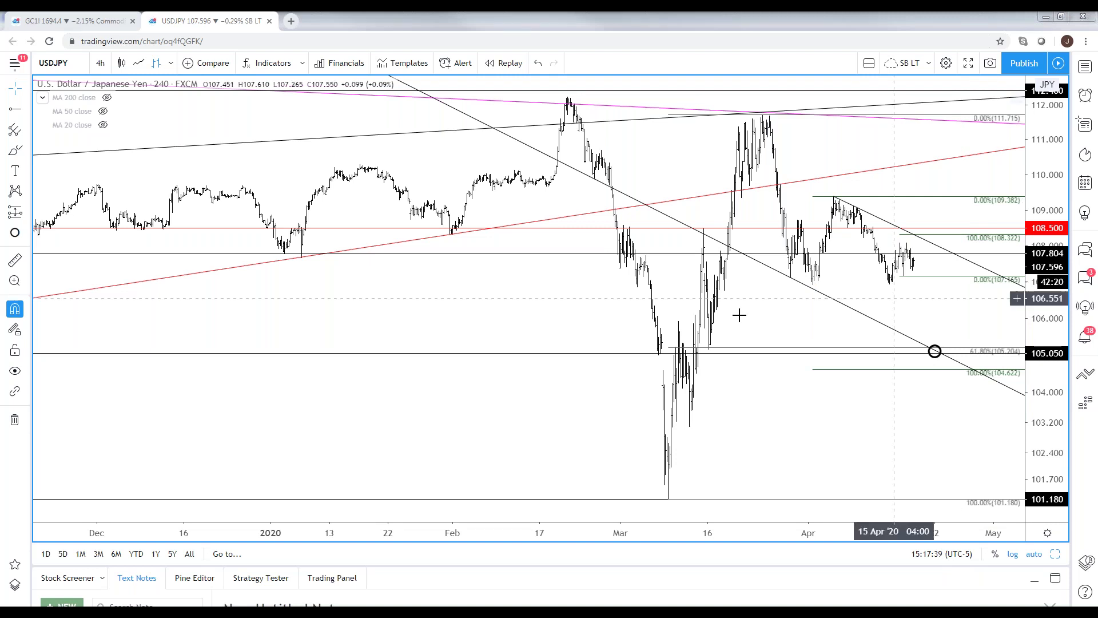
pyautogui.scroll(3, 904, 117)
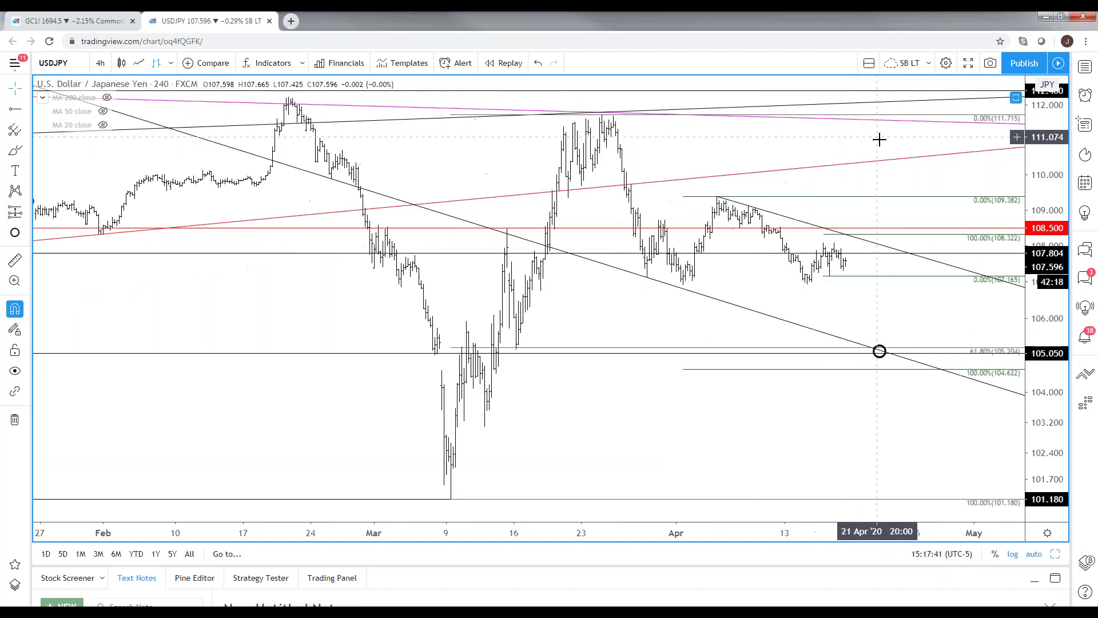
pyautogui.write('AUDUSD')
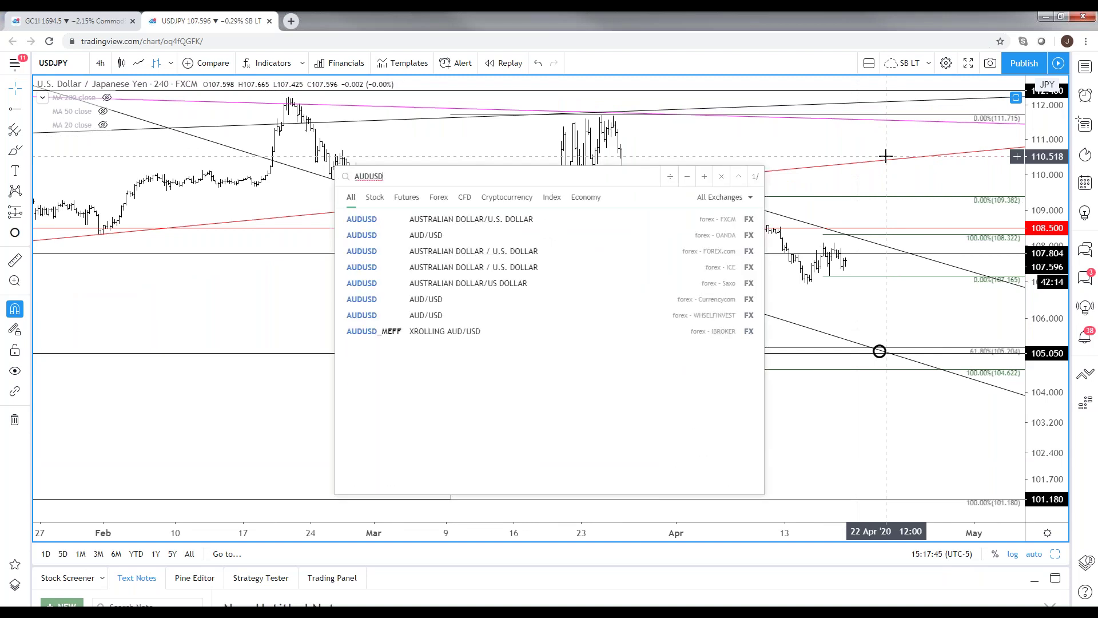
# Load AUDUSD, maximize the lower chart and set it to 1D bars.
pyautogui.press('Return')
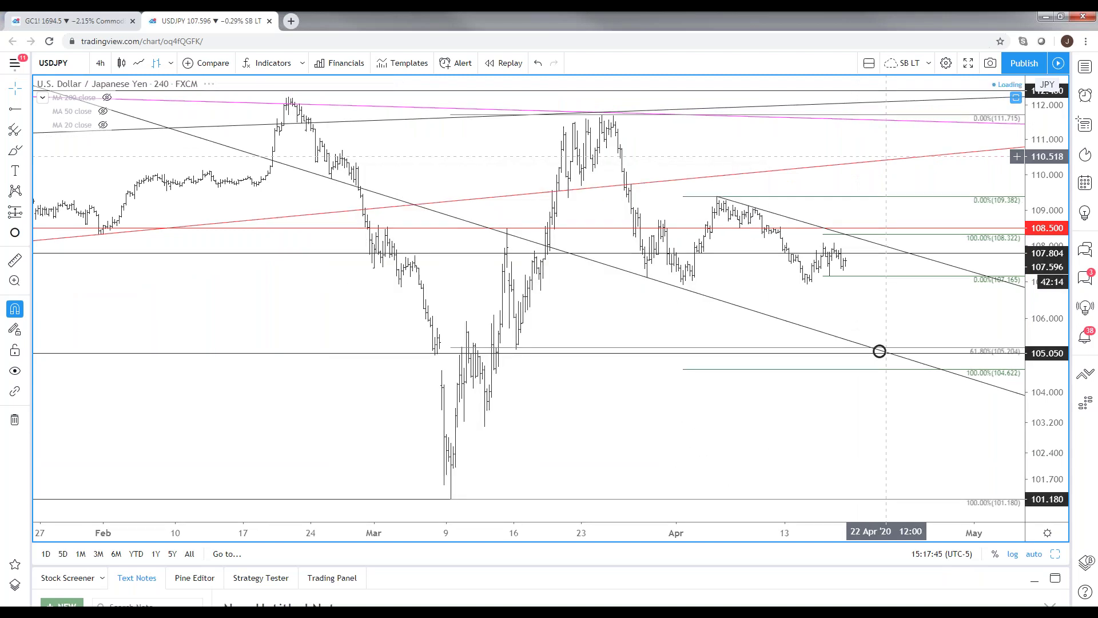
pyautogui.scroll(-5, 956, 456)
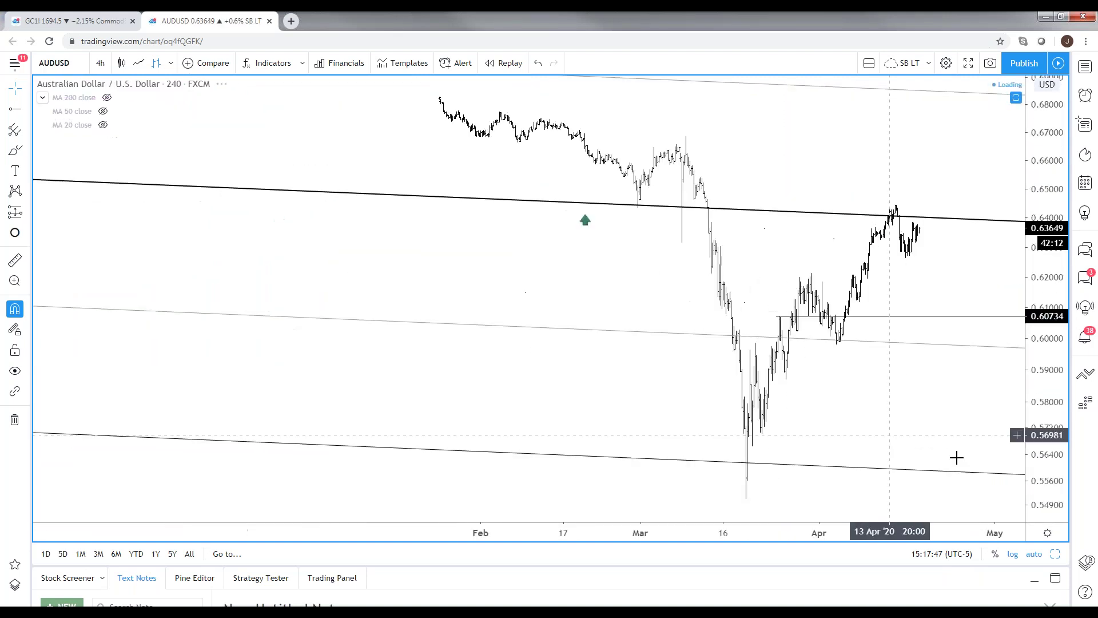
pyautogui.click(1055, 554)
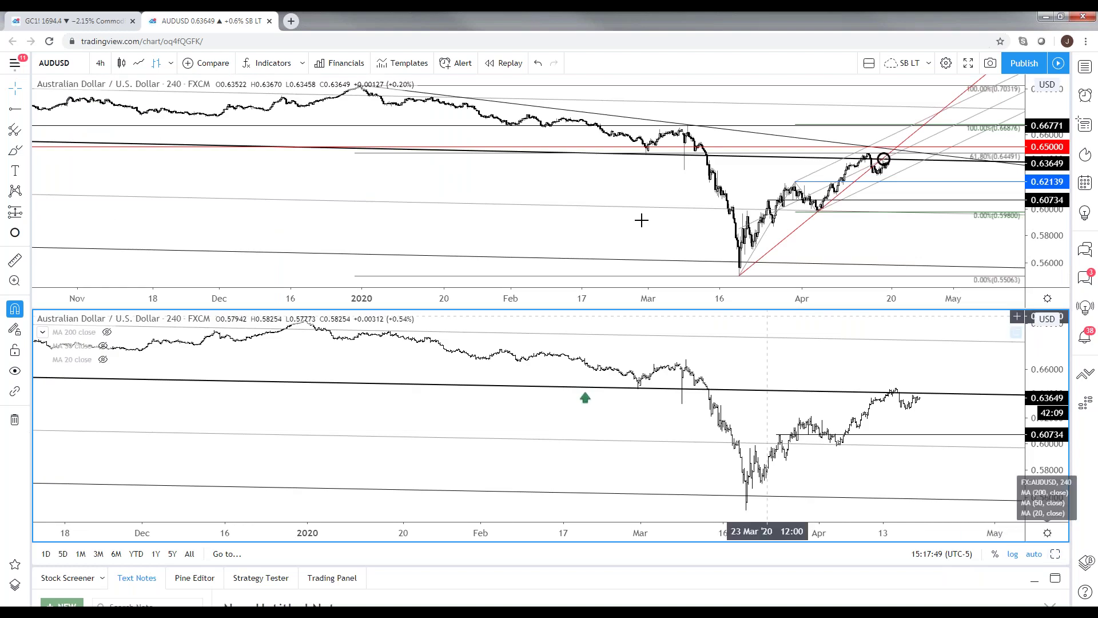
pyautogui.click(1055, 554)
pyautogui.write('1D')
pyautogui.press('Return')
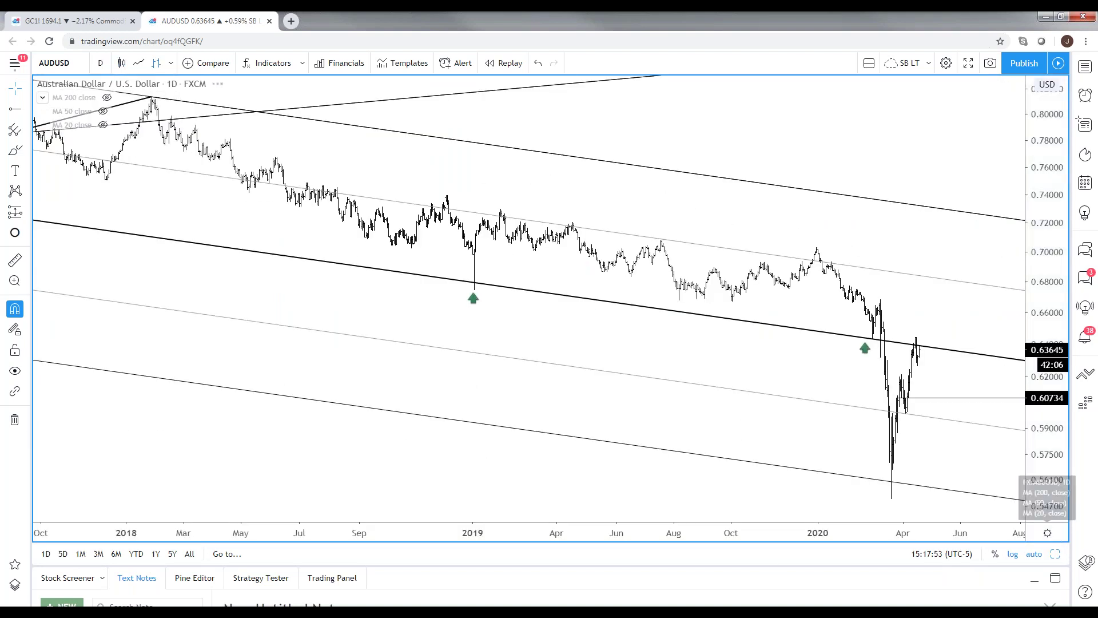
# Draw a falling trend line from the 31 Dec 2019 high through the March high.
pyautogui.scroll(3, 565, 229)
pyautogui.scroll(2, 461, 248)
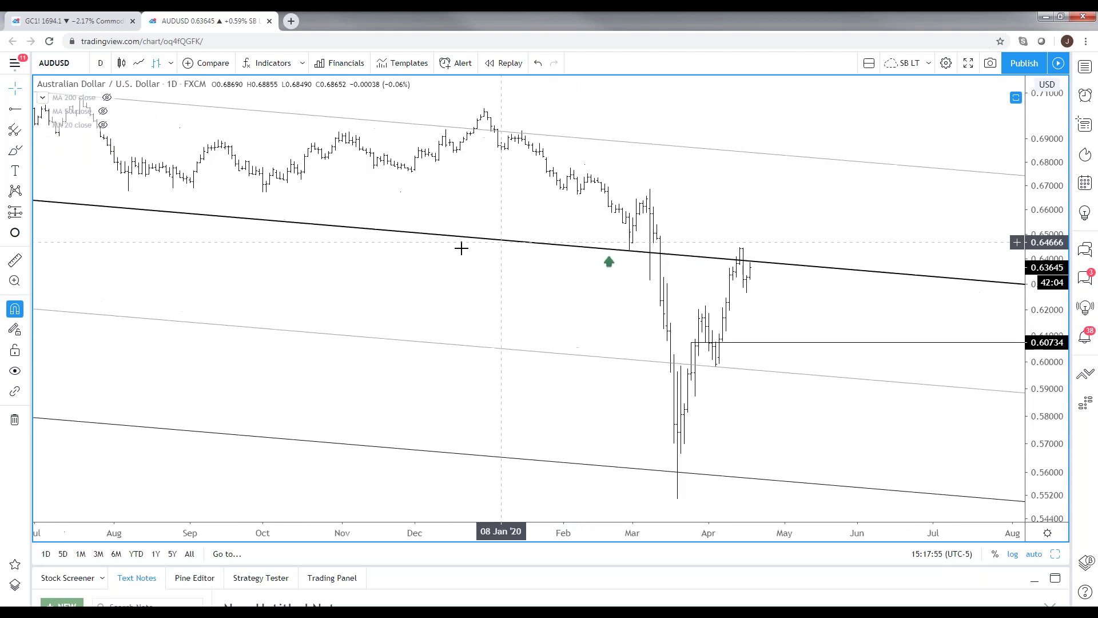
pyautogui.scroll(-6, 463, 269)
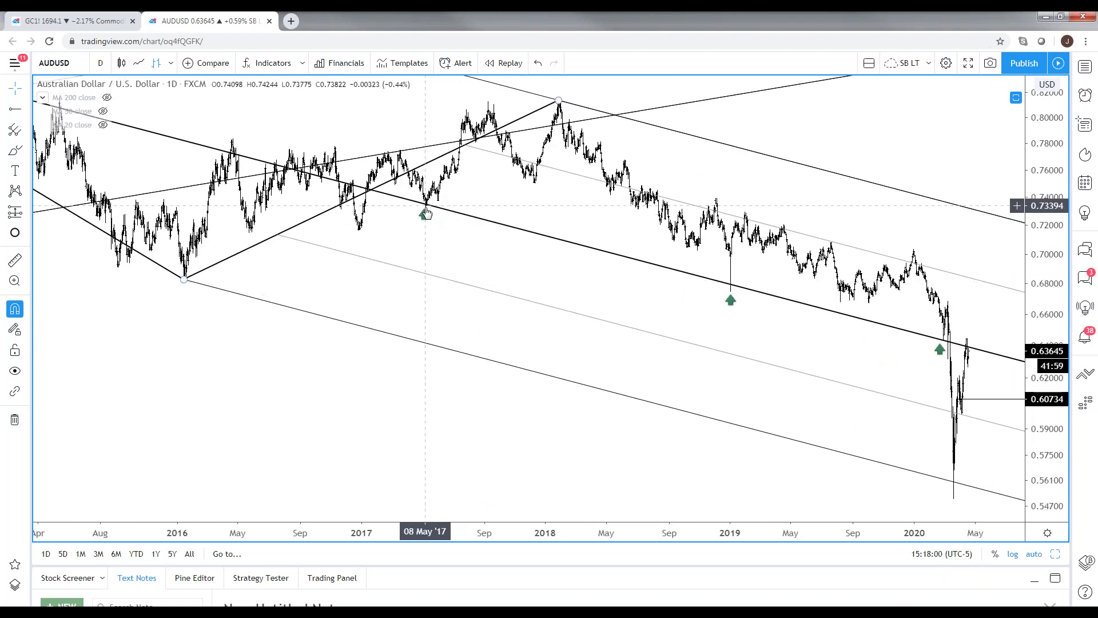
pyautogui.scroll(-6, 425, 209)
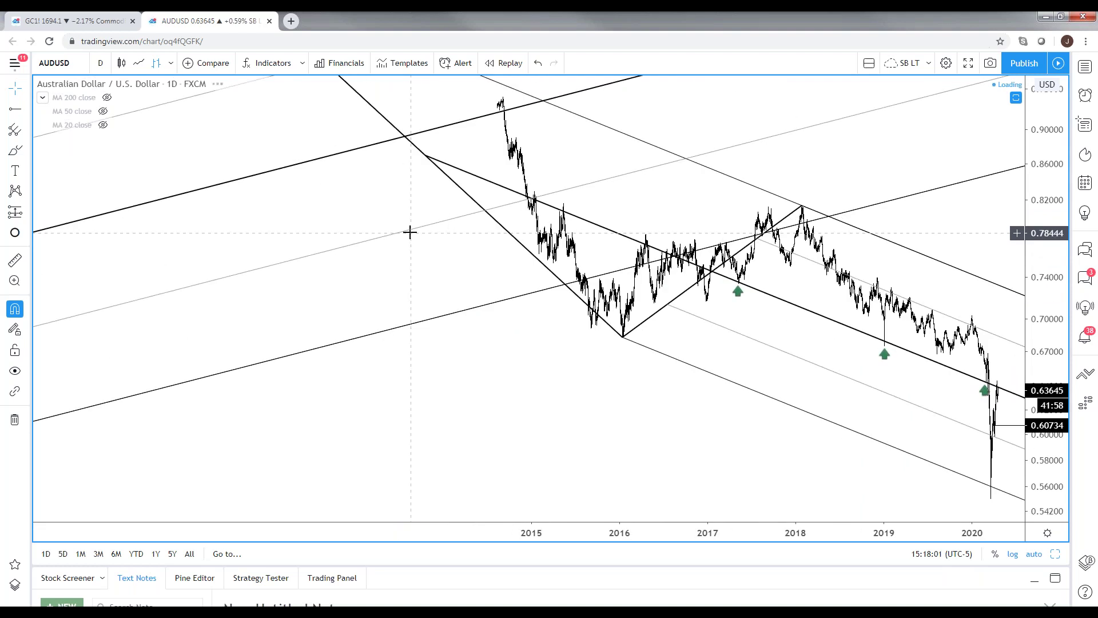
pyautogui.scroll(8, 740, 332)
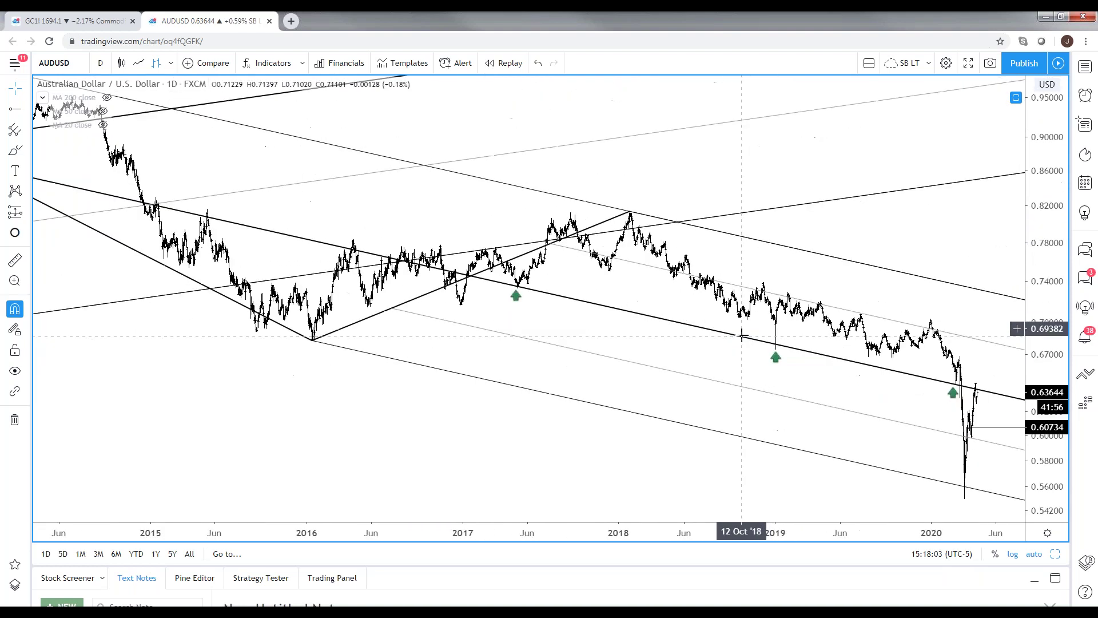
pyautogui.scroll(3, 912, 436)
pyautogui.scroll(3, 922, 481)
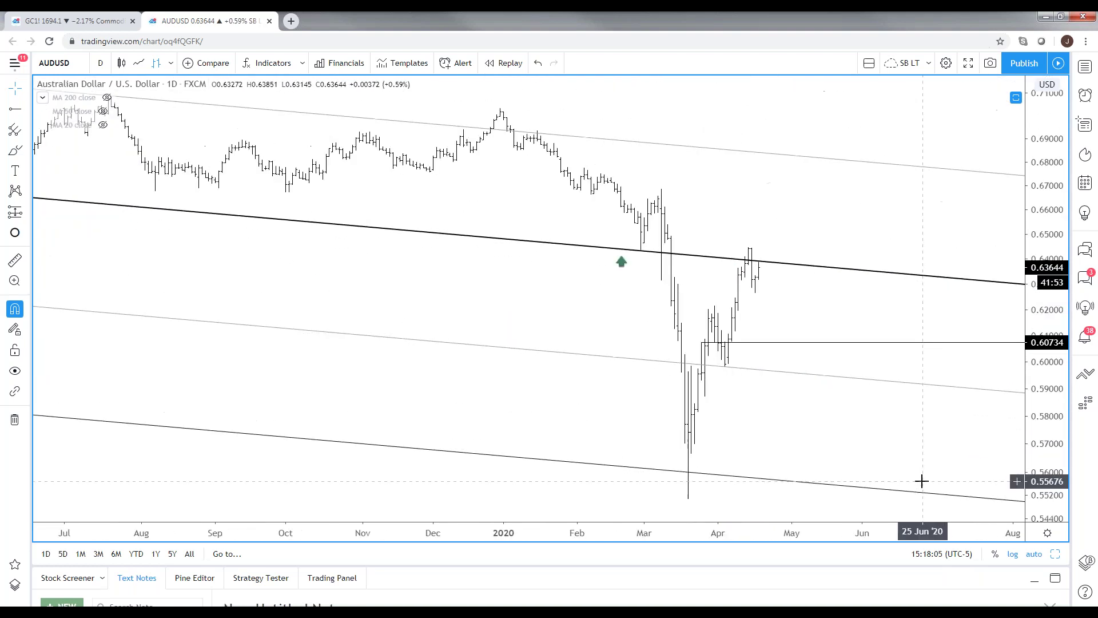
pyautogui.click(28, 114)
pyautogui.click(63, 107)
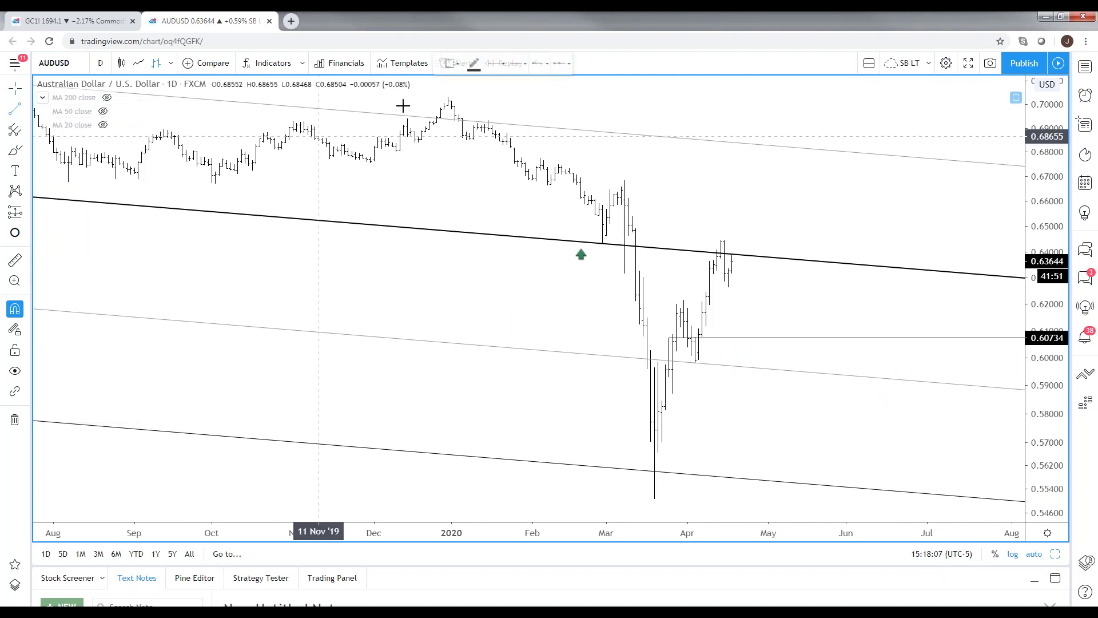
pyautogui.click(452, 95)
pyautogui.click(625, 171)
pyautogui.click(786, 237)
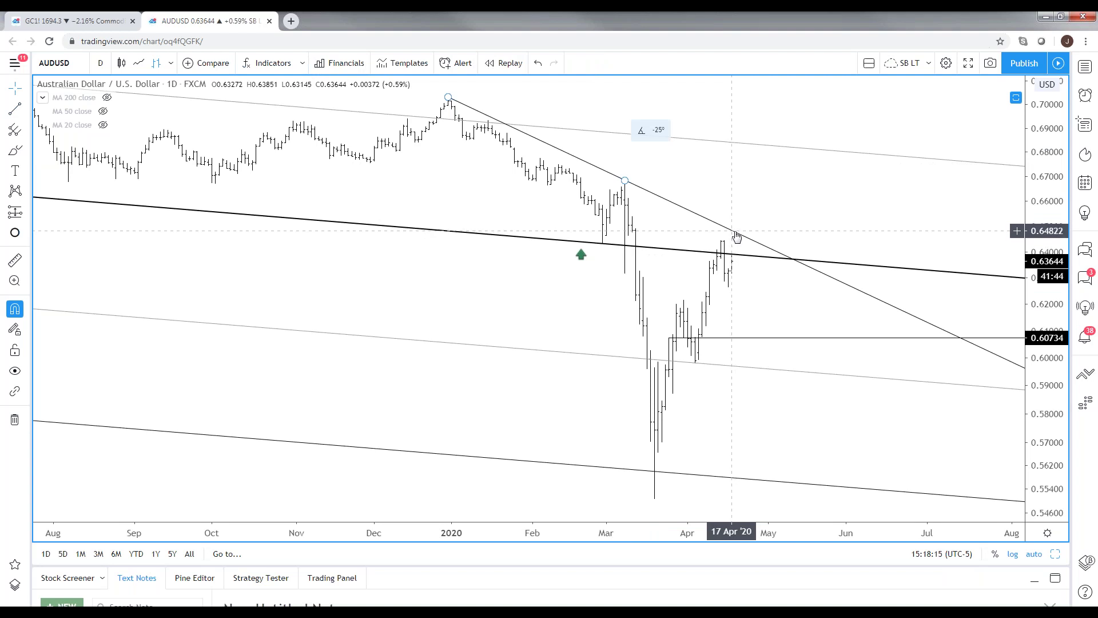
pyautogui.click(1056, 554)
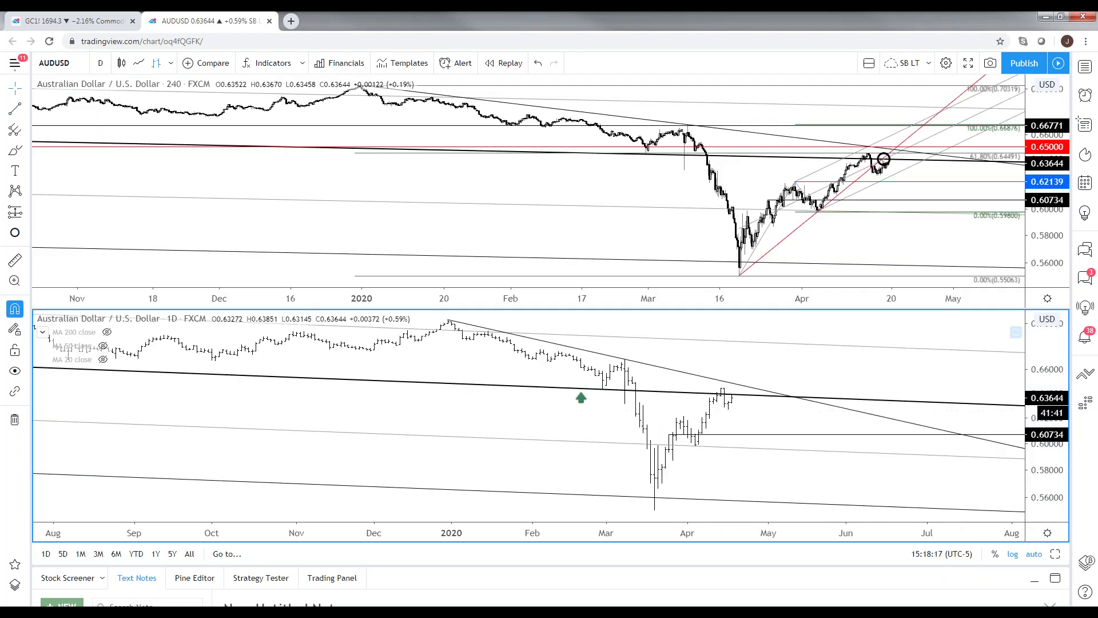
# Maximize the 4-hour AUDUSD chart, shift its history right, and select the red rising trend line.
pyautogui.scroll(5, 597, 246)
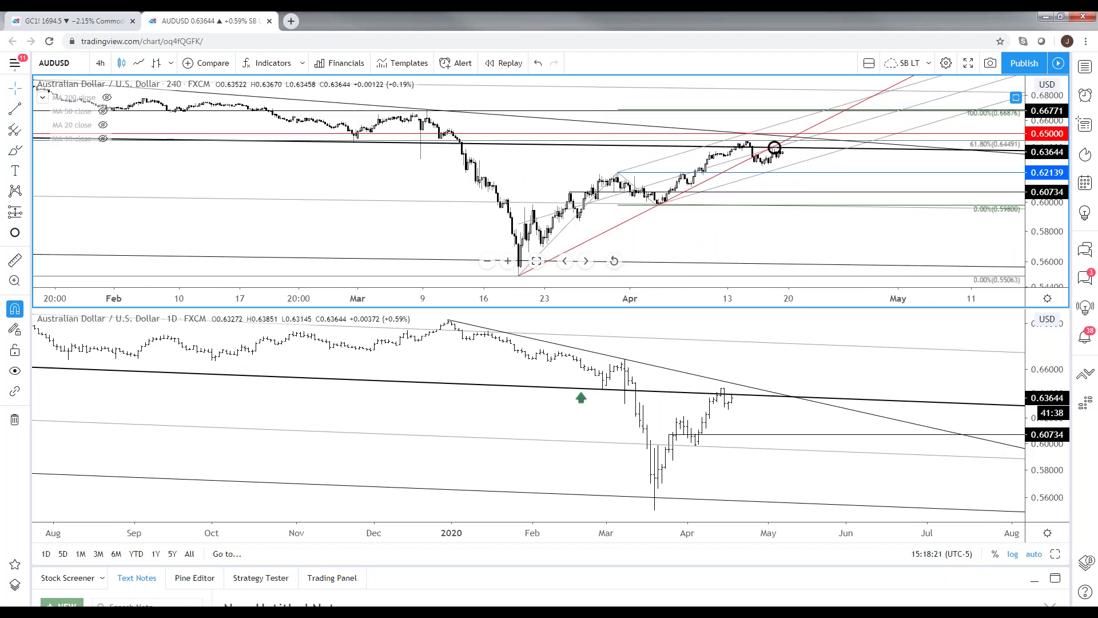
pyautogui.click(1055, 554)
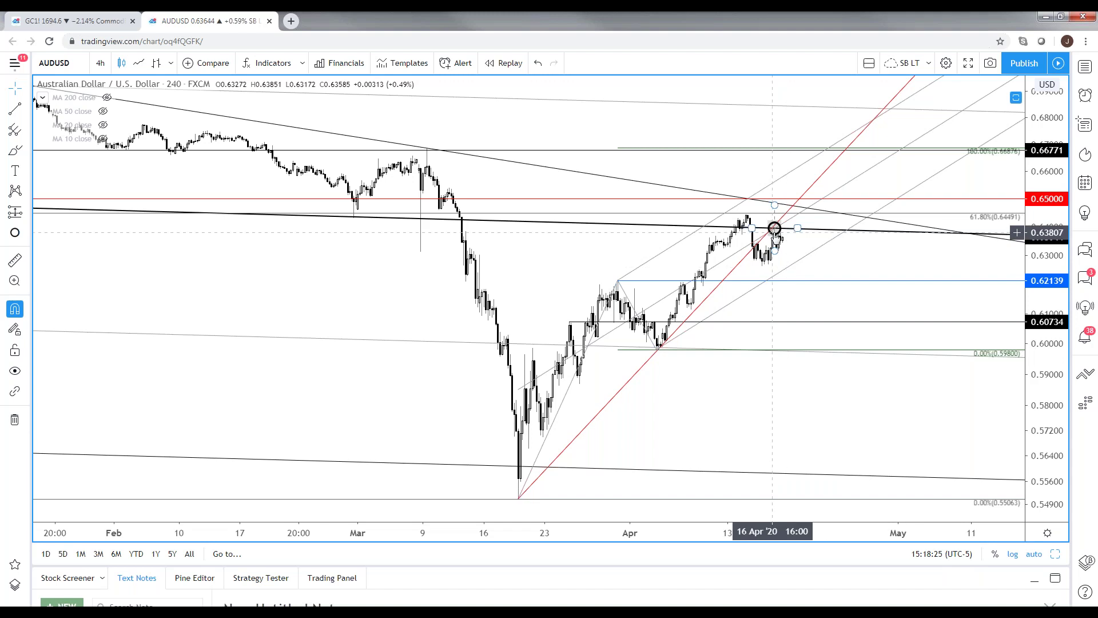
pyautogui.moveTo(701, 422); pyautogui.dragTo(740, 421)
pyautogui.scroll(5, 780, 434)
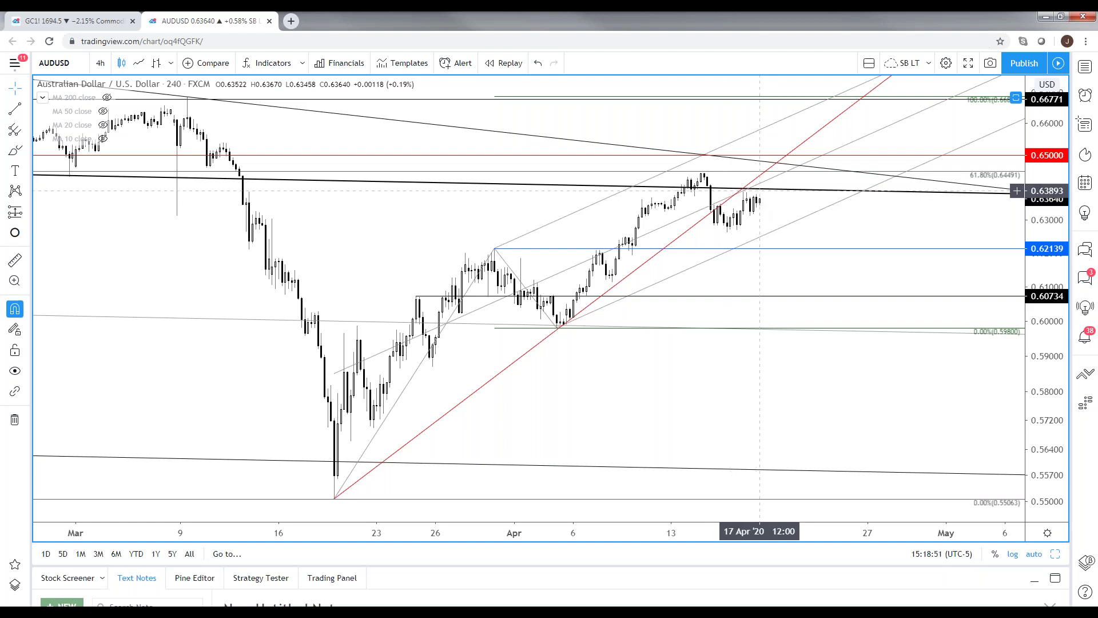
pyautogui.click(743, 189)
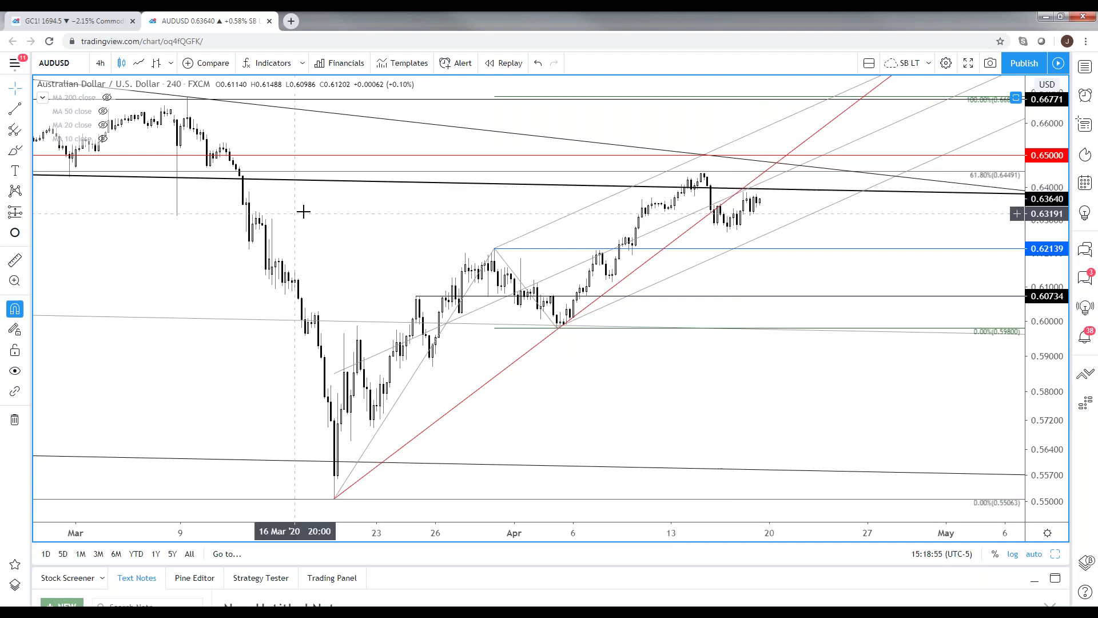
pyautogui.scroll(-1, 317, 191)
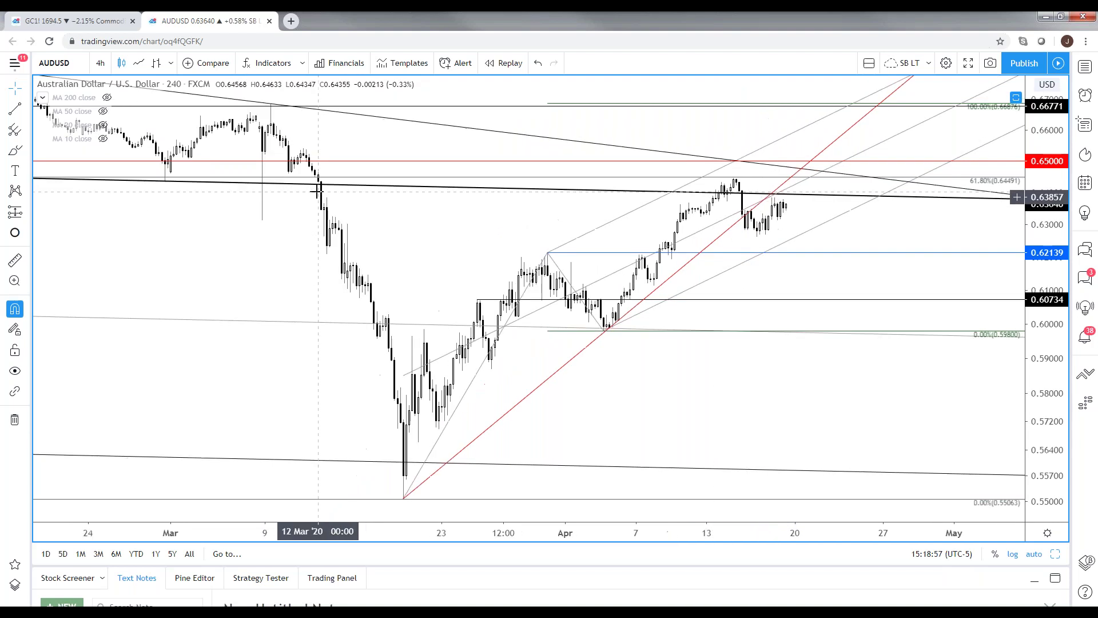
# Load NZDUSD, restore the two-chart layout, and make the lower chart 1-hour at full size.
pyautogui.write('NZDUSD')
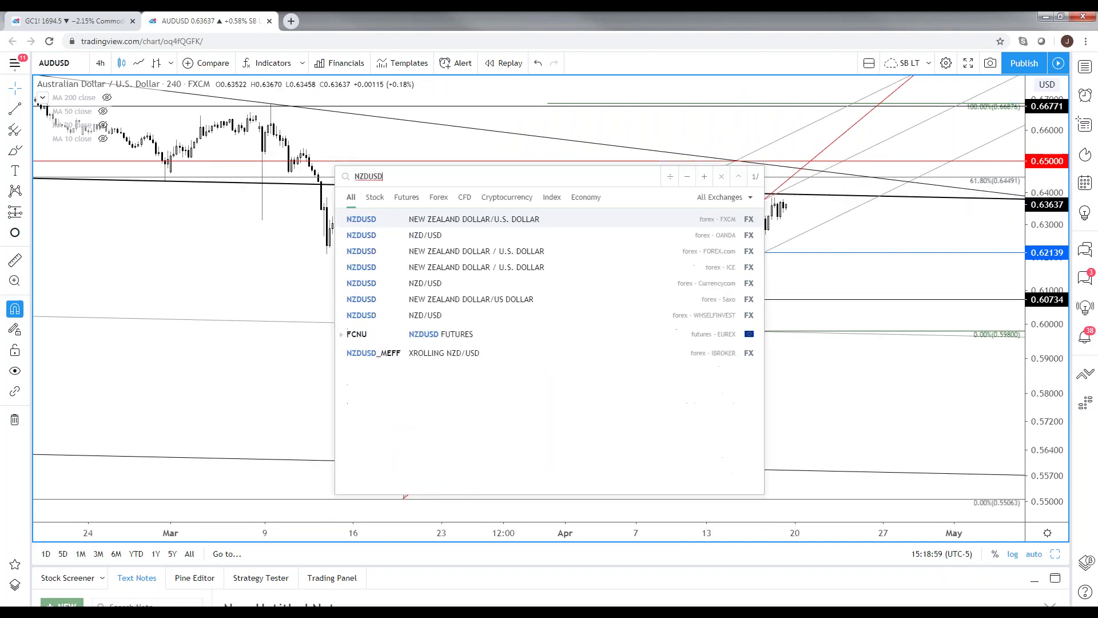
pyautogui.press('Return')
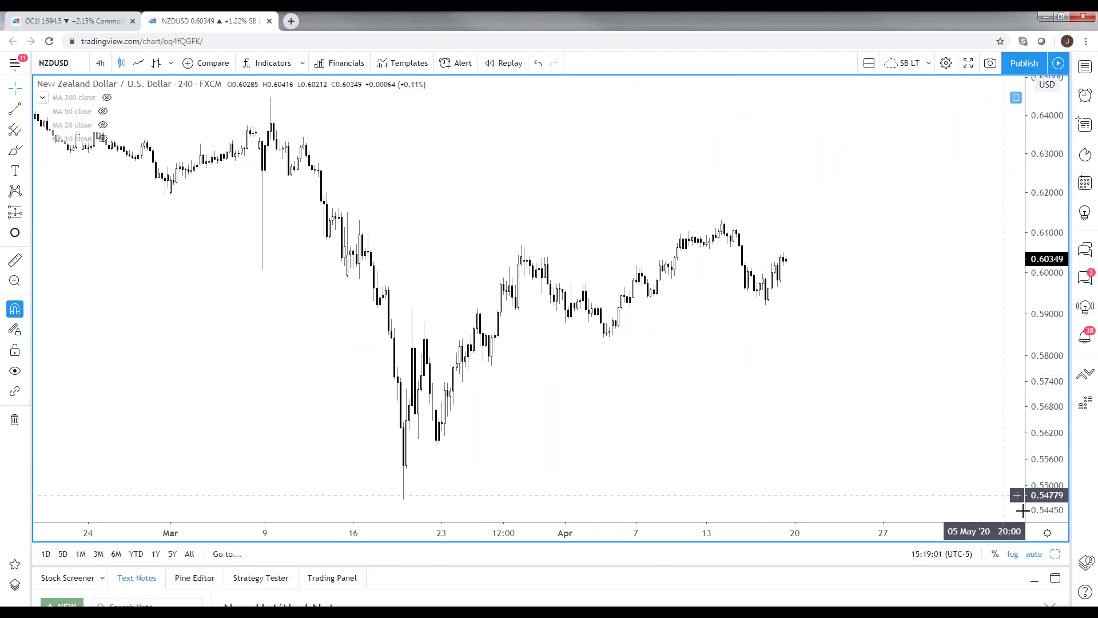
pyautogui.click(1055, 554)
pyautogui.click(544, 436)
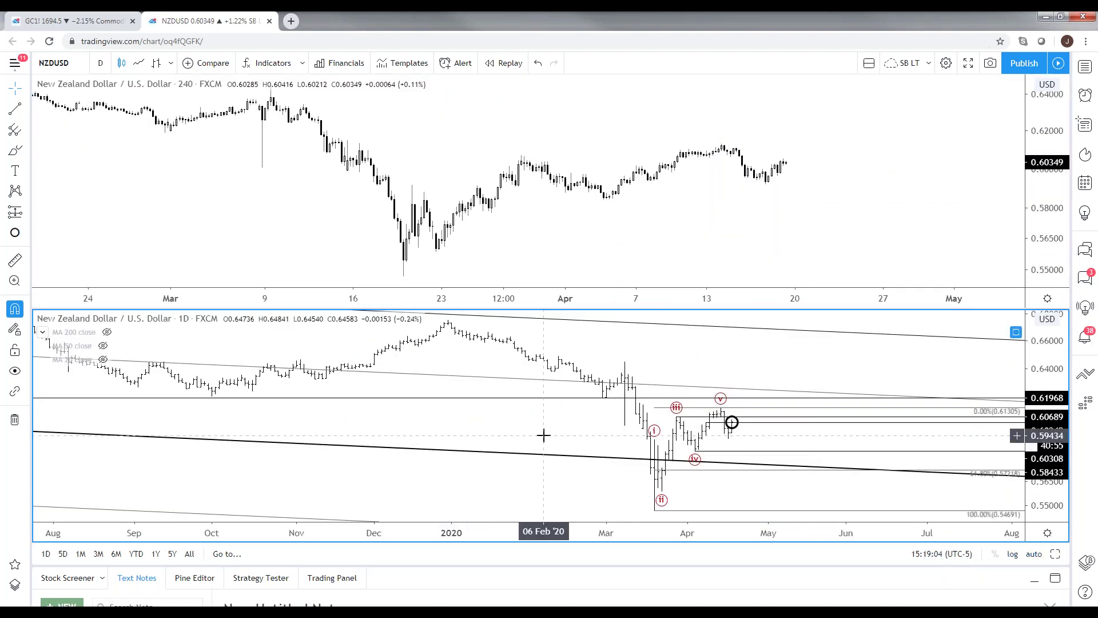
pyautogui.write('60')
pyautogui.press('Return')
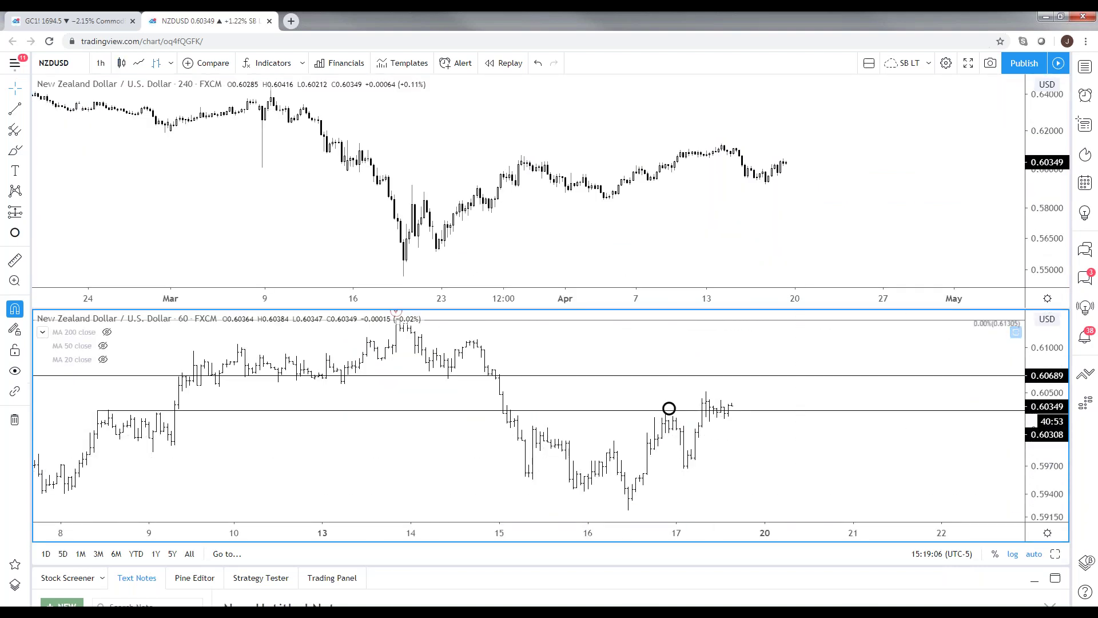
pyautogui.click(1056, 554)
# Switch the NZDUSD chart to Line and back to Bars, then load AUDUSD.
pyautogui.scroll(-6, 755, 380)
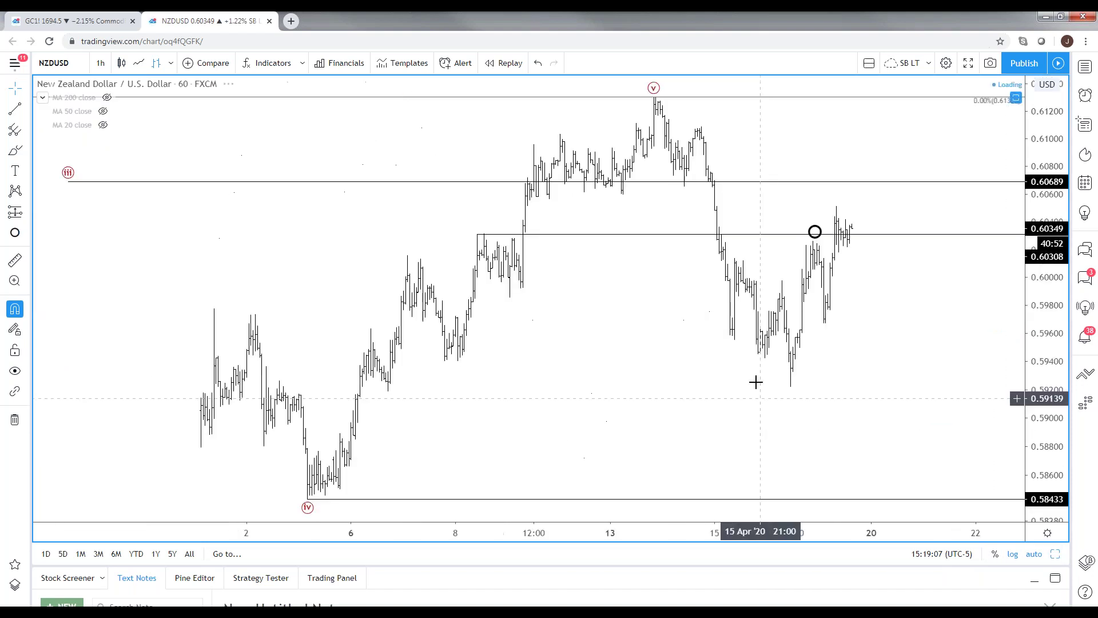
pyautogui.scroll(-1, 765, 364)
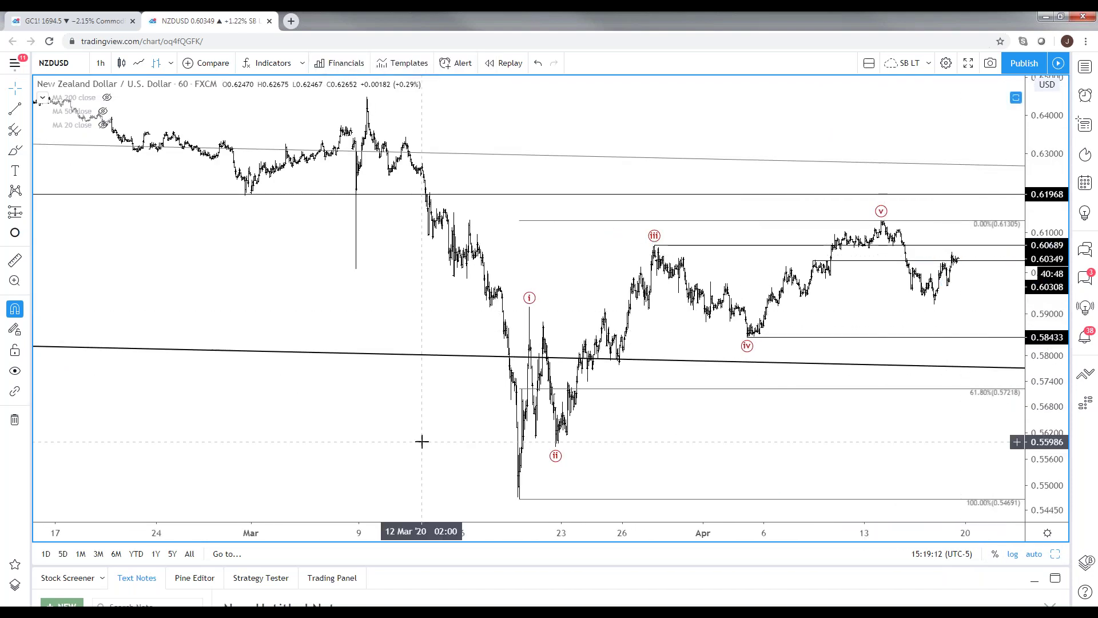
pyautogui.scroll(1, 204, 435)
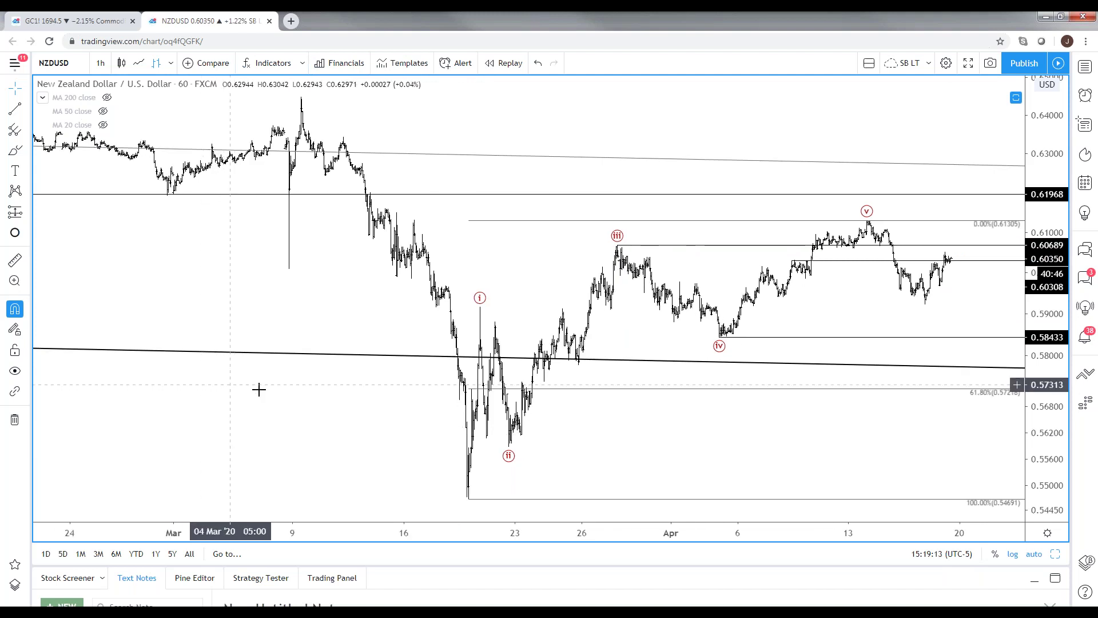
pyautogui.click(139, 63)
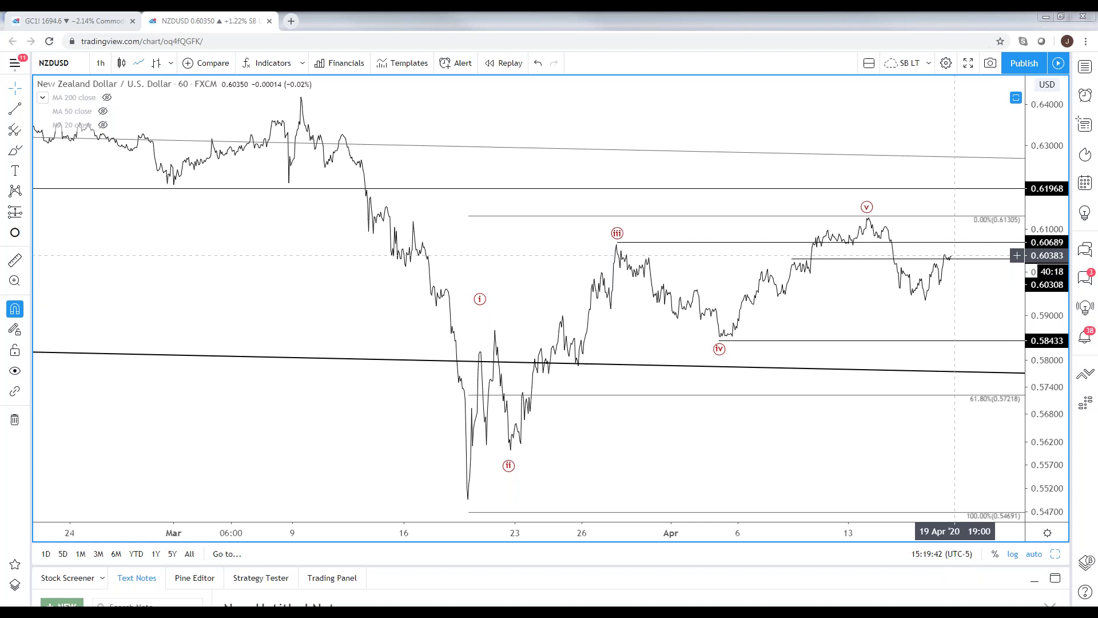
pyautogui.click(156, 63)
pyautogui.scroll(2, 454, 199)
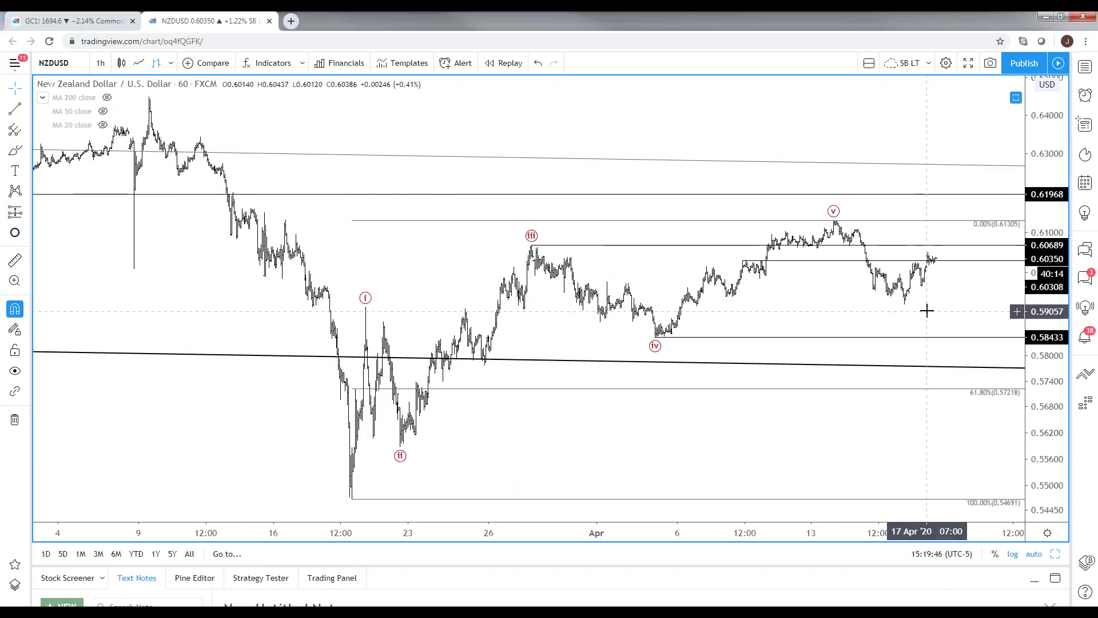
pyautogui.write('AUDUSD')
pyautogui.press('Return')
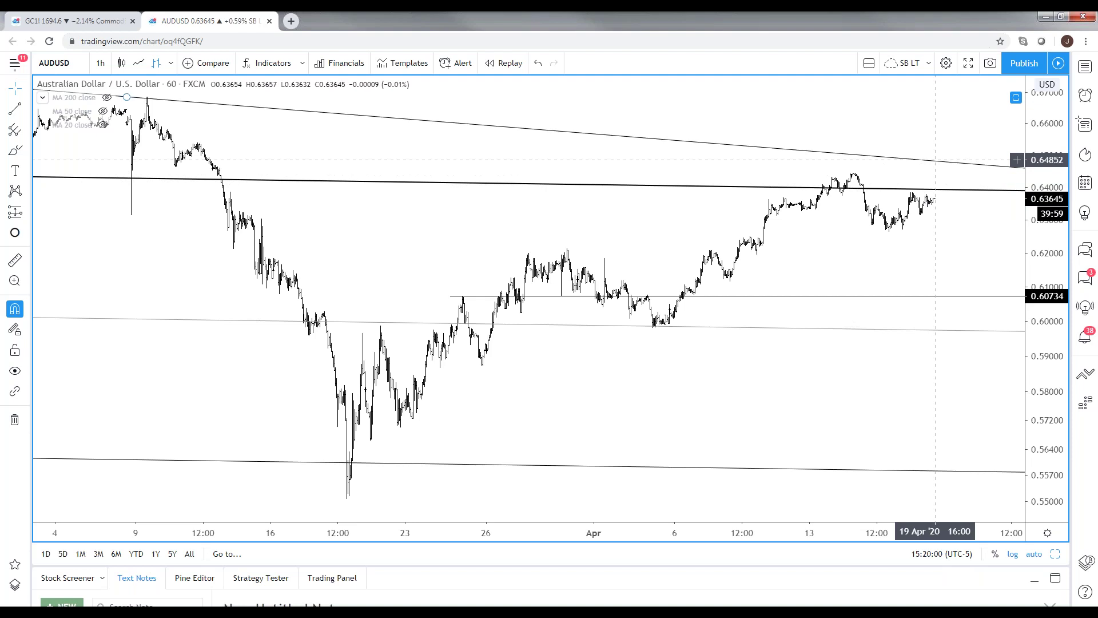
# Return to the 1-hour NZDUSD chart and anchor a Fib Retracement at the wave (v) high.
pyautogui.write('audusd')
pyautogui.press('Return')
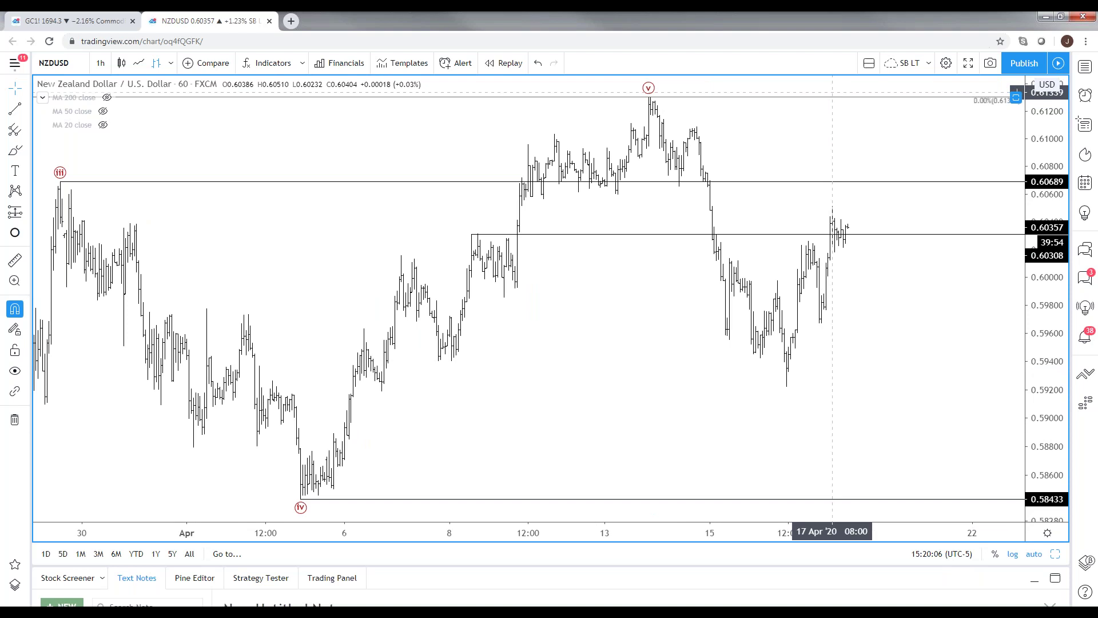
pyautogui.click(23, 130)
pyautogui.click(103, 335)
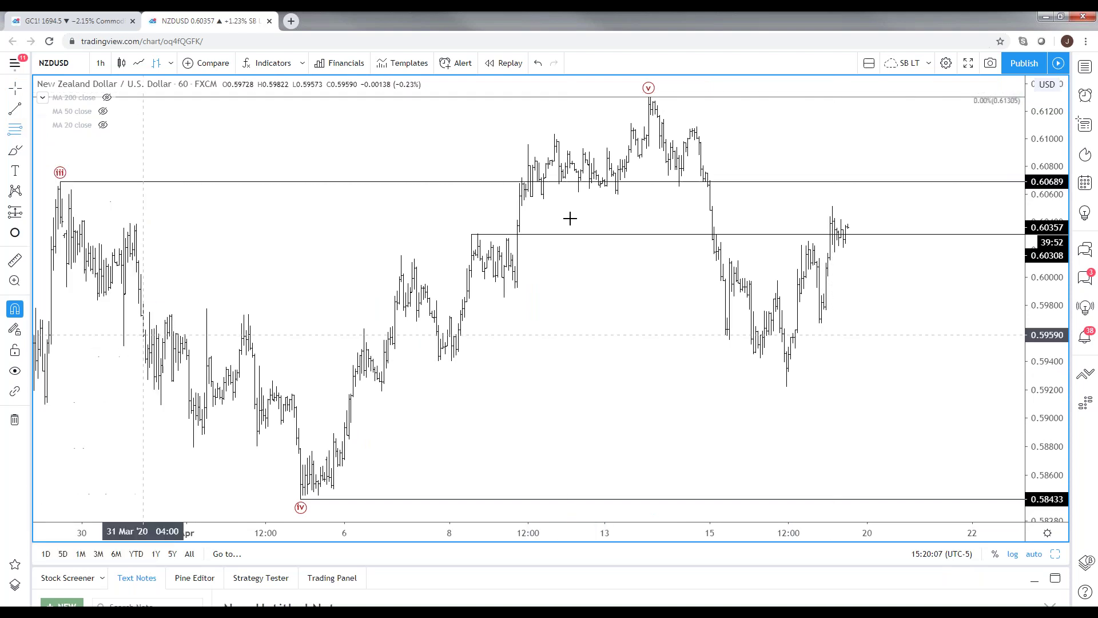
pyautogui.click(654, 93)
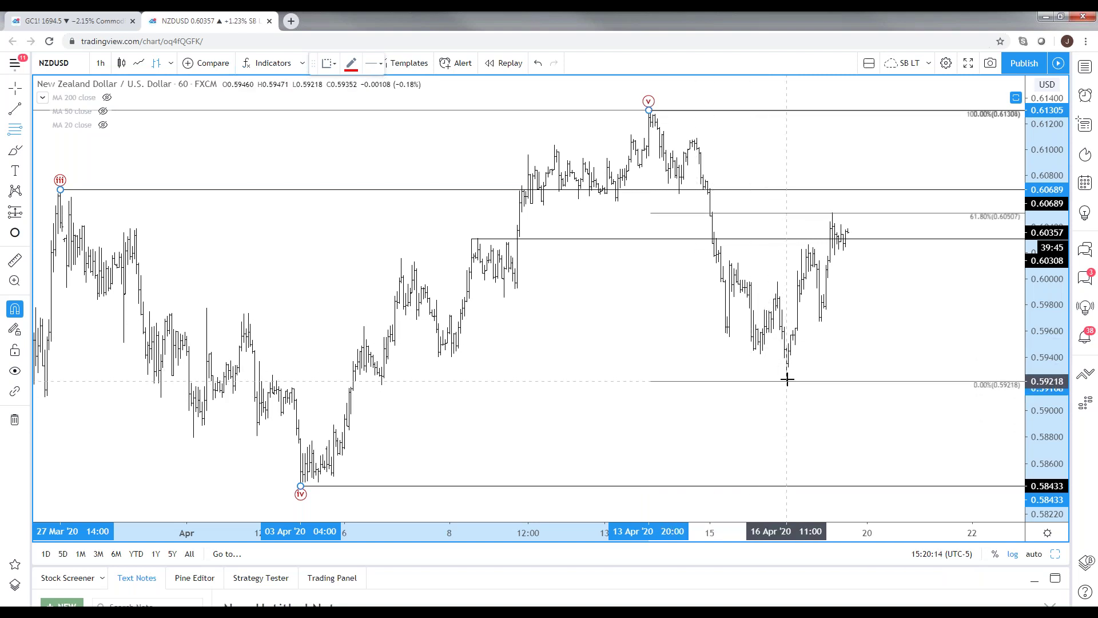
# Cancel the retracement and draw a trend-based Fib extension on the latest swing, 0% at 0.59671.
pyautogui.press('Escape')
pyautogui.click(28, 132)
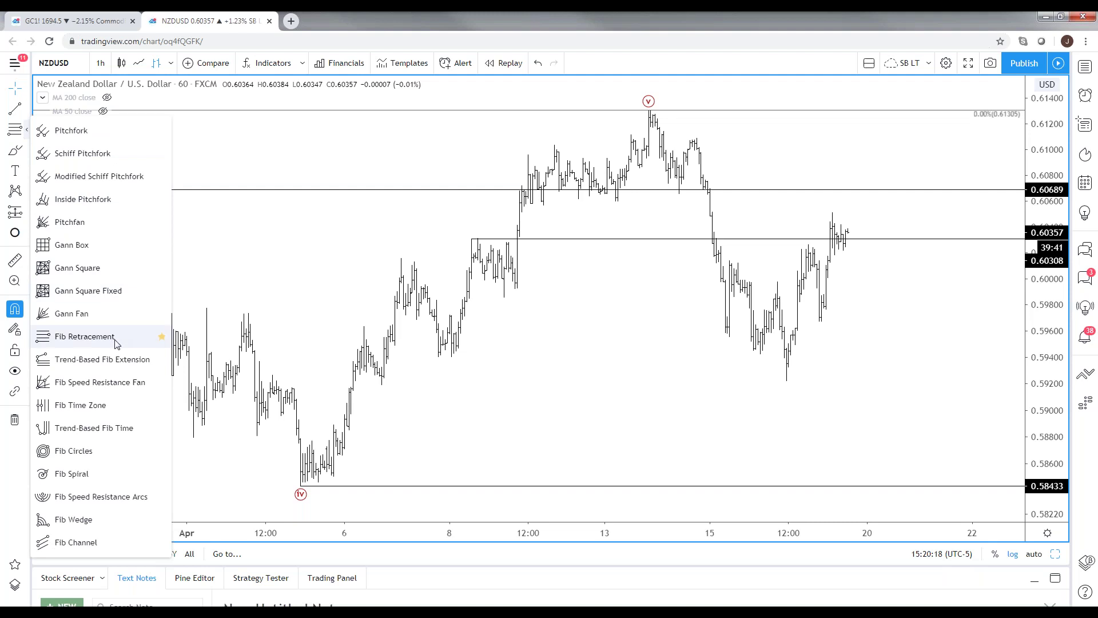
pyautogui.click(138, 356)
pyautogui.click(787, 381)
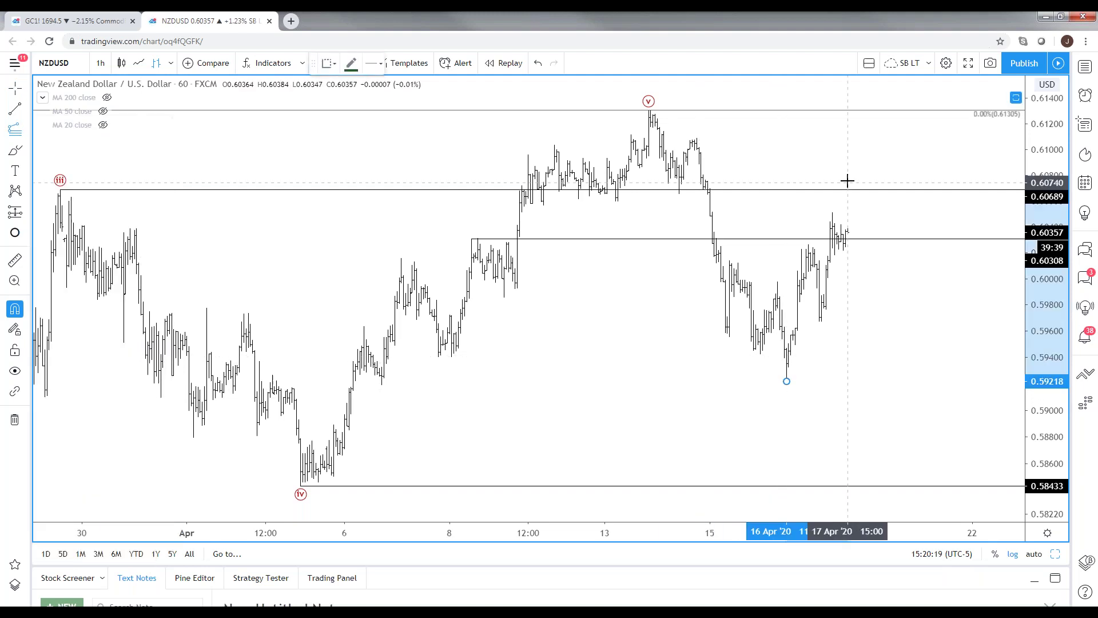
pyautogui.click(822, 321)
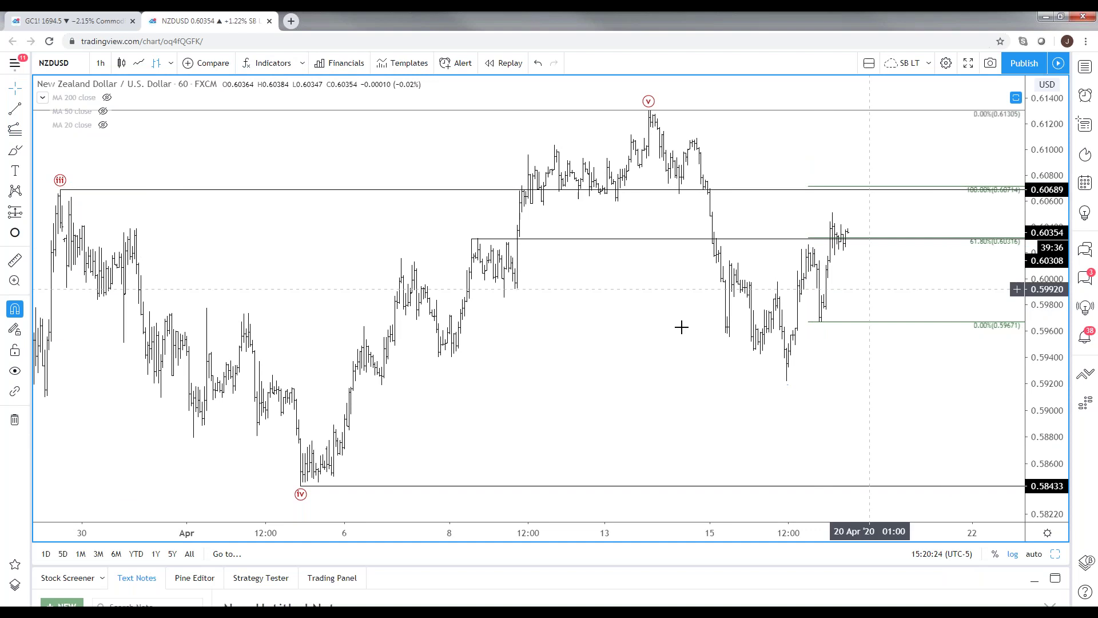
pyautogui.scroll(-3, 465, 223)
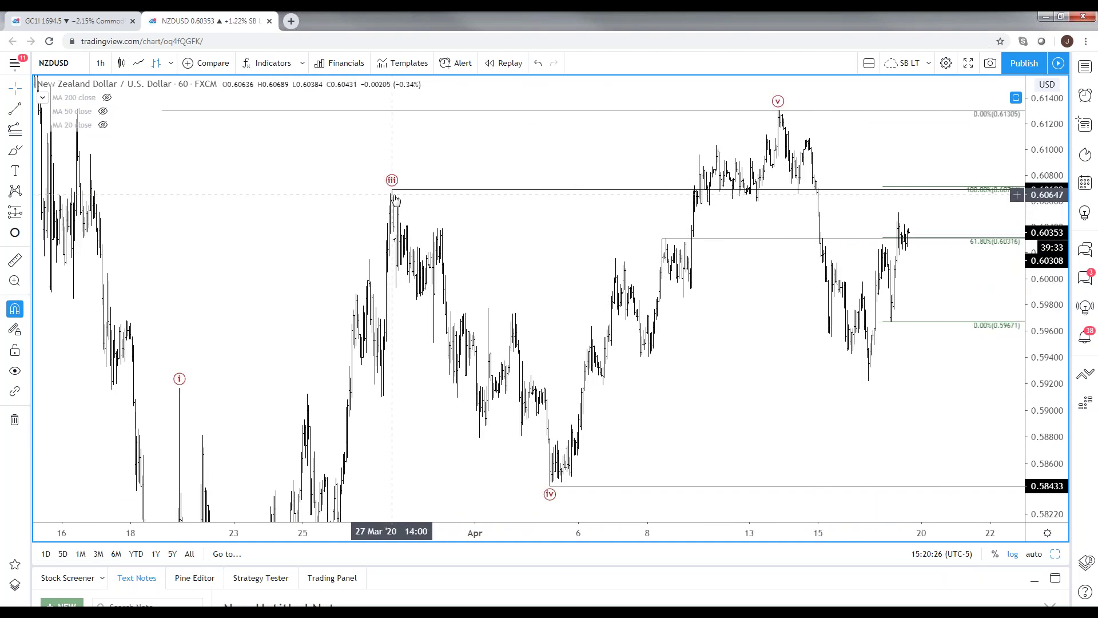
pyautogui.scroll(3, 919, 272)
pyautogui.click(1035, 554)
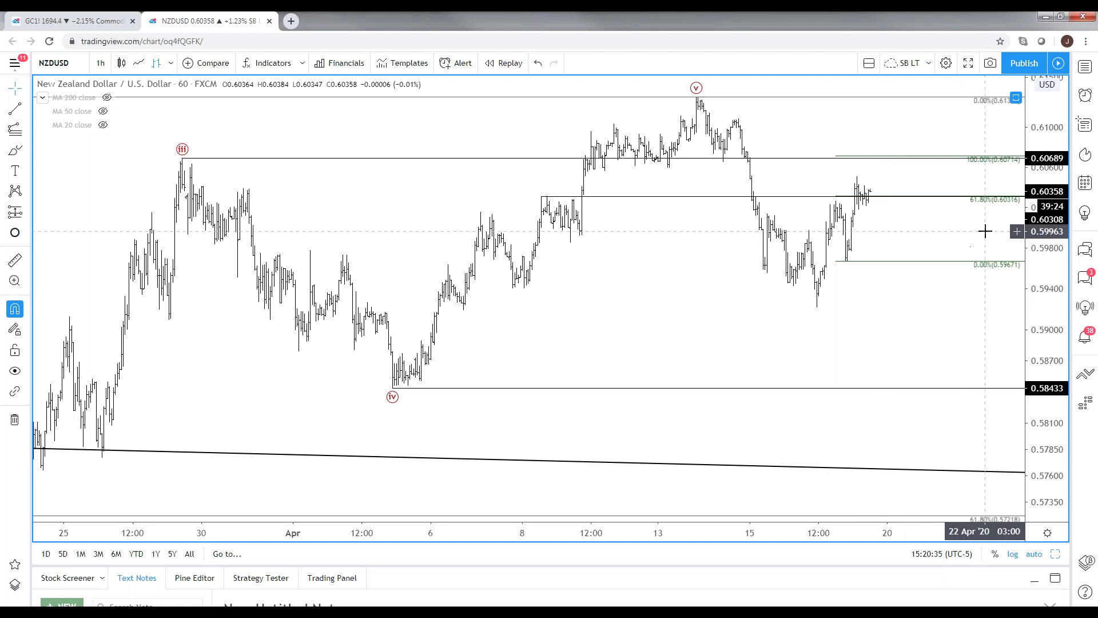
pyautogui.click(943, 262)
pyautogui.scroll(-3, 942, 261)
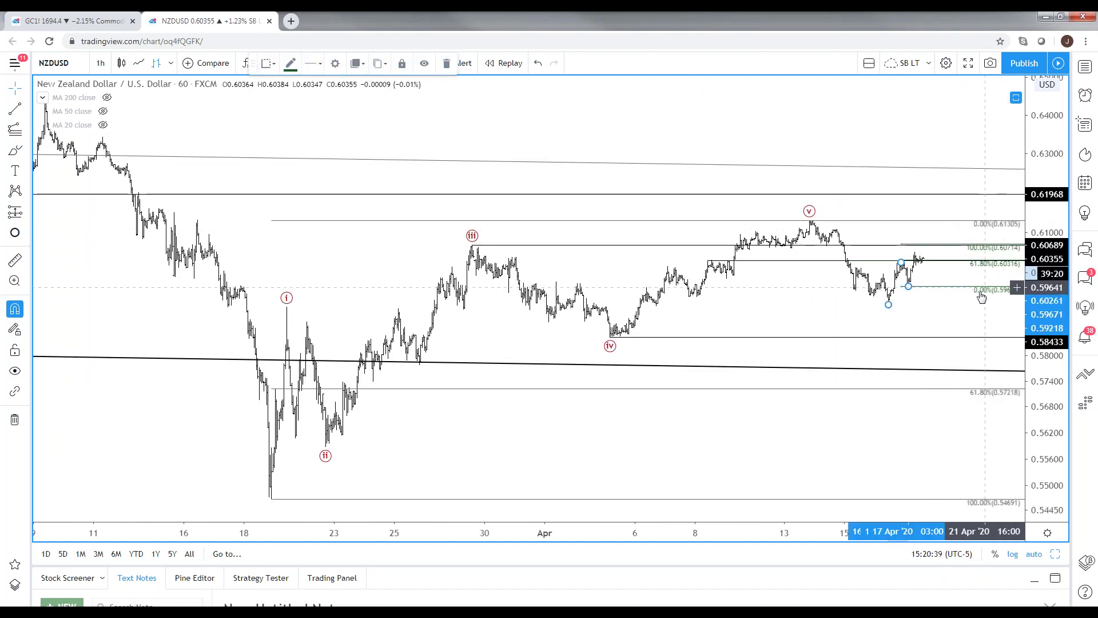
pyautogui.click(982, 297)
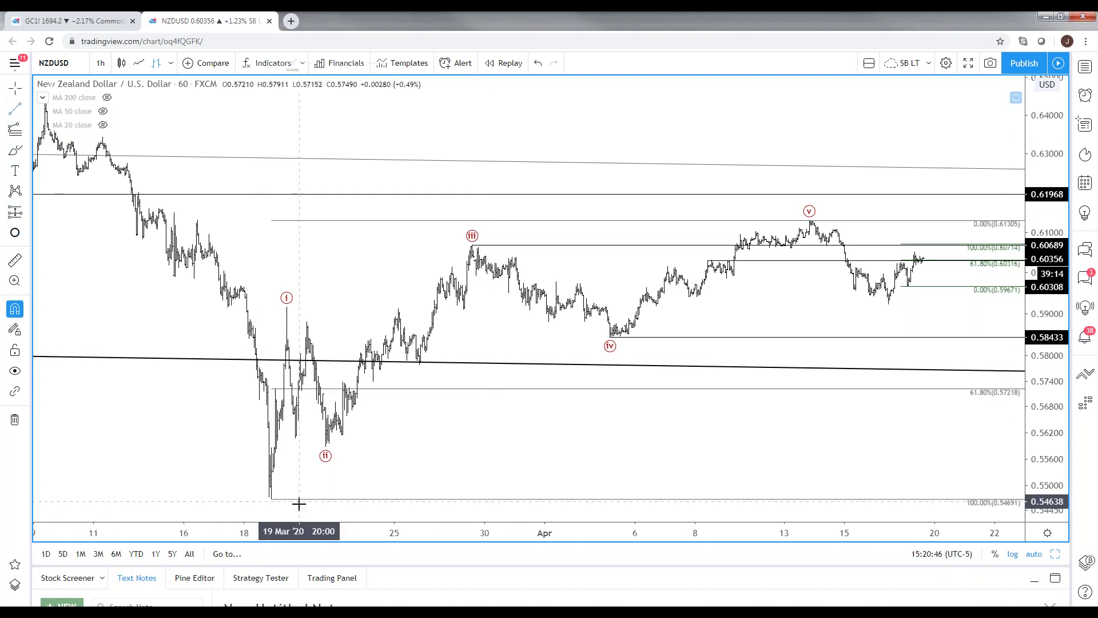
pyautogui.hotkey('alt', 't')
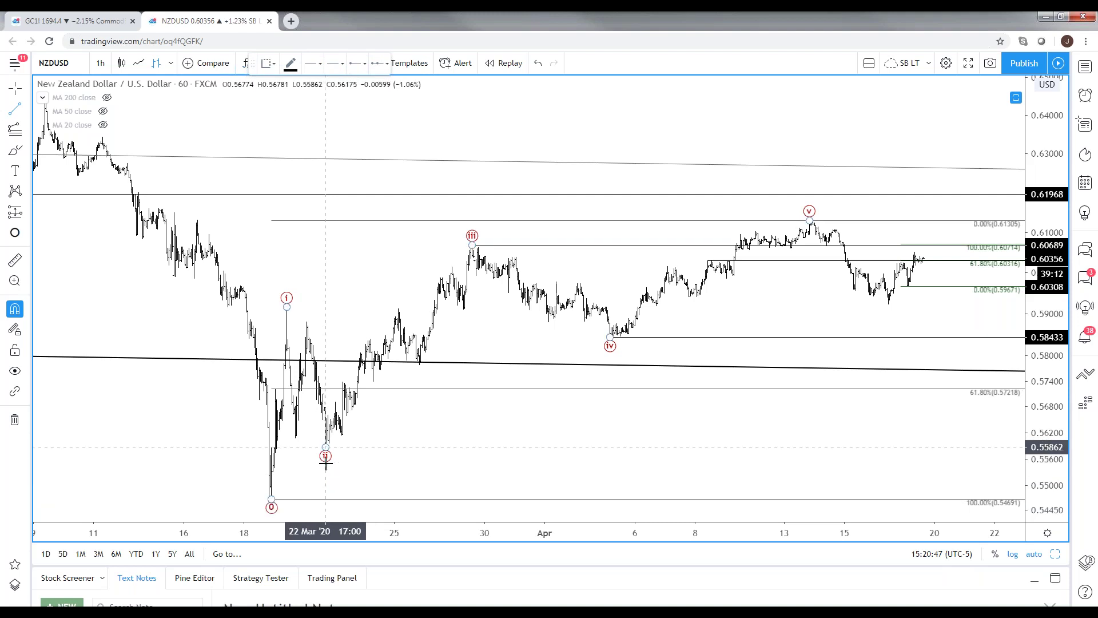
pyautogui.click(350, 447)
pyautogui.press('Escape')
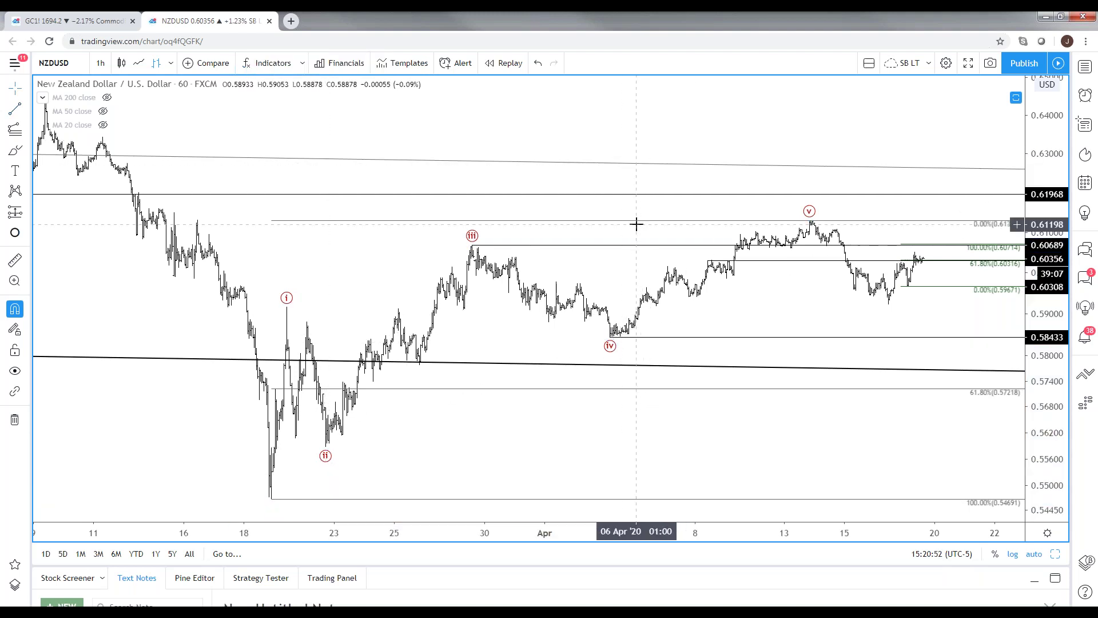
pyautogui.write('USDCAD')
# Load USDCAD at the 240-minute interval and select the small circle marker.
pyautogui.press('Return')
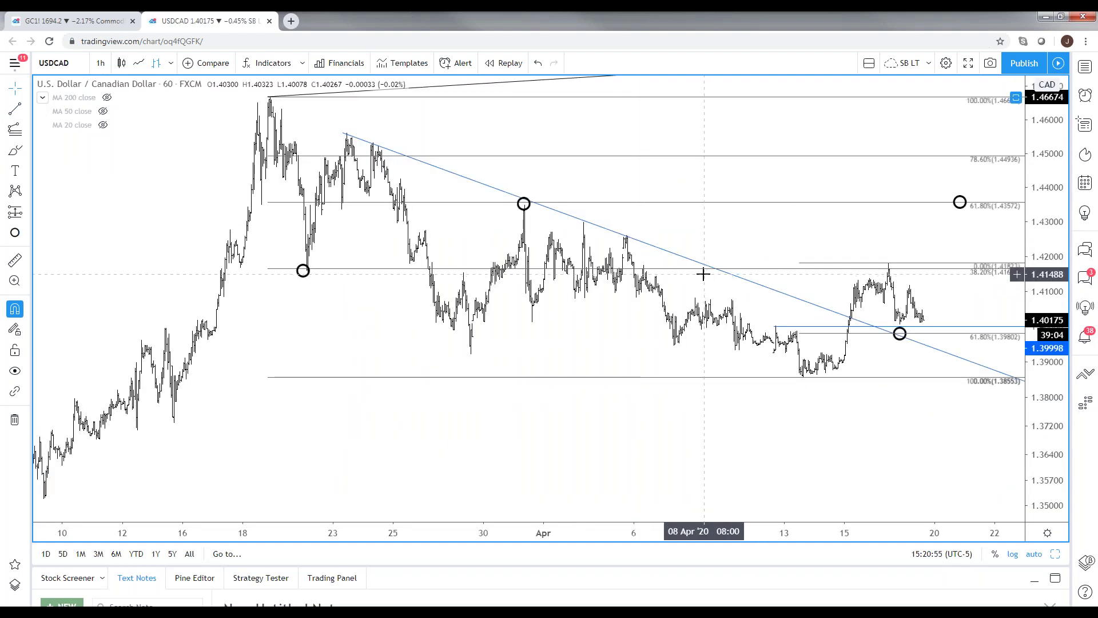
pyautogui.write('24')
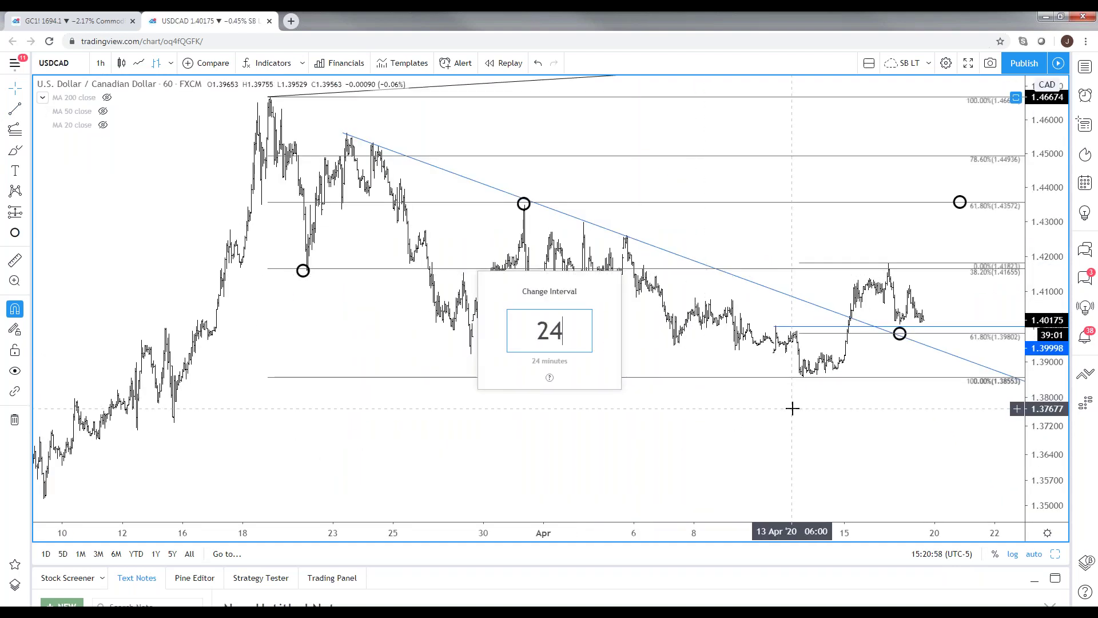
pyautogui.press('Return')
pyautogui.scroll(3, 775, 429)
pyautogui.click(798, 286)
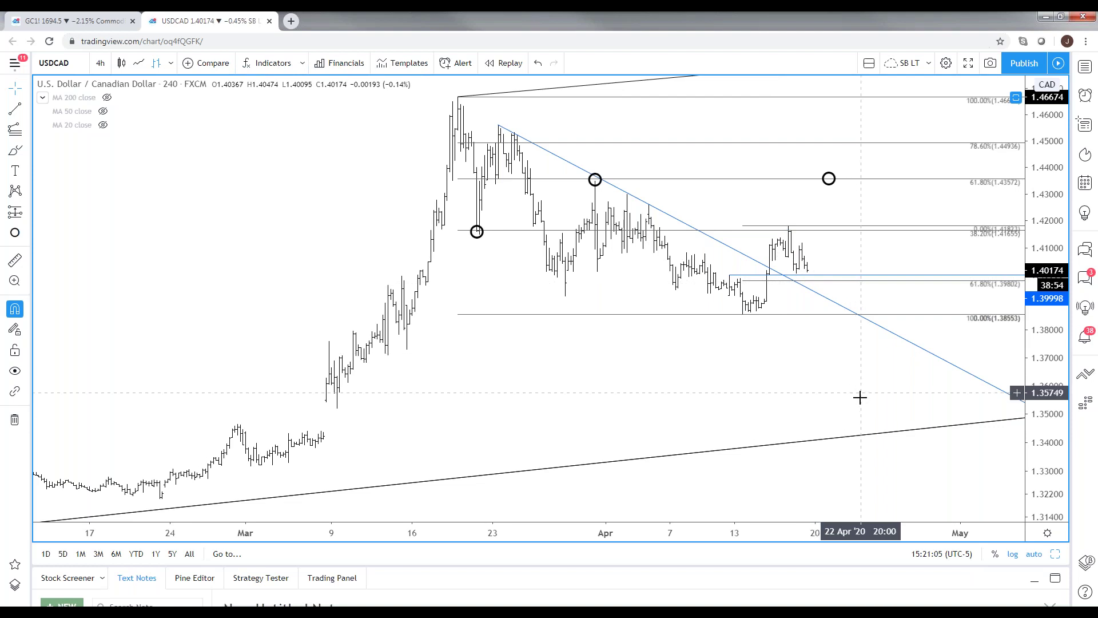
pyautogui.scroll(2, 841, 401)
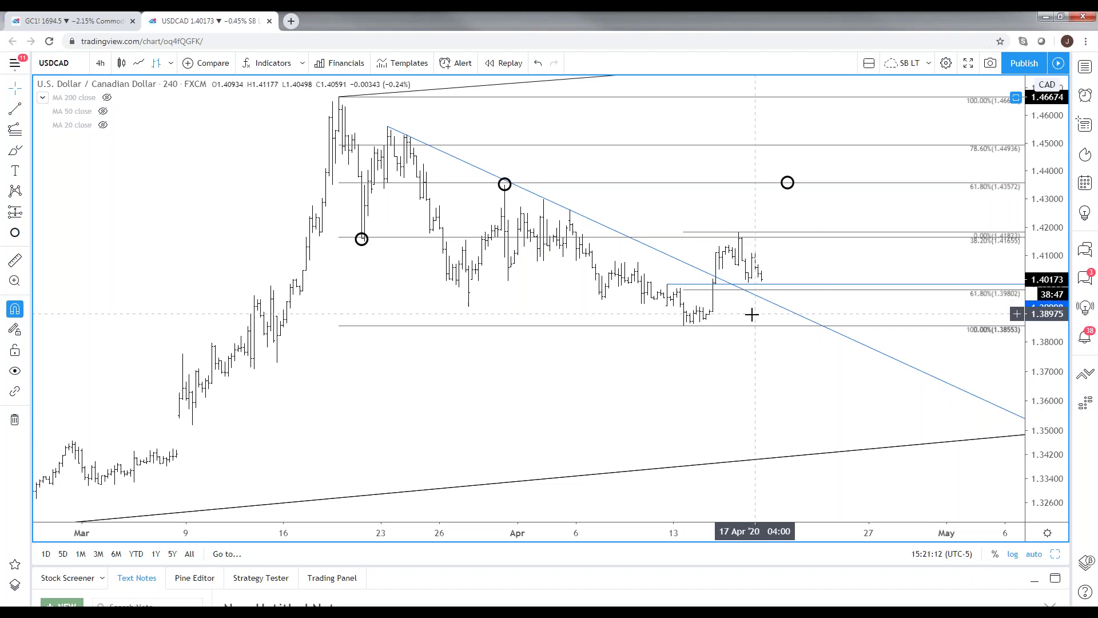
# Draw a new Fib retracement from 1.41177 to 1.39403 and delete the older small one.
pyautogui.click(22, 134)
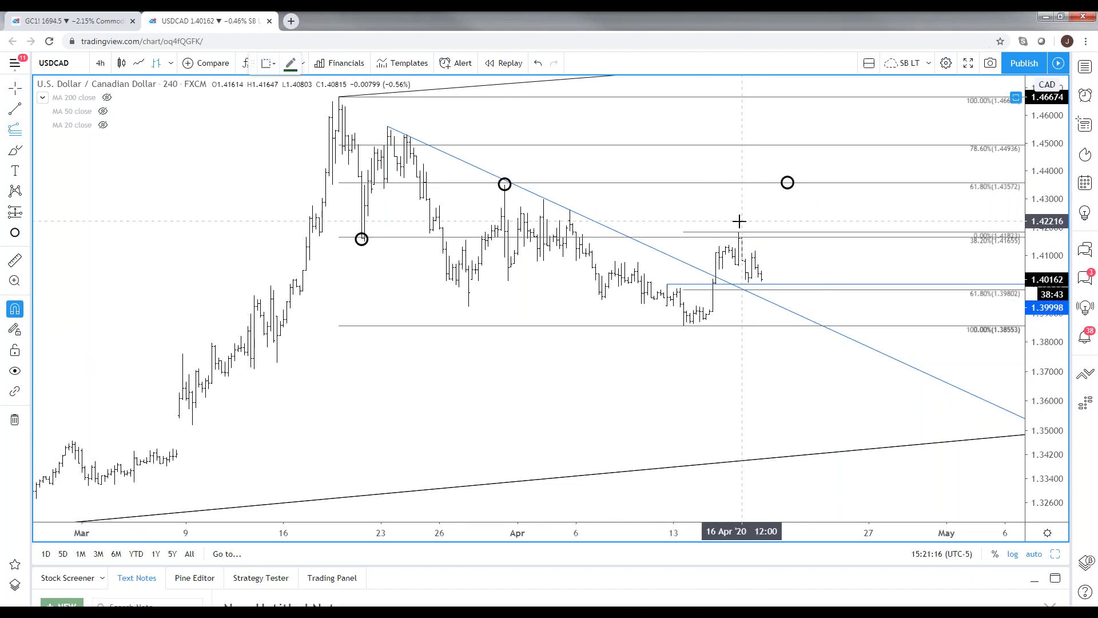
pyautogui.click(746, 290)
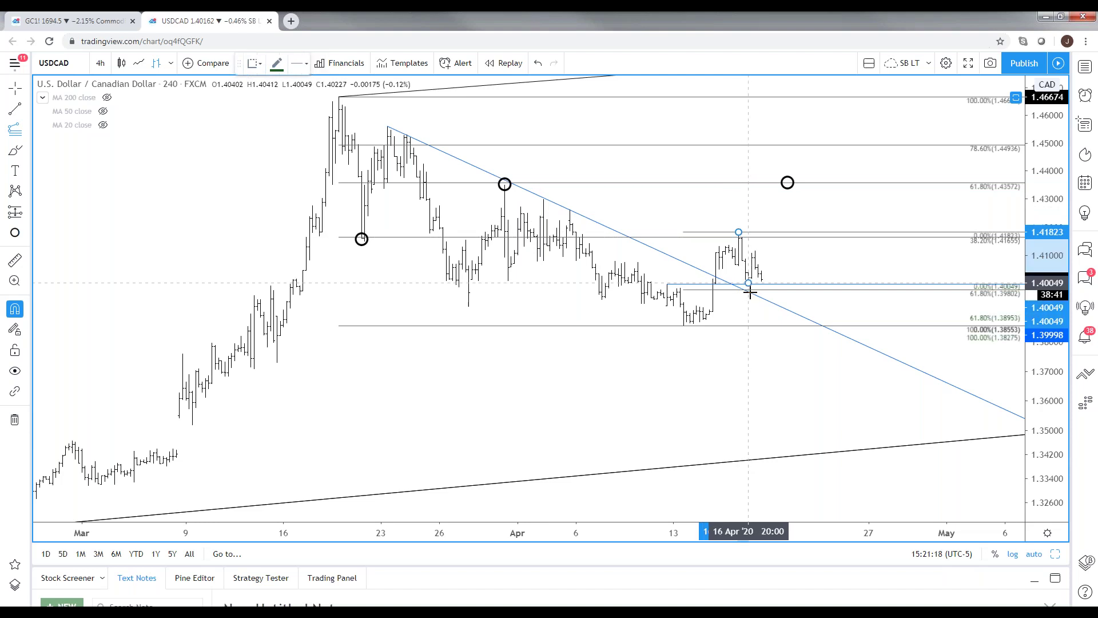
pyautogui.click(755, 234)
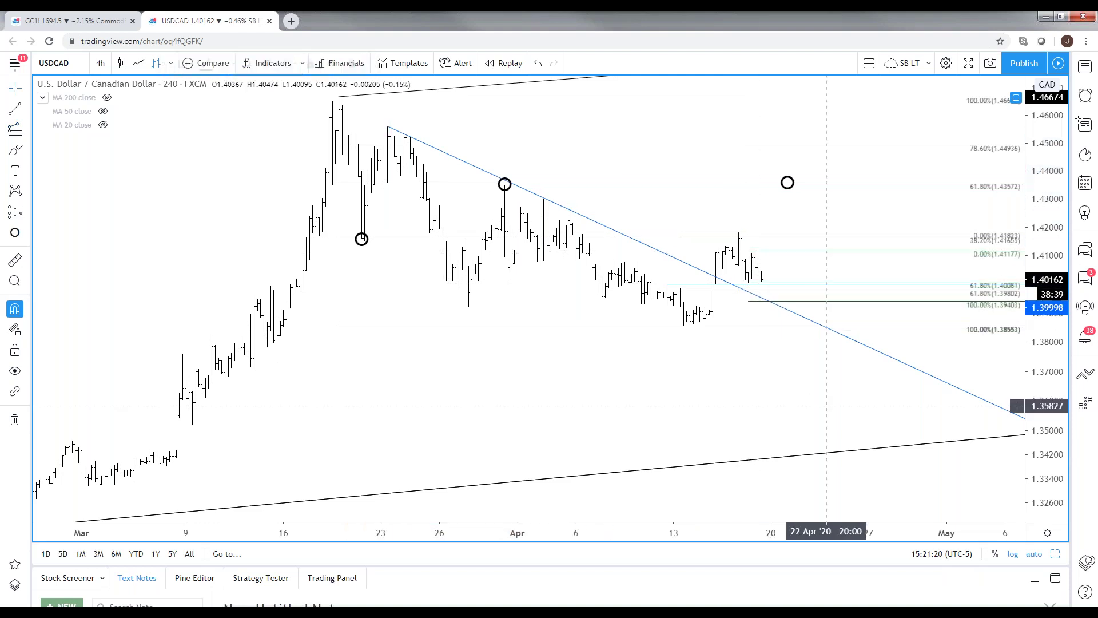
pyautogui.click(775, 289)
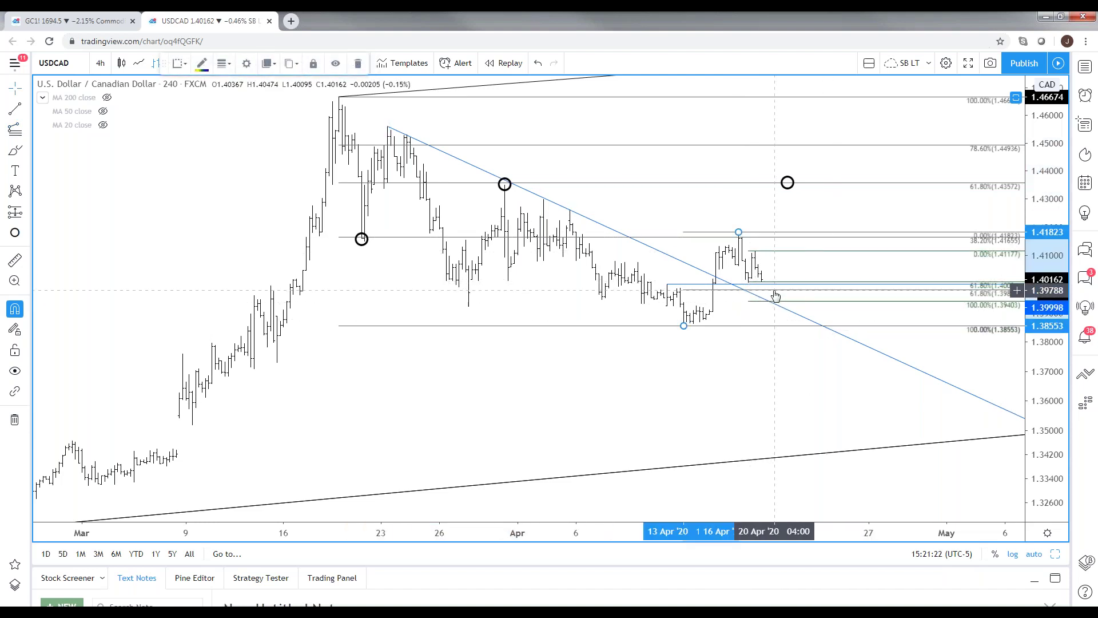
pyautogui.press('Delete')
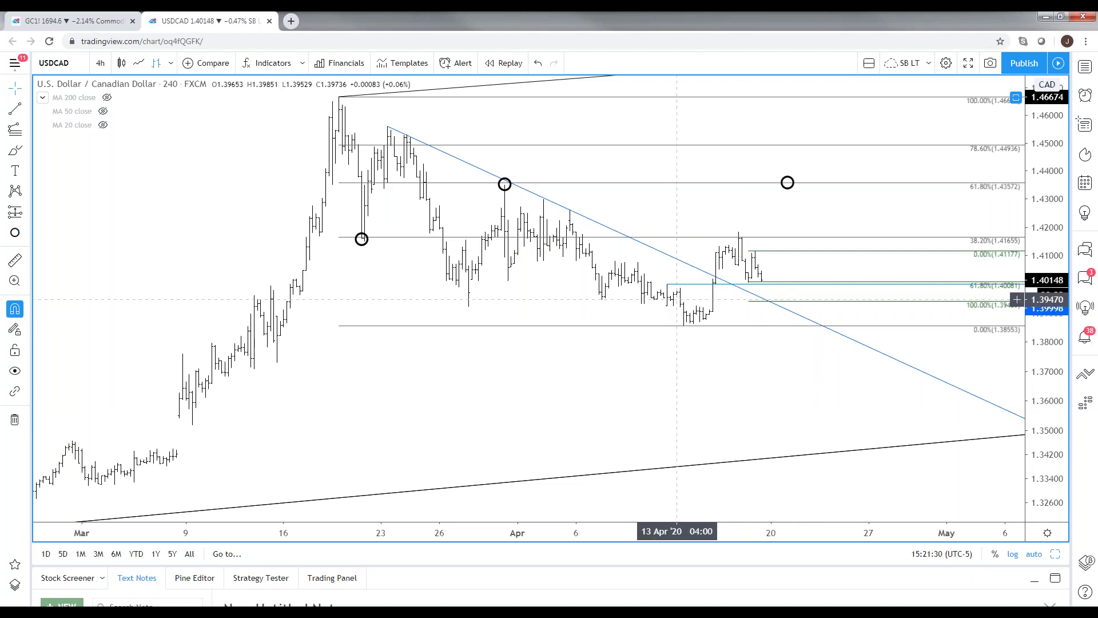
# Move the blue level down to 1.39446 and circle where it meets the downtrend line.
pyautogui.moveTo(668, 284); pyautogui.dragTo(601, 315)
pyautogui.click(600, 315)
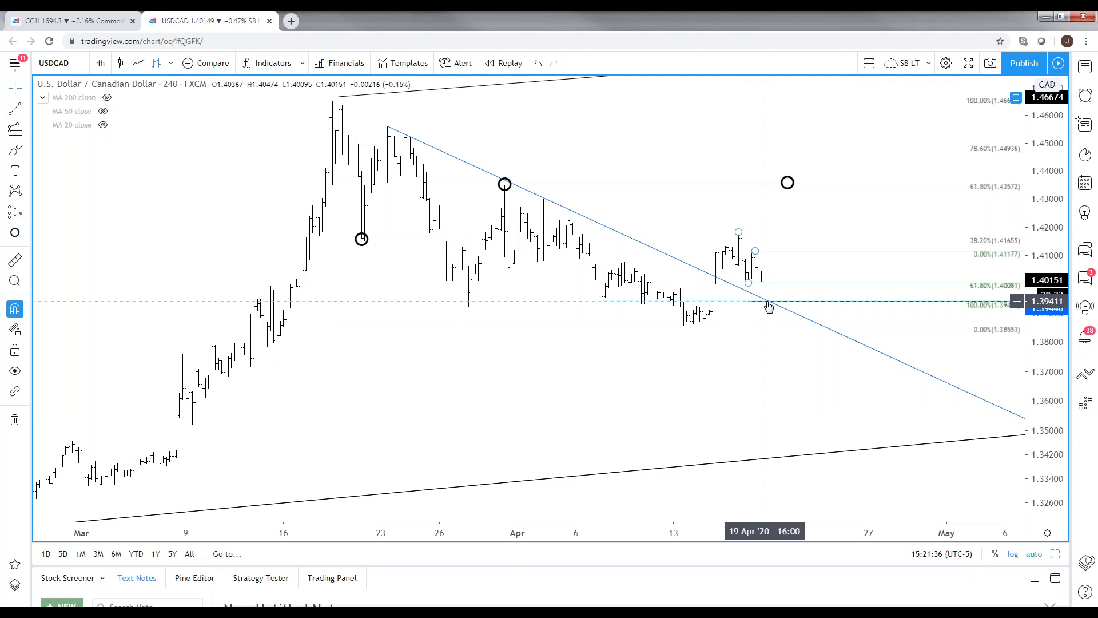
pyautogui.click(15, 233)
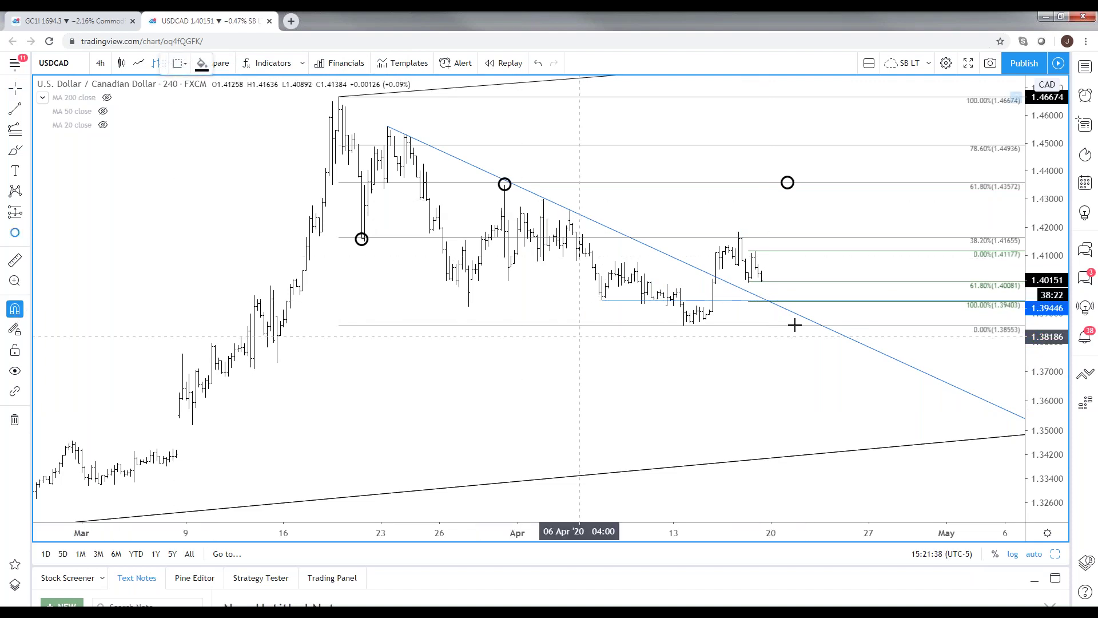
pyautogui.click(768, 301)
pyautogui.click(417, 410)
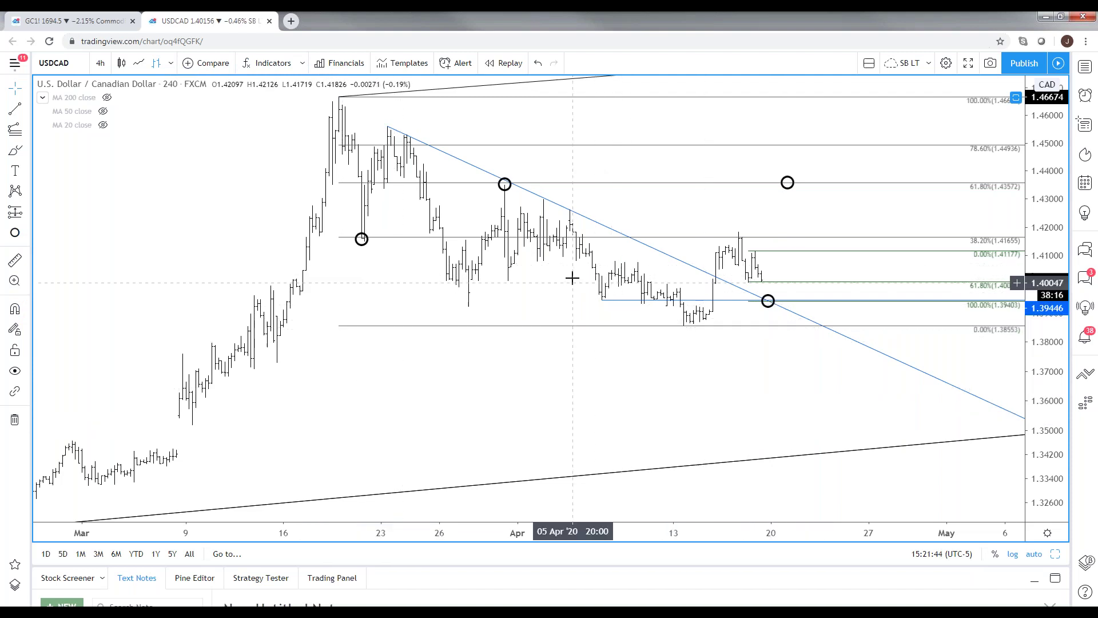
pyautogui.scroll(-2, 564, 321)
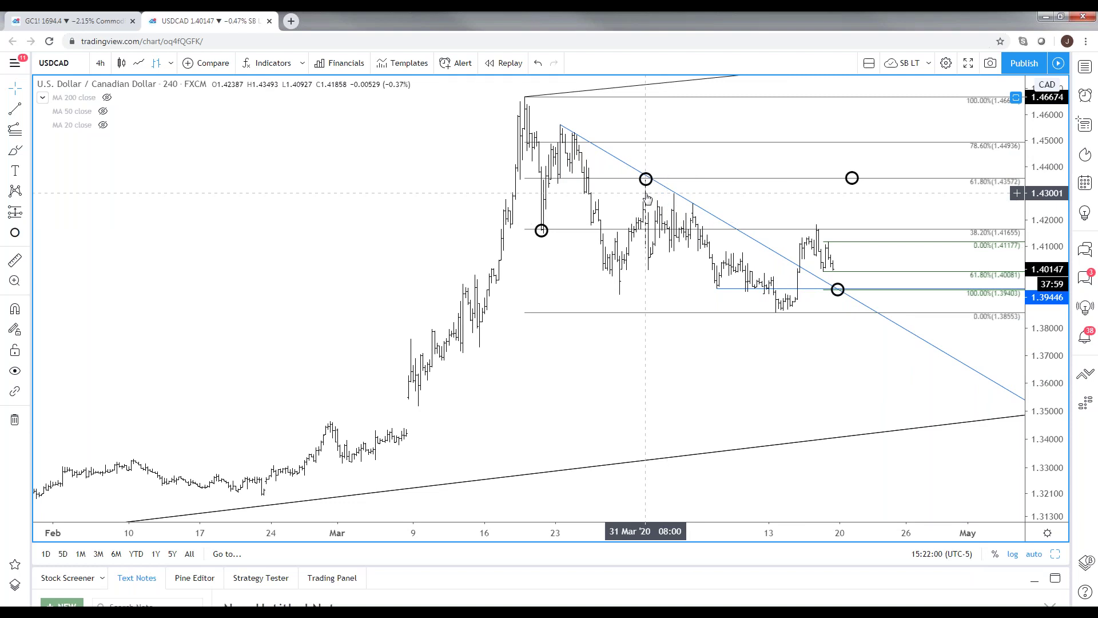
# Split into two charts, set the top one to weekly, and add a horizontal ray at 1.4336.
pyautogui.click(1056, 554)
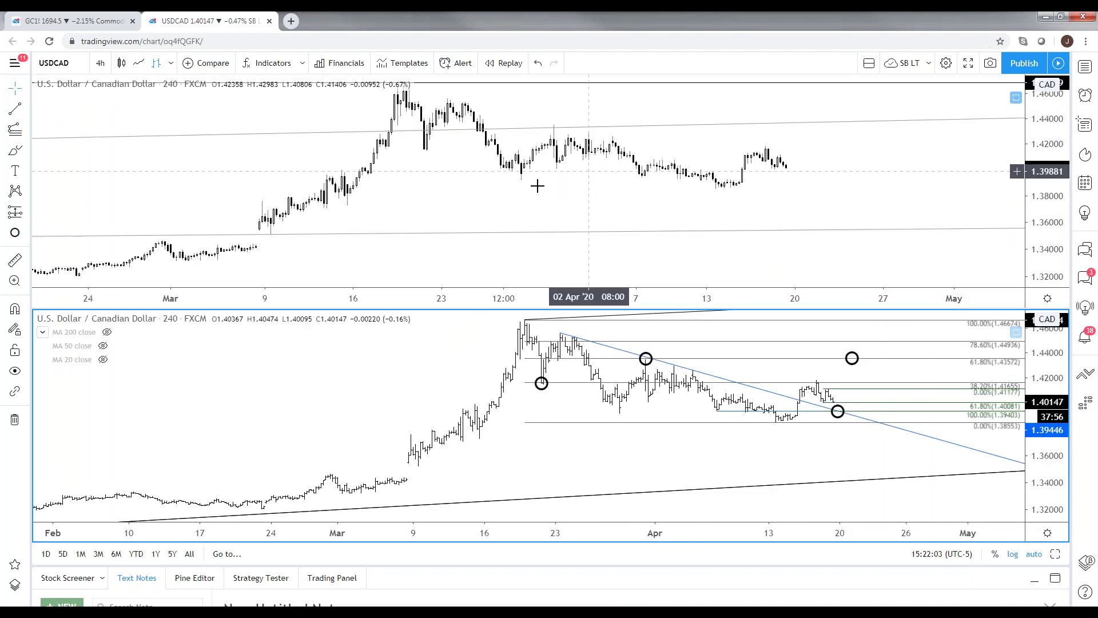
pyautogui.write('1')
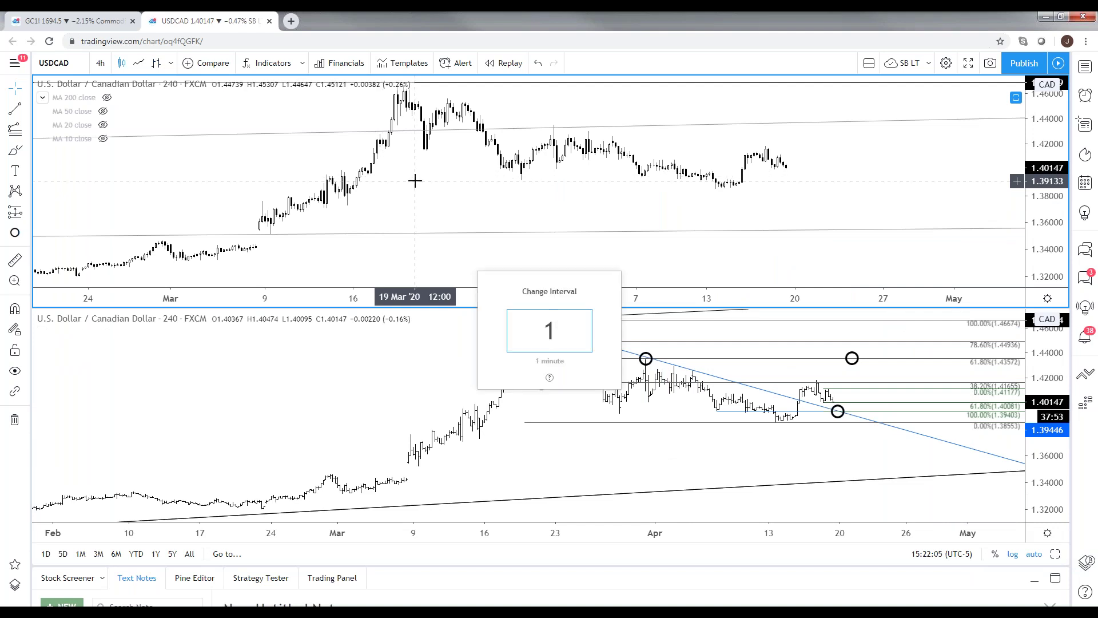
pyautogui.write('w')
pyautogui.press('Return')
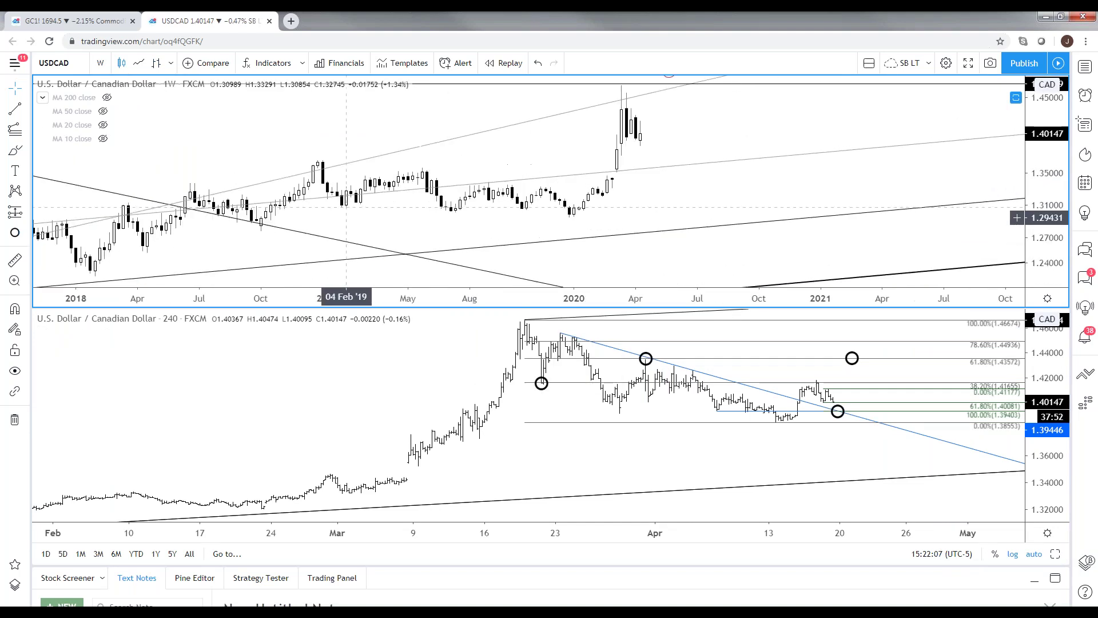
pyautogui.scroll(2, 549, 117)
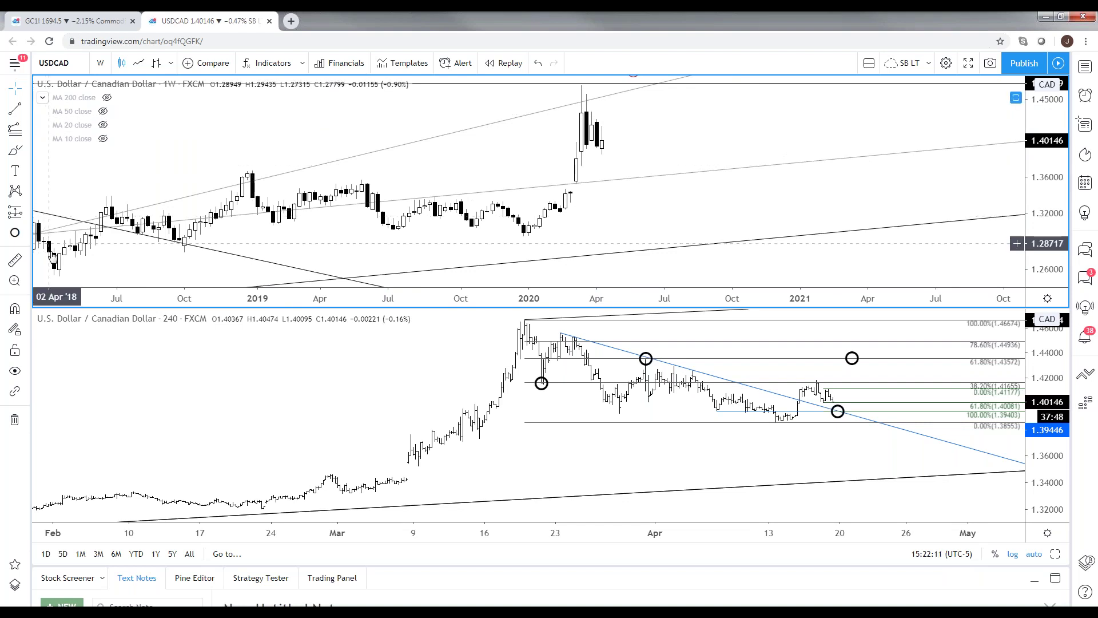
pyautogui.click(26, 109)
pyautogui.click(62, 202)
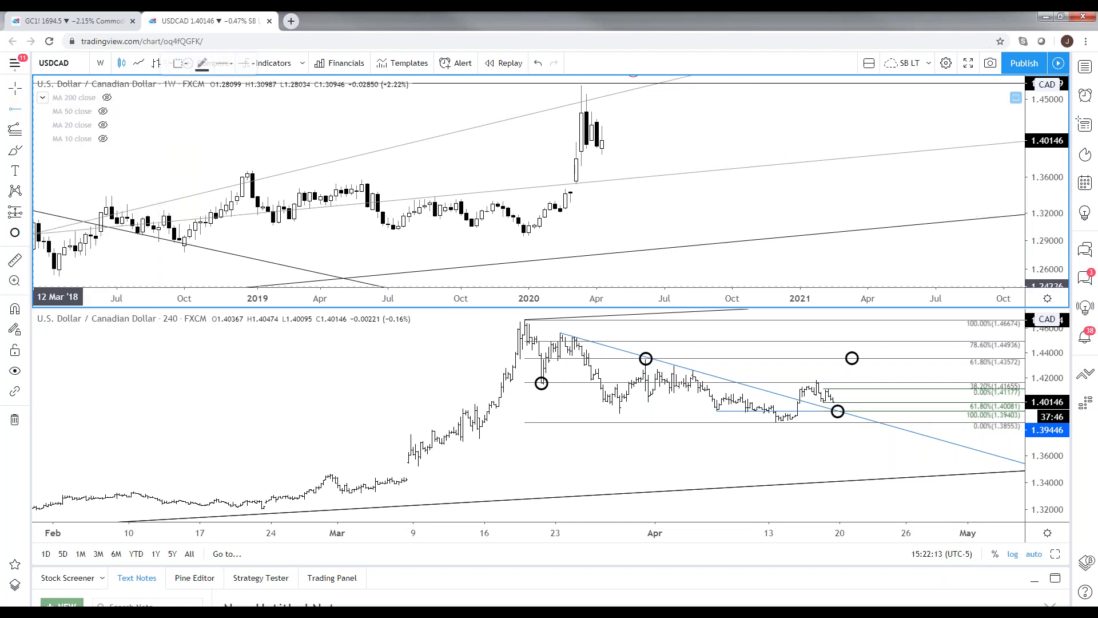
pyautogui.click(15, 309)
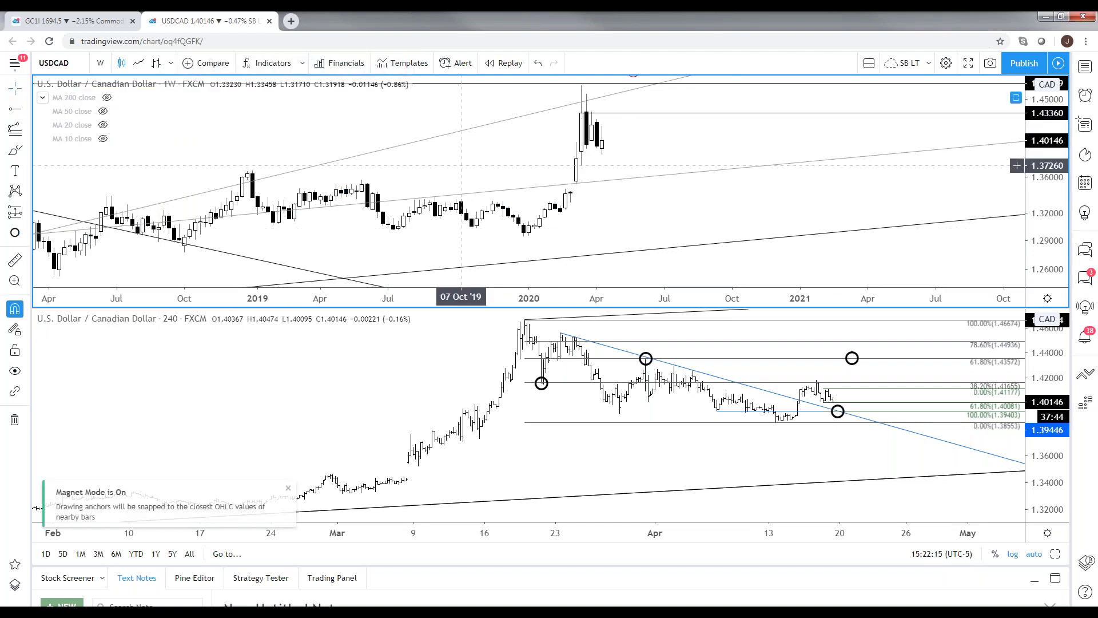
# Make the 4-hour USDCAD pane active and expand it to fill the layout.
pyautogui.scroll(-1, 269, 152)
pyautogui.scroll(-2, 493, 152)
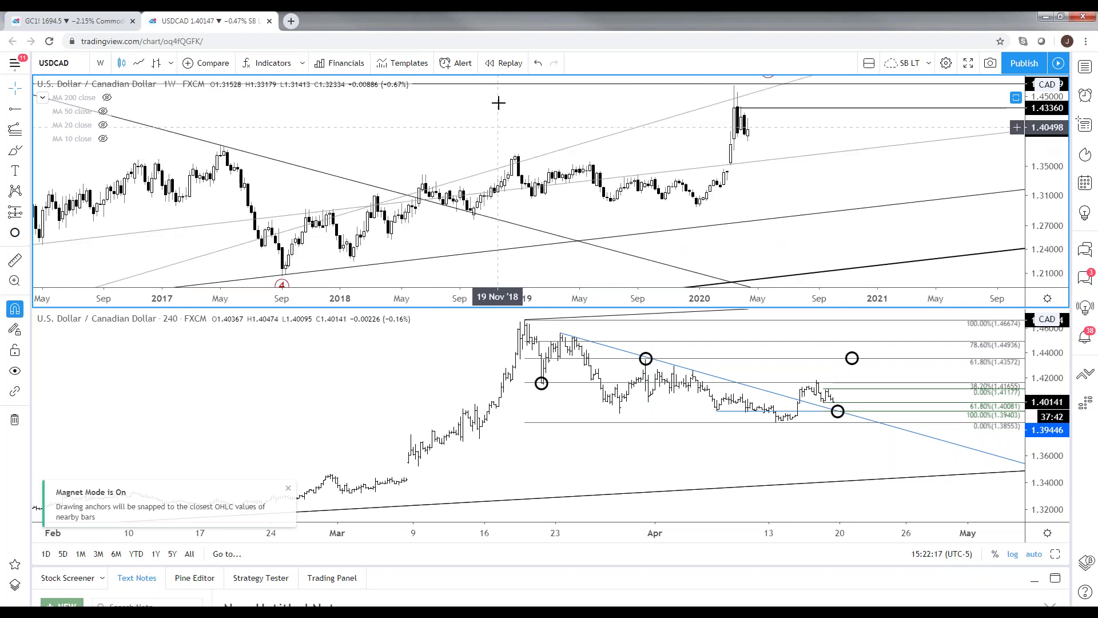
pyautogui.click(773, 452)
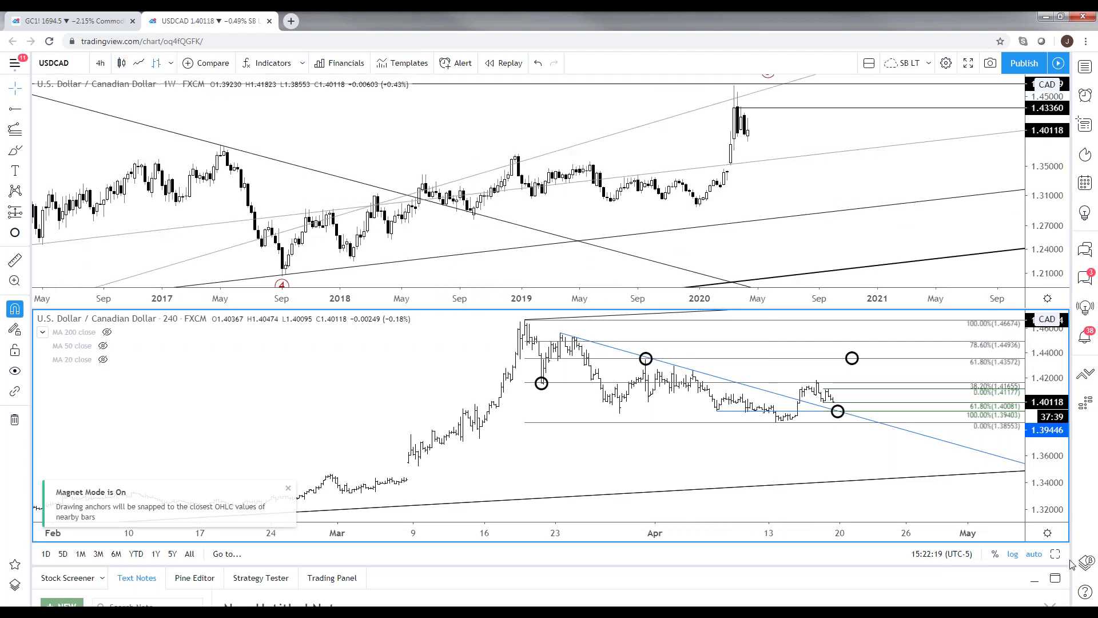
pyautogui.click(1056, 554)
pyautogui.scroll(2, 458, 465)
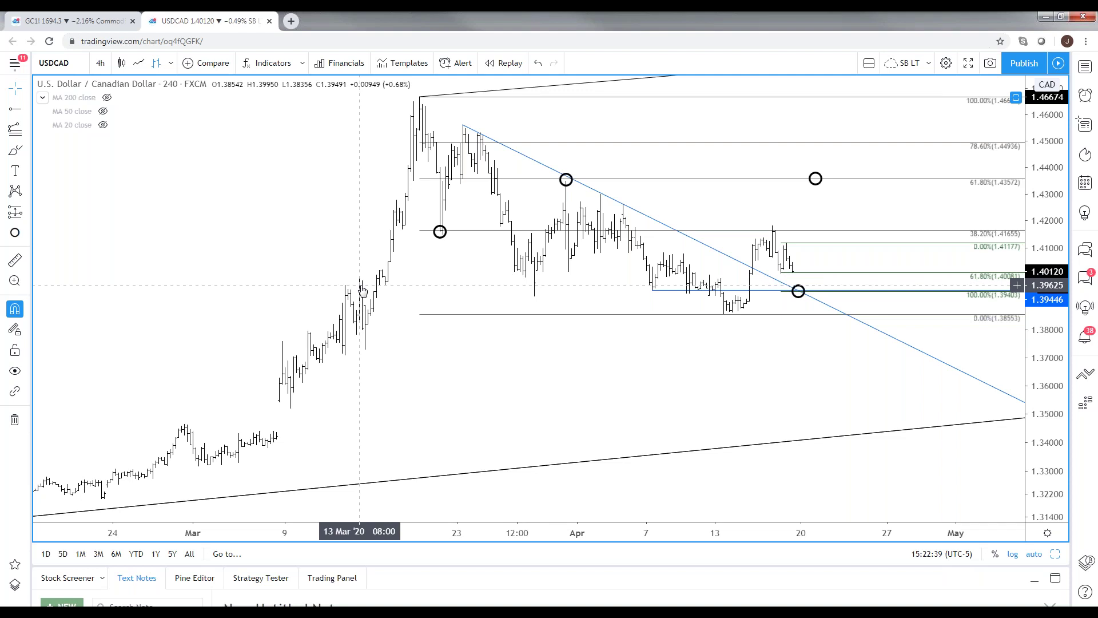
pyautogui.scroll(-2, 394, 303)
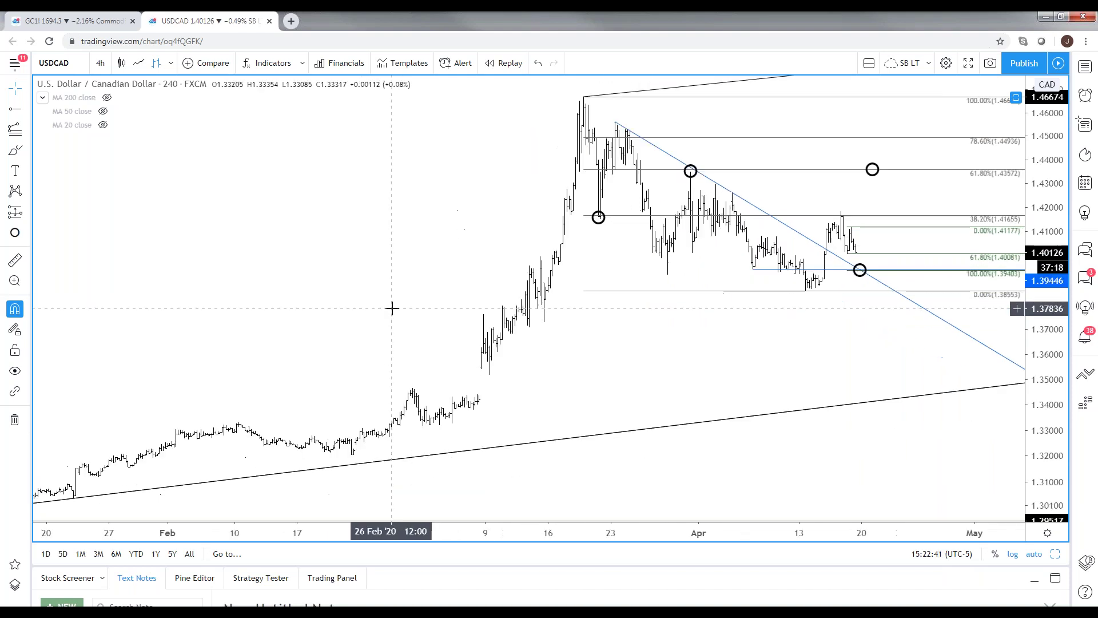
pyautogui.scroll(1, 392, 310)
pyautogui.scroll(1, 386, 280)
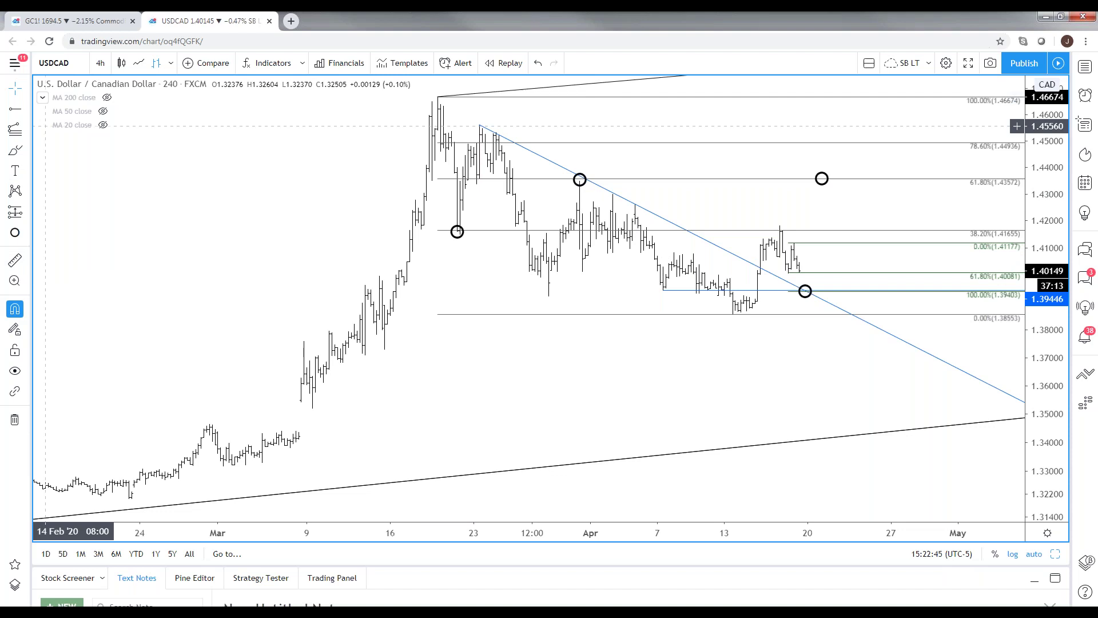
pyautogui.scroll(1, 354, 171)
pyautogui.click(138, 63)
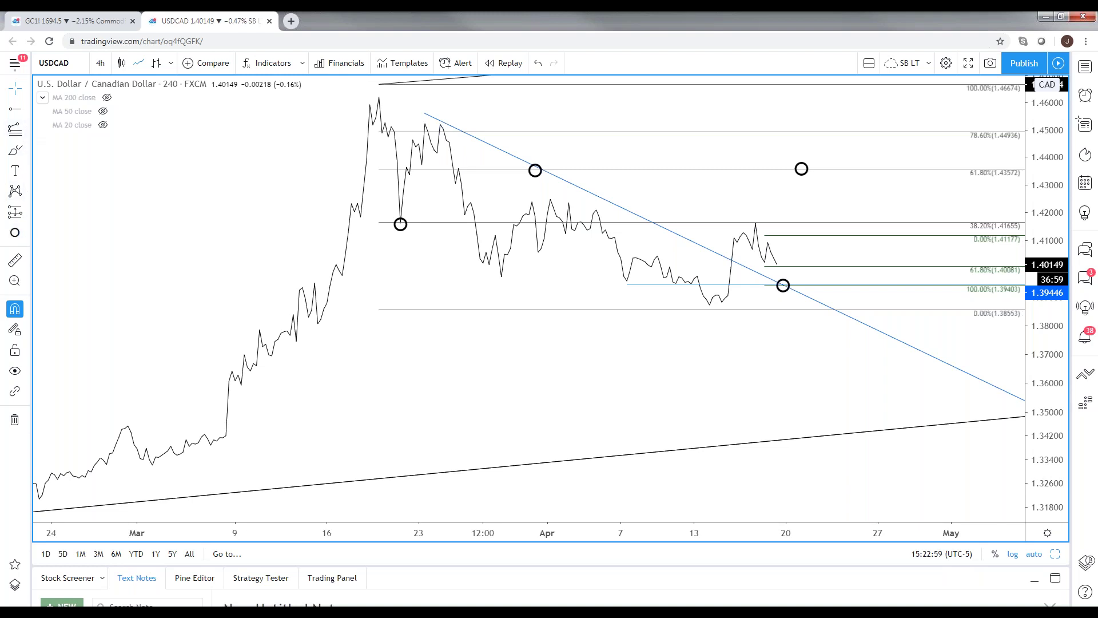
pyautogui.click(157, 63)
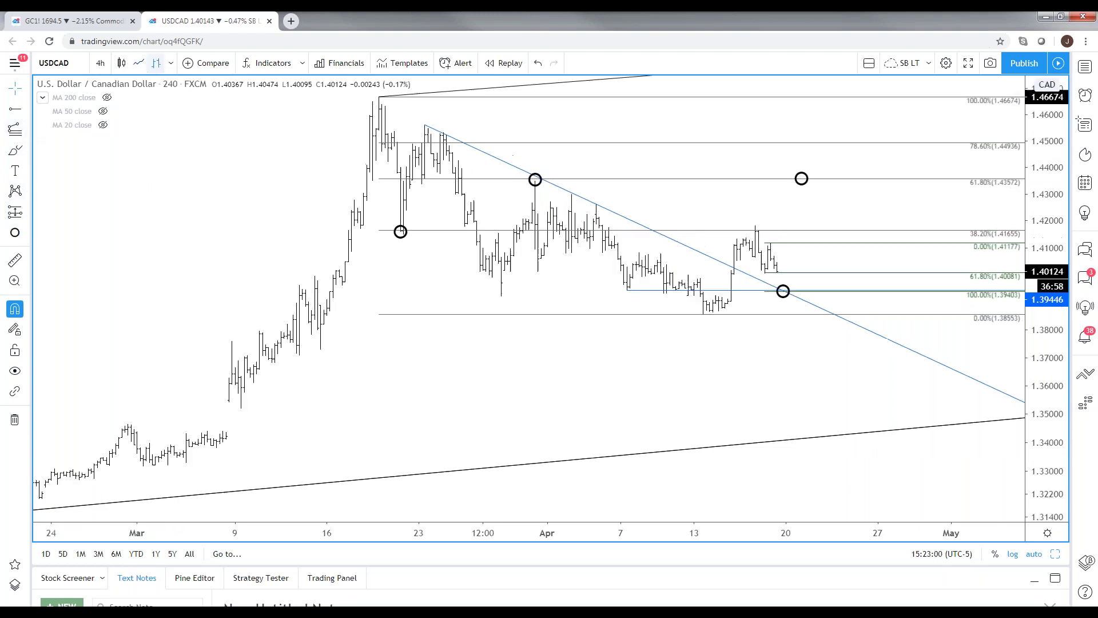
pyautogui.click(27, 216)
# Draw an Elliott impulse wave from the March high to the 13 Apr low, nudging point i up.
pyautogui.click(26, 192)
pyautogui.click(107, 330)
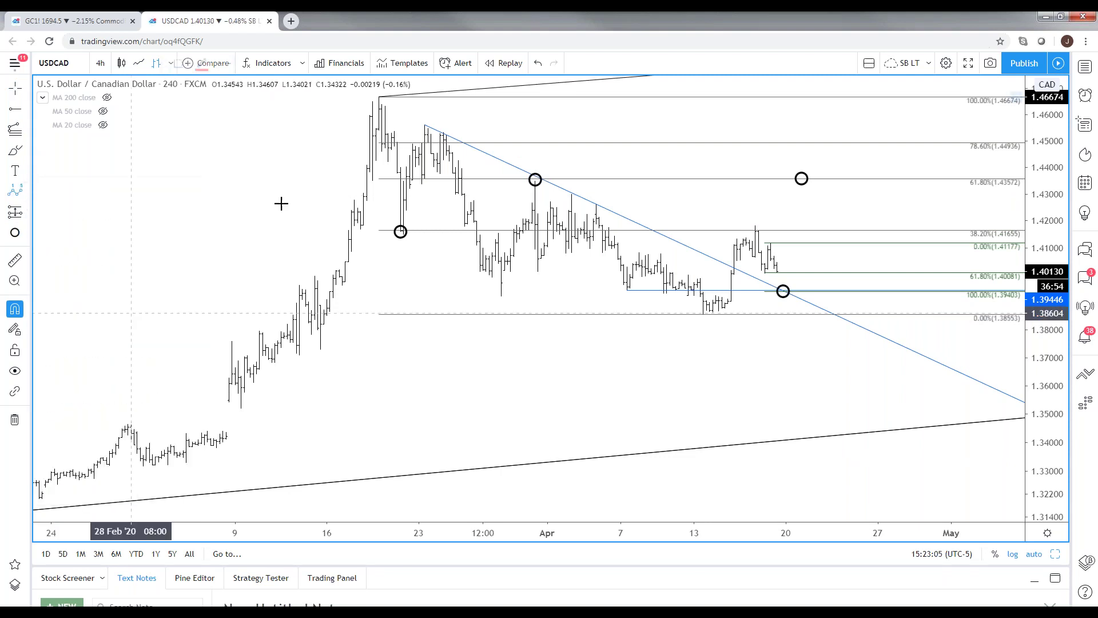
pyautogui.click(379, 105)
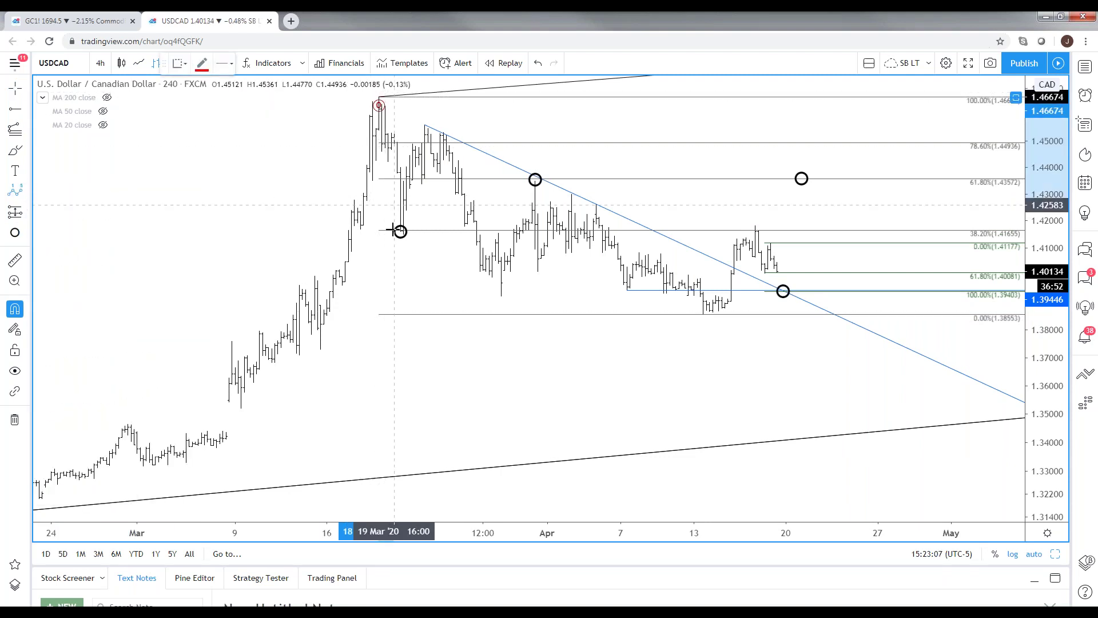
pyautogui.click(402, 266)
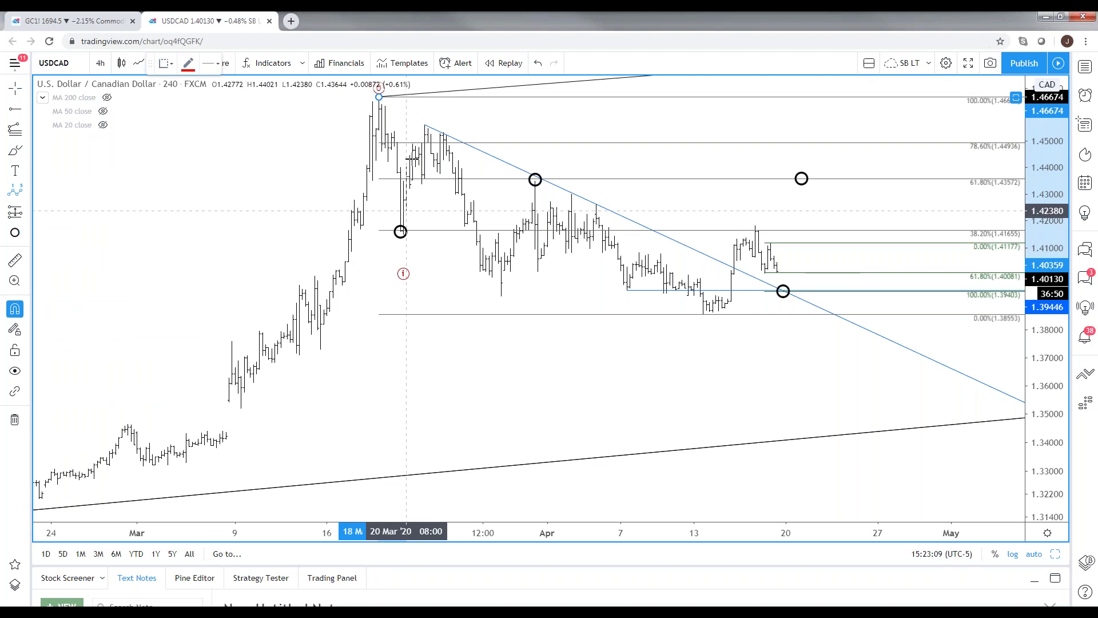
pyautogui.click(424, 116)
pyautogui.click(502, 292)
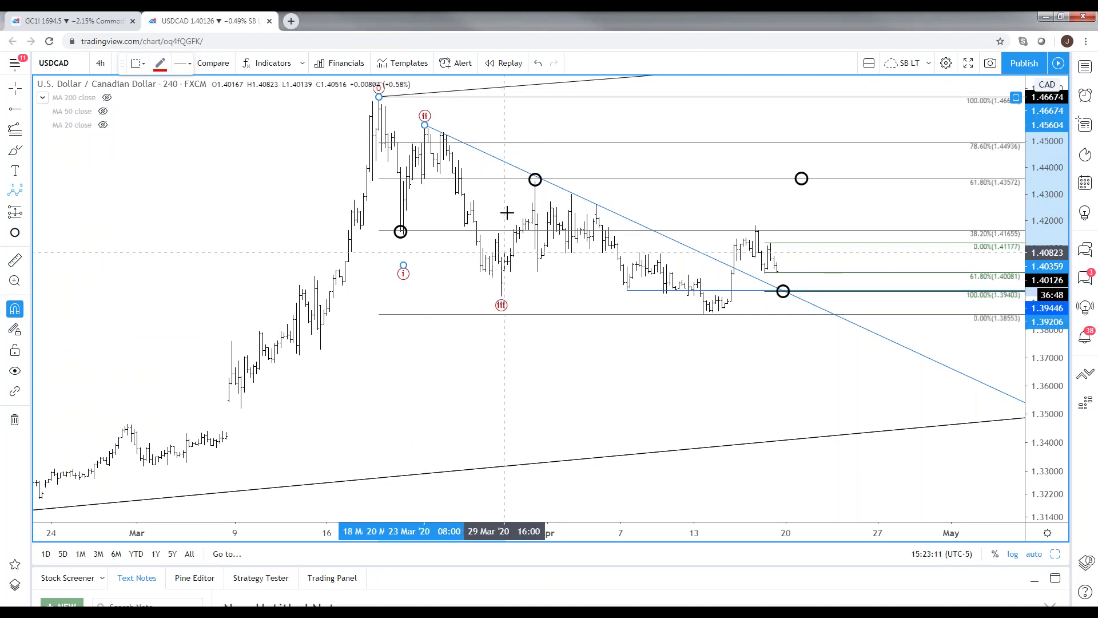
pyautogui.click(596, 200)
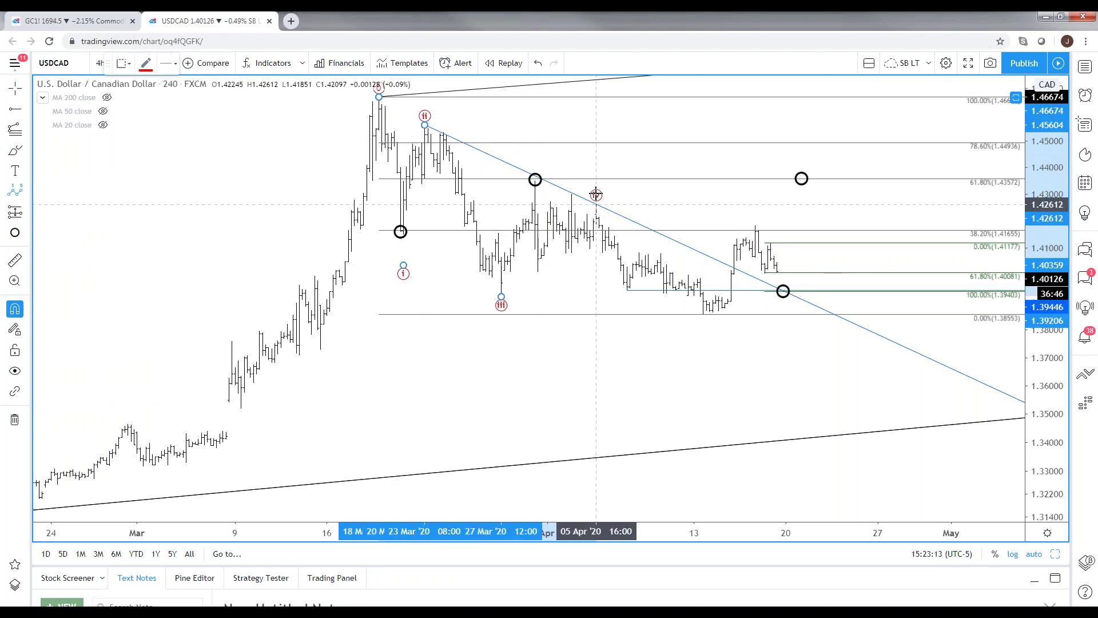
pyautogui.click(705, 331)
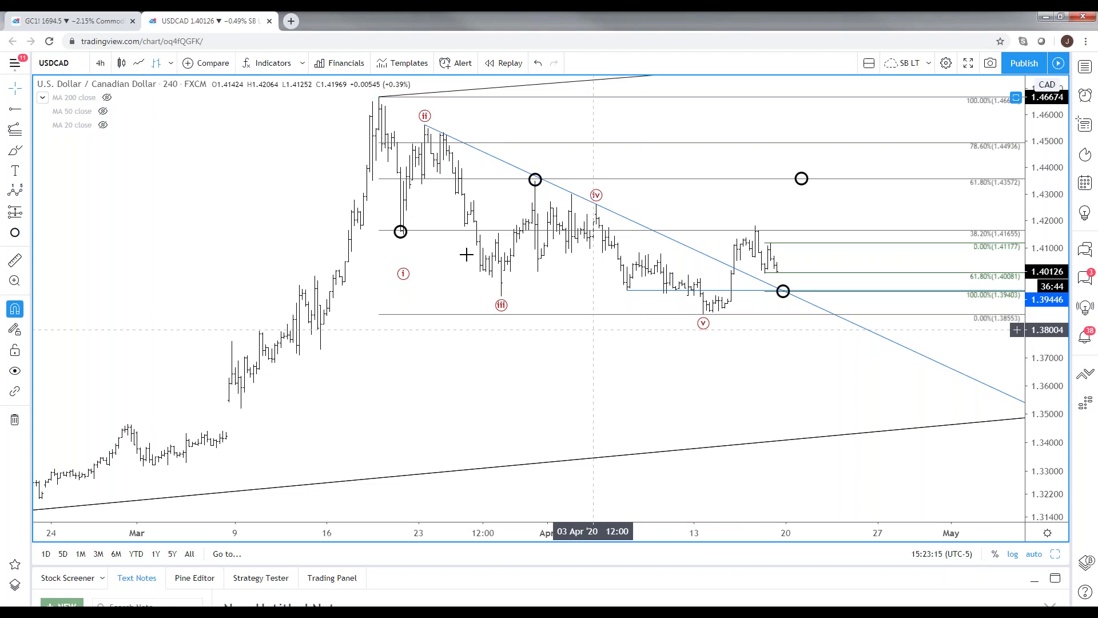
pyautogui.moveTo(405, 264); pyautogui.dragTo(404, 236)
pyautogui.click(392, 268)
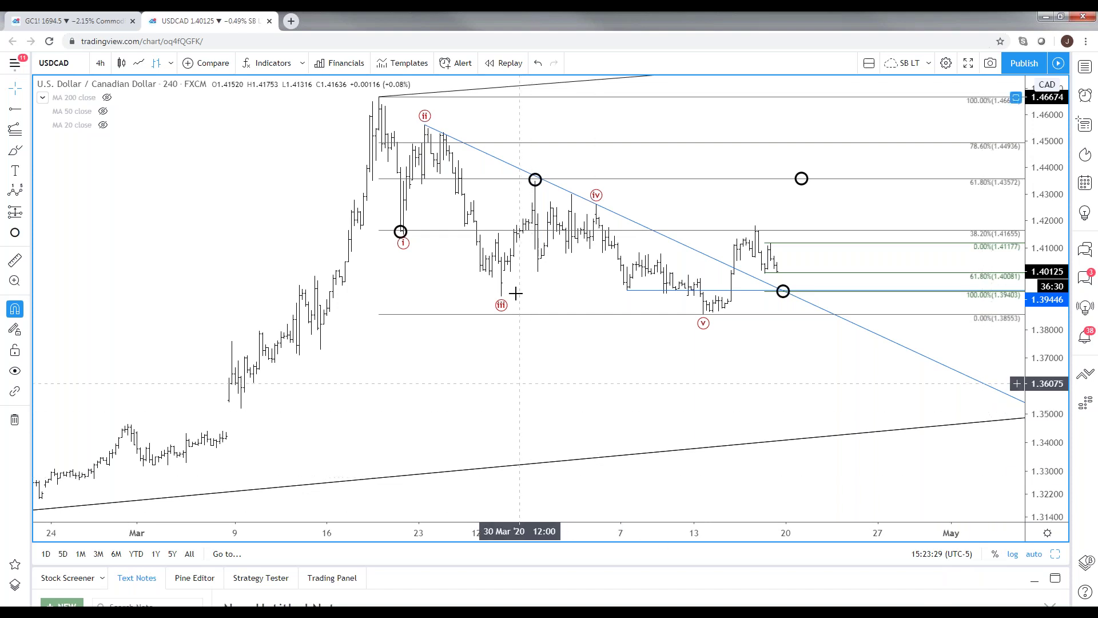
pyautogui.click(501, 303)
# Delete the Elliott wave, inspect the circled trendline retest, and switch to the GC1! gold tab.
pyautogui.press('Delete')
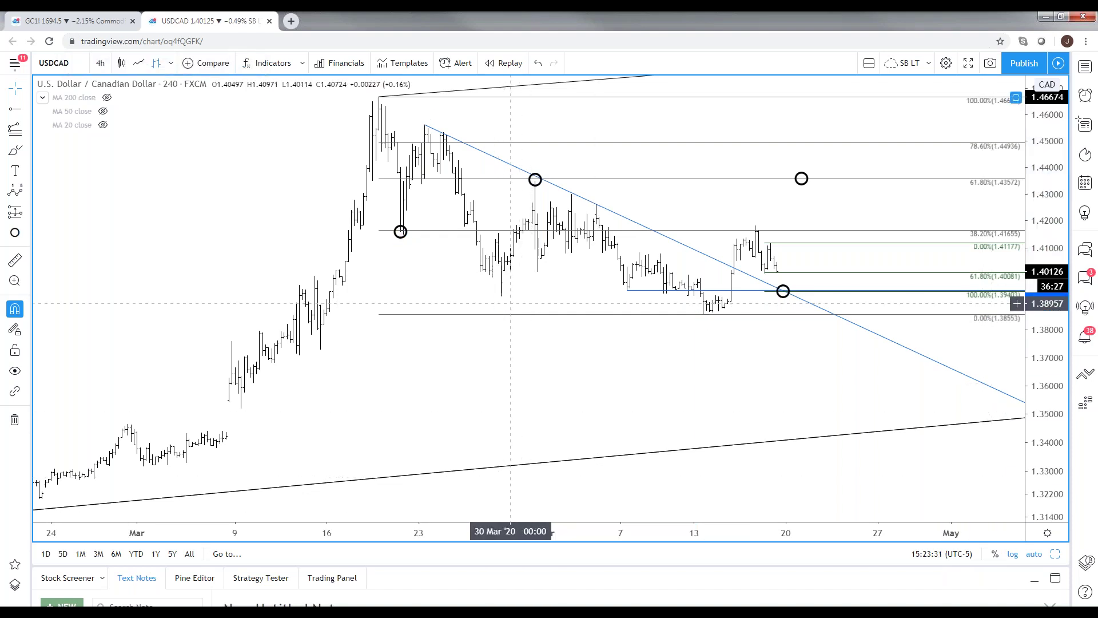
pyautogui.scroll(-1, 474, 303)
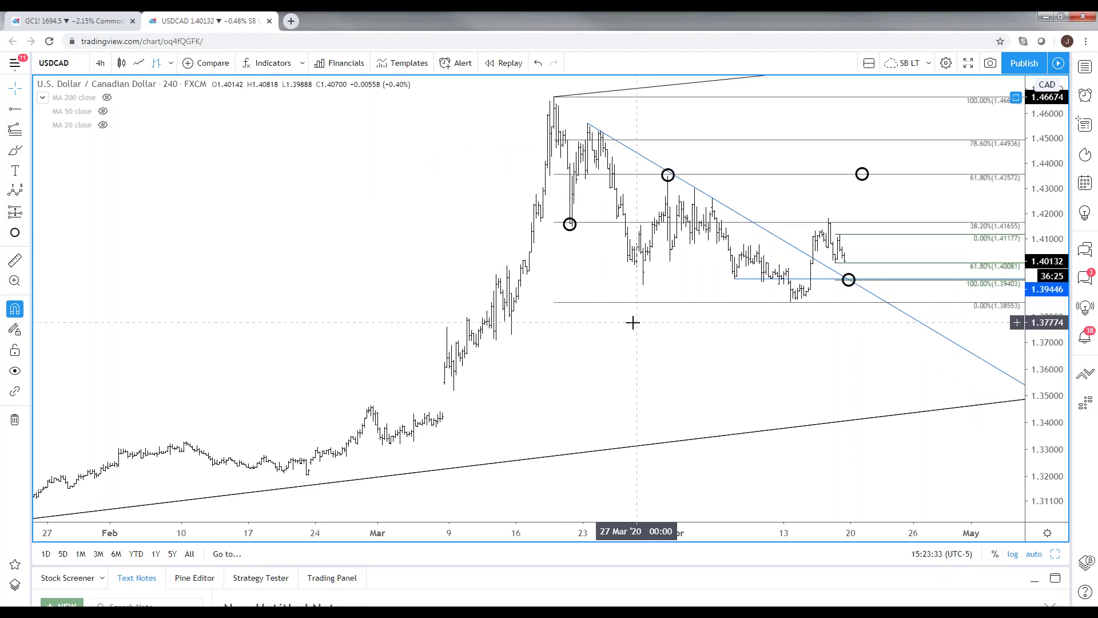
pyautogui.click(851, 280)
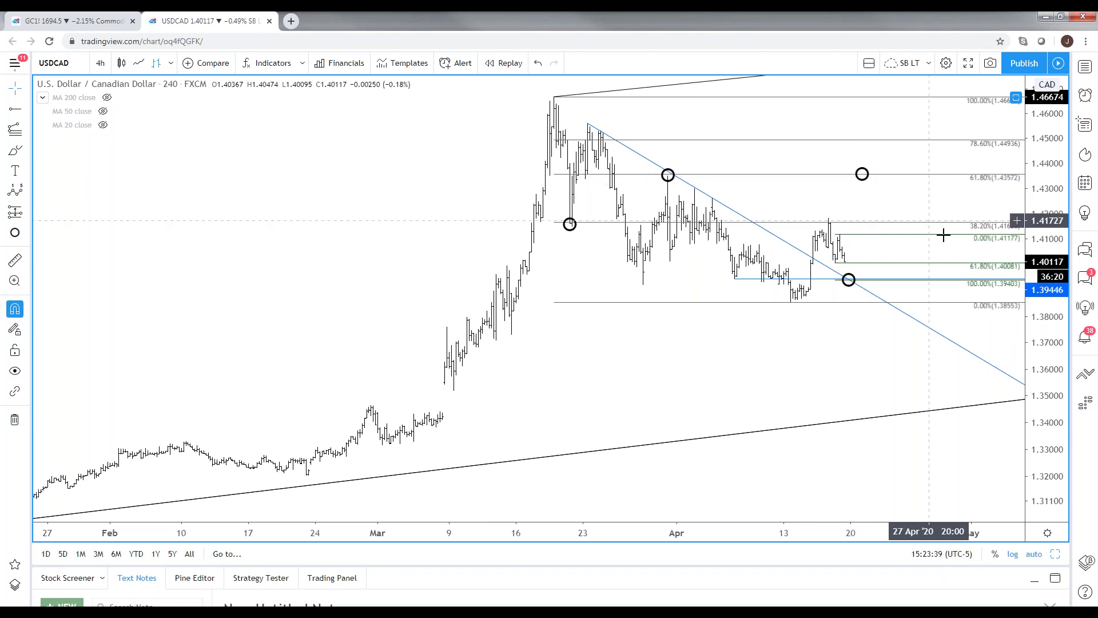
pyautogui.scroll(-3, 981, 376)
pyautogui.scroll(2, 981, 375)
pyautogui.scroll(-2, 944, 354)
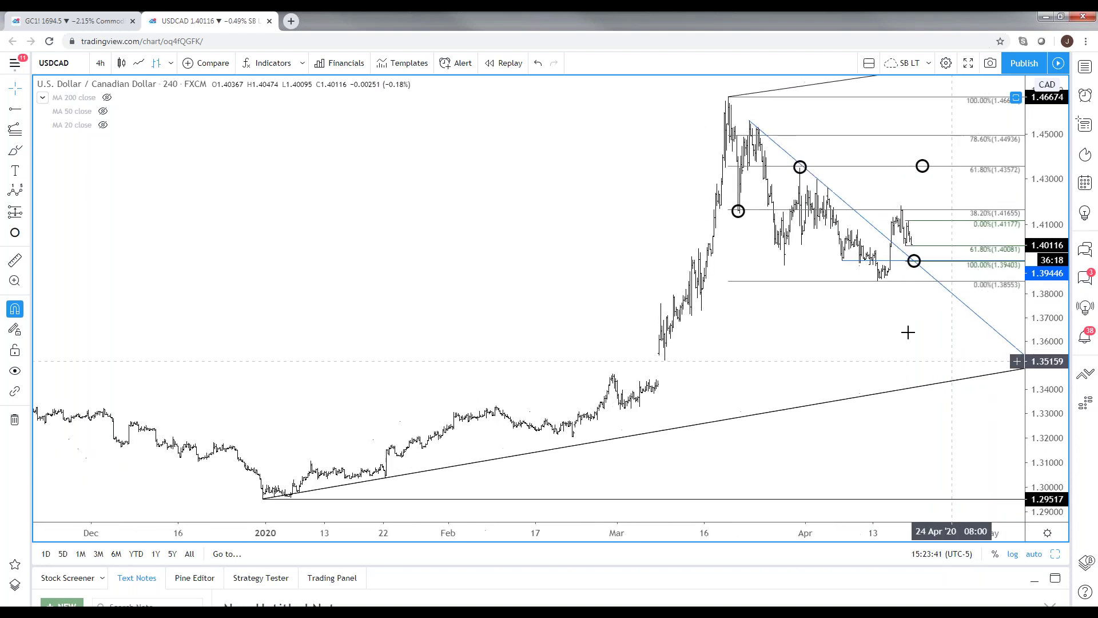
pyautogui.scroll(3, 716, 352)
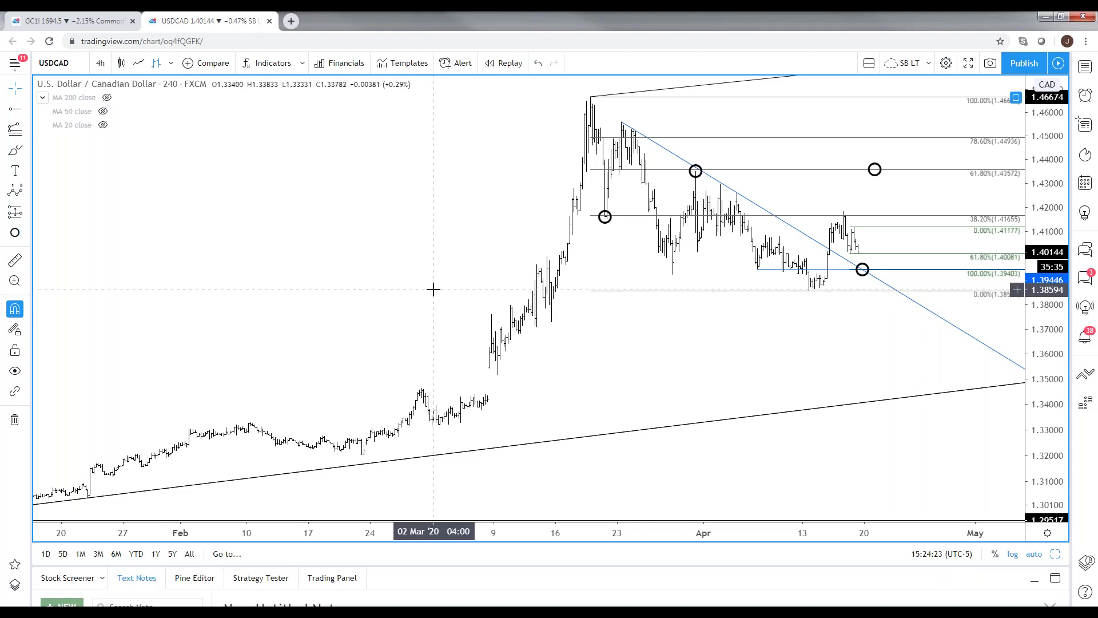
pyautogui.click(68, 20)
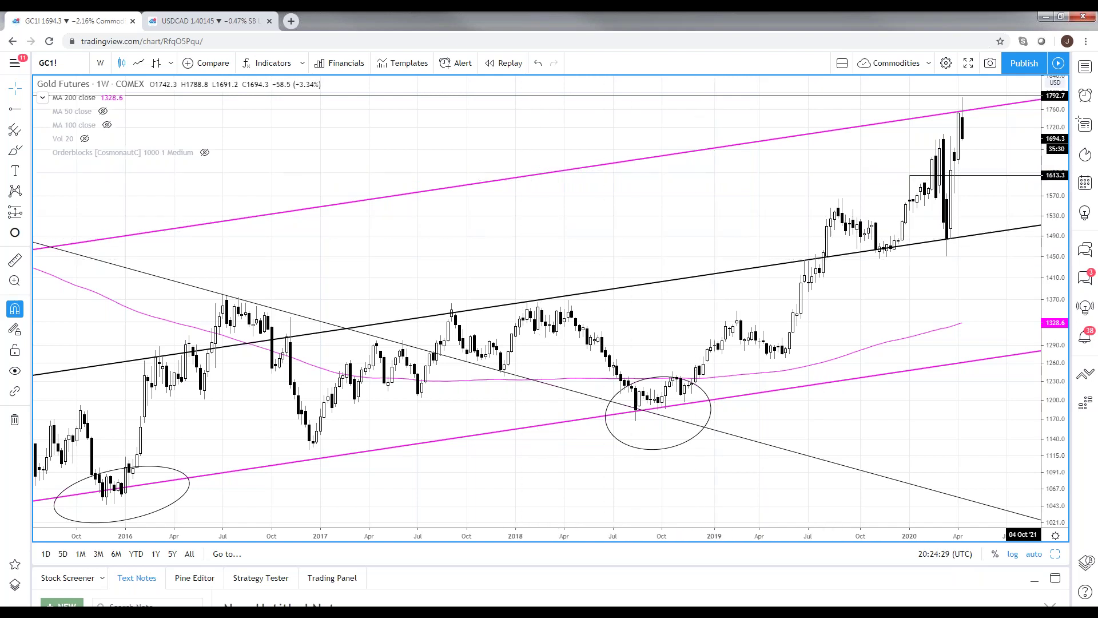
# Hide the 200-period moving average and refit the weekly gold chart's price scale.
pyautogui.scroll(-10, 976, 201)
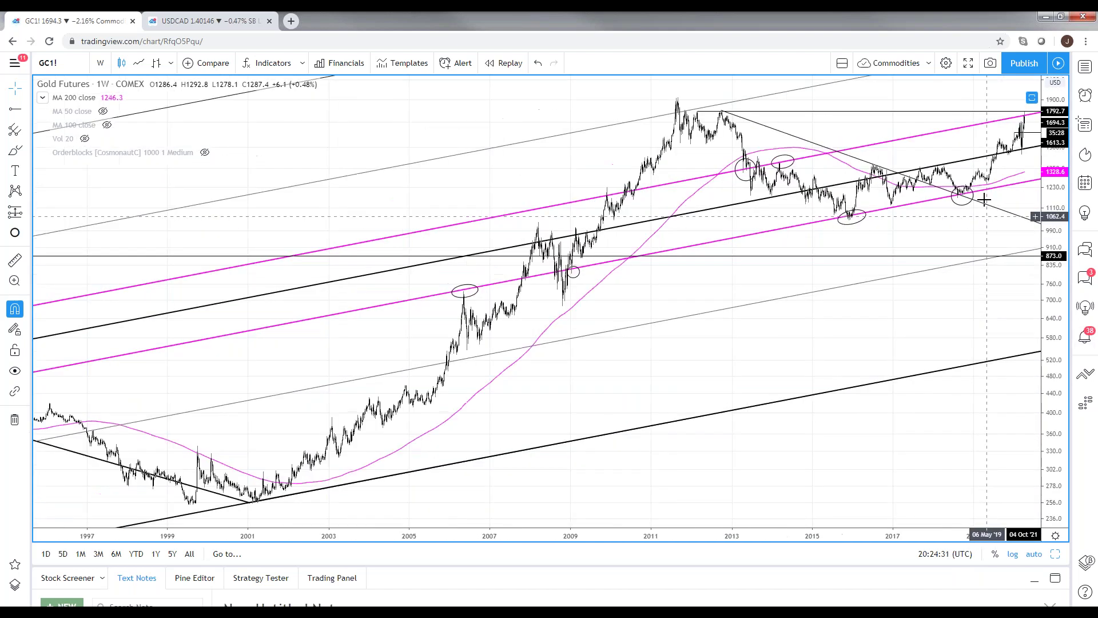
pyautogui.scroll(-2, 967, 258)
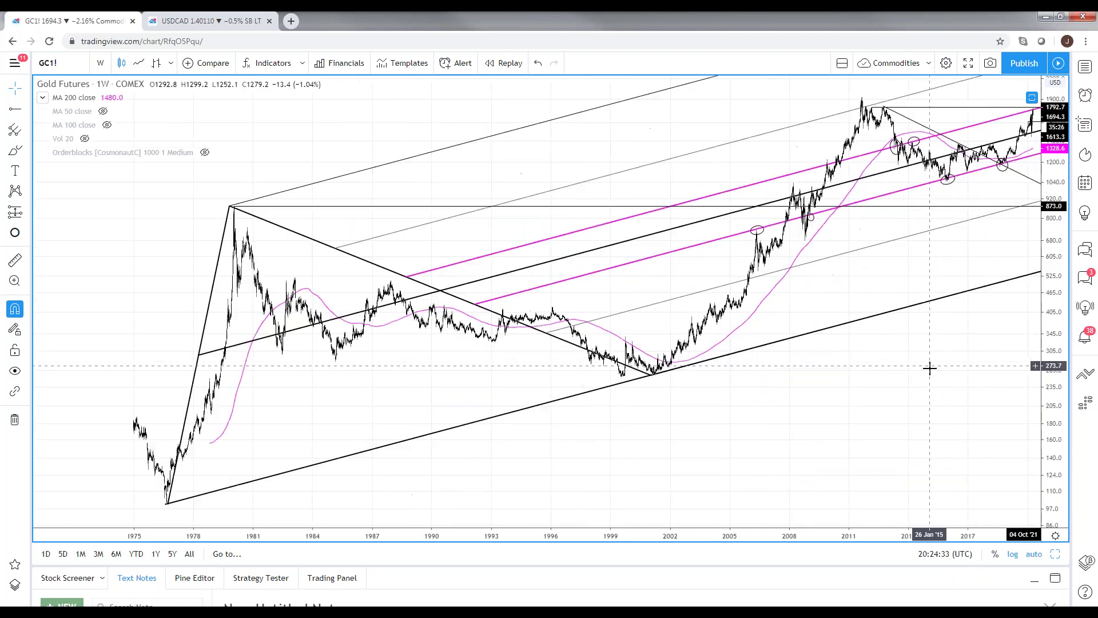
pyautogui.moveTo(927, 385); pyautogui.dragTo(814, 380)
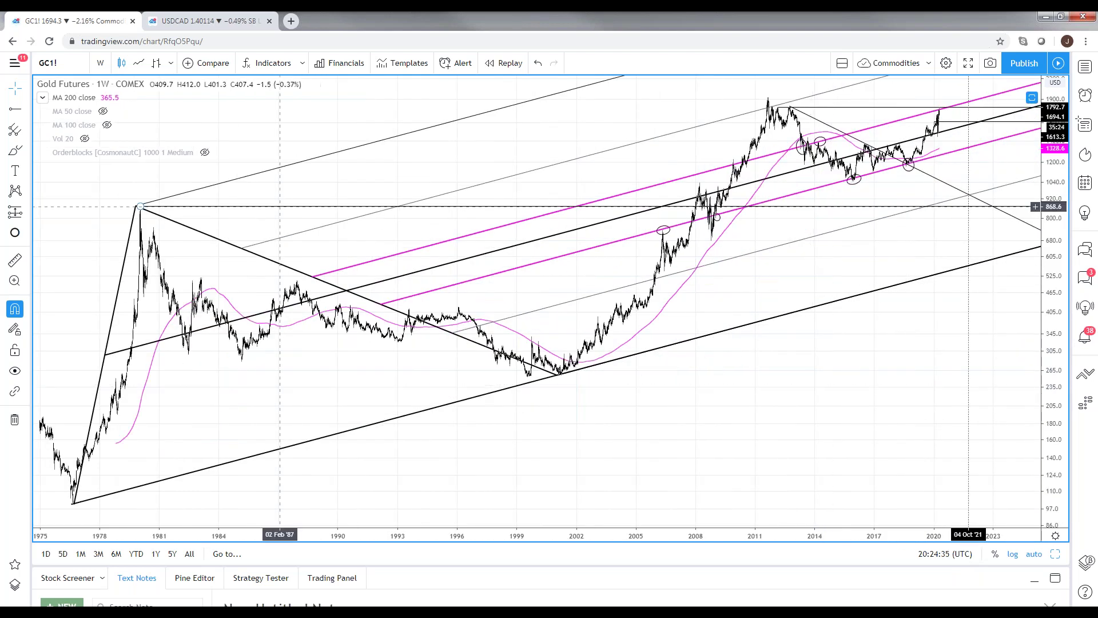
pyautogui.click(107, 98)
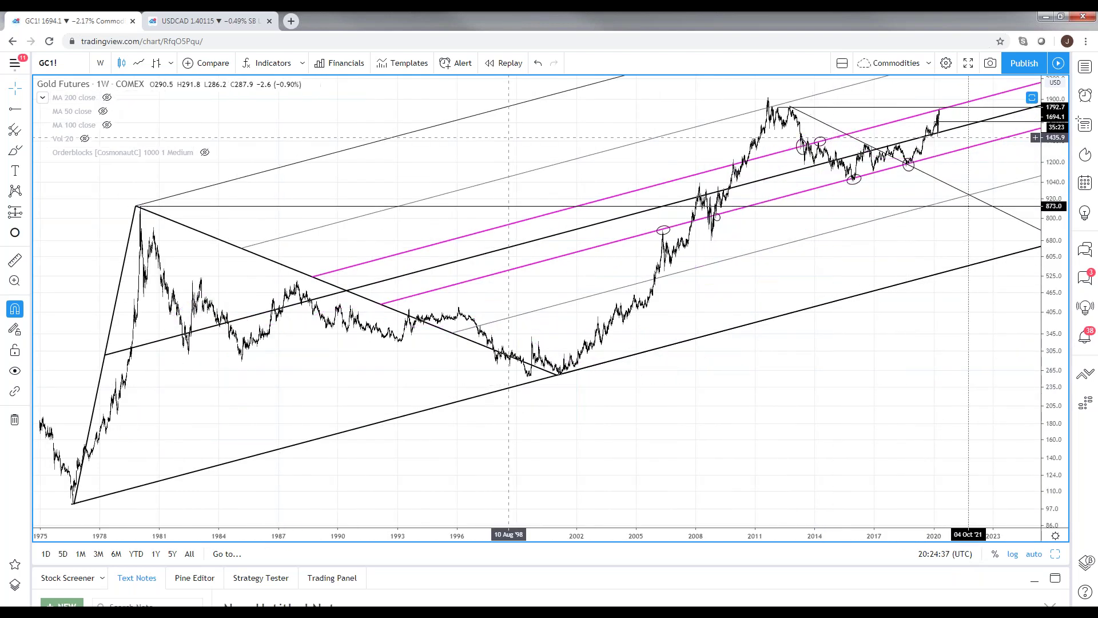
pyautogui.moveTo(1053, 300); pyautogui.dragTo(1053, 329)
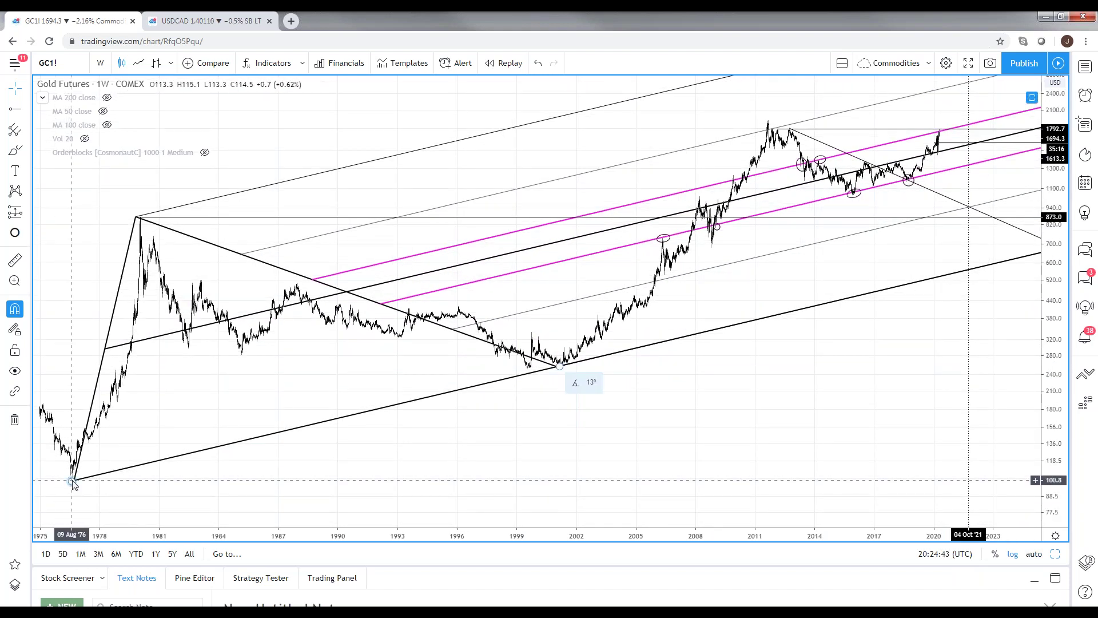
pyautogui.click(1035, 554)
pyautogui.scroll(5, 916, 458)
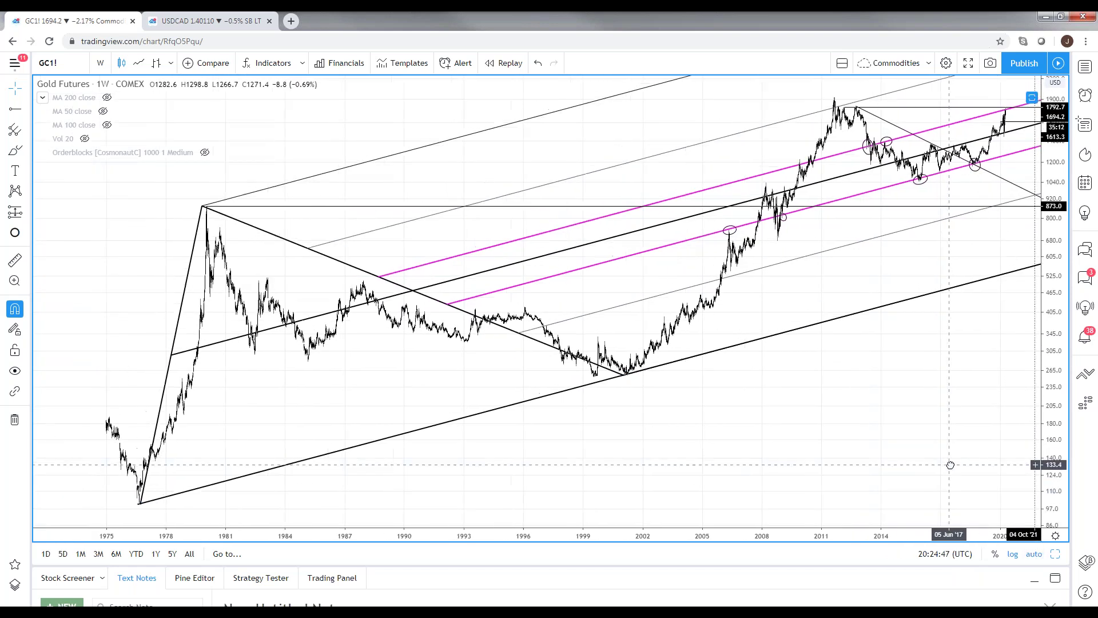
# Switch from the TradingView browser window to the TradeStation desktop.
pyautogui.scroll(5, 906, 416)
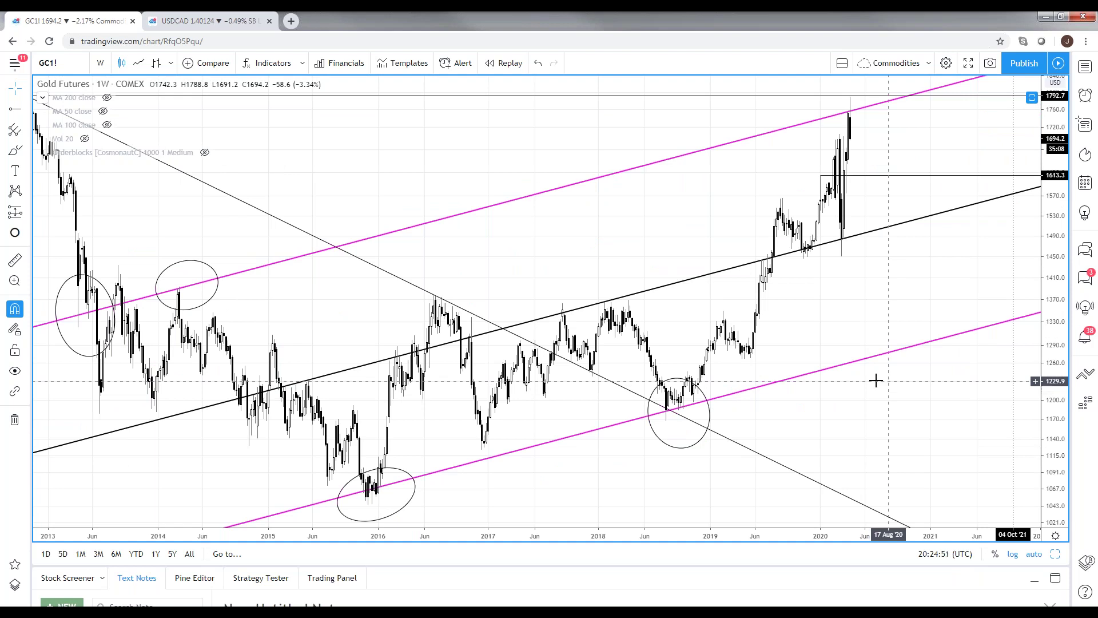
pyautogui.scroll(-2, 887, 348)
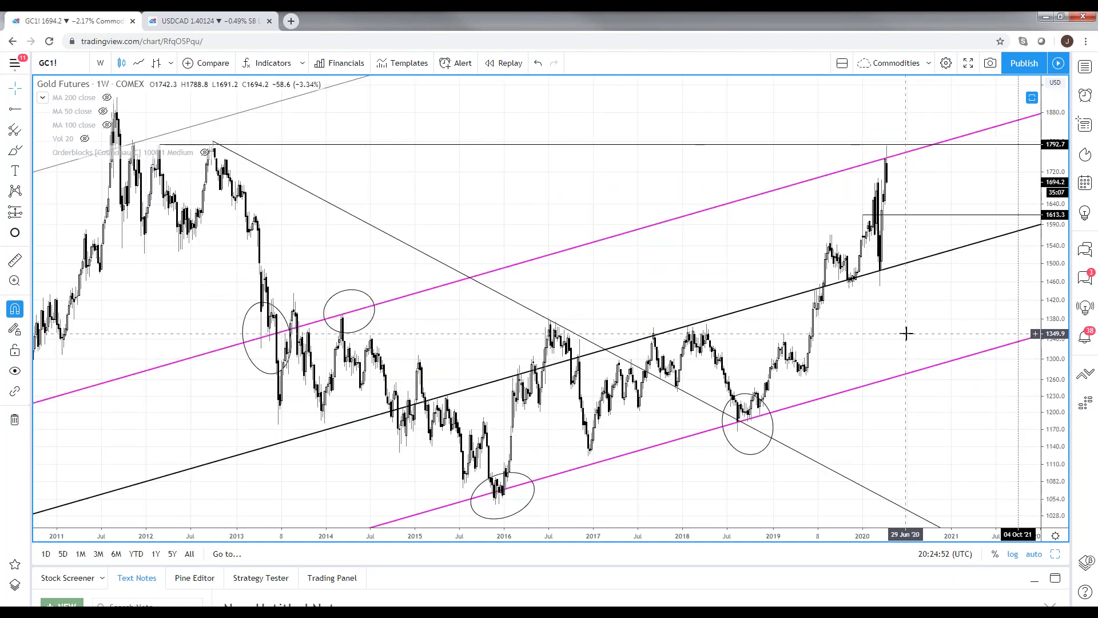
pyautogui.hotkey('alt', 'Tab')
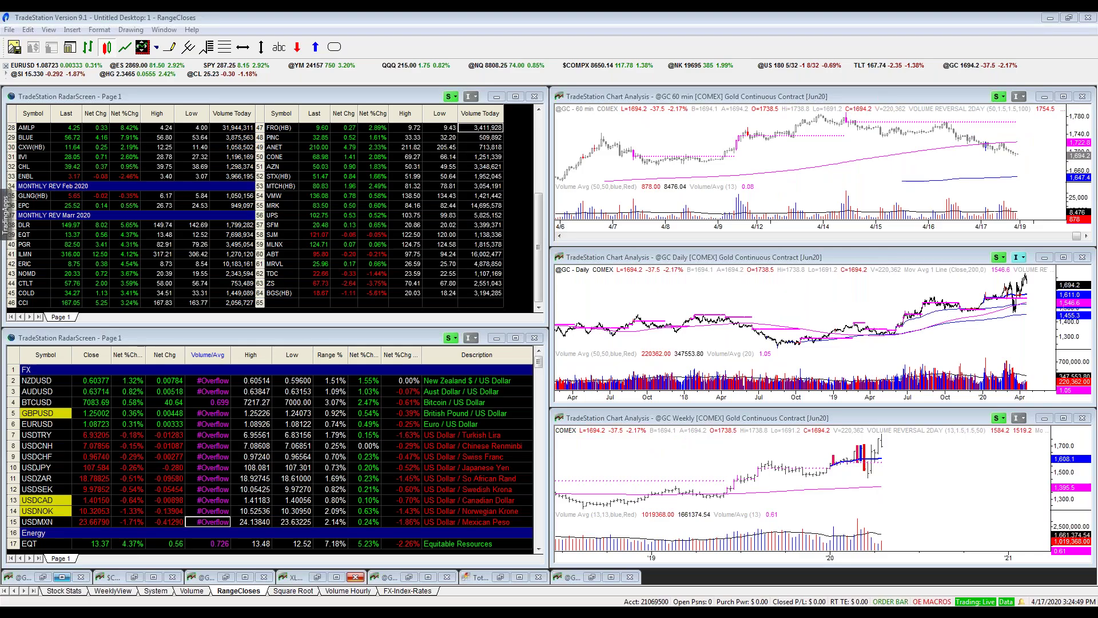
pyautogui.click(350, 593)
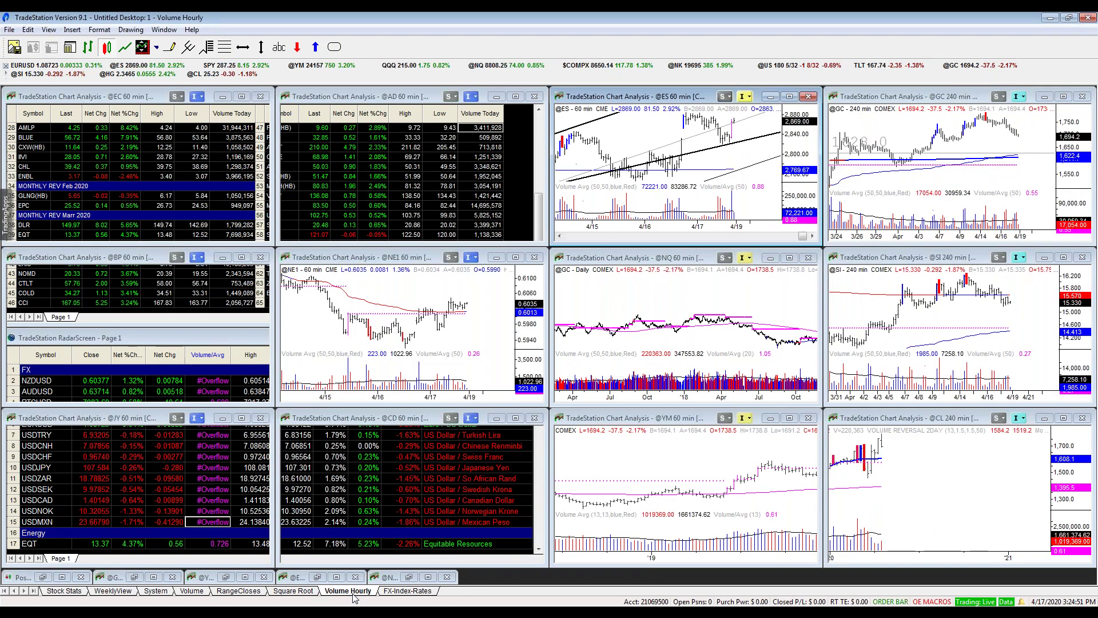
pyautogui.doubleClick(975, 96)
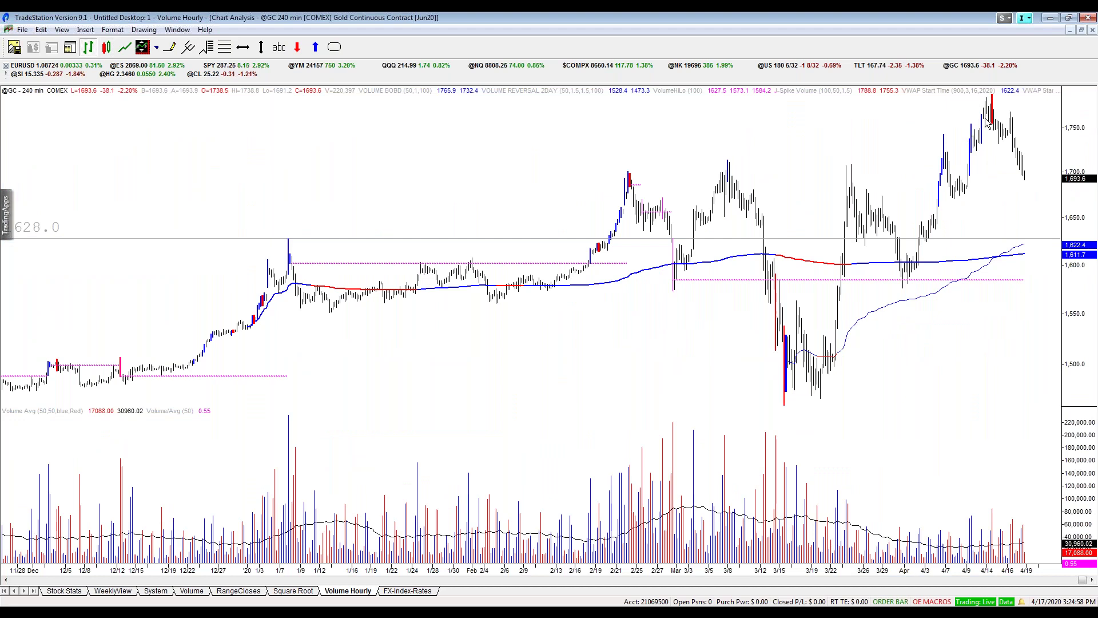
pyautogui.click(633, 162)
pyautogui.click(790, 400)
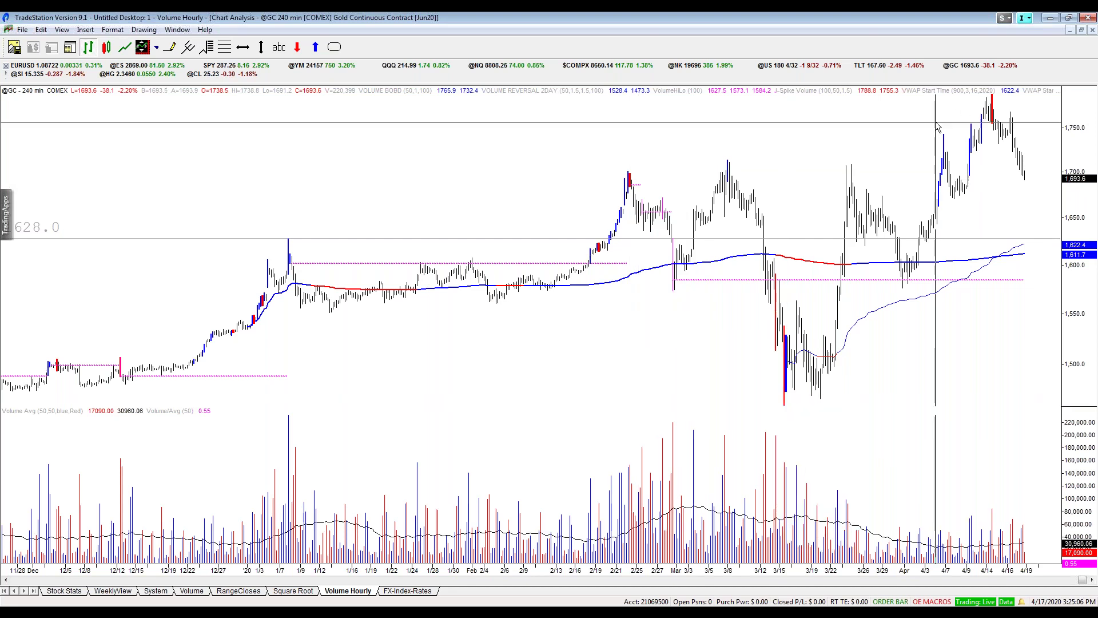
# Restore the gold chart into the twelve-chart grid and return to TradingView.
pyautogui.rightClick(903, 145)
pyautogui.click(1082, 30)
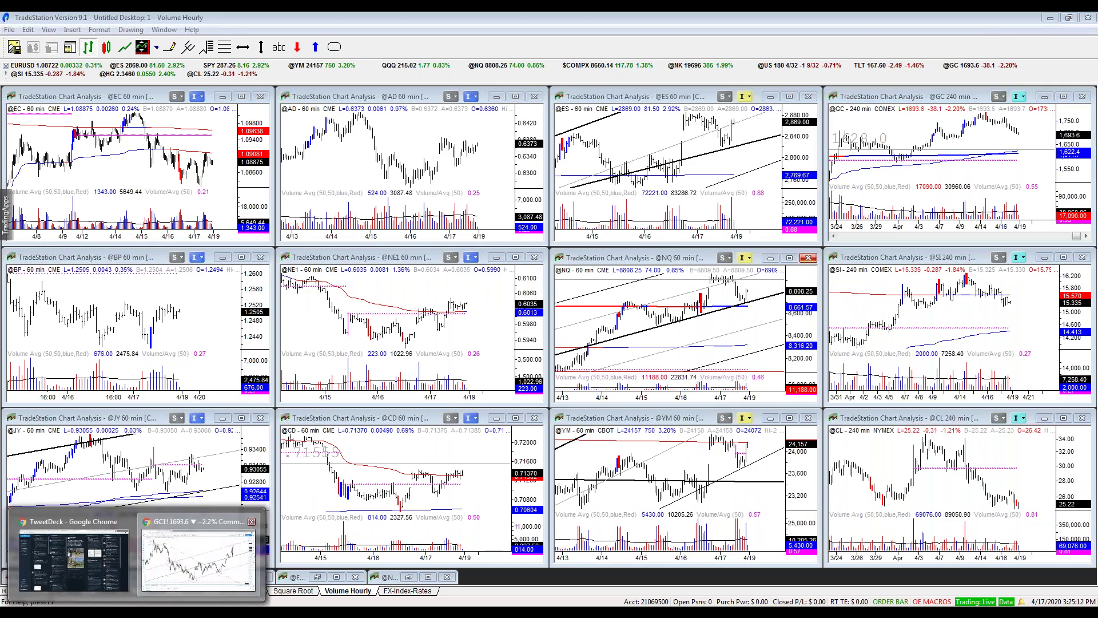
pyautogui.click(199, 555)
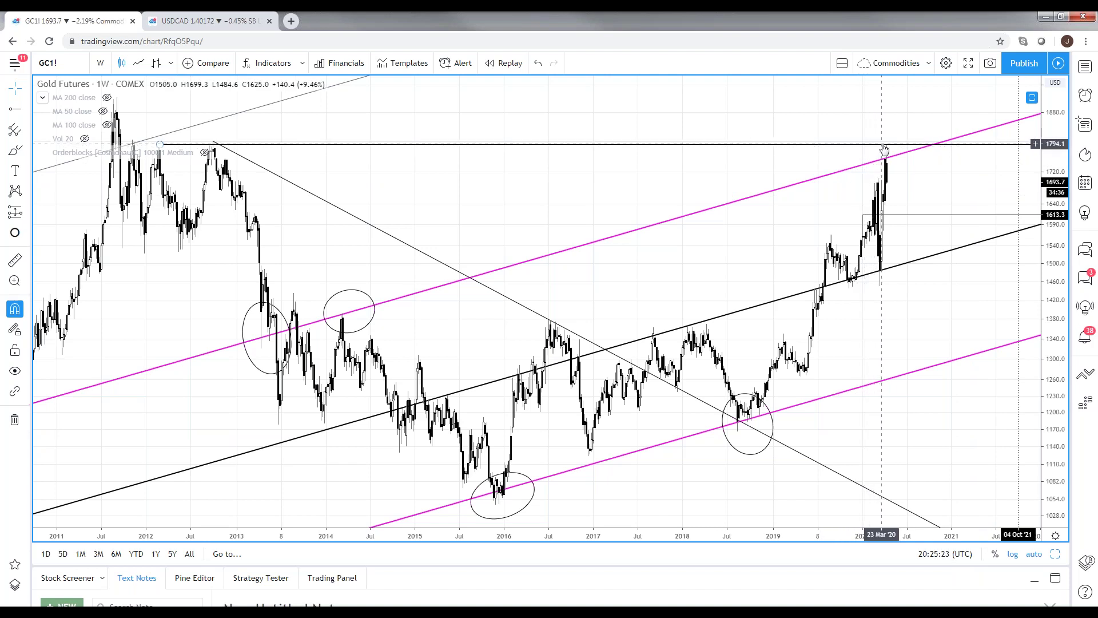
# Set the gold futures chart to the 1D interval and frame January to April 2020.
pyautogui.scroll(-3, 892, 140)
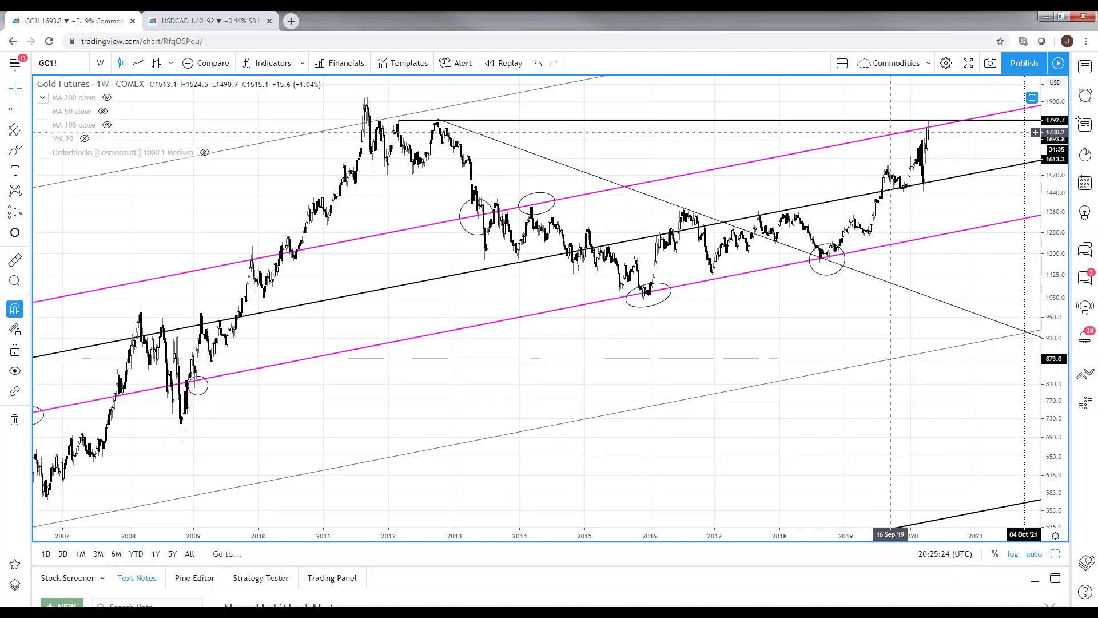
pyautogui.scroll(4, 983, 164)
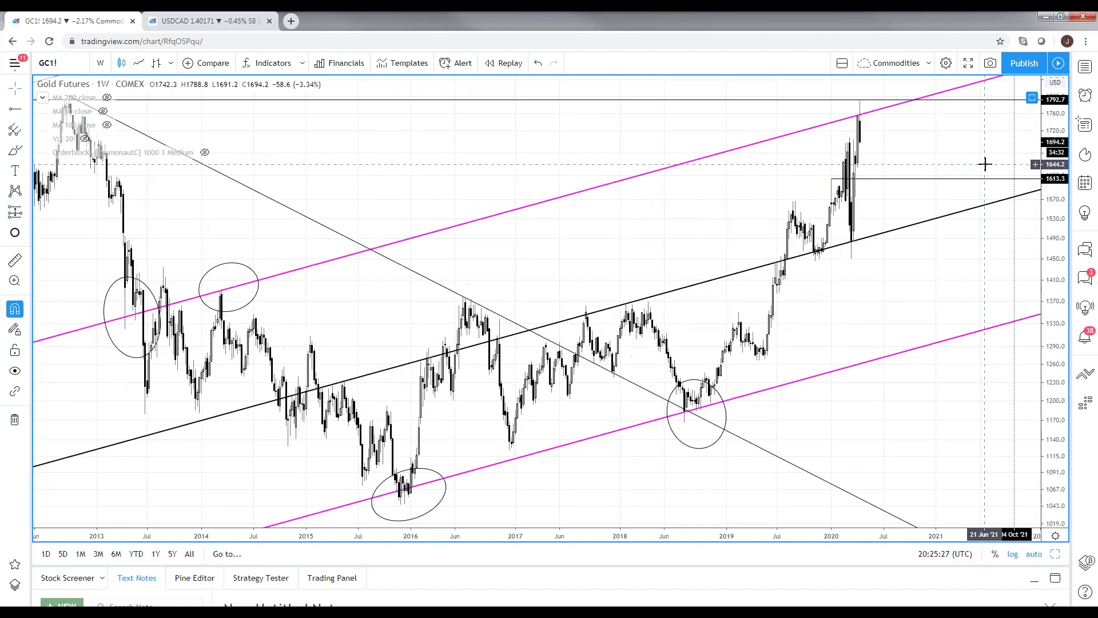
pyautogui.scroll(2, 986, 164)
pyautogui.write('1')
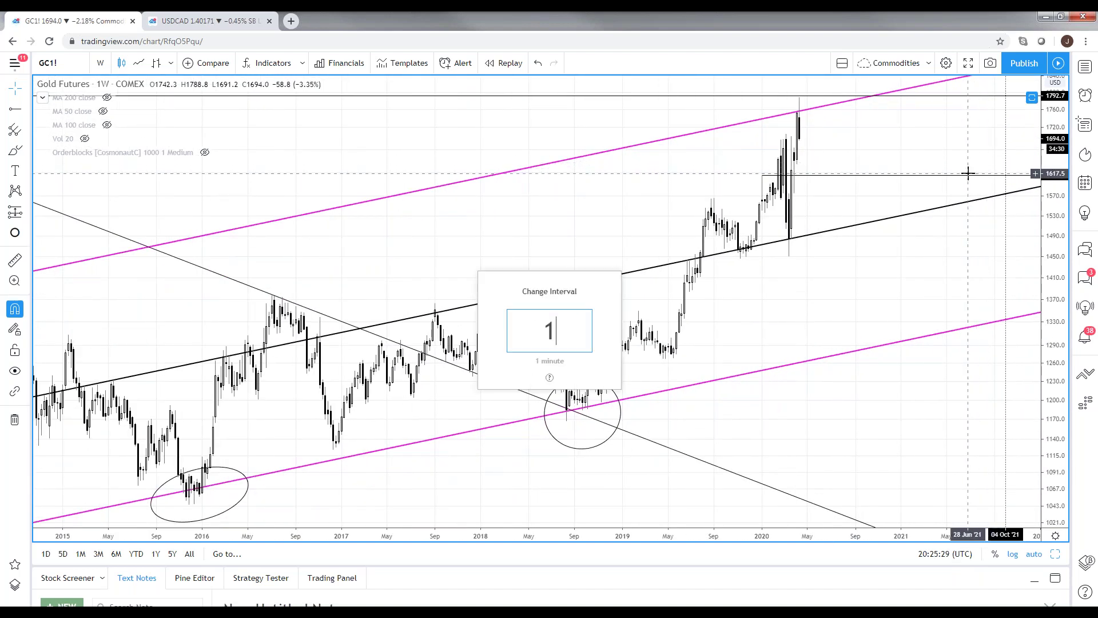
pyautogui.write('D')
pyautogui.press('Return')
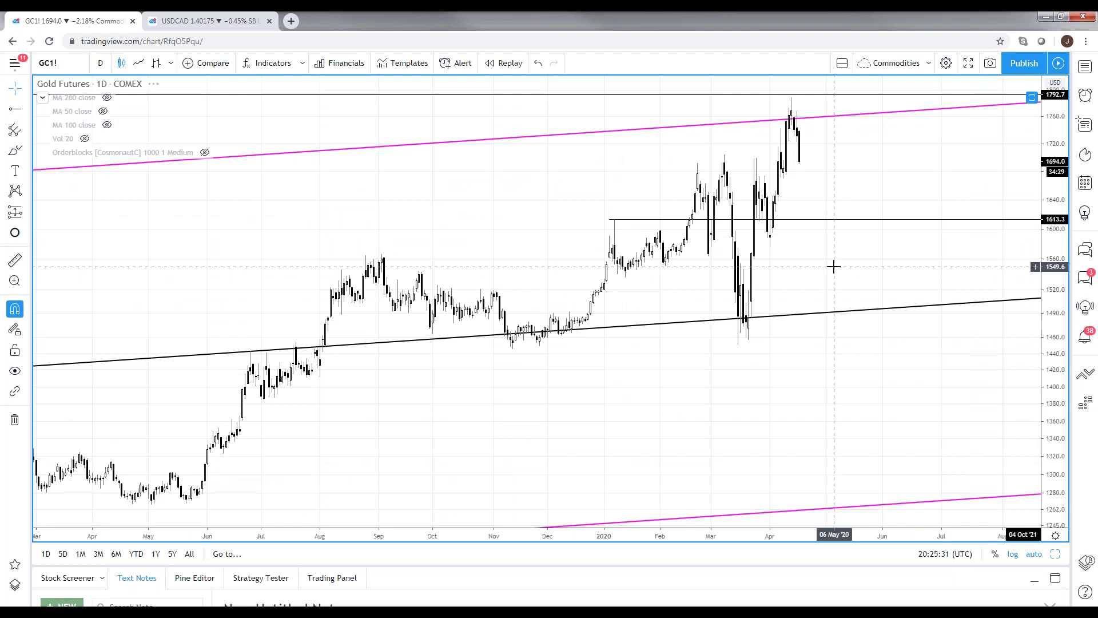
pyautogui.scroll(4, 377, 194)
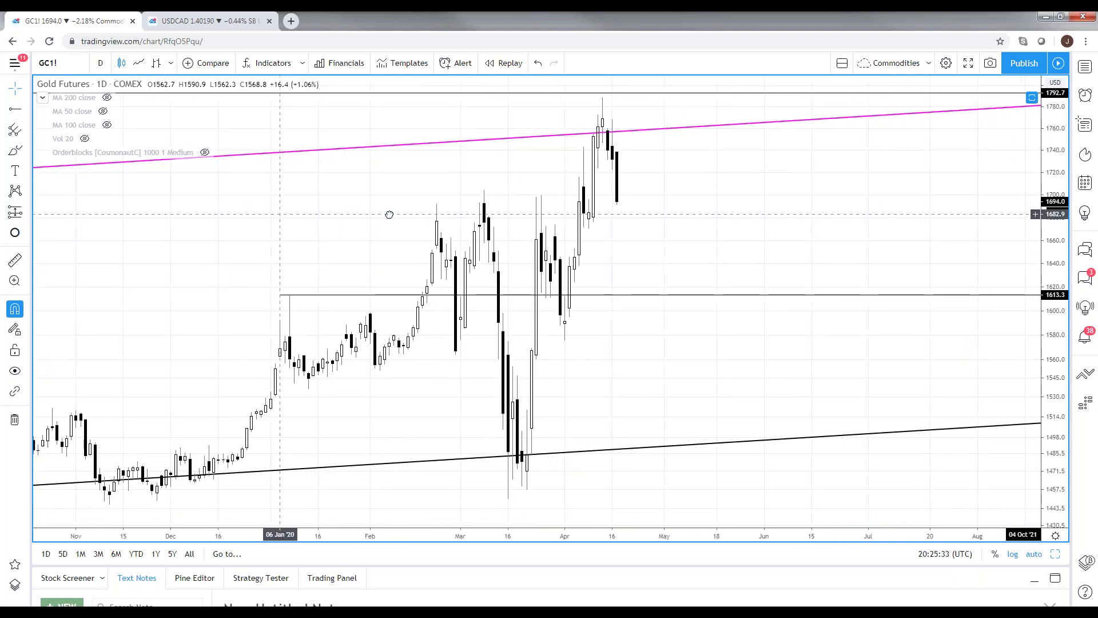
pyautogui.moveTo(535, 231); pyautogui.dragTo(642, 245)
pyautogui.scroll(2, 394, 224)
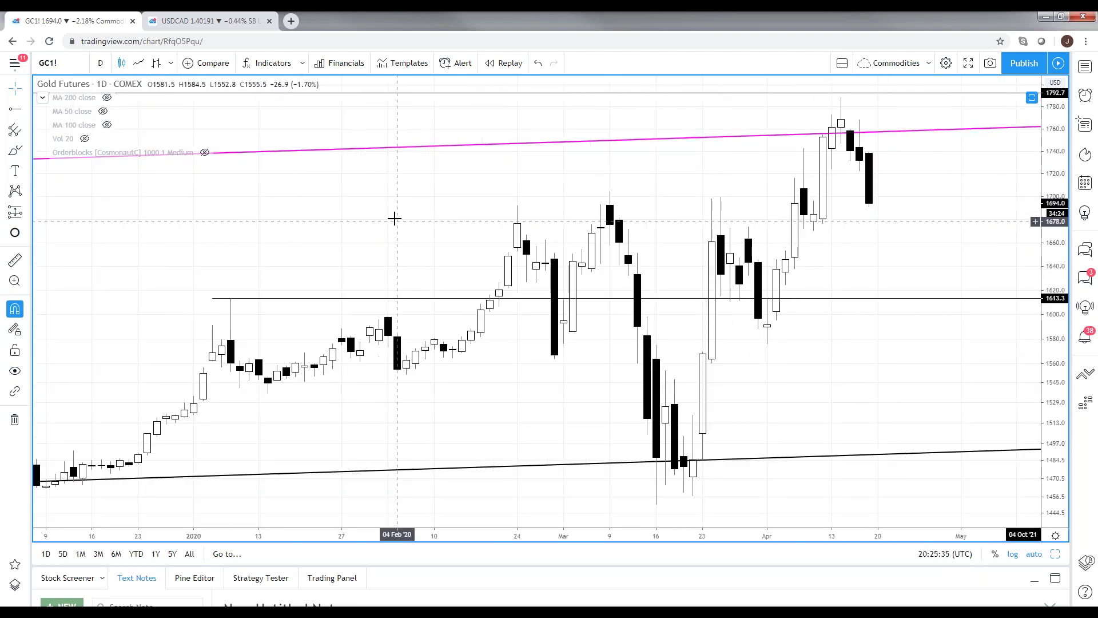
pyautogui.moveTo(397, 226); pyautogui.dragTo(372, 233)
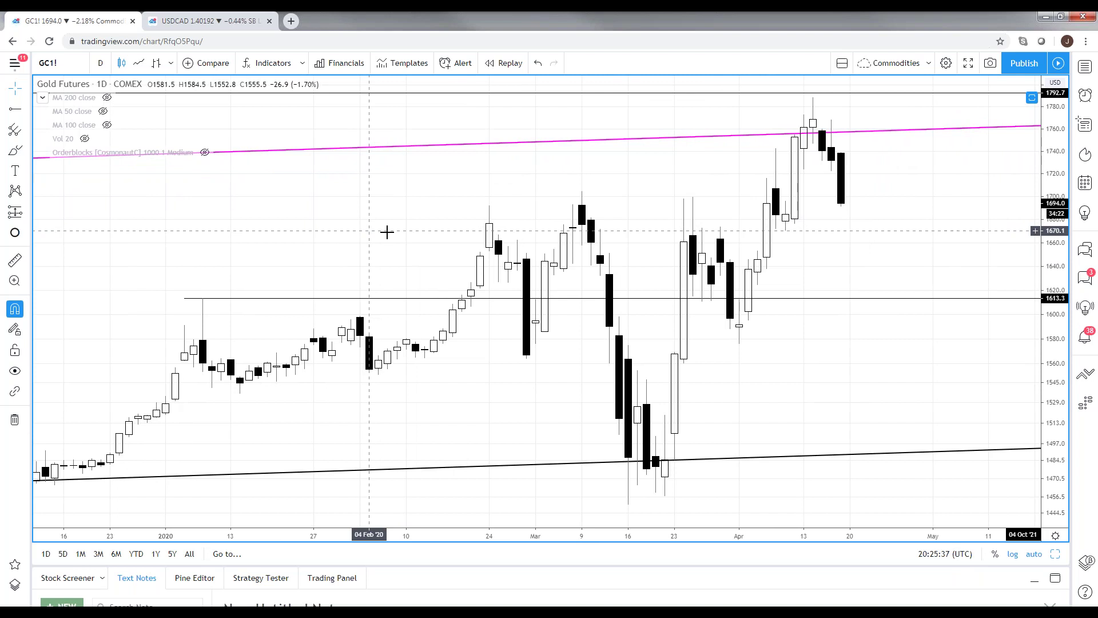
# Draw horizontal rays at 1672.5 from 26 March and 1724.2 from 13 April.
pyautogui.click(14, 108)
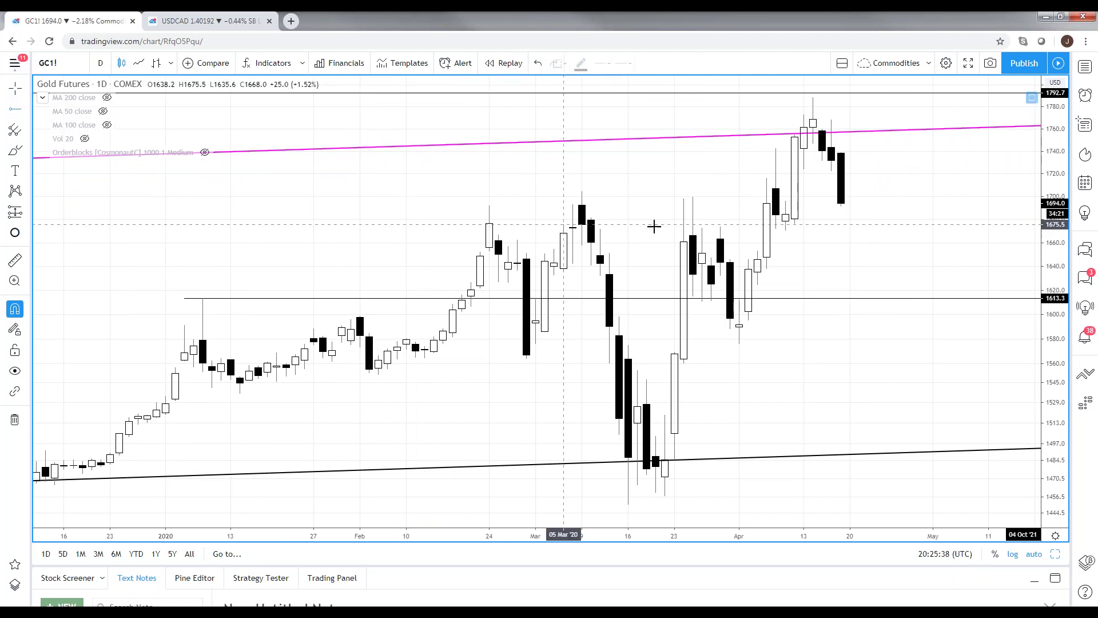
pyautogui.click(701, 212)
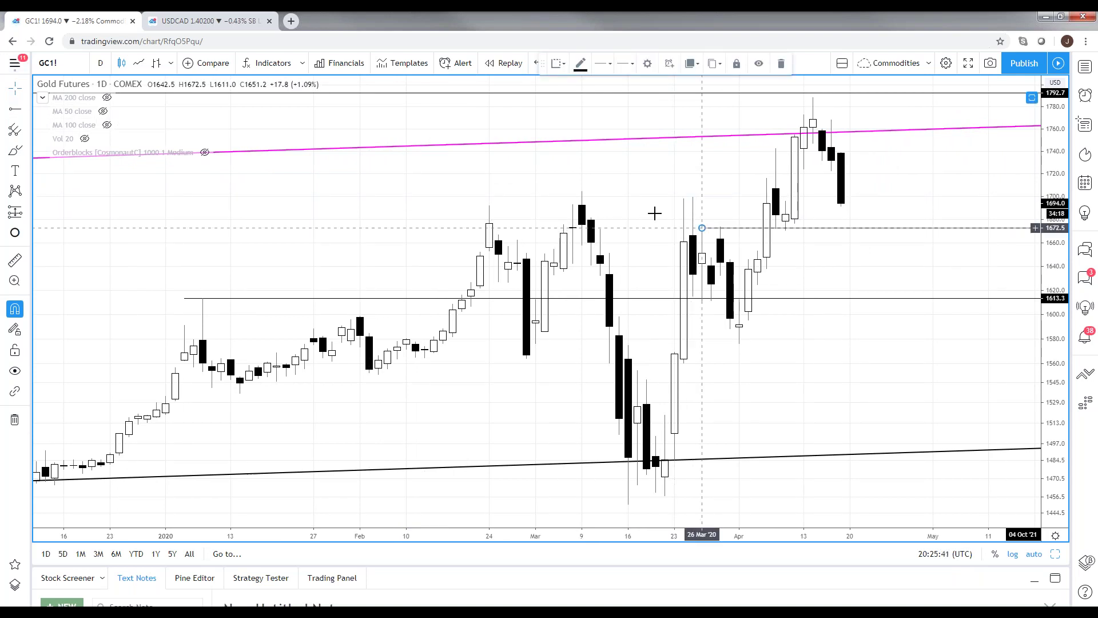
pyautogui.click(314, 216)
pyautogui.scroll(3, 314, 216)
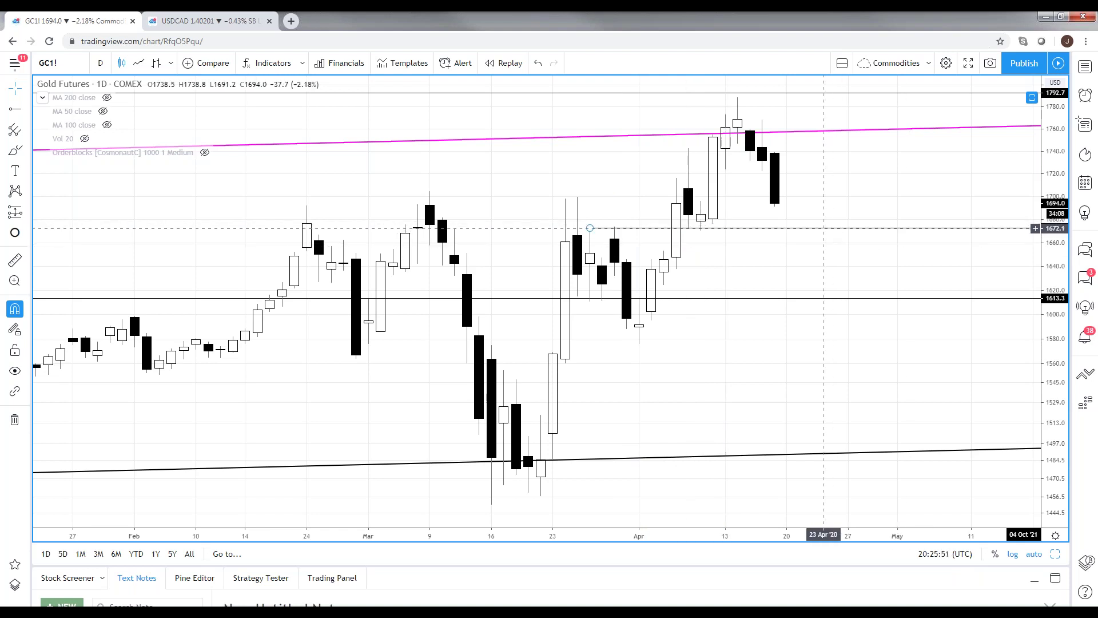
pyautogui.click(14, 109)
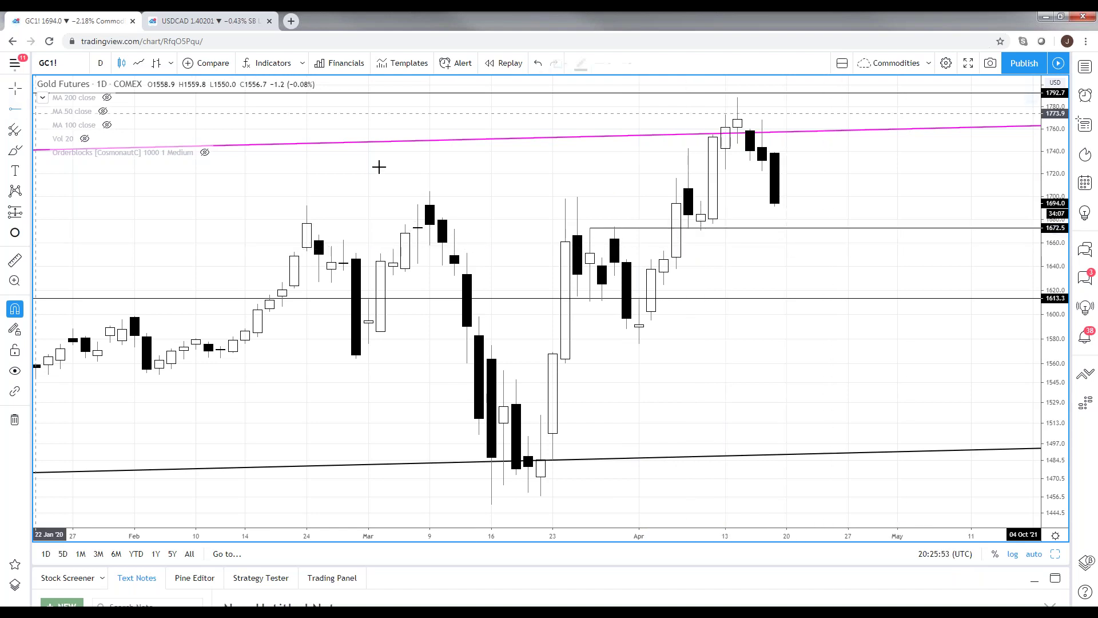
pyautogui.click(724, 177)
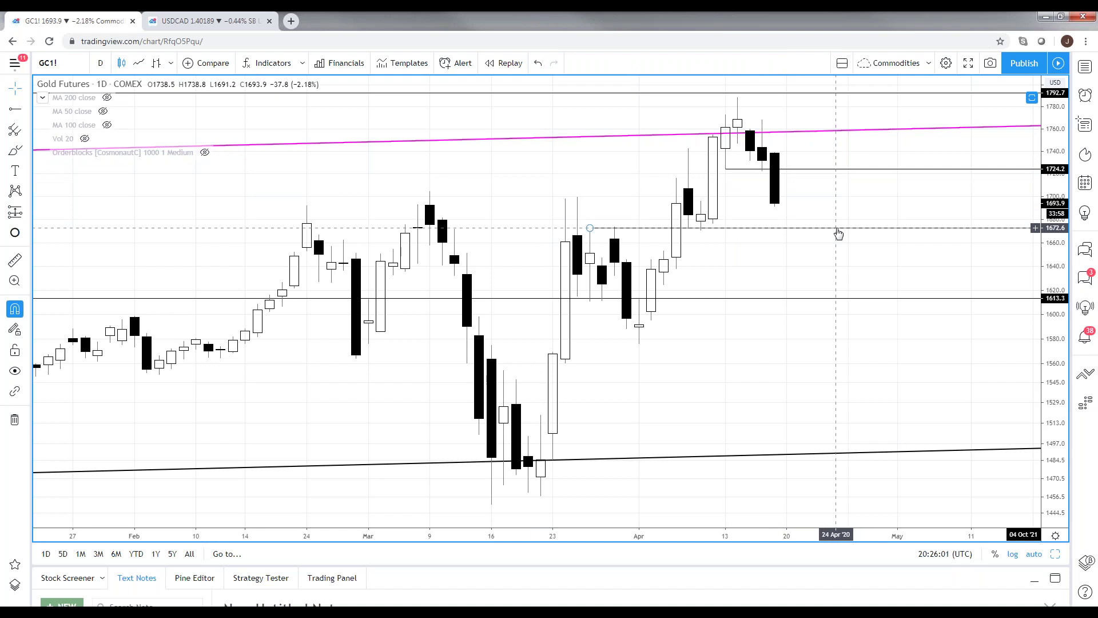
pyautogui.scroll(-5, 343, 265)
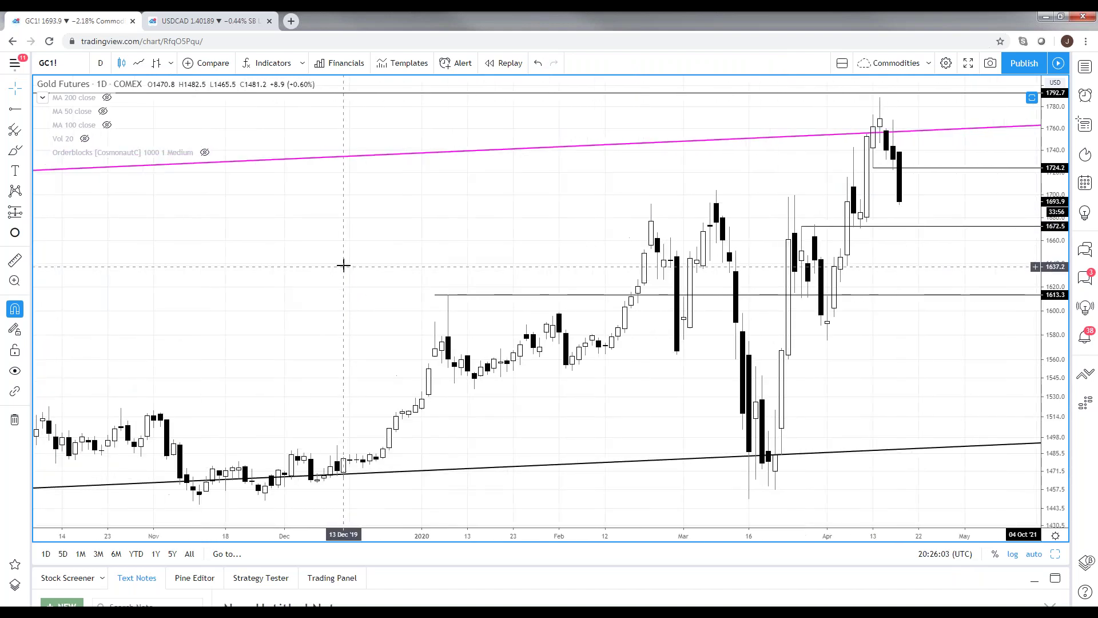
pyautogui.hscroll(2, 373, 292)
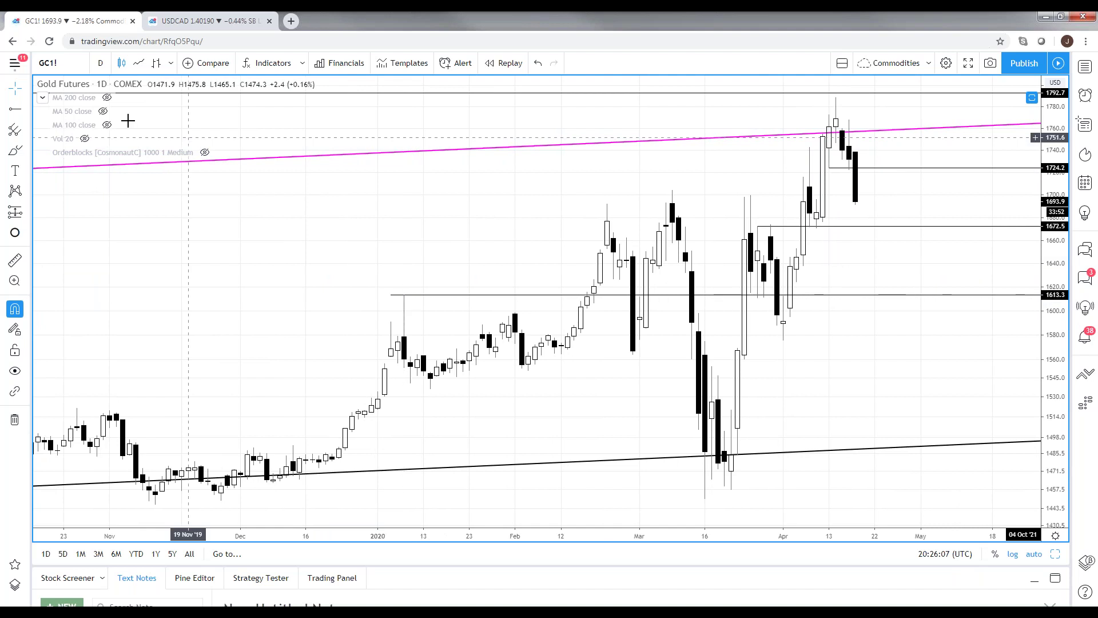
# Briefly show and hide the MA 50, then maximize TradeStation's gold 240-minute chart.
pyautogui.click(104, 115)
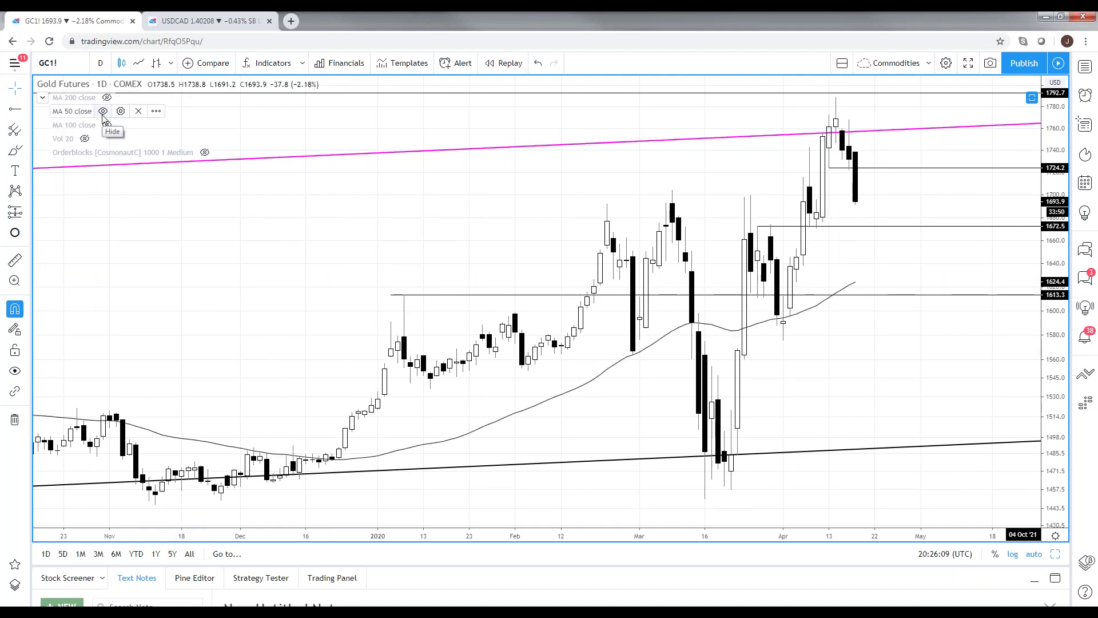
pyautogui.click(104, 113)
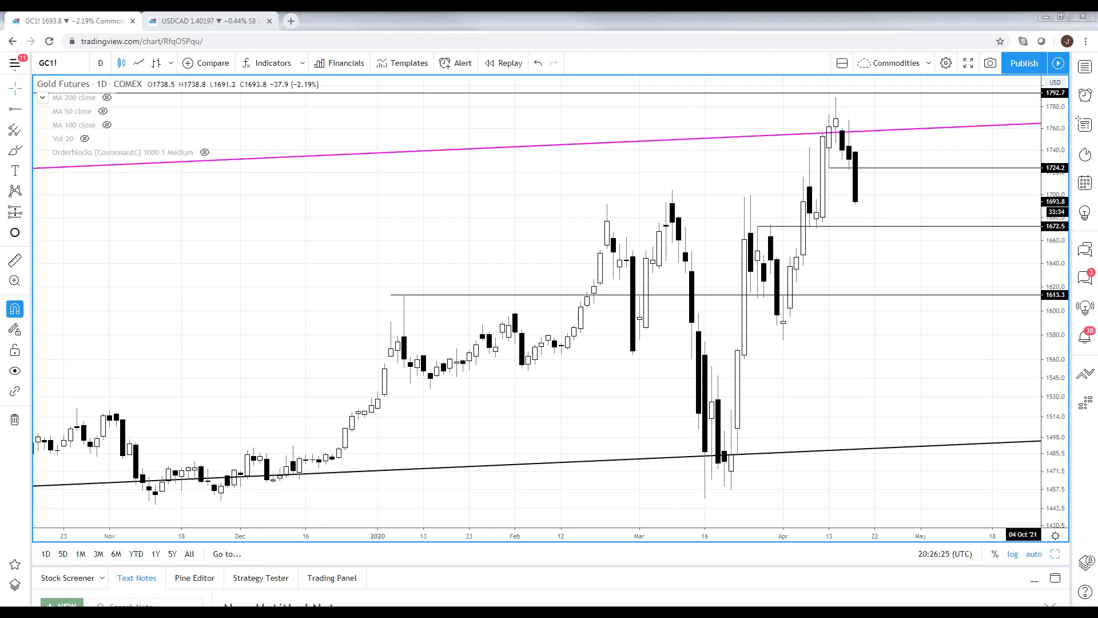
pyautogui.hotkey('alt', 'Tab')
pyautogui.doubleClick(909, 99)
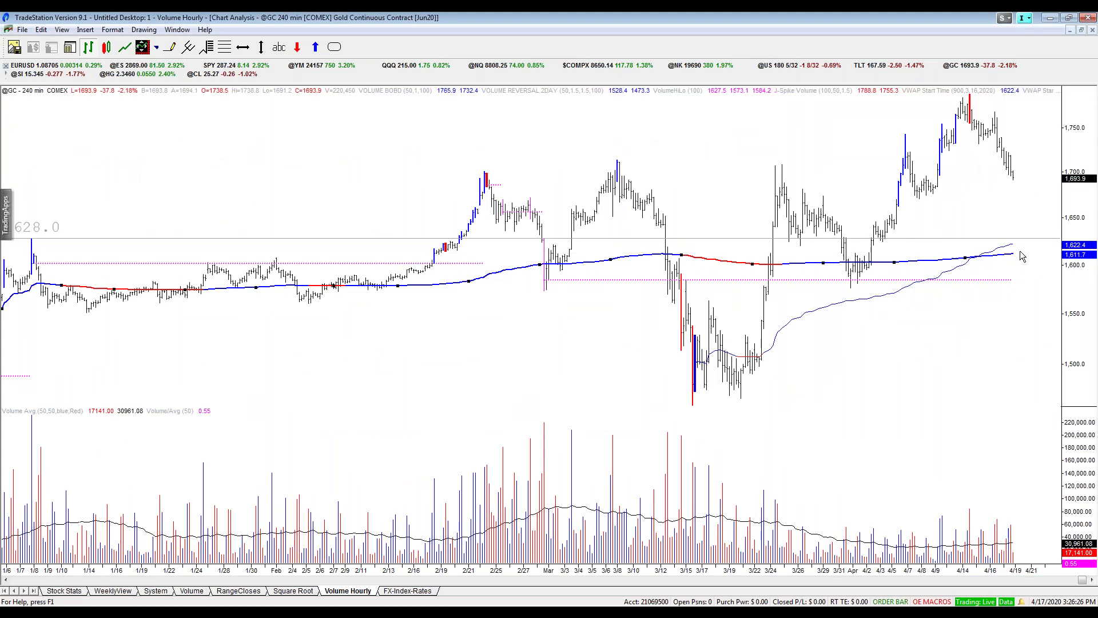
pyautogui.moveTo(1033, 258)
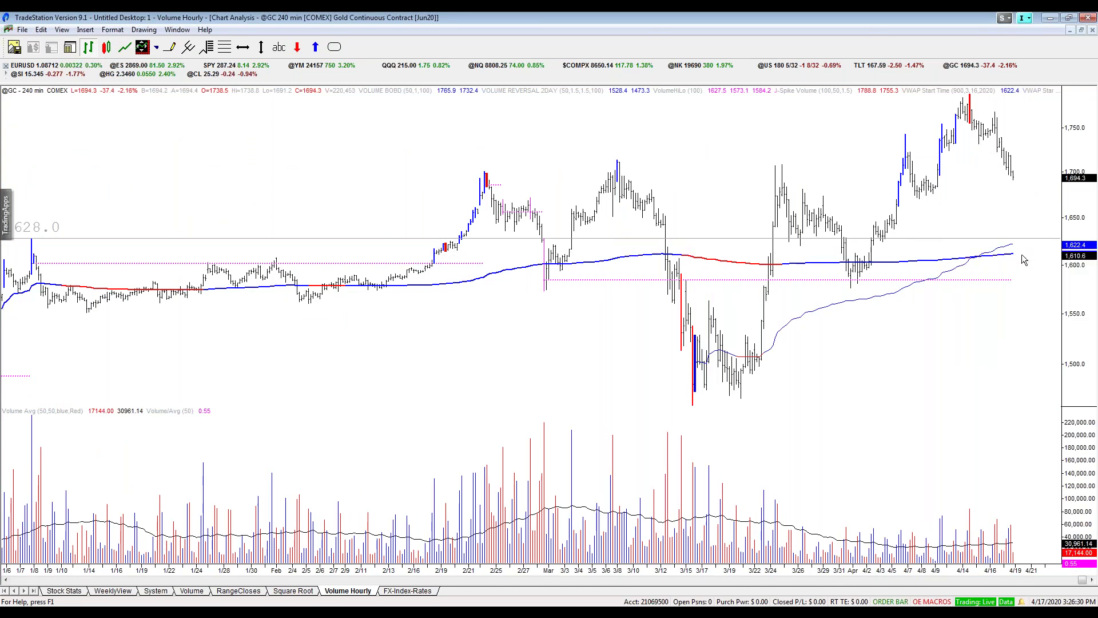
pyautogui.hotkey('ctrl', 'r')
pyautogui.hotkey('ctrl', 'r')
pyautogui.hotkey('ctrl', 'r')
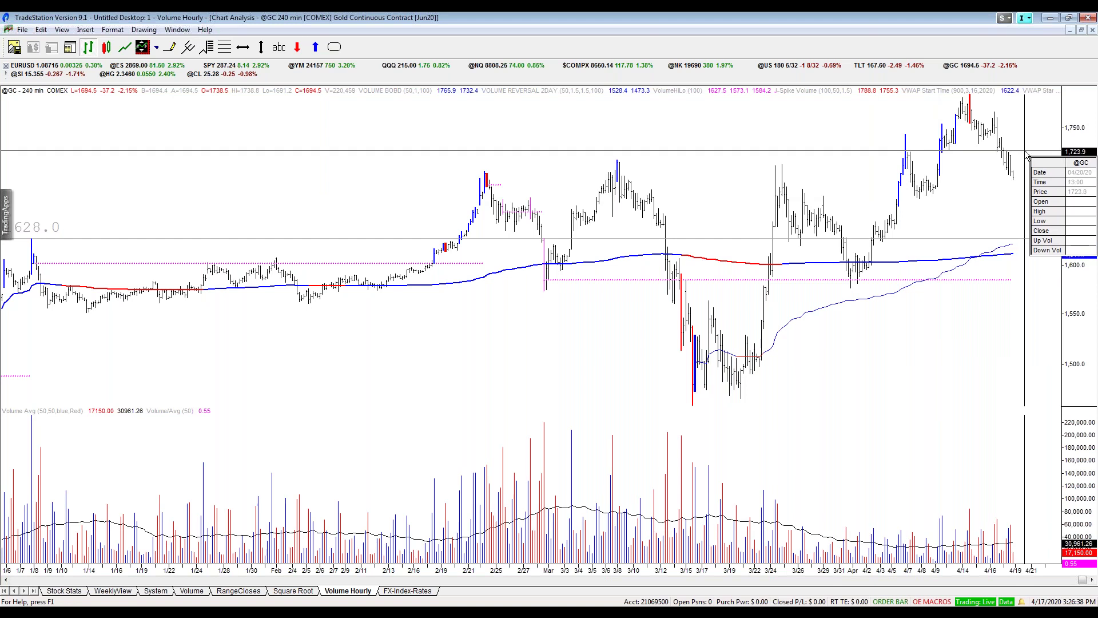
pyautogui.hotkey('ctrl', 'r')
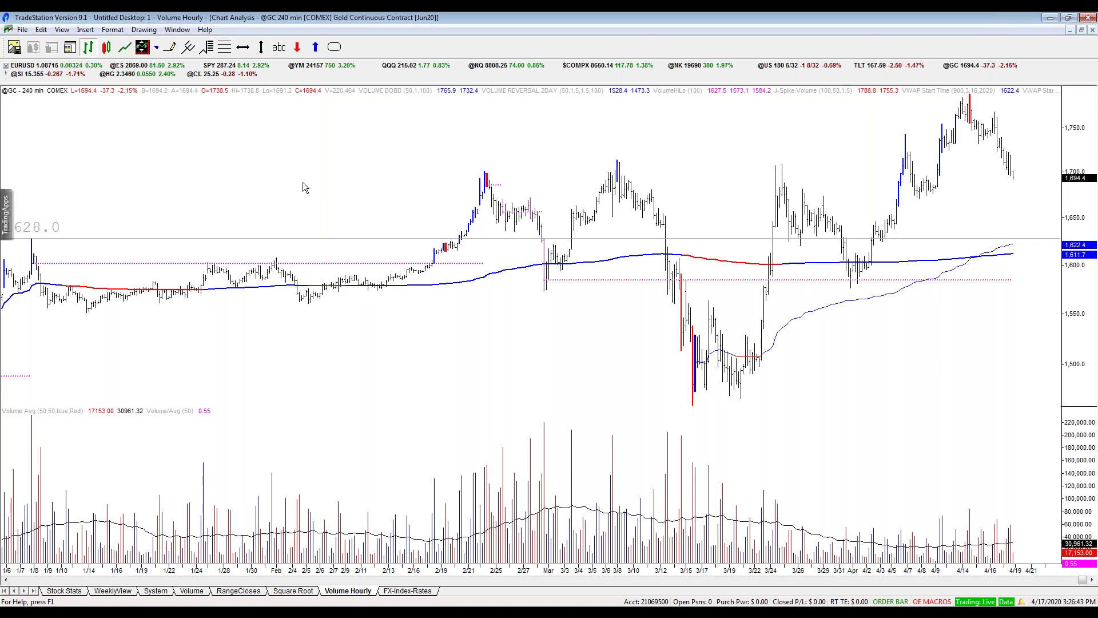
pyautogui.hotkey('ctrl', 'F5')
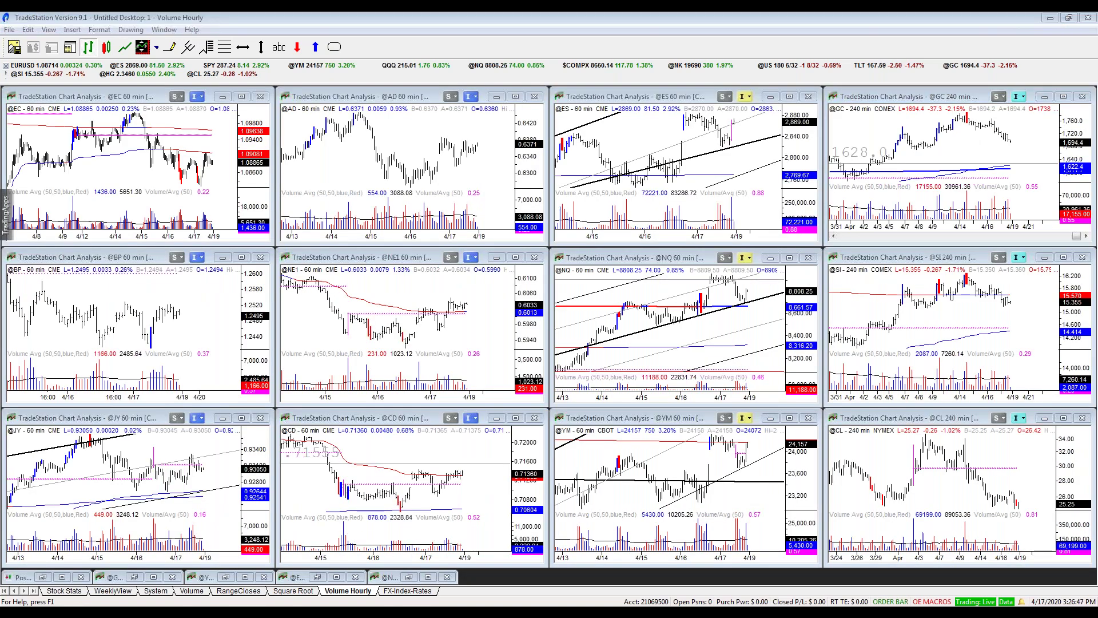
pyautogui.moveTo(137, 613)
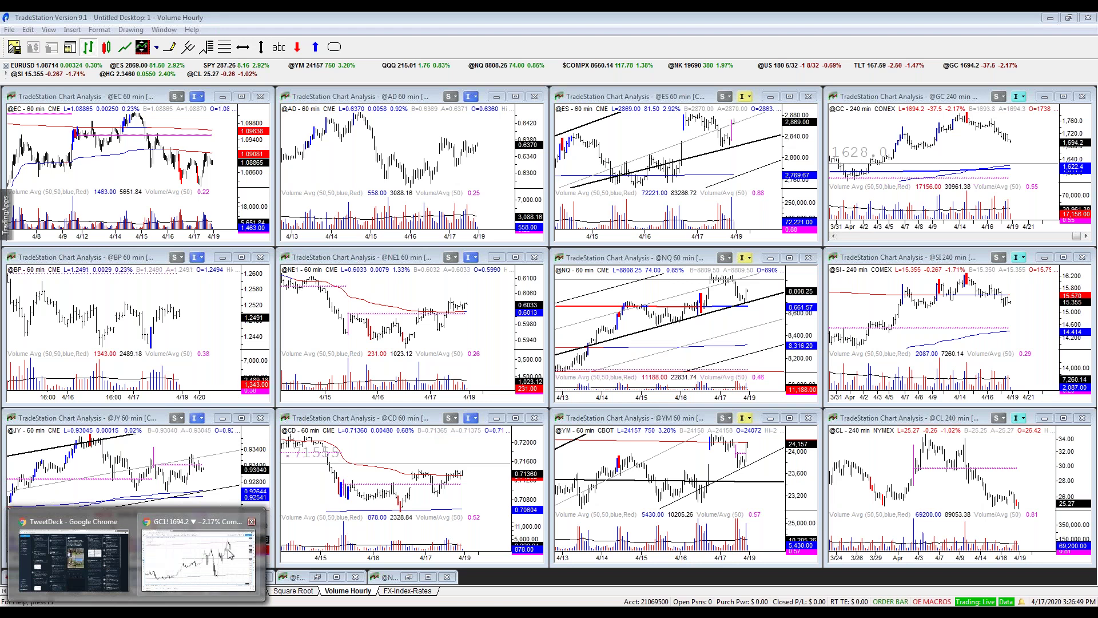
# Zoom the daily GC1! chart out to 2007–2020, then start a symbol search for XAUUSD.
pyautogui.click(229, 555)
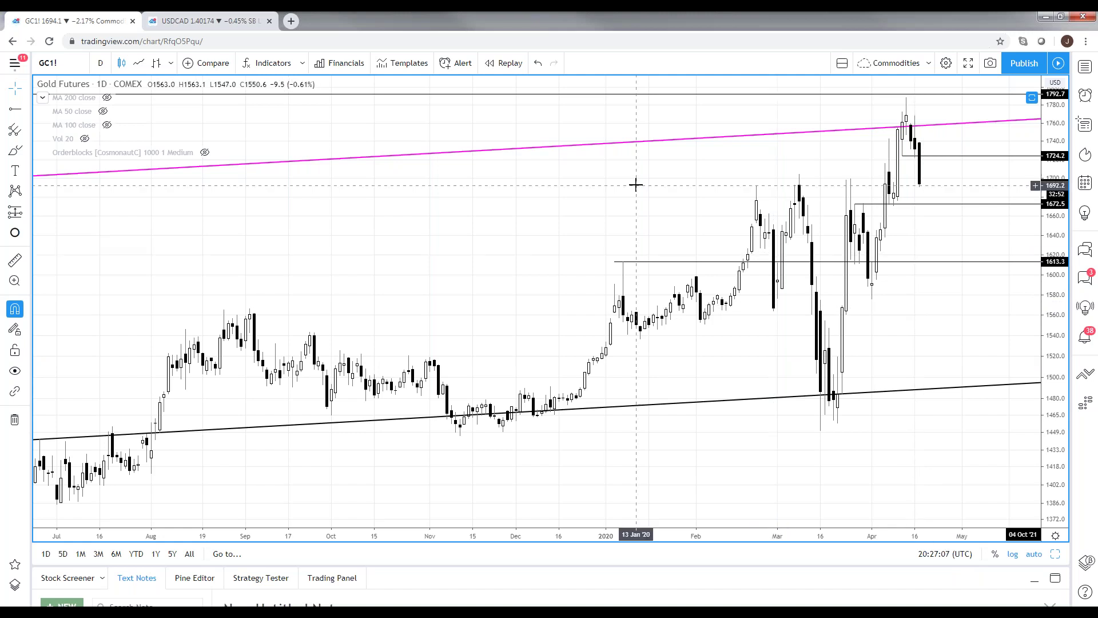
pyautogui.moveTo(635, 184); pyautogui.dragTo(468, 190)
pyautogui.scroll(-3, 466, 172)
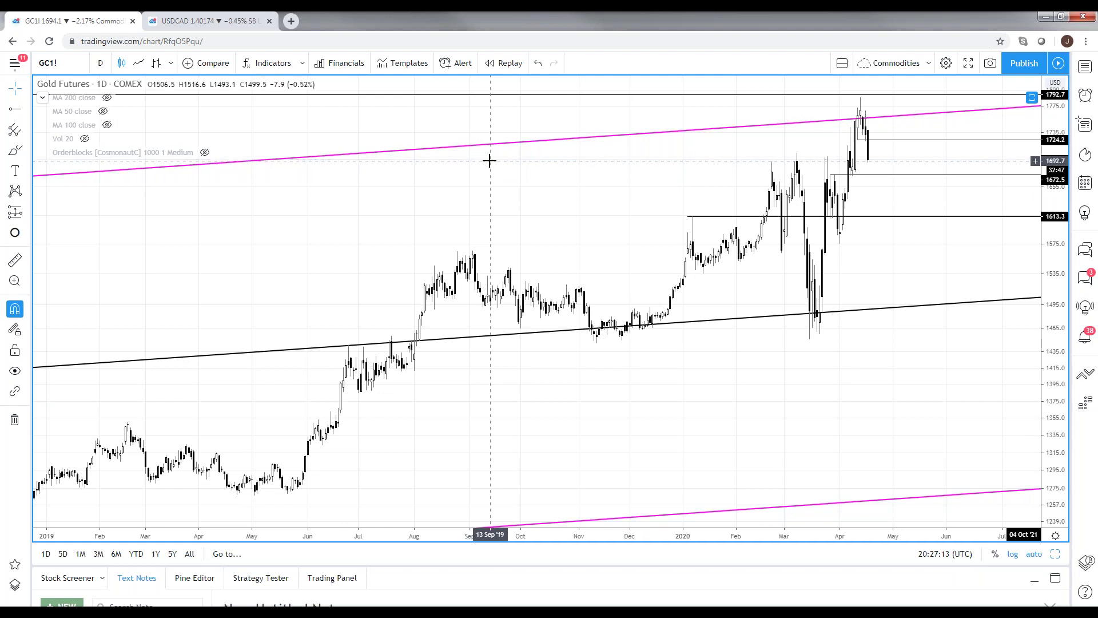
pyautogui.scroll(-5, 492, 163)
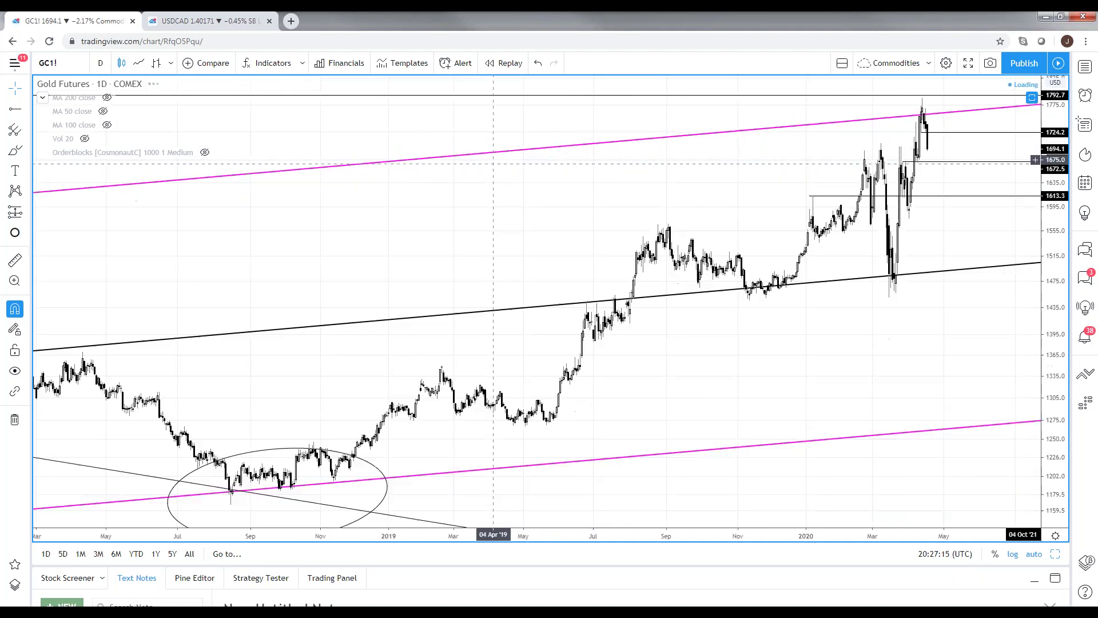
pyautogui.scroll(-5, 480, 252)
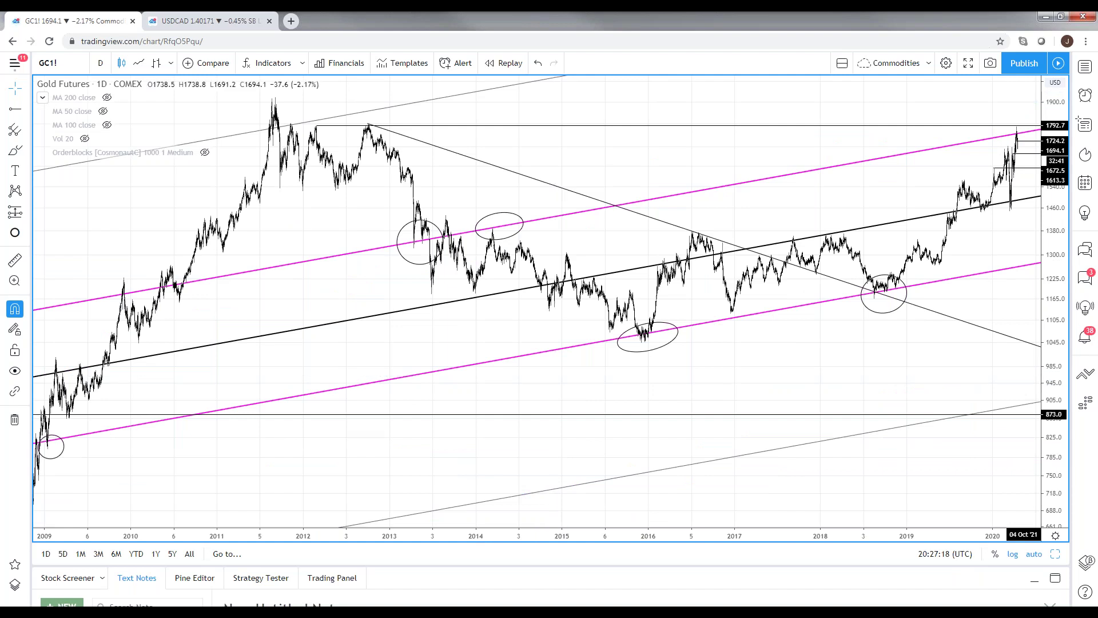
pyautogui.hotkey('alt', 'Tab')
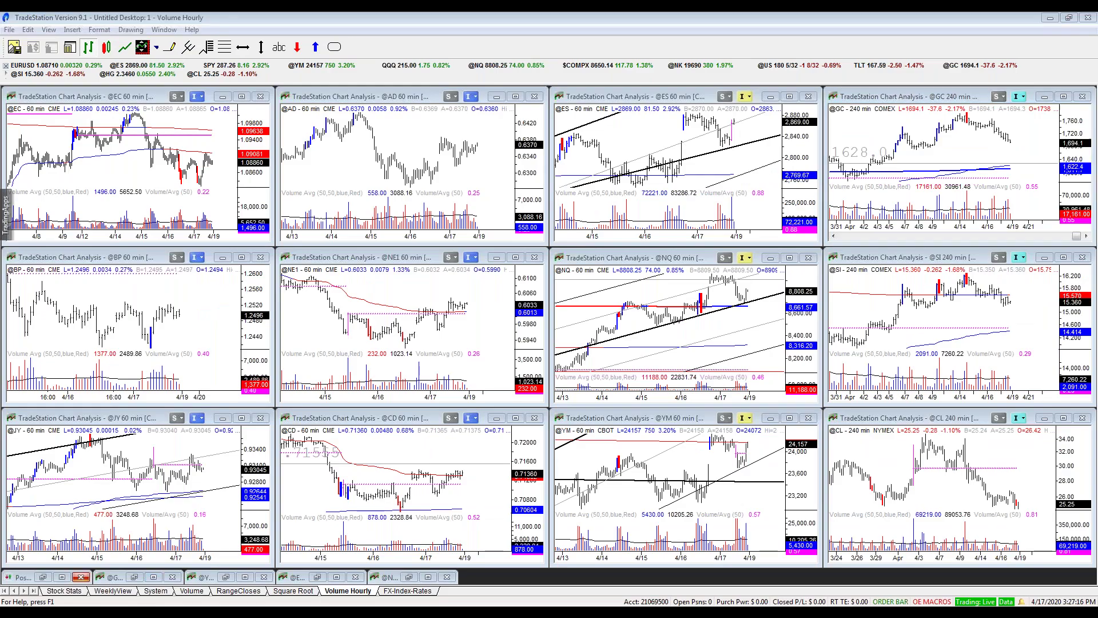
pyautogui.hotkey('alt', 'Tab')
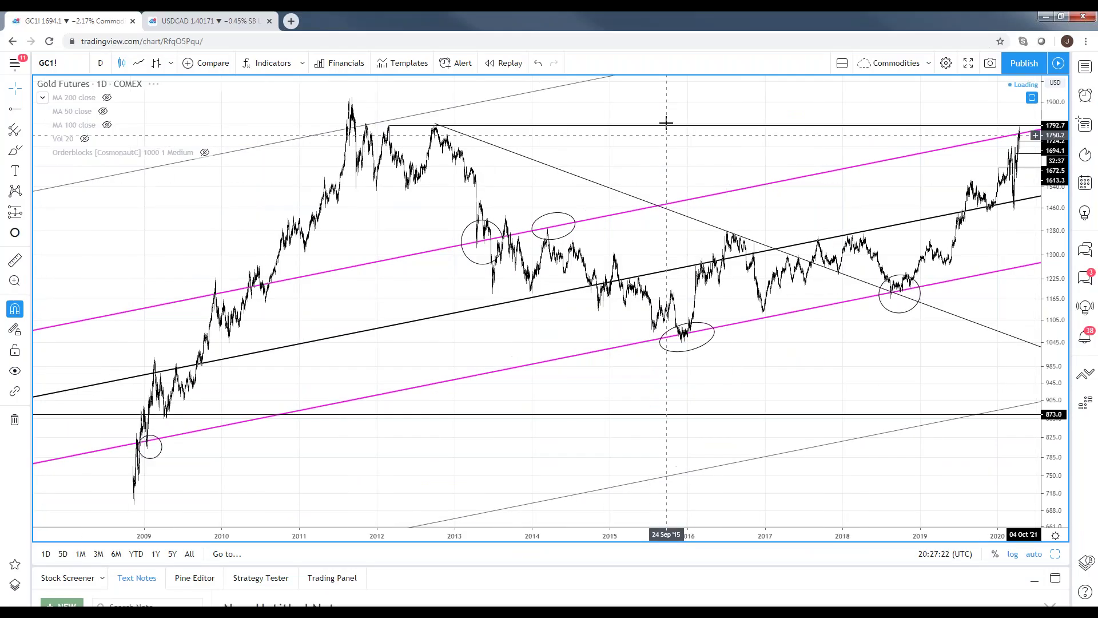
pyautogui.scroll(-2, 694, 247)
pyautogui.write('XAUUSD')
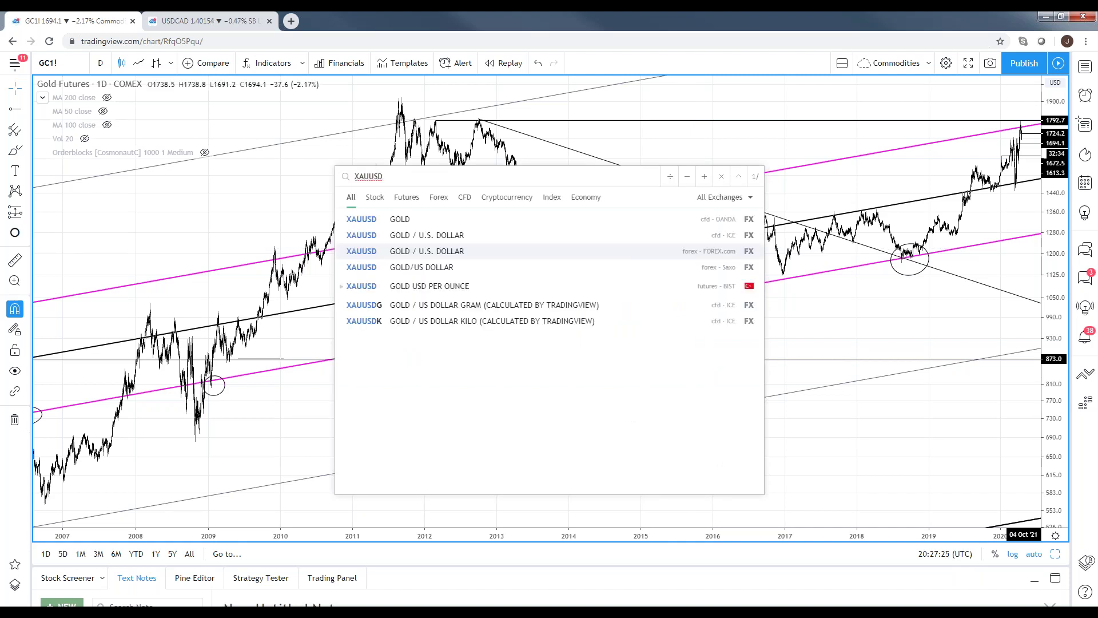
# Load XAUUSD gold spot on 1W candles, then reload GC1! gold futures on weekly.
pyautogui.press('Return')
pyautogui.write('1w')
pyautogui.press('Return')
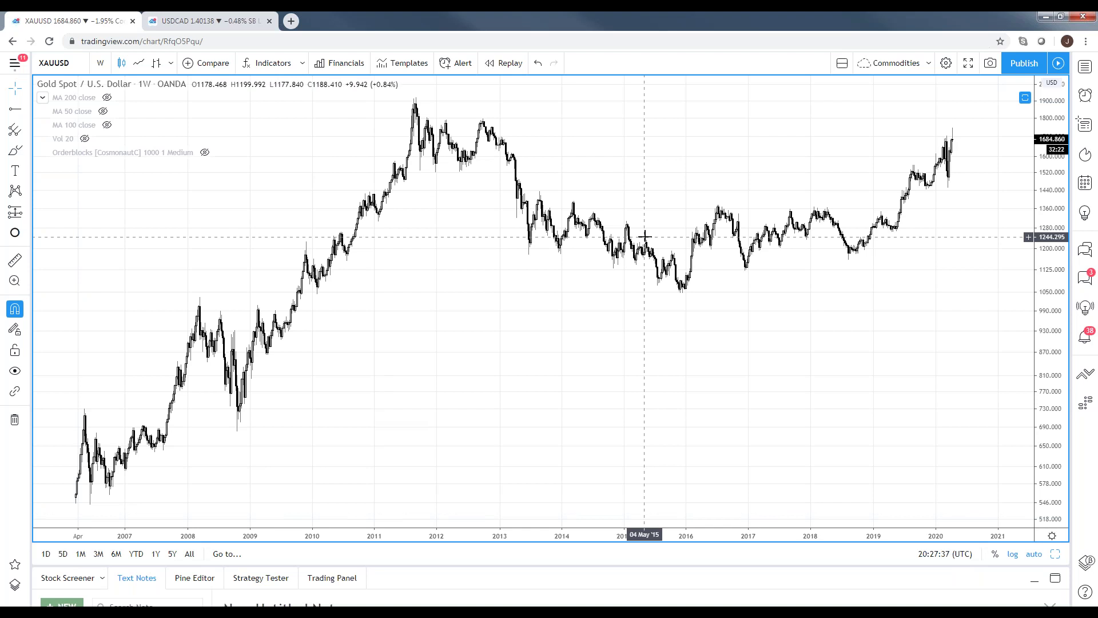
pyautogui.write('GC1!')
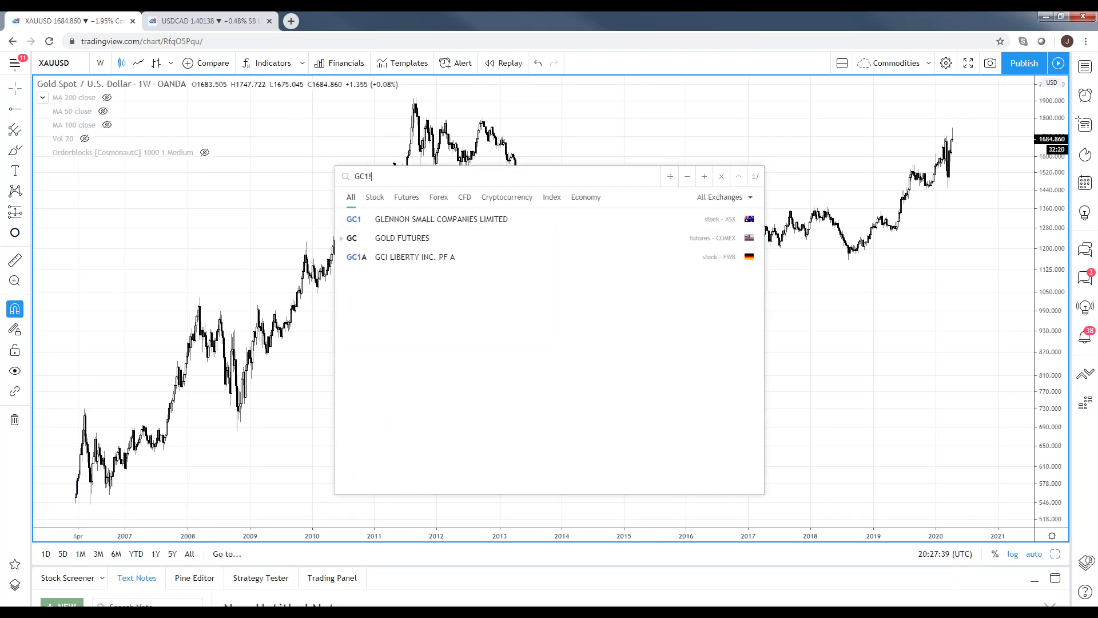
pyautogui.press('Return')
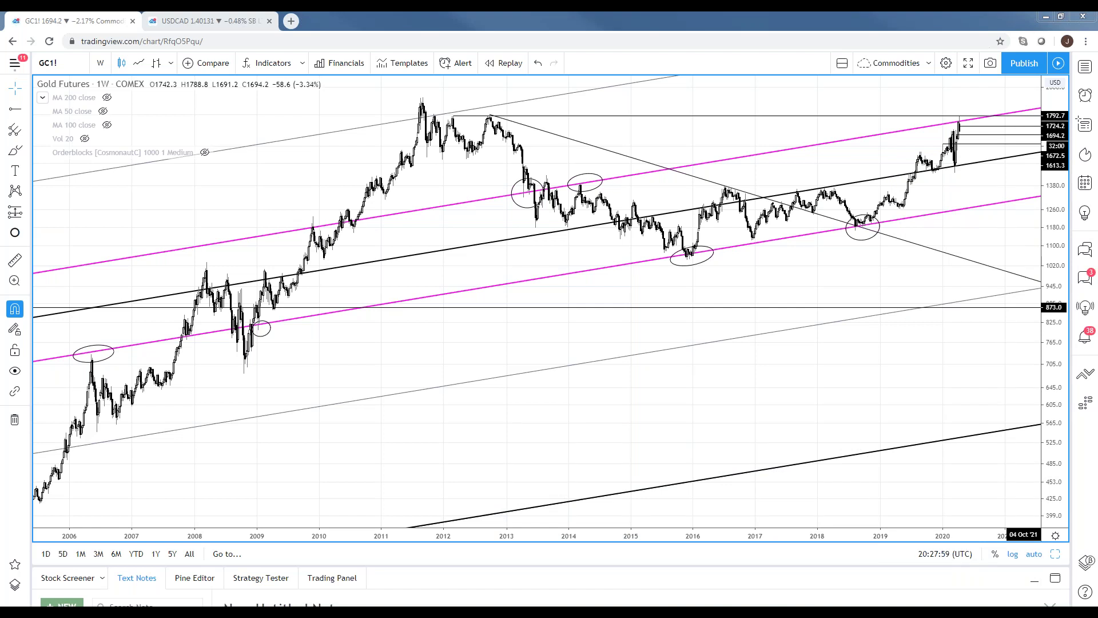
# Load the XAUUSD gold spot chart on the 1D interval.
pyautogui.scroll(3, 924, 428)
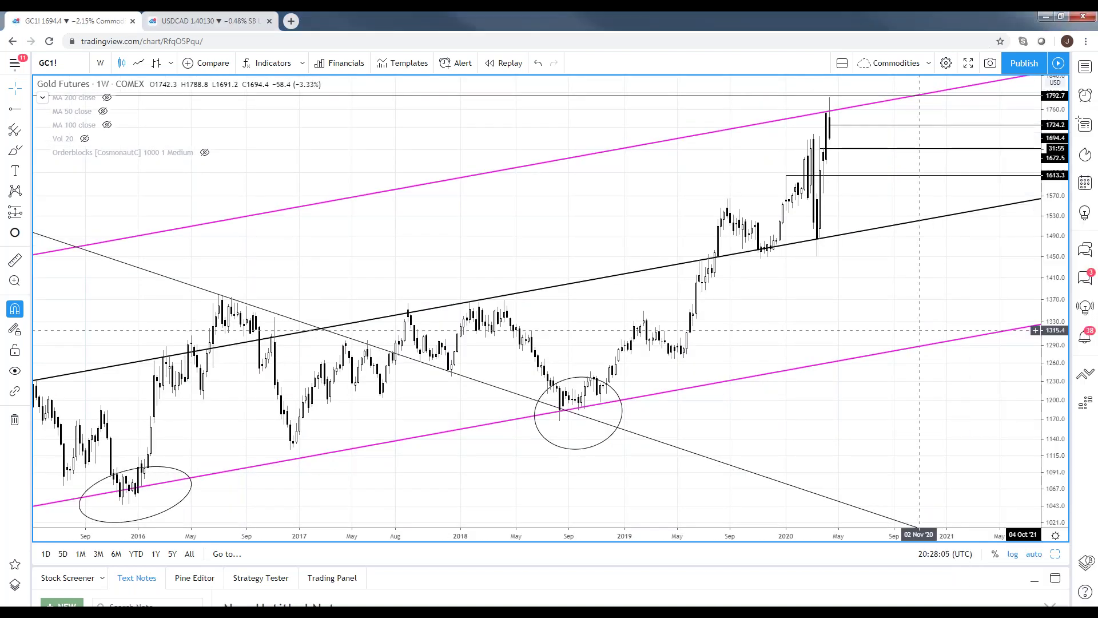
pyautogui.scroll(2, 188, 243)
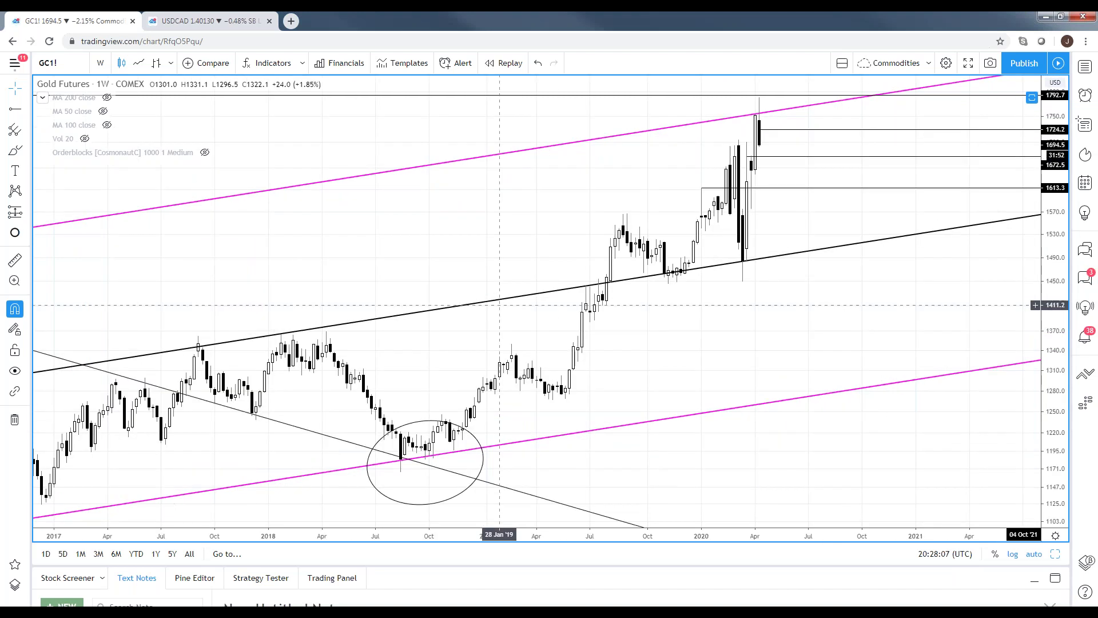
pyautogui.write('XA')
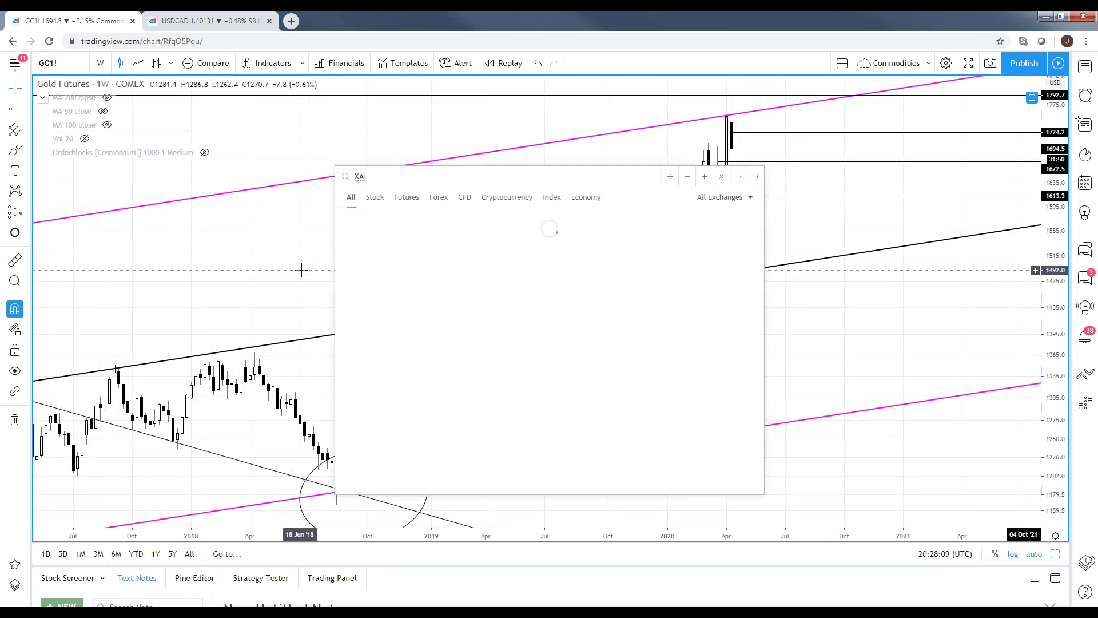
pyautogui.write('UUSDA')
pyautogui.press('BackSpace')
pyautogui.press('Return')
pyautogui.write('1D')
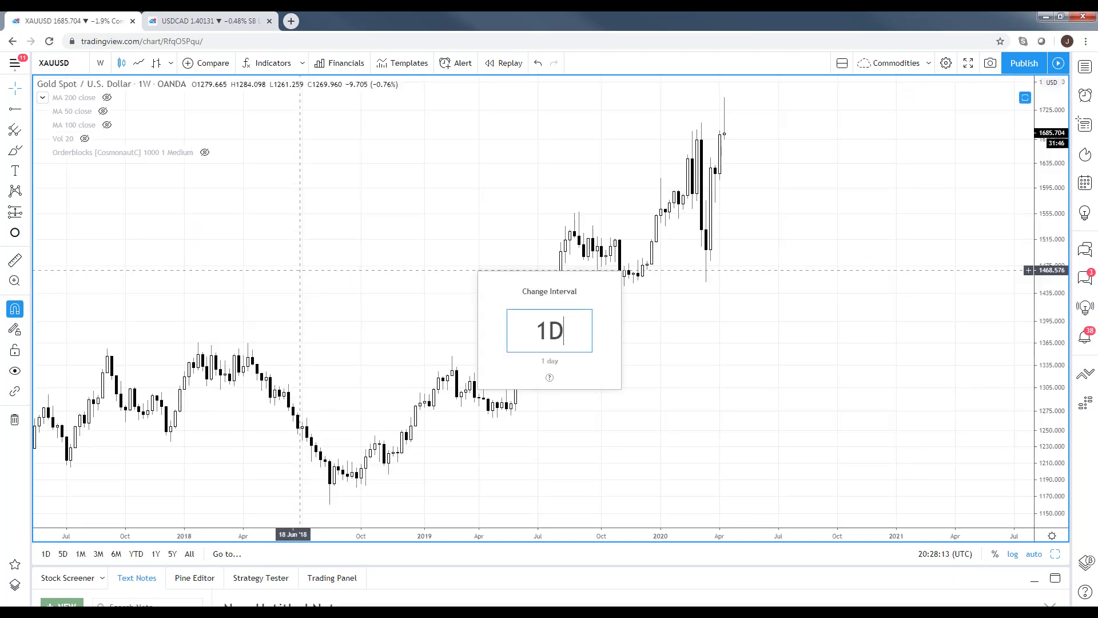
pyautogui.press('Return')
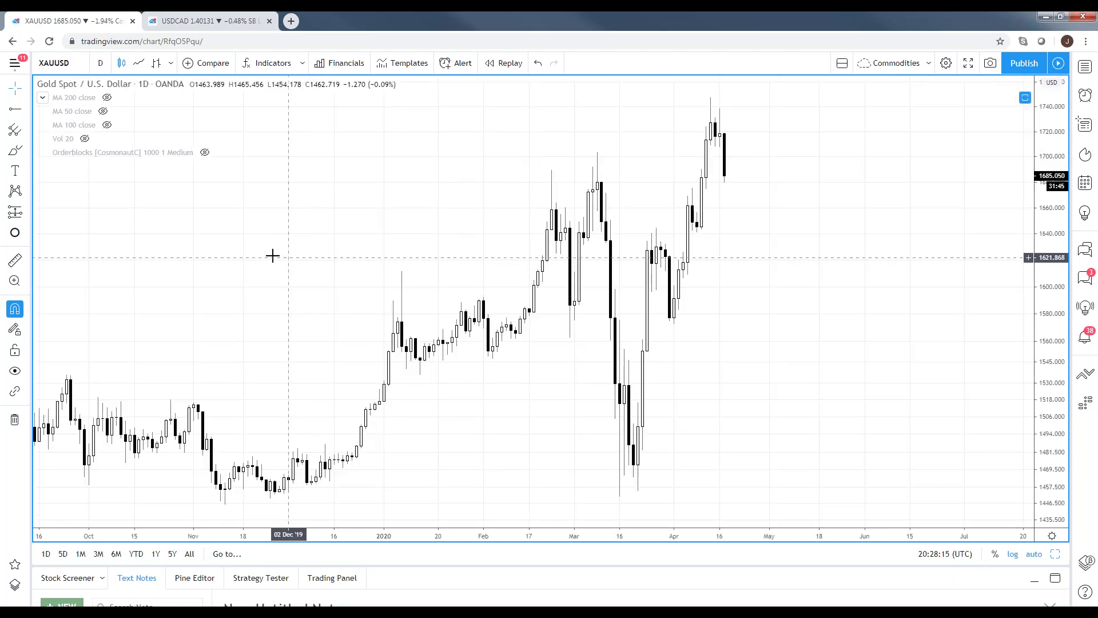
# Zoom the daily gold spot chart in on early 2020 to April, then start a gold futures search.
pyautogui.scroll(2, 320, 274)
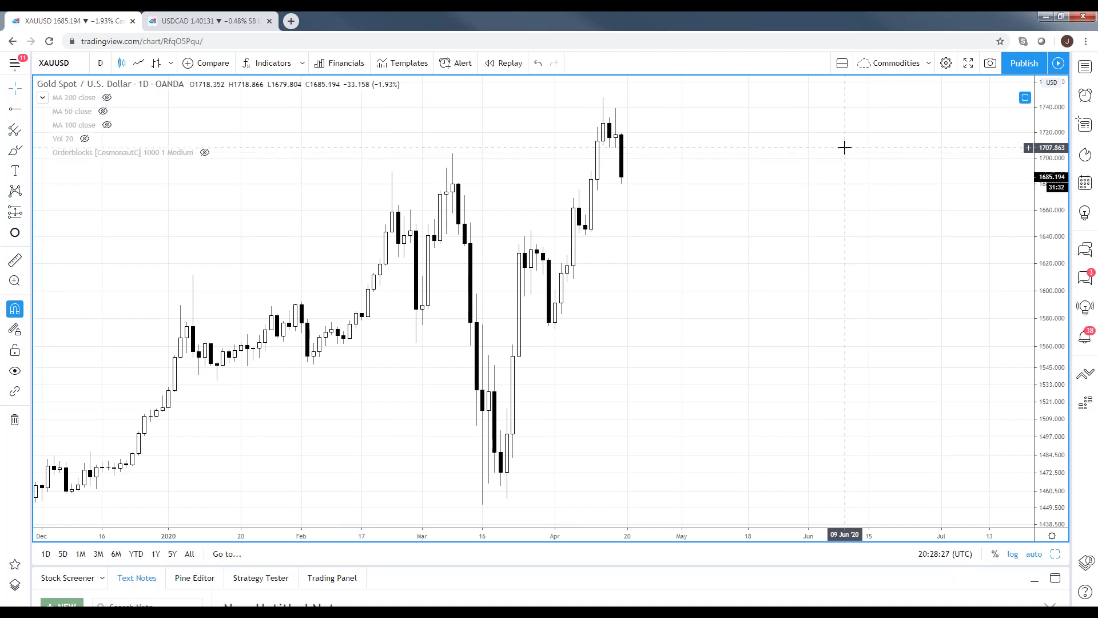
pyautogui.hscroll(-5, 750, 214)
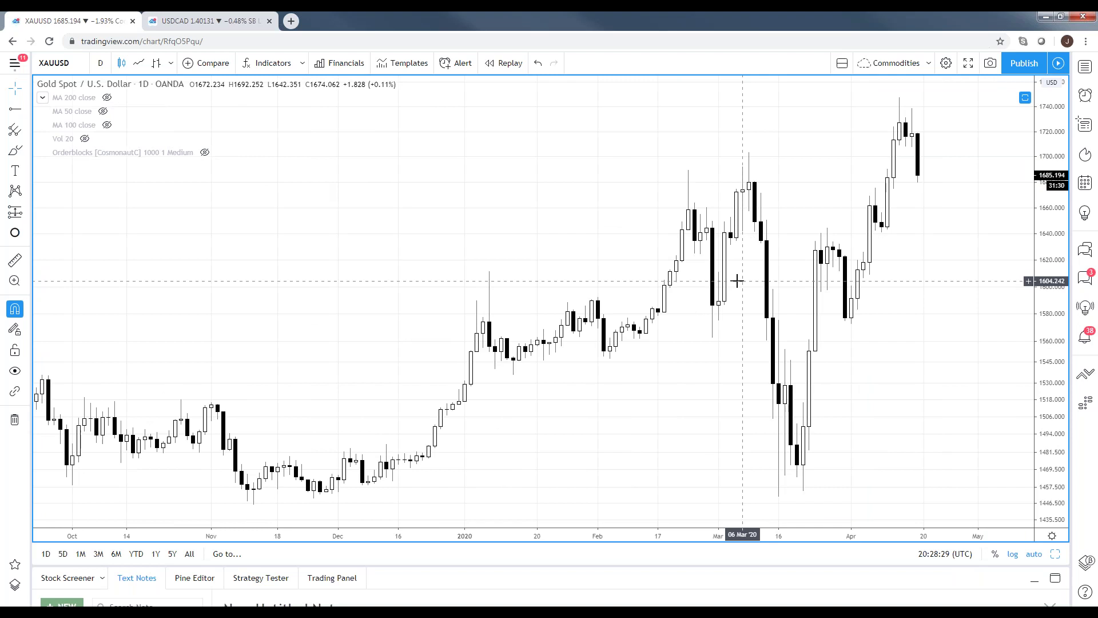
pyautogui.scroll(3, 735, 282)
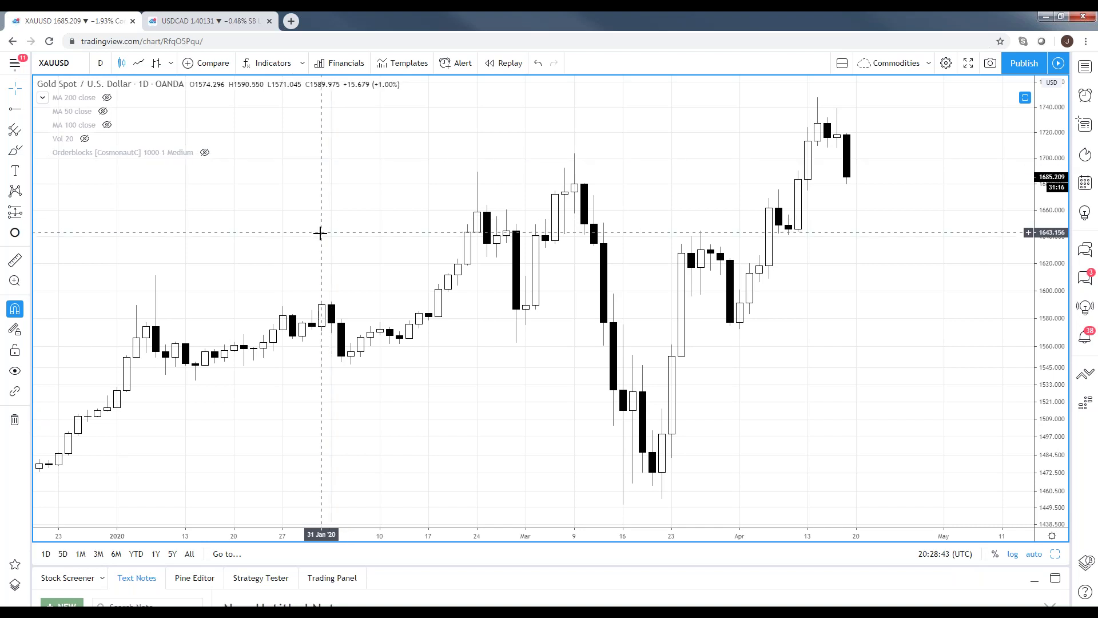
pyautogui.write('G')
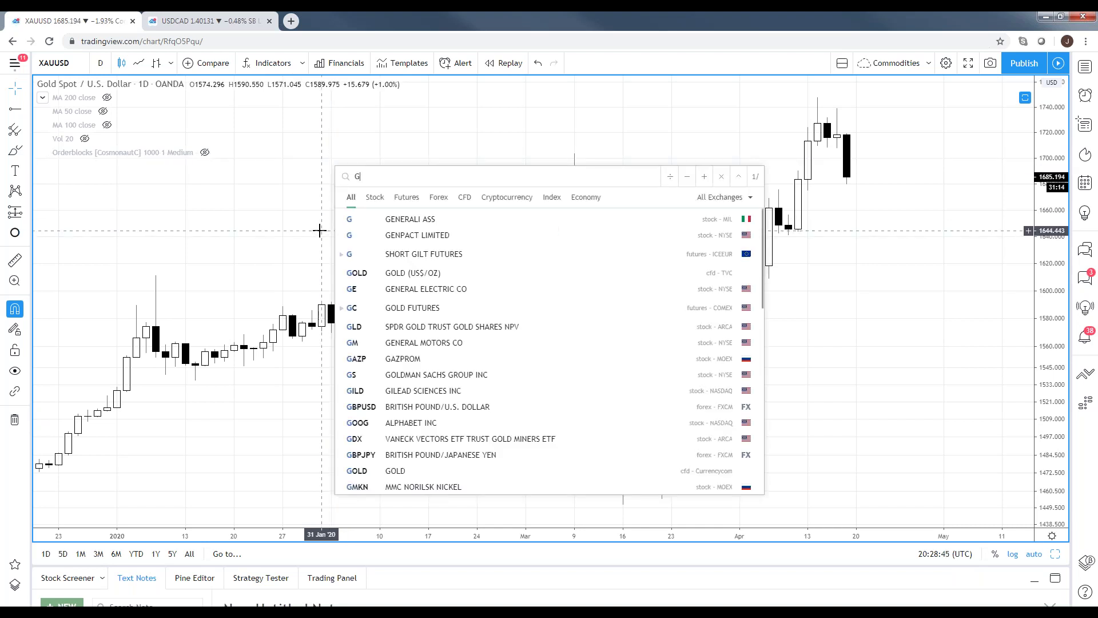
pyautogui.write('C!!')
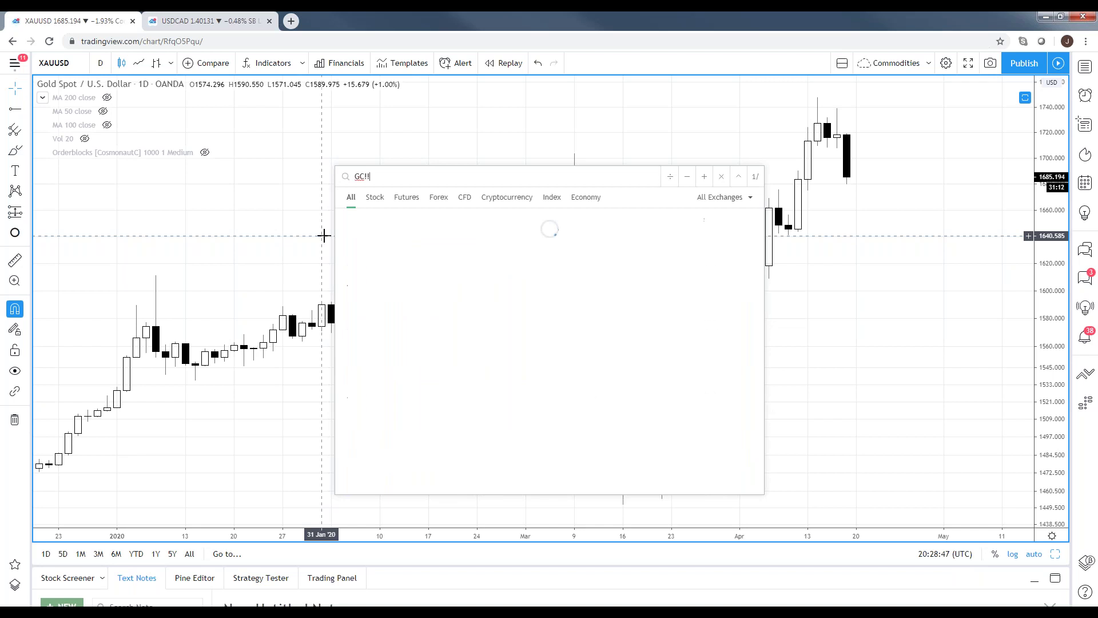
# Reload GC1! gold futures on daily candles and pan to frame recent months.
pyautogui.press('Return')
pyautogui.write('GC1!')
pyautogui.press('Return')
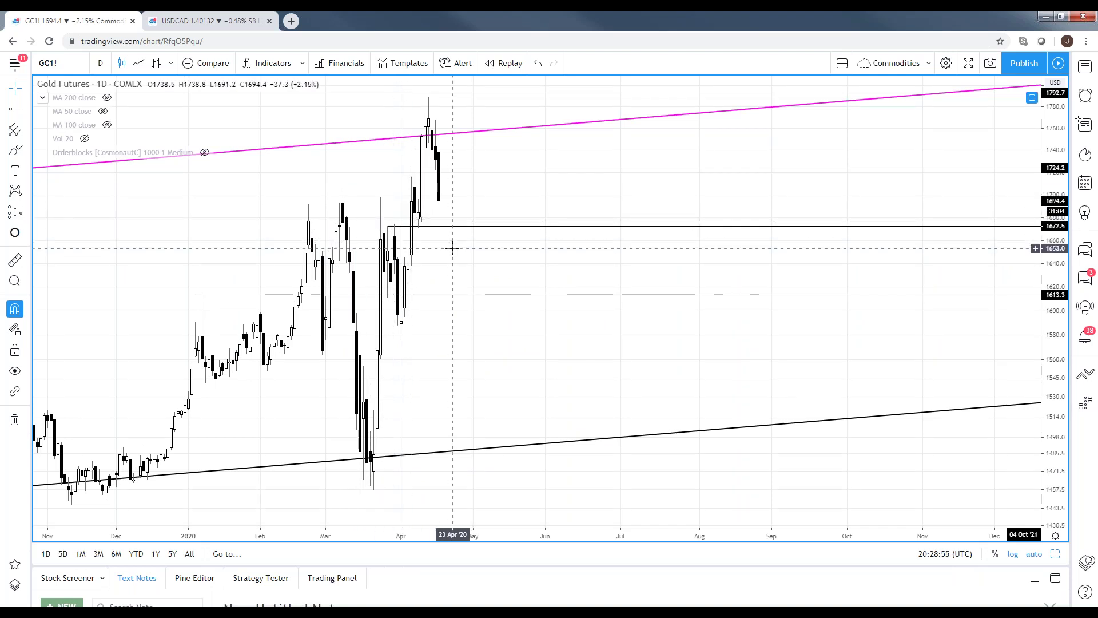
pyautogui.moveTo(453, 248); pyautogui.dragTo(741, 275)
pyautogui.scroll(2, 736, 294)
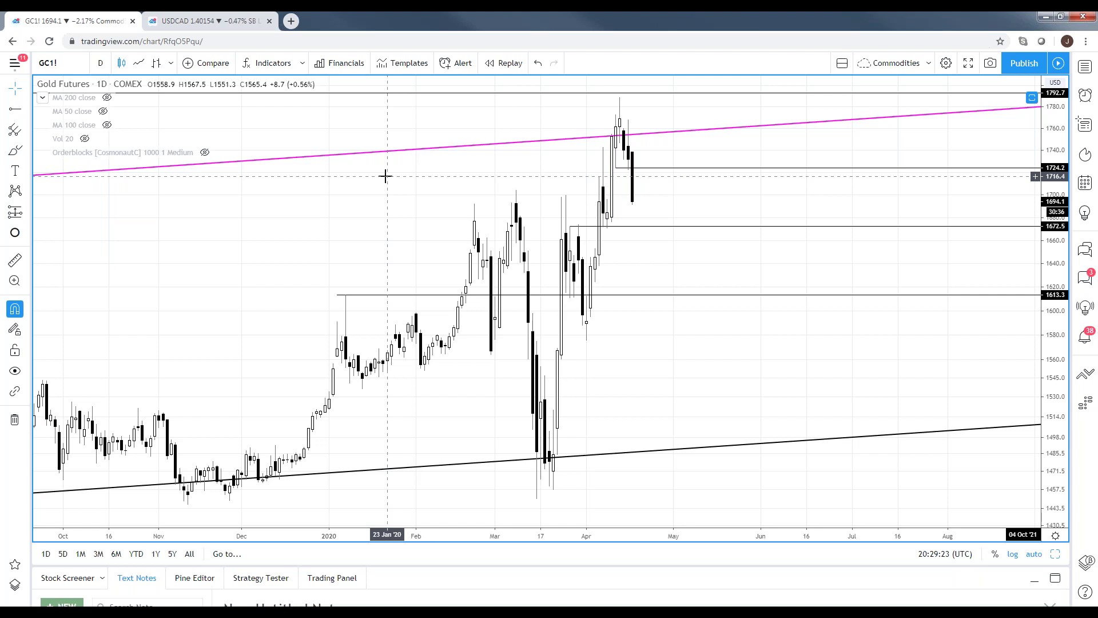
# Load Silver Futures SI1! on 1W candles and review its long-term channel toward recent years.
pyautogui.write('SI1')
pyautogui.press('Return')
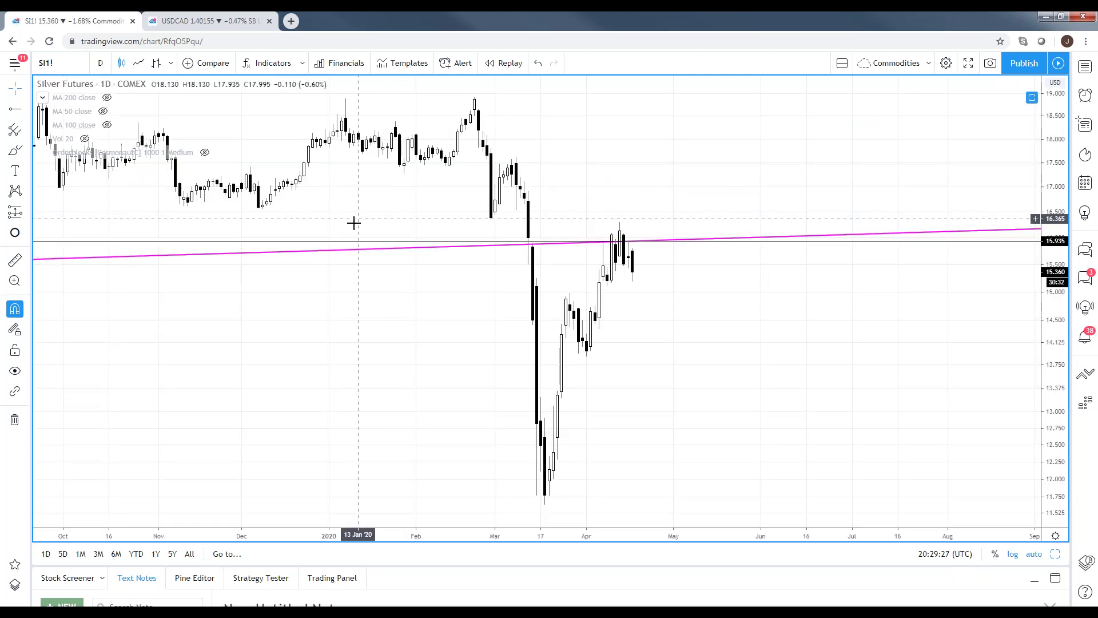
pyautogui.write('1w')
pyautogui.press('Return')
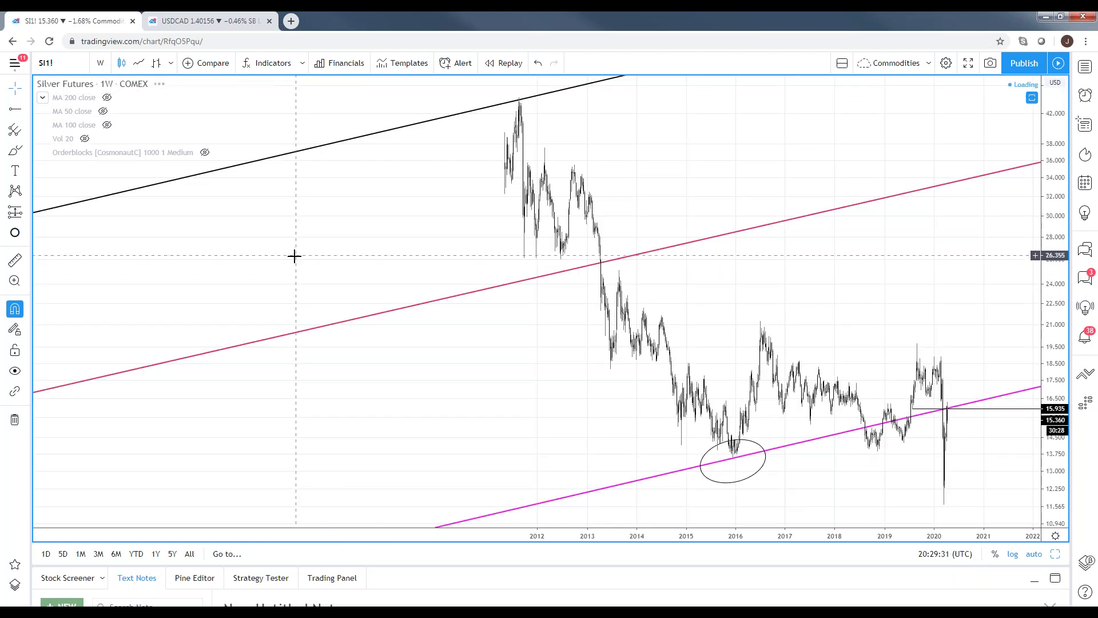
pyautogui.scroll(-5, 416, 466)
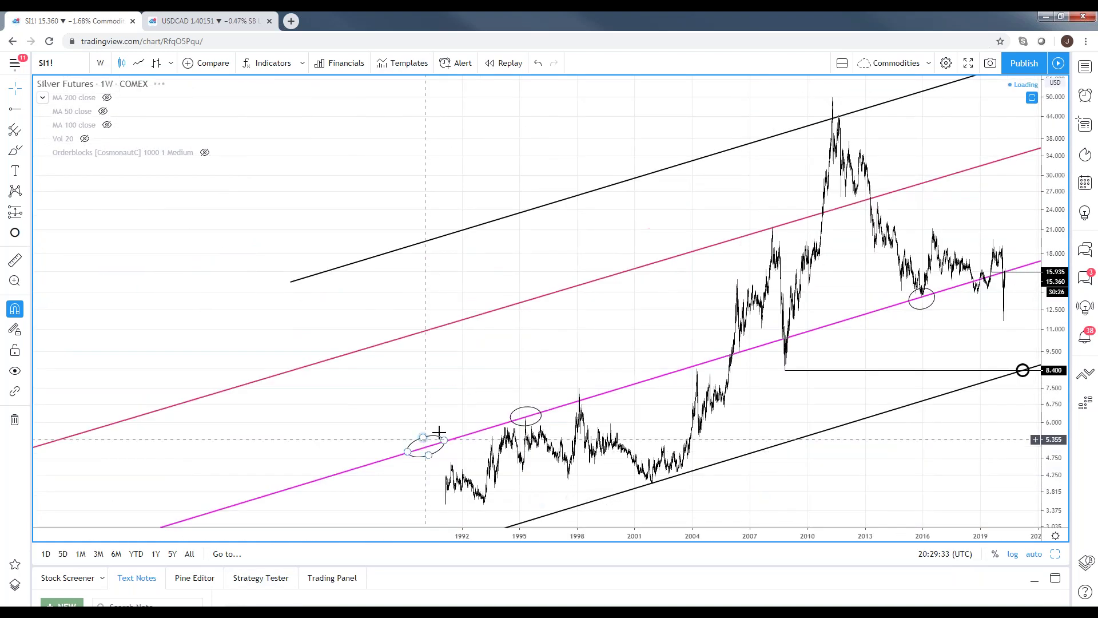
pyautogui.scroll(-3, 900, 452)
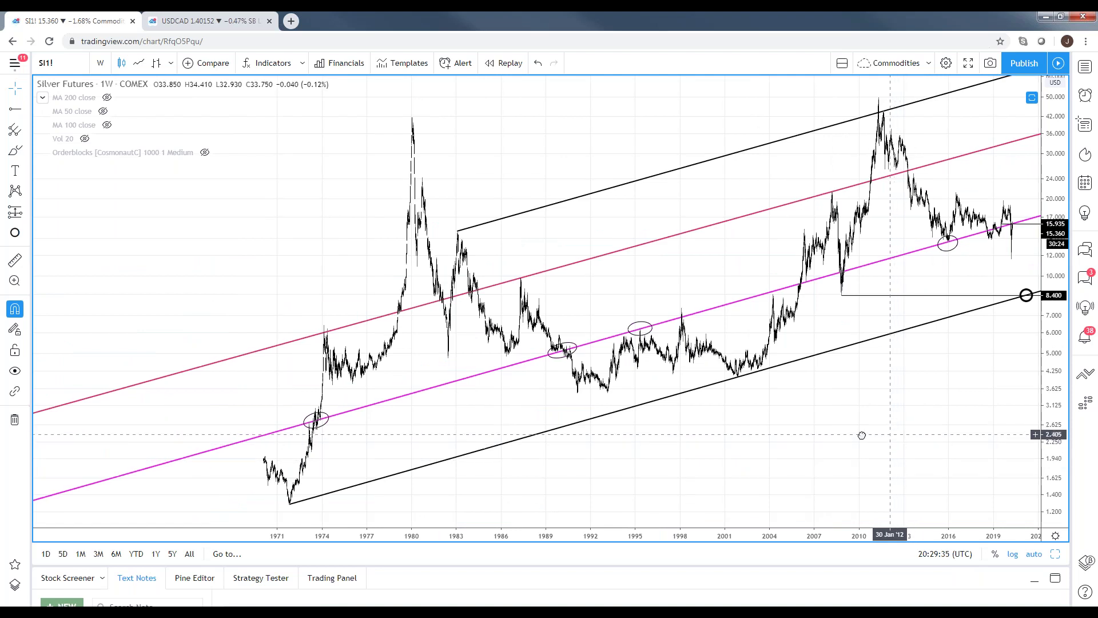
pyautogui.scroll(2, 812, 437)
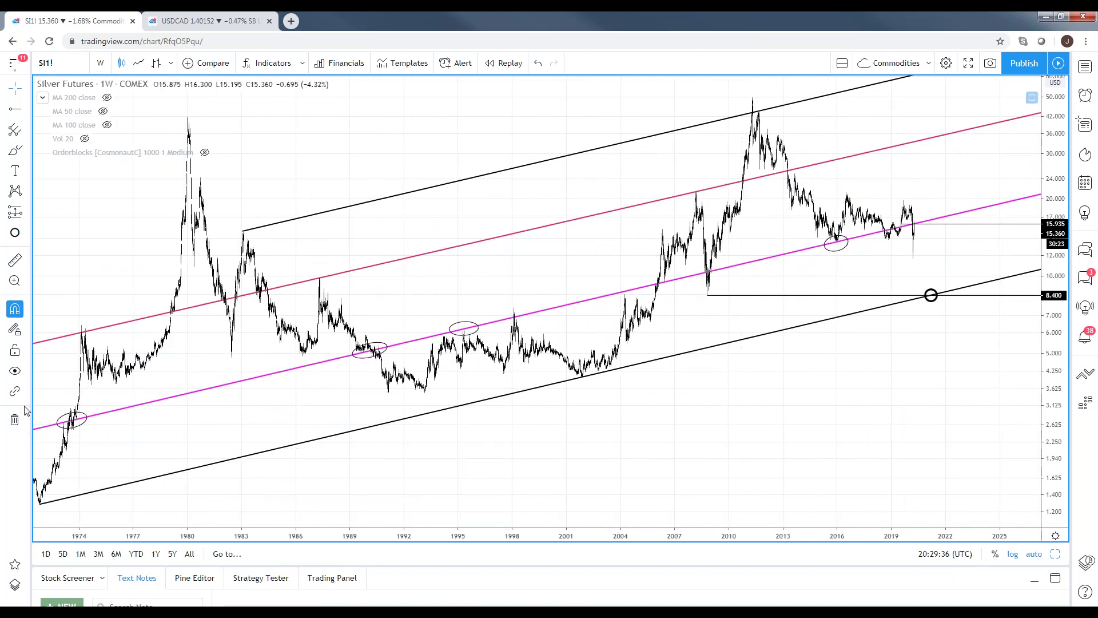
pyautogui.moveTo(909, 386); pyautogui.dragTo(982, 421)
# Check silver on 1D, then return to 1W zoomed on 2018 through early 2021.
pyautogui.write('1D')
pyautogui.press('Return')
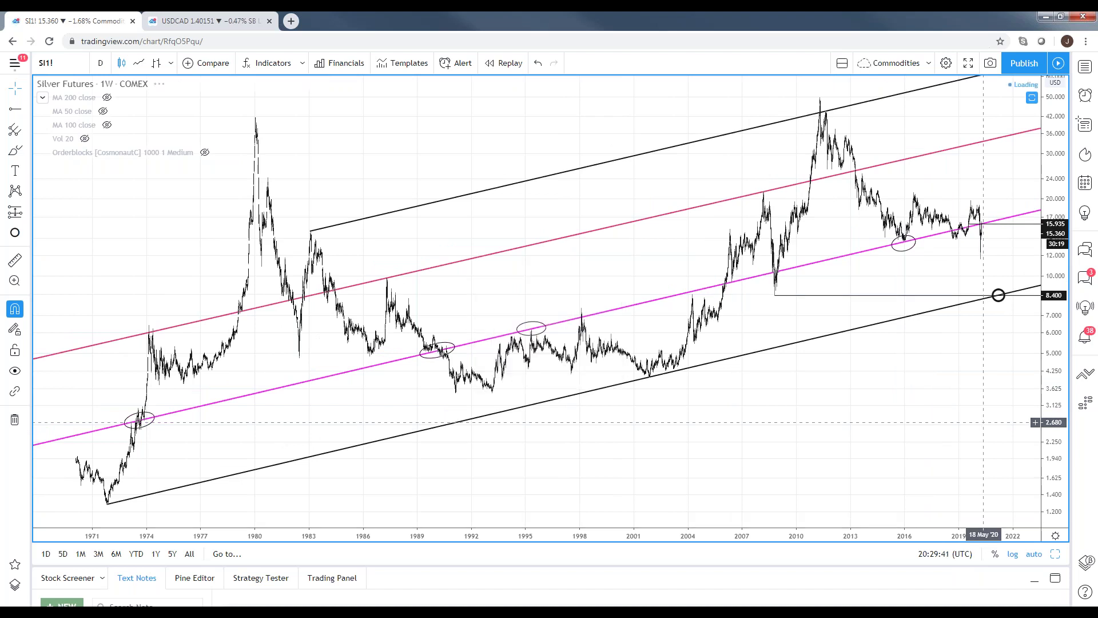
pyautogui.scroll(5, 809, 375)
pyautogui.scroll(3, 653, 249)
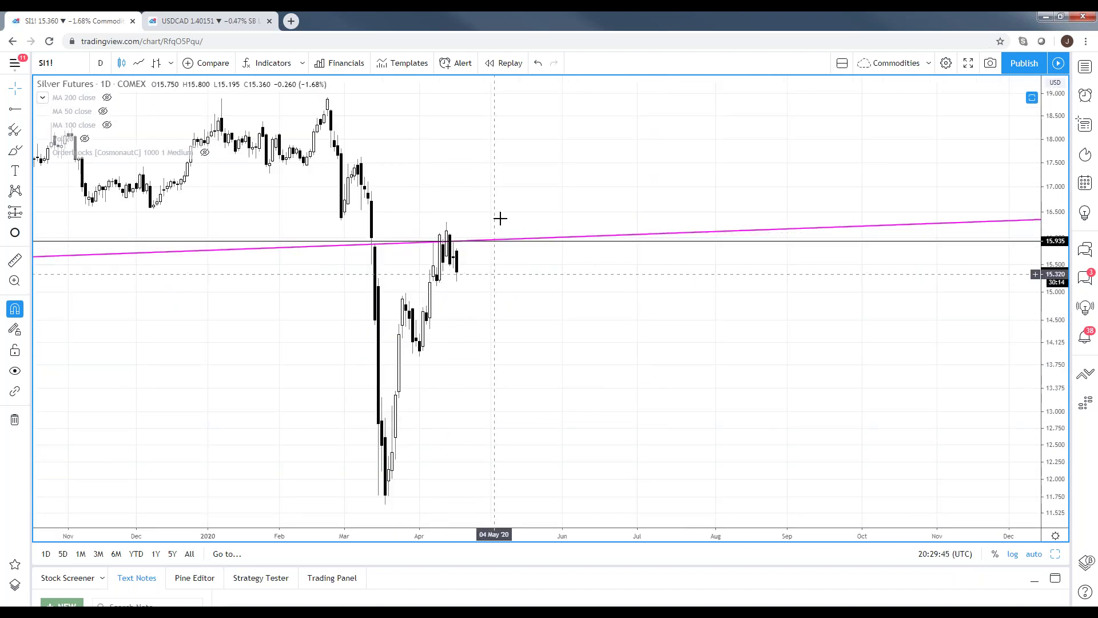
pyautogui.write('1W')
pyautogui.press('Return')
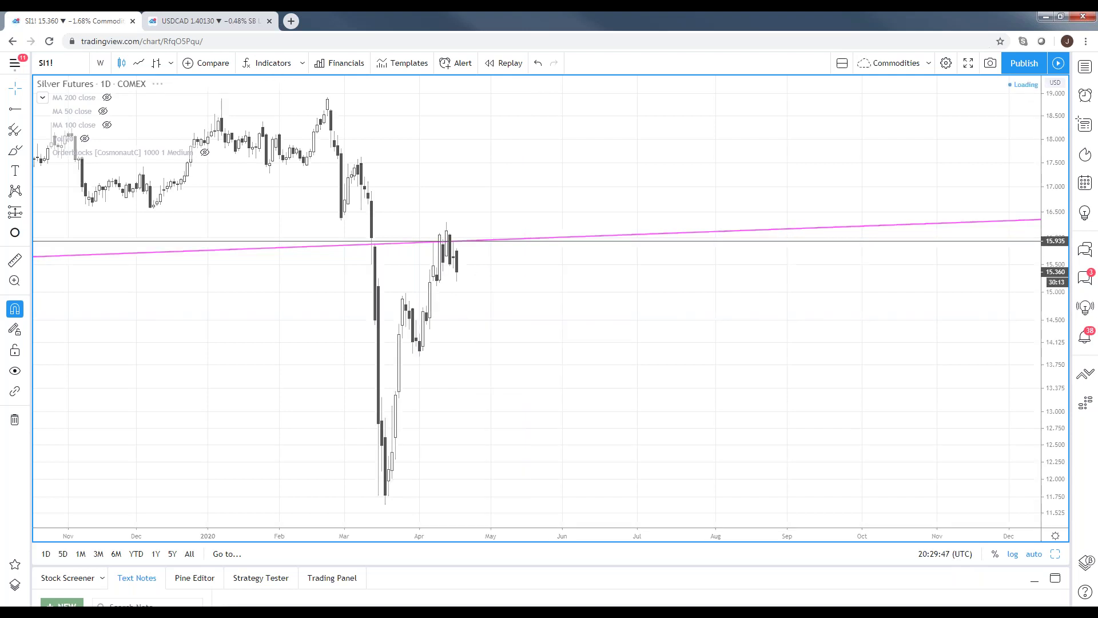
pyautogui.scroll(-3, 373, 351)
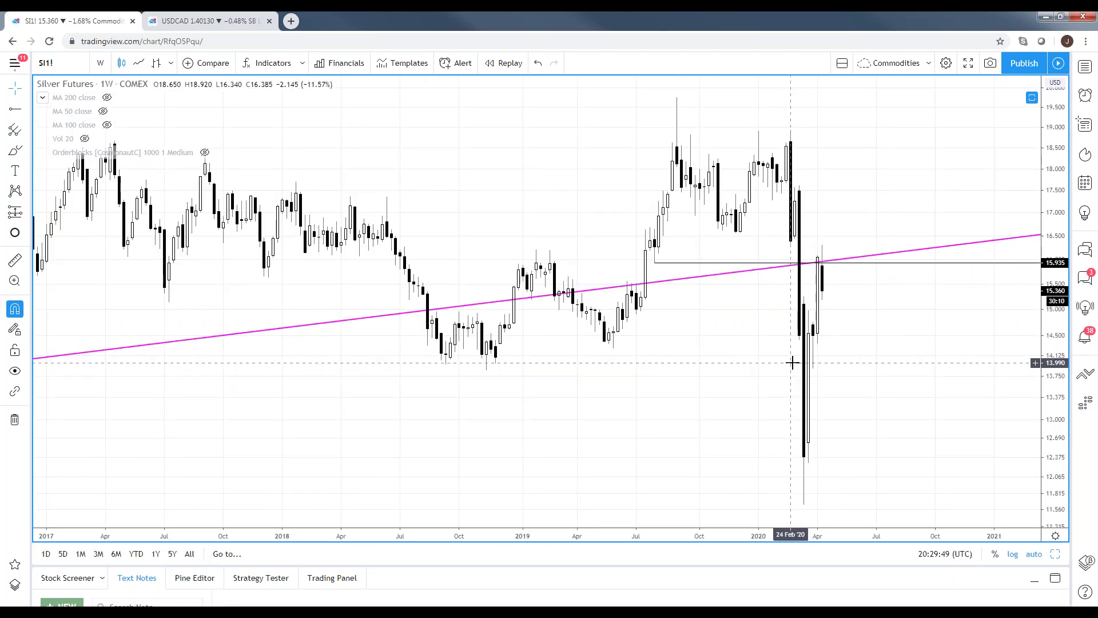
pyautogui.scroll(2, 792, 363)
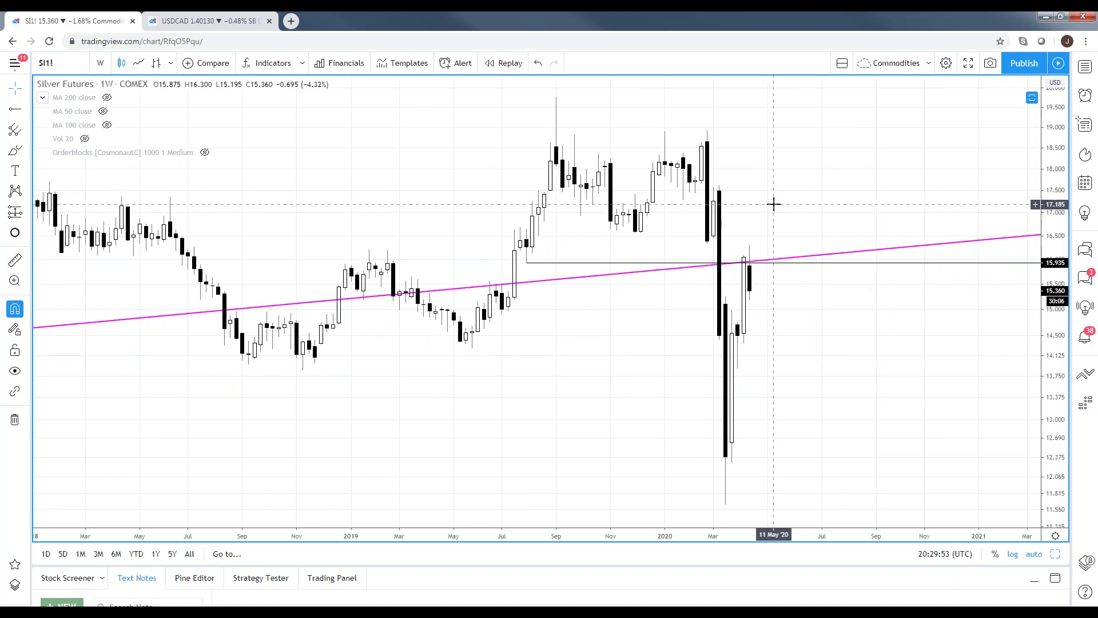
# Load the XAGUSD spot silver chart, abandoning a DX dollar-index search midway.
pyautogui.write('XAGUSD')
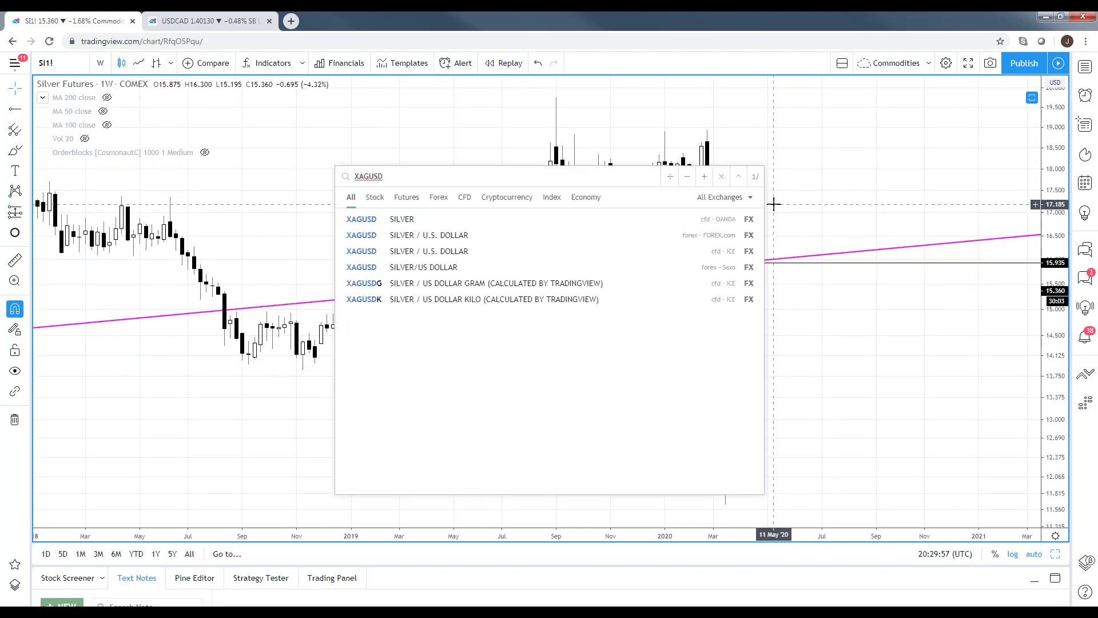
pyautogui.press('Return')
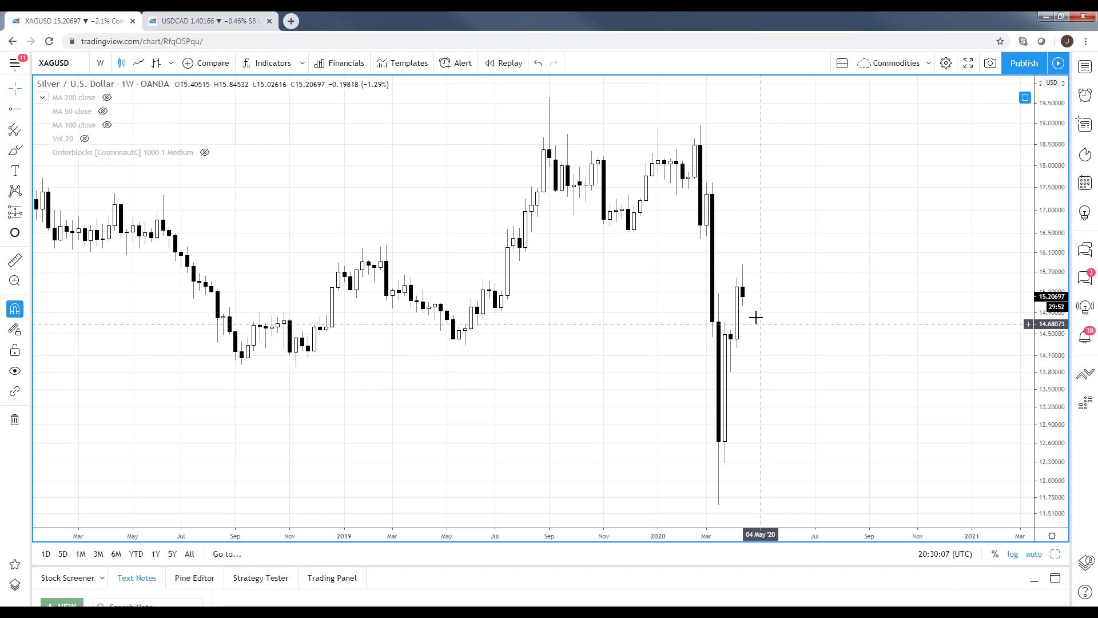
pyautogui.write('DX')
pyautogui.press('Escape')
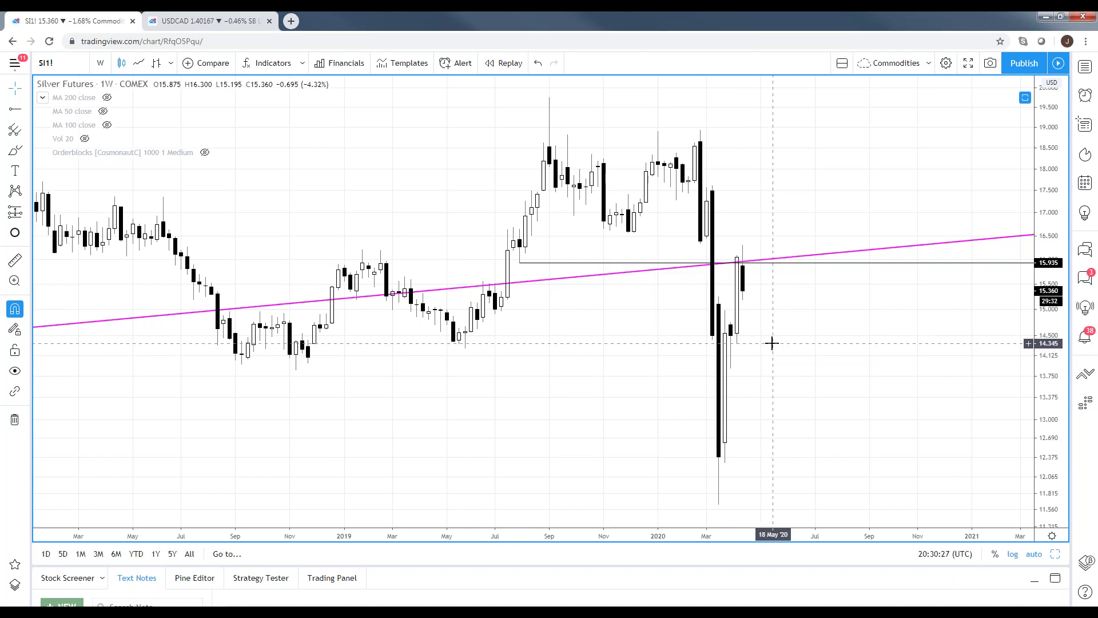
pyautogui.write('XAGUSD')
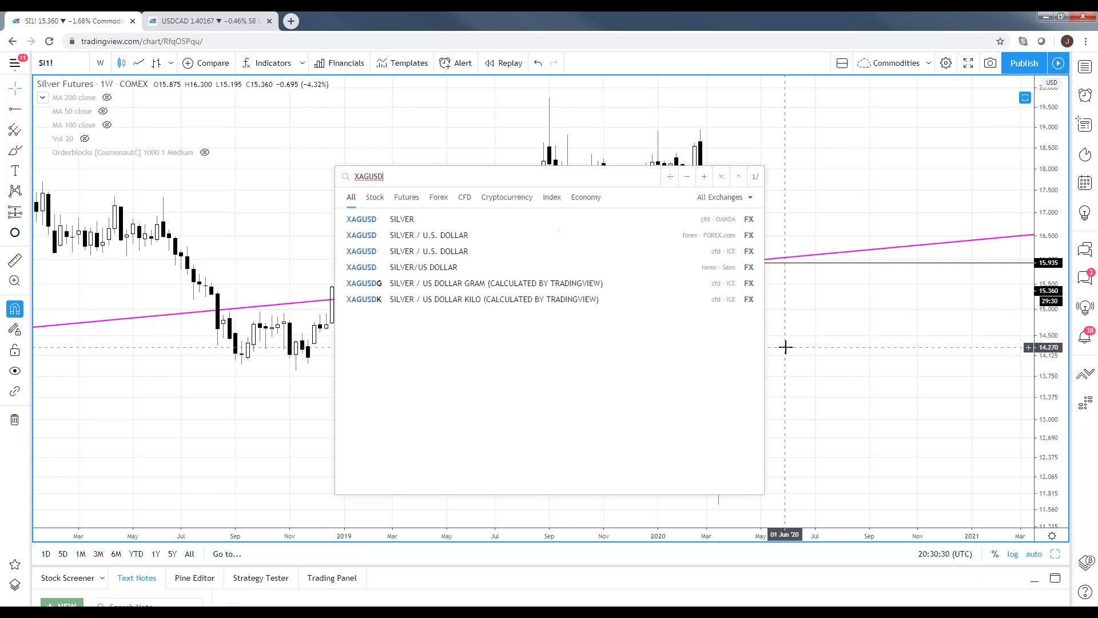
pyautogui.press('Return')
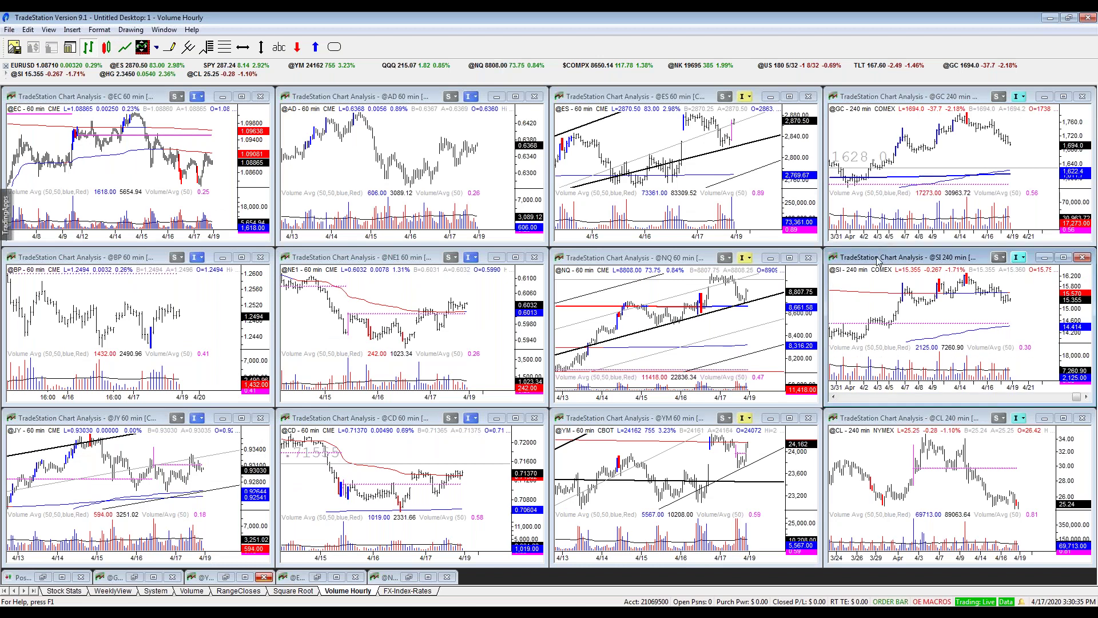
pyautogui.doubleClick(878, 258)
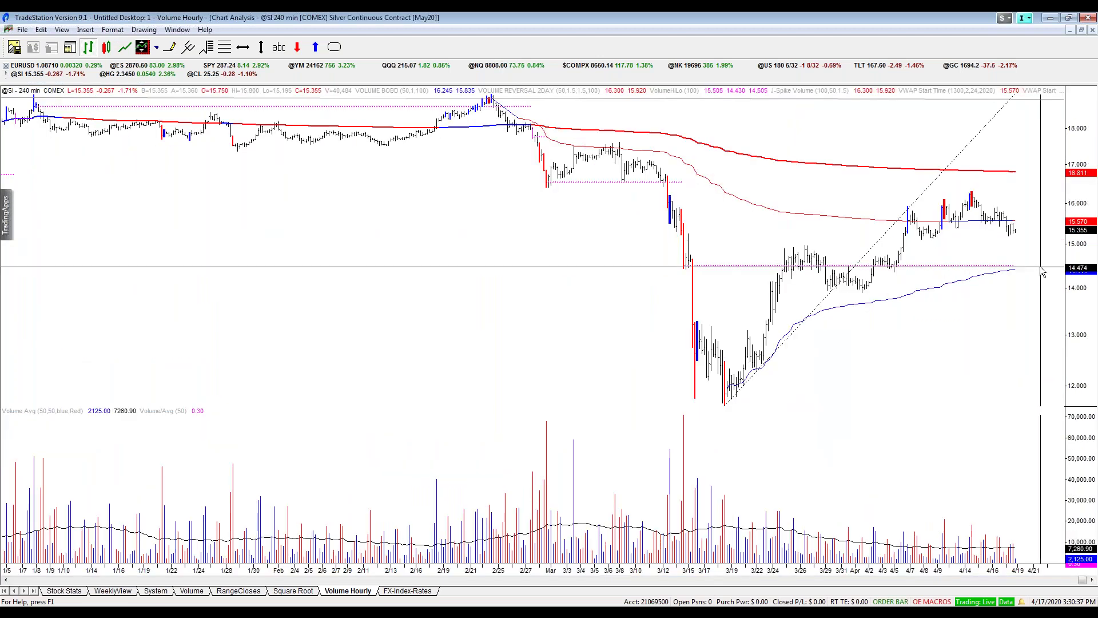
pyautogui.click(1038, 275)
pyautogui.click(1025, 273)
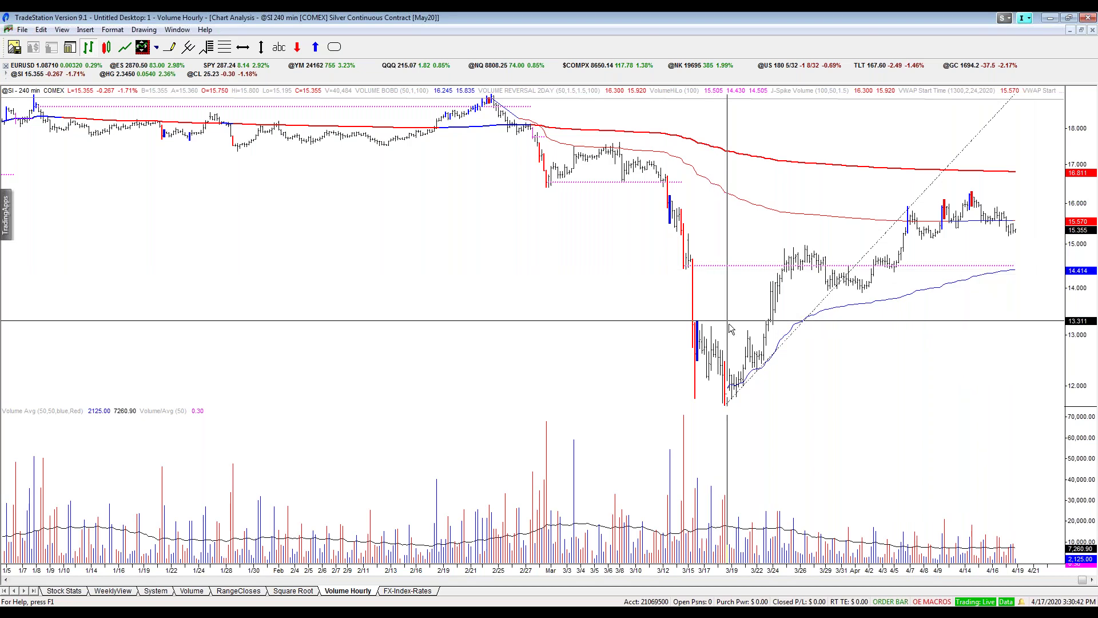
pyautogui.click(1025, 273)
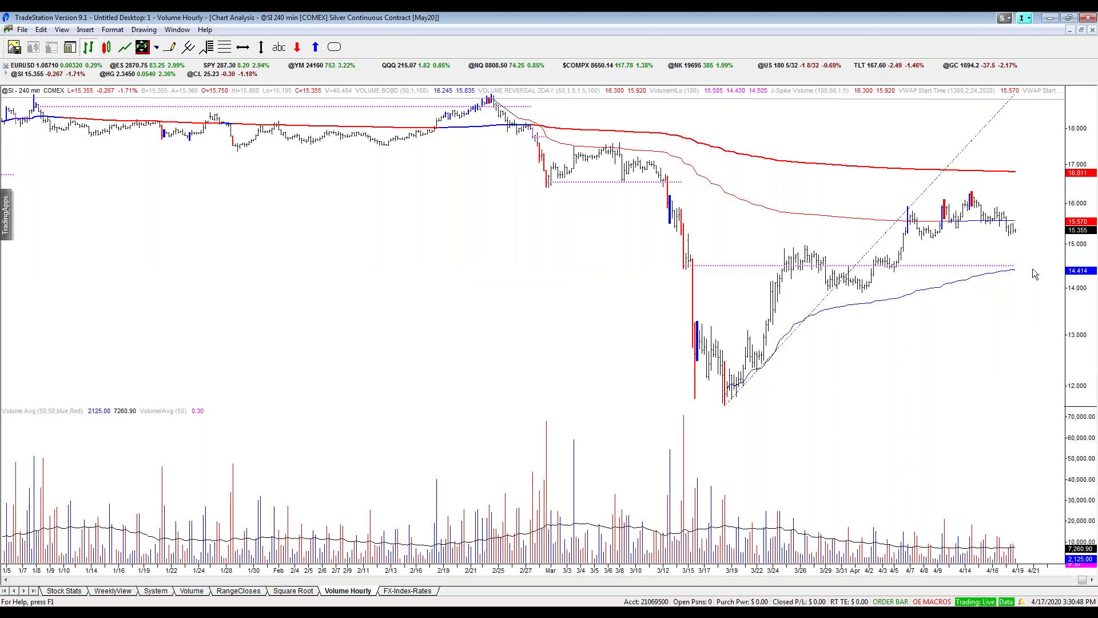
pyautogui.click(1036, 273)
# Draw an extended trendline up from the March low, restore the grid and hide TradeStation.
pyautogui.click(172, 47)
pyautogui.moveTo(724, 403); pyautogui.dragTo(894, 271)
pyautogui.hotkey('ctrl', 'F5')
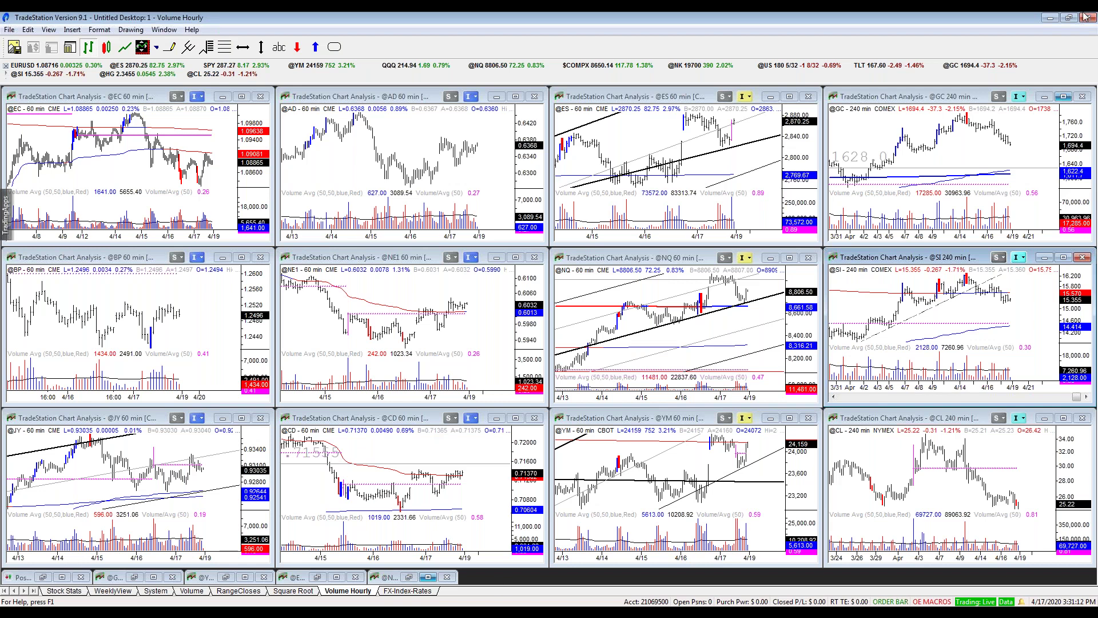
pyautogui.click(1052, 18)
# Load the HG1! copper futures chart and switch it to 60-minute bars.
pyautogui.scroll(-5, 928, 302)
pyautogui.write('HG1!')
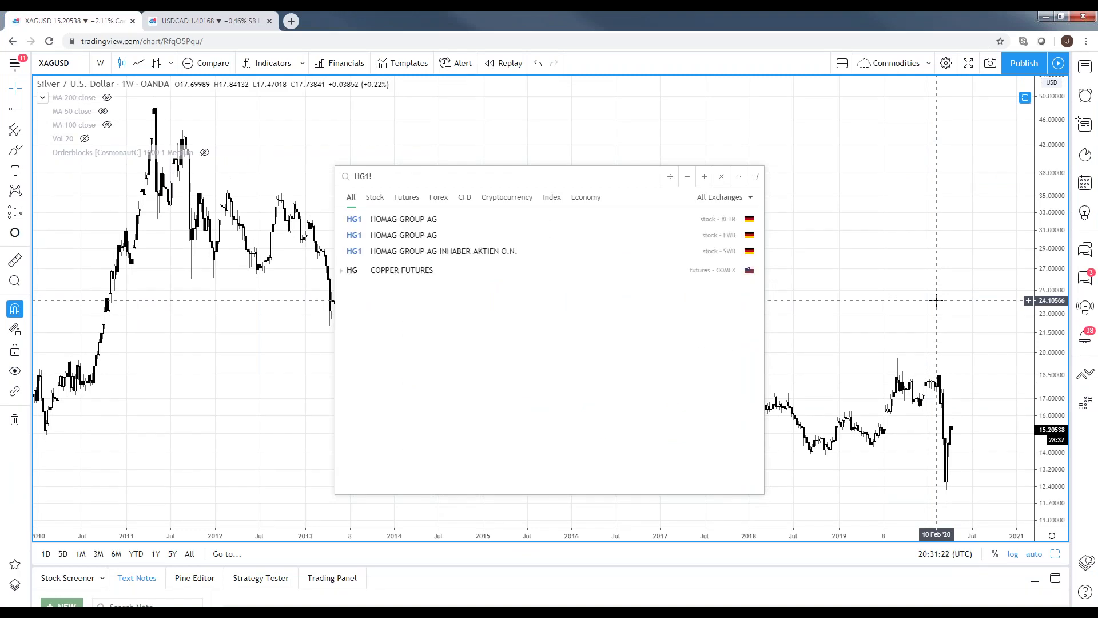
pyautogui.press('Return')
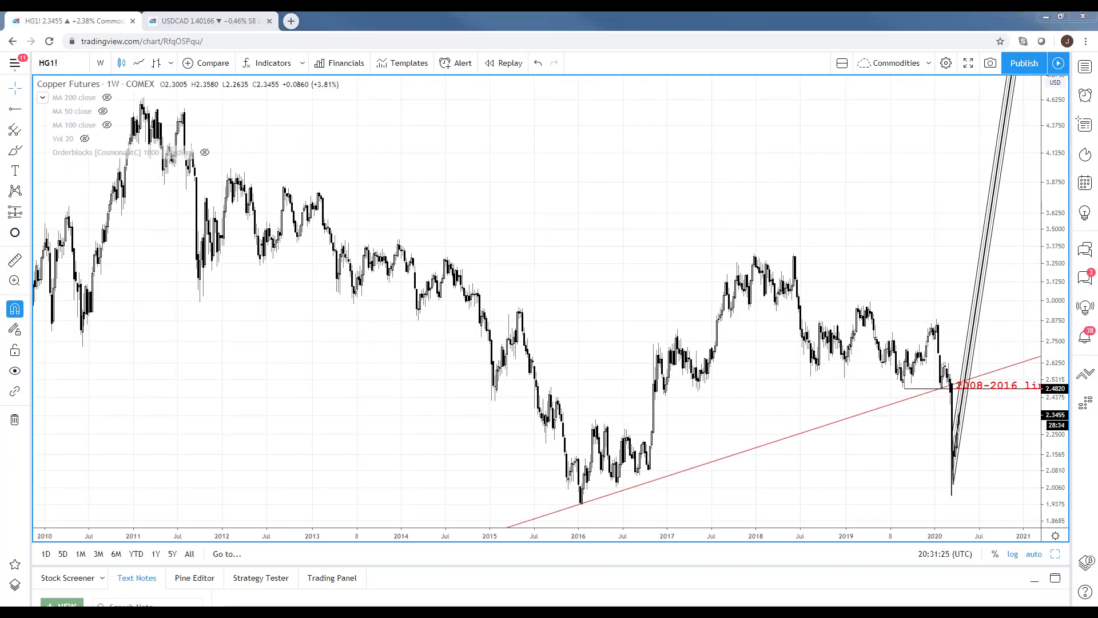
pyautogui.write('60')
pyautogui.press('Return')
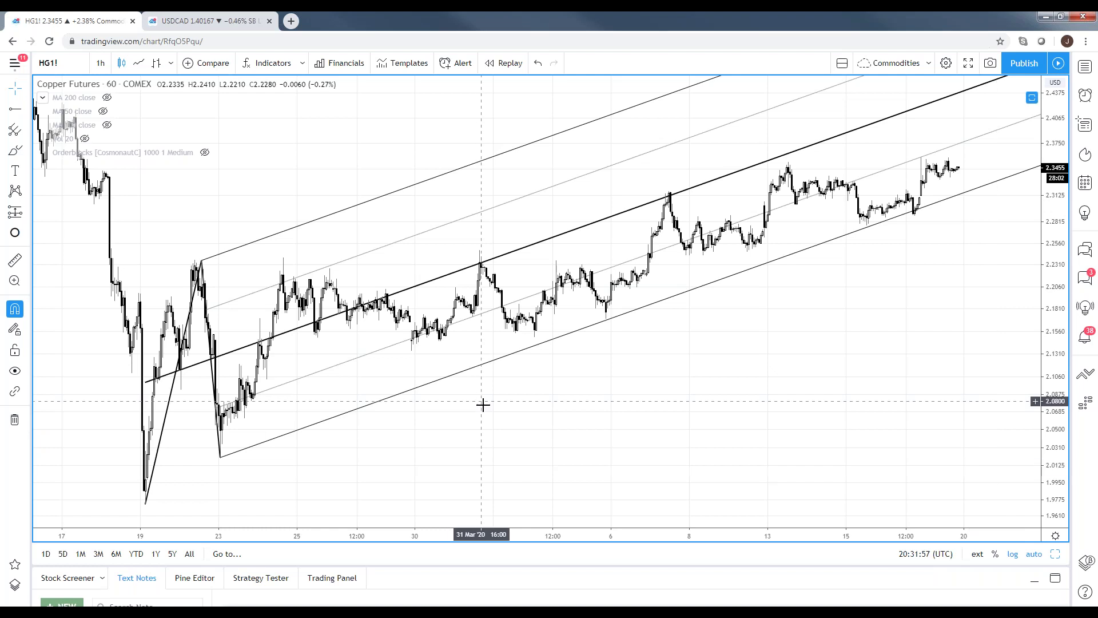
# Drag the ellipse onto where the channel median crosses the 2008–2016 line near 2.4820.
pyautogui.moveTo(655, 417); pyautogui.dragTo(569, 437)
pyautogui.scroll(-2, 819, 268)
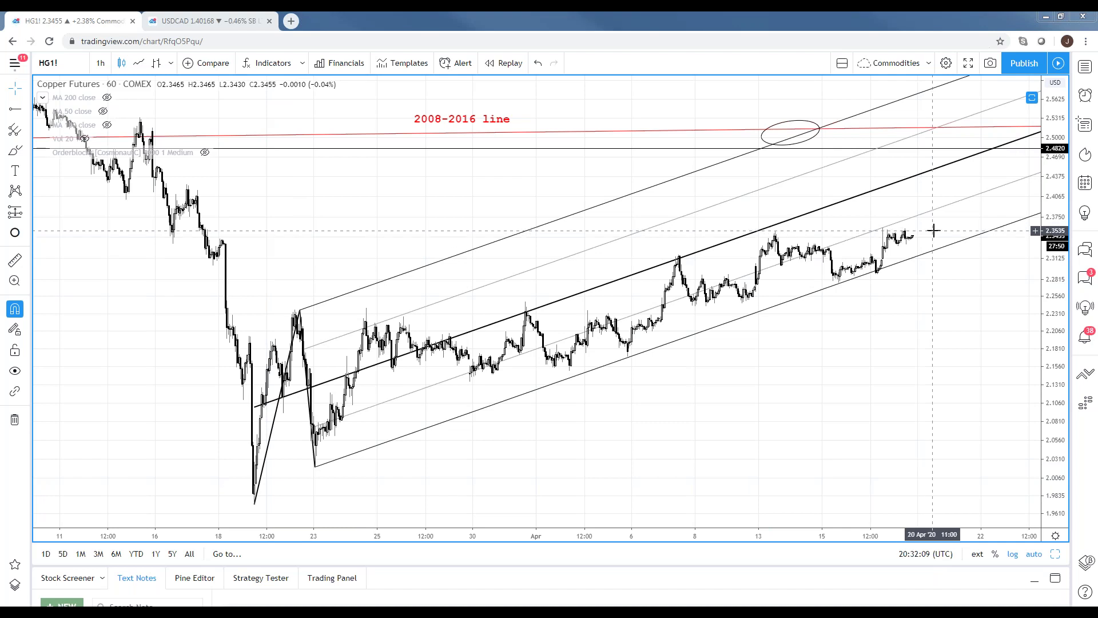
pyautogui.moveTo(811, 140); pyautogui.dragTo(998, 129)
pyautogui.moveTo(933, 389); pyautogui.dragTo(901, 395)
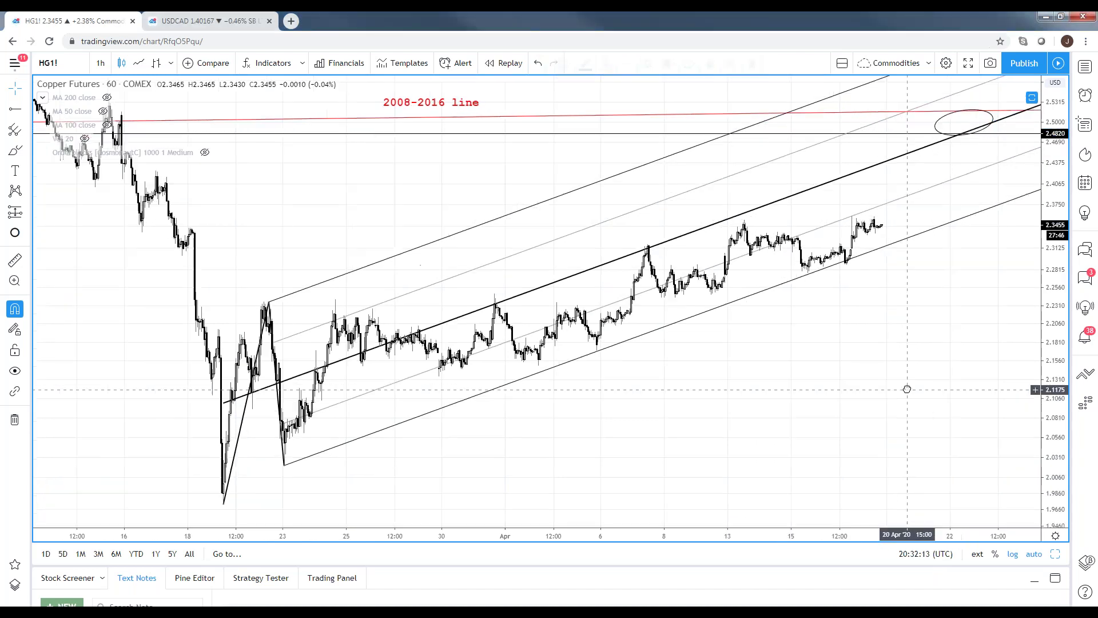
# Zoom around the circled crossing and start a symbol search for COPPER.
pyautogui.scroll(-2, 901, 395)
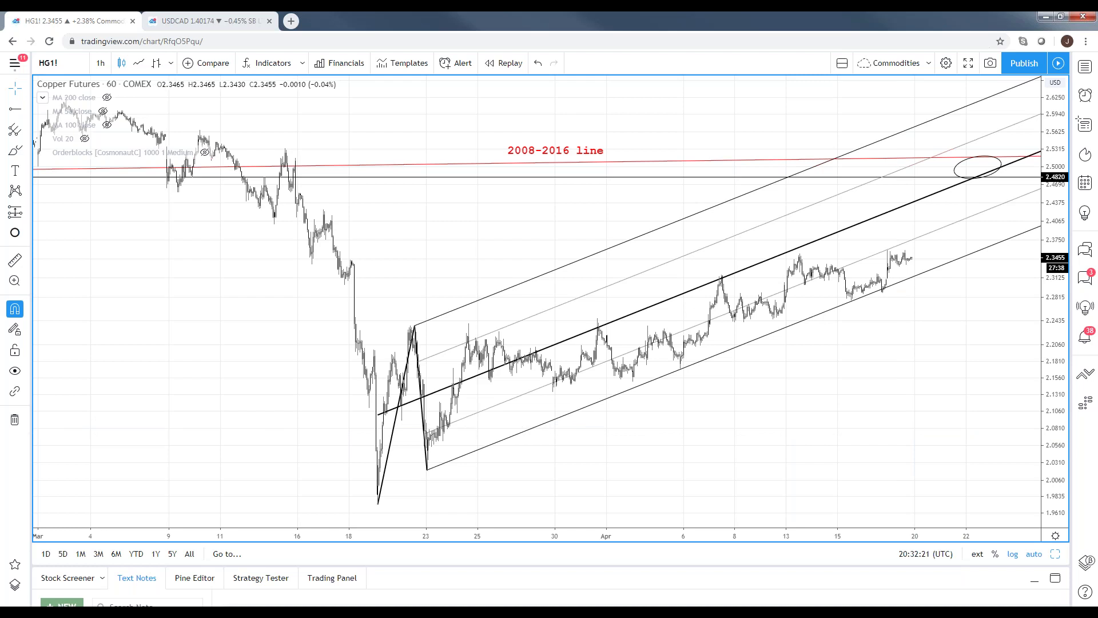
pyautogui.scroll(-3, 598, 462)
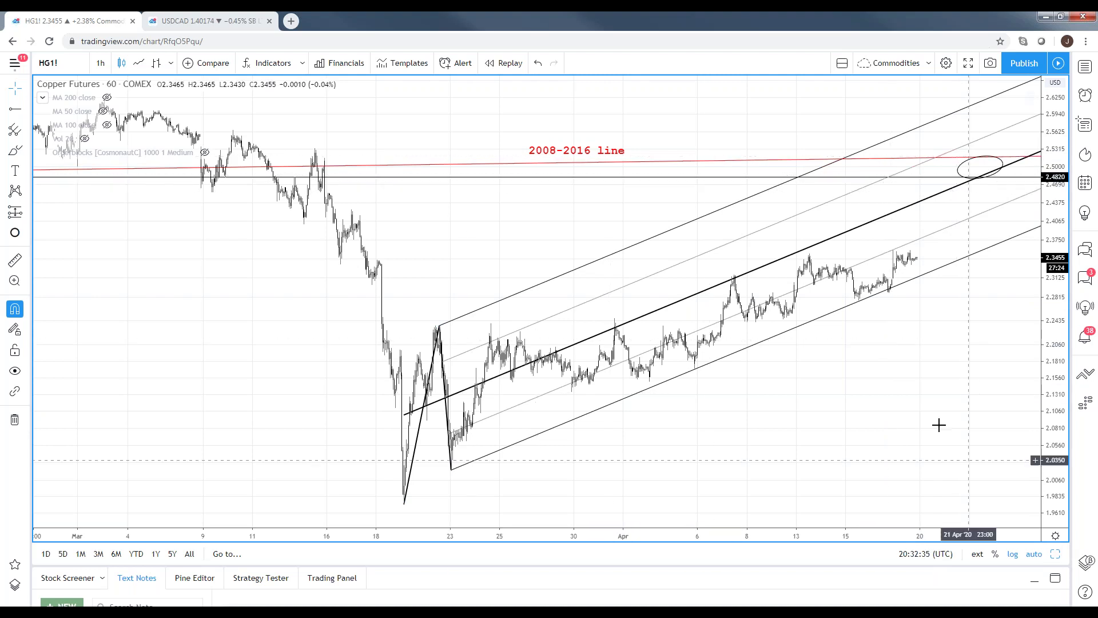
pyautogui.scroll(3, 929, 329)
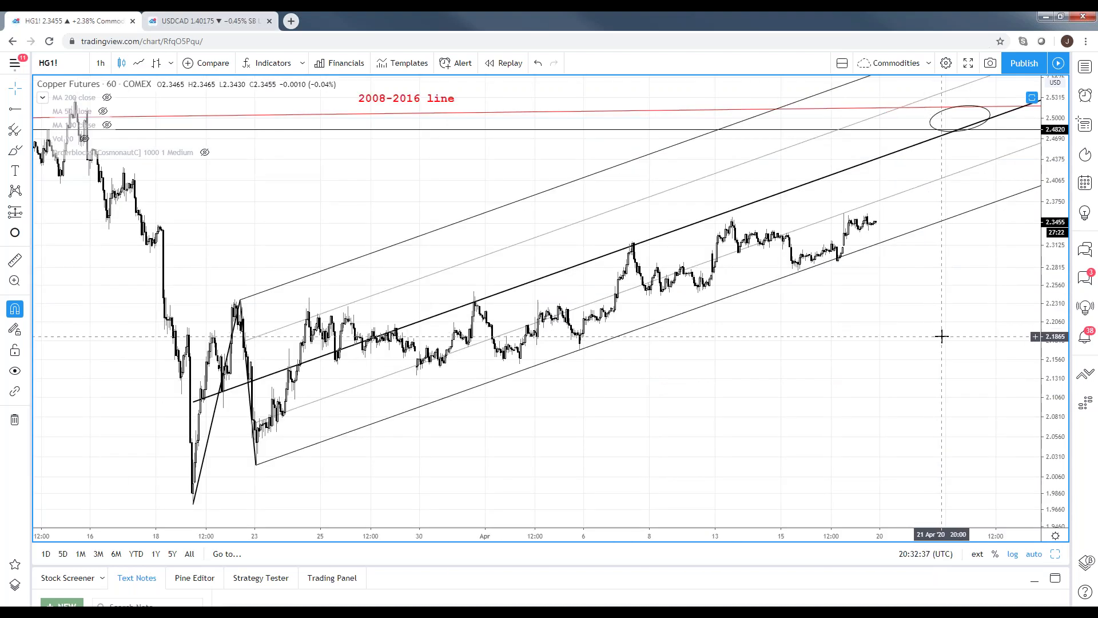
pyautogui.write('COPPER')
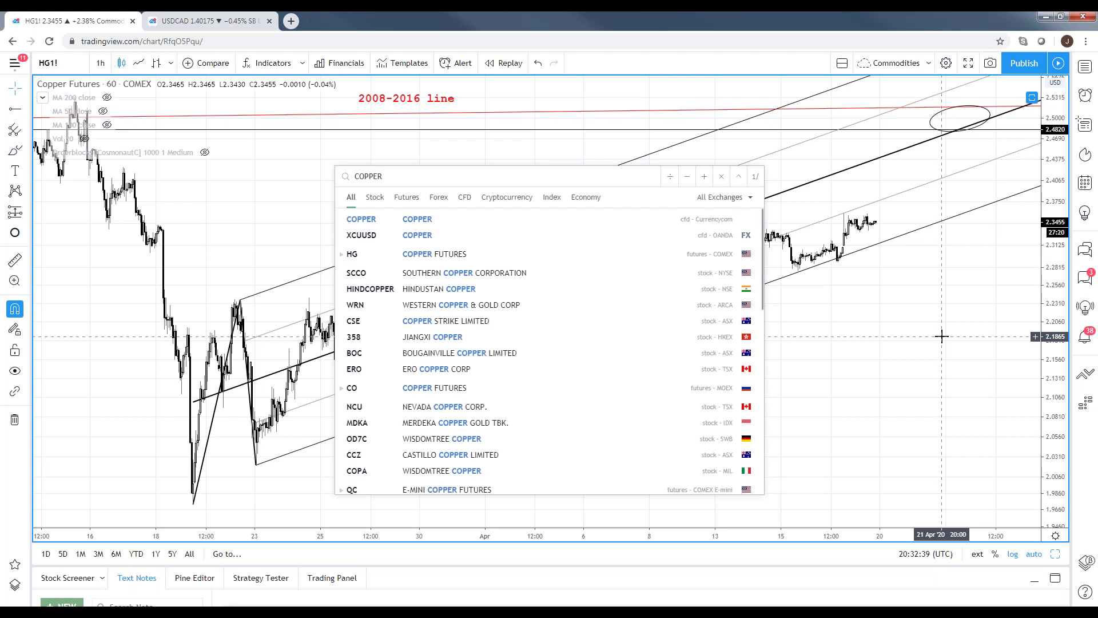
# View the XCUUSD copper CFD chart, then reload the HG1! copper futures chart.
pyautogui.click(429, 241)
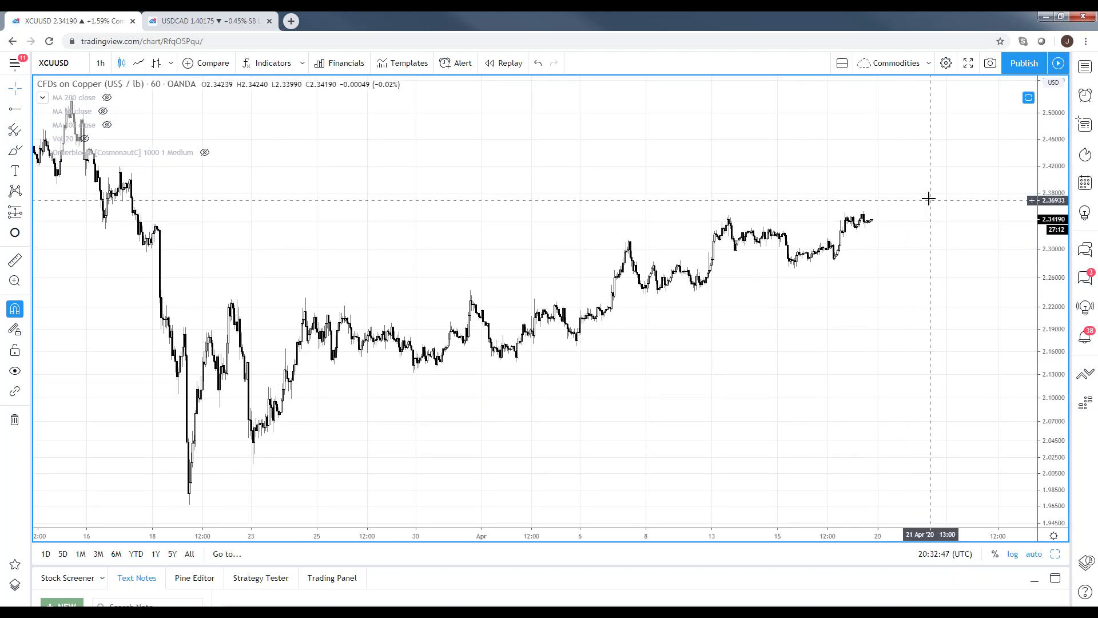
pyautogui.write('hg1')
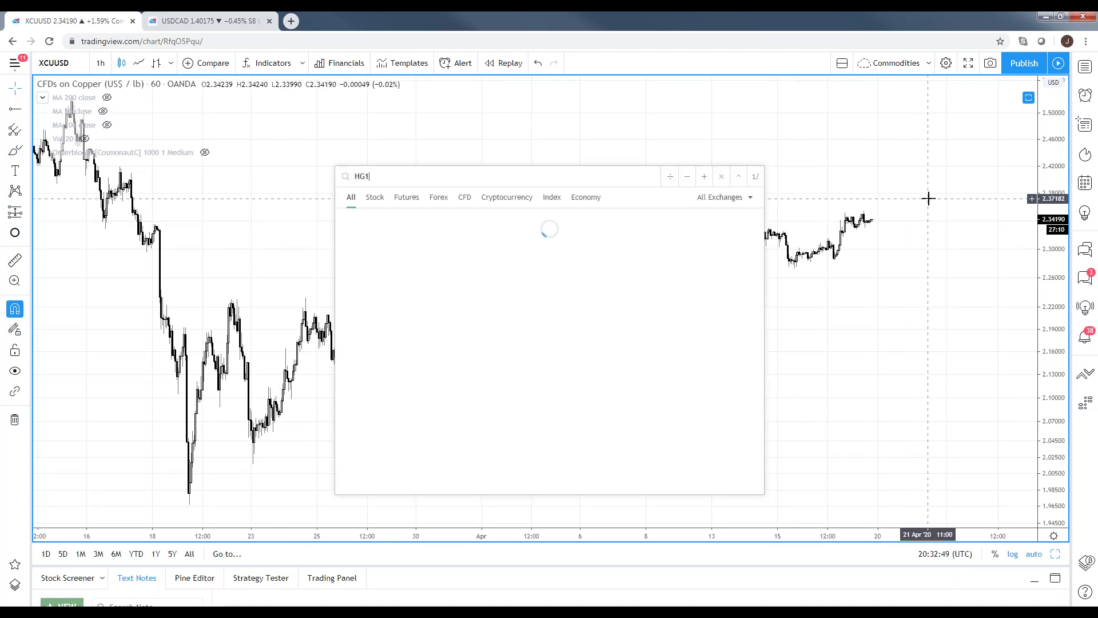
pyautogui.press('Return')
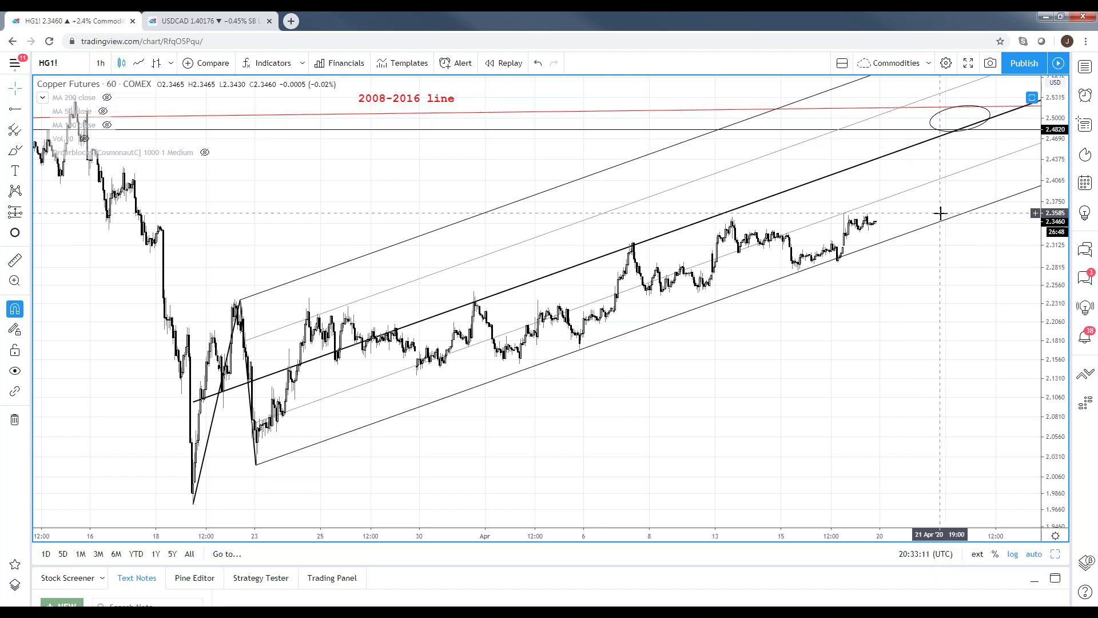
pyautogui.scroll(-3, 956, 446)
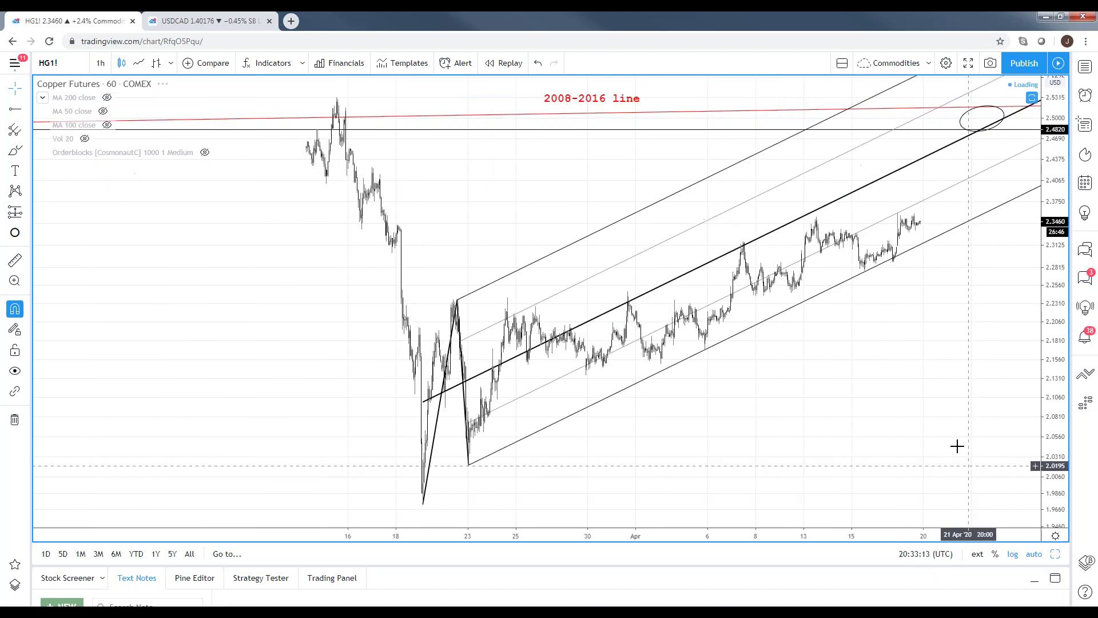
# Unhide the MA 200 close moving average on the copper futures chart.
pyautogui.click(107, 97)
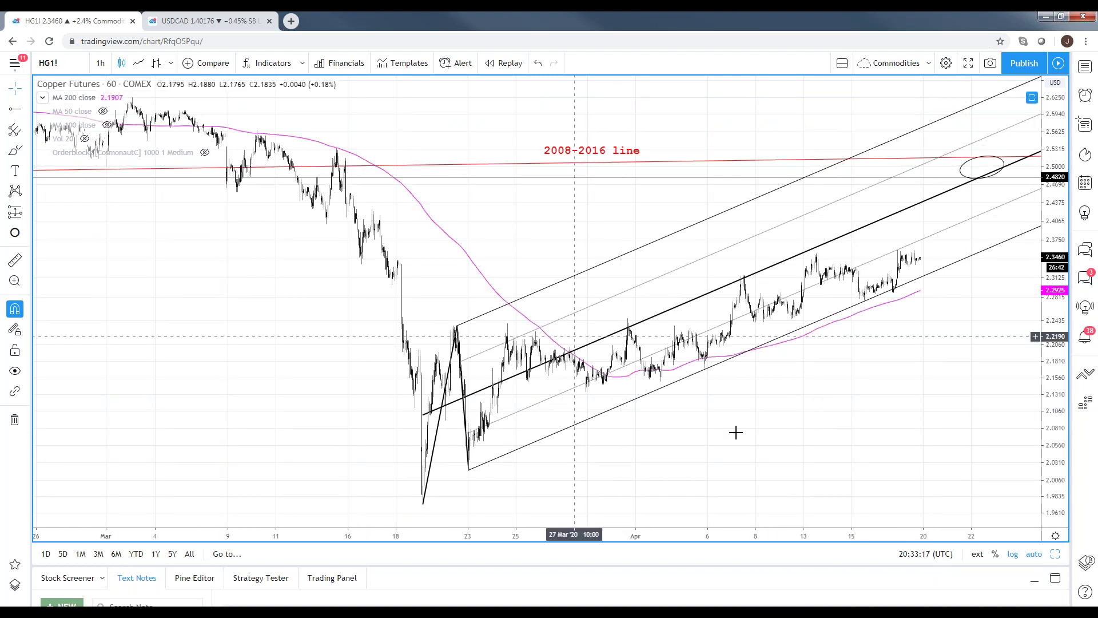
pyautogui.click(1055, 554)
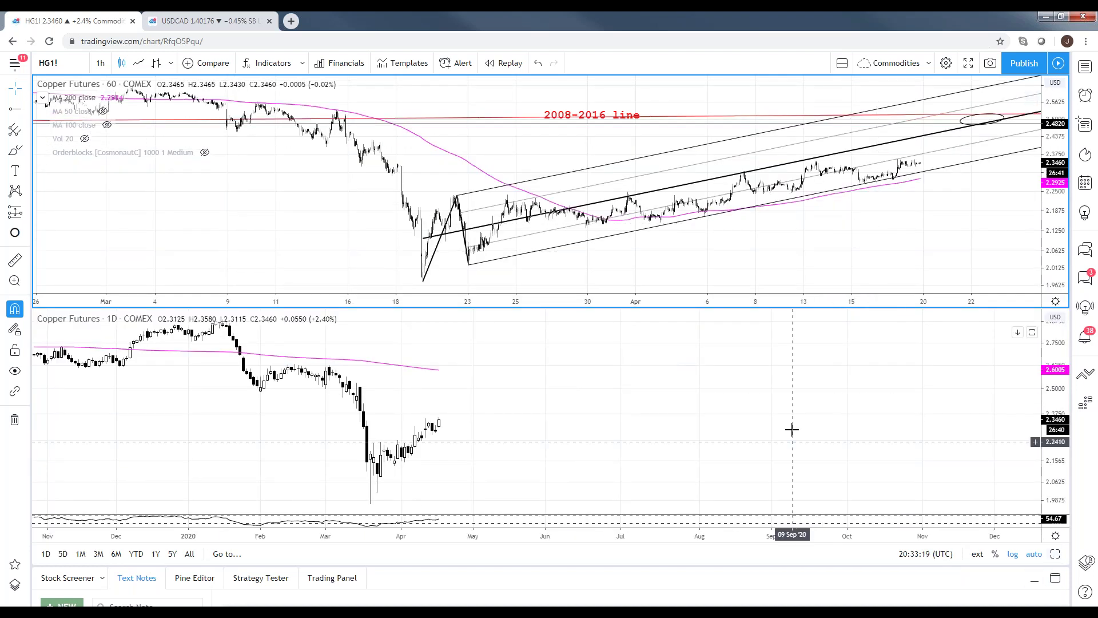
pyautogui.click(1055, 554)
# Review the chart on 1W and 1D bars, then return to 60-minute bars.
pyautogui.write('1W')
pyautogui.press('Return')
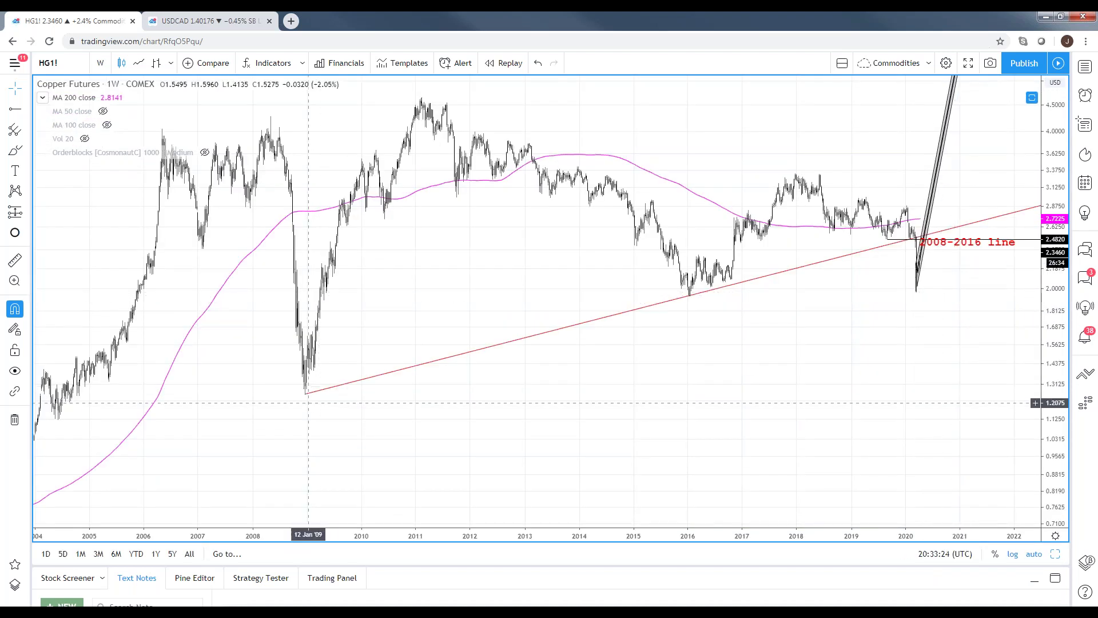
pyautogui.write('1D')
pyautogui.press('Return')
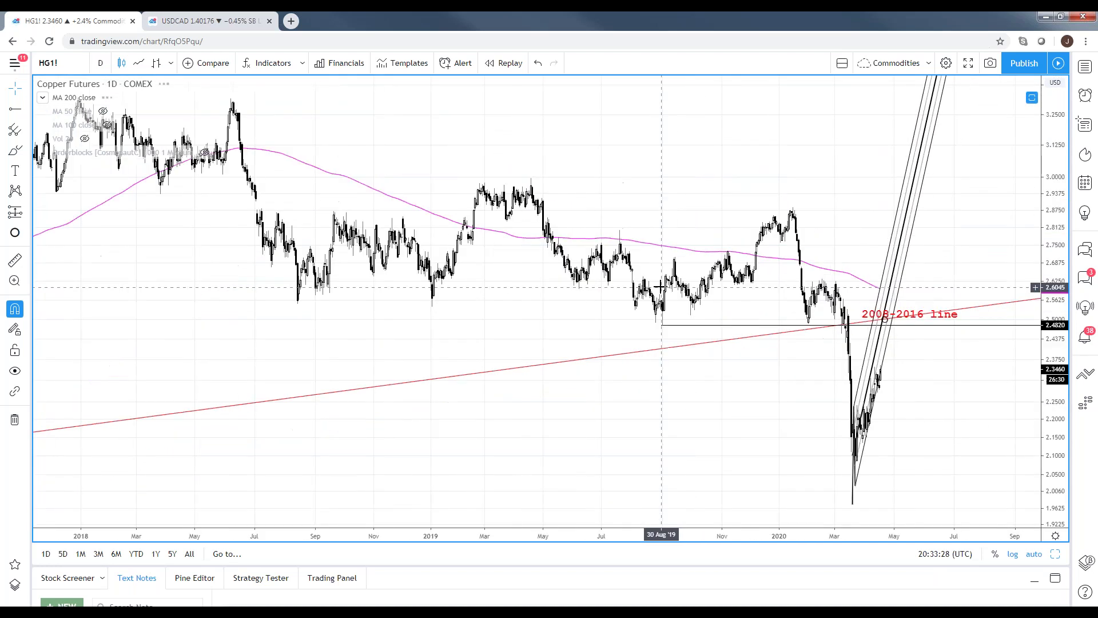
pyautogui.scroll(5, 660, 286)
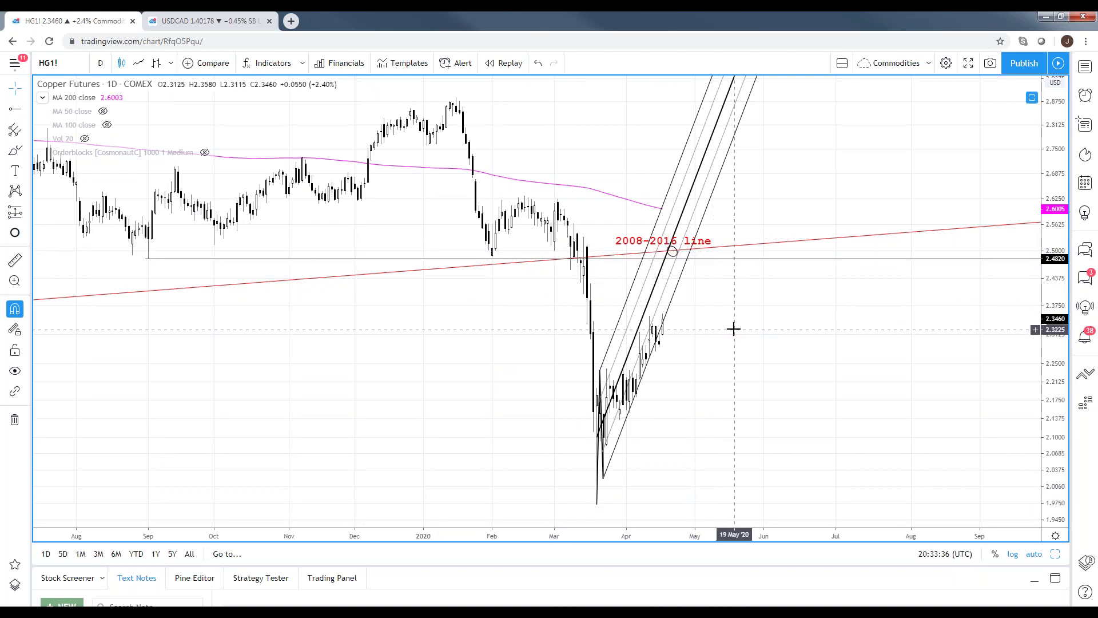
pyautogui.scroll(-1, 739, 318)
pyautogui.scroll(-1, 739, 318)
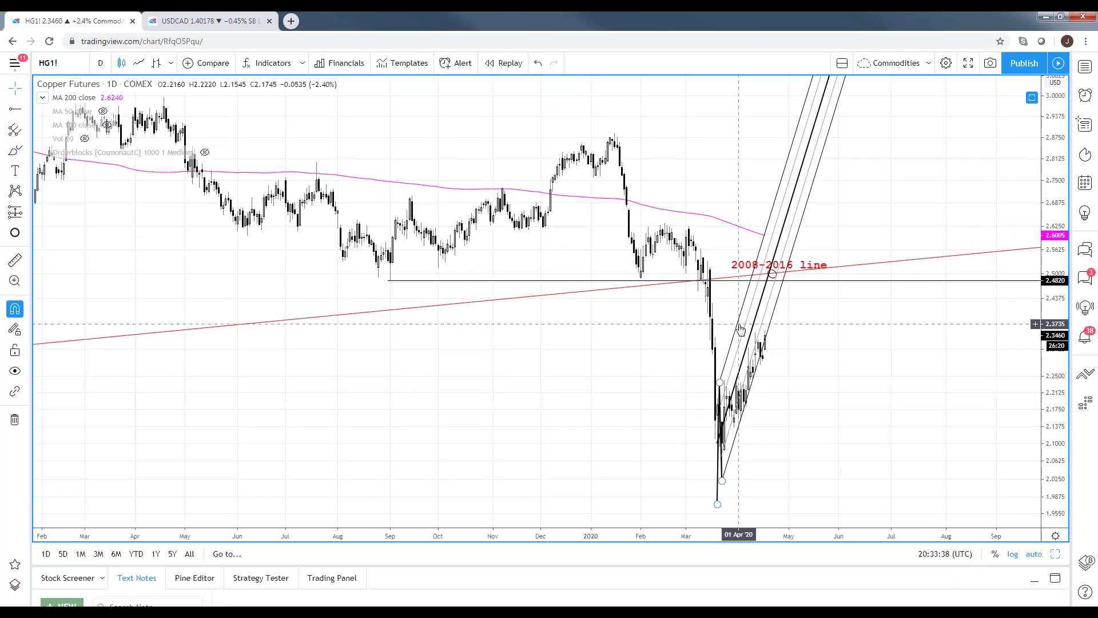
pyautogui.write('60')
pyautogui.press('Return')
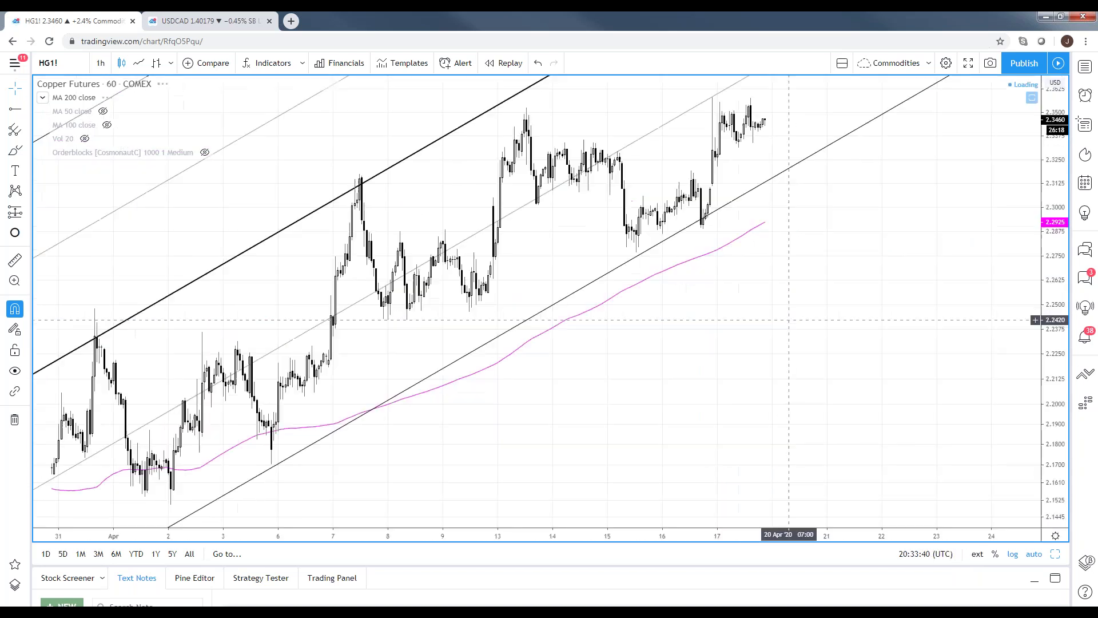
pyautogui.scroll(-5, 794, 238)
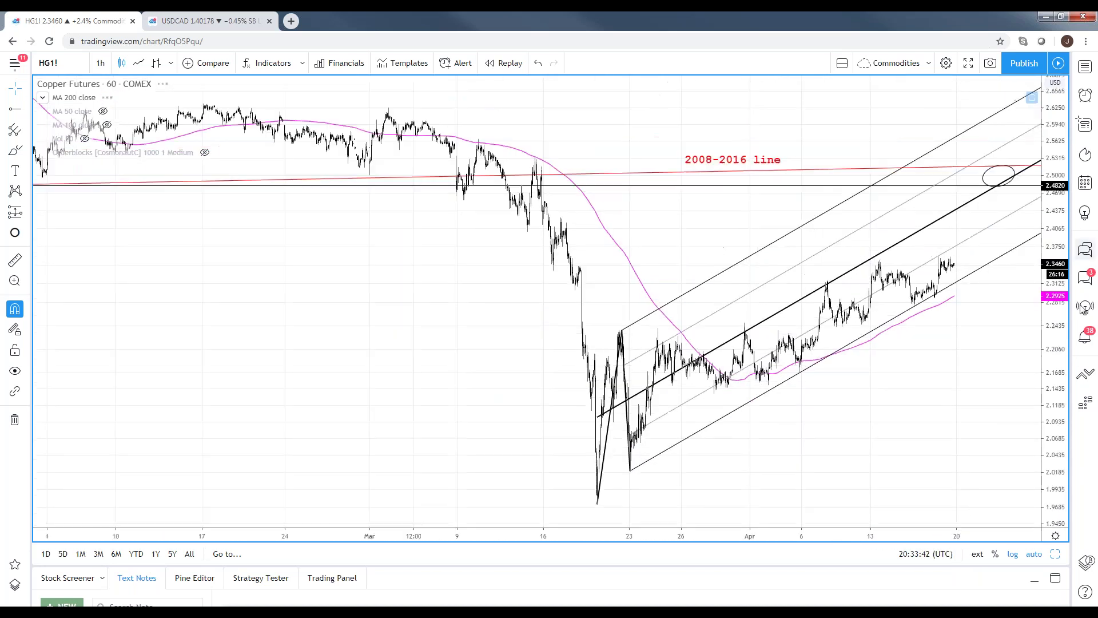
pyautogui.scroll(4, 915, 294)
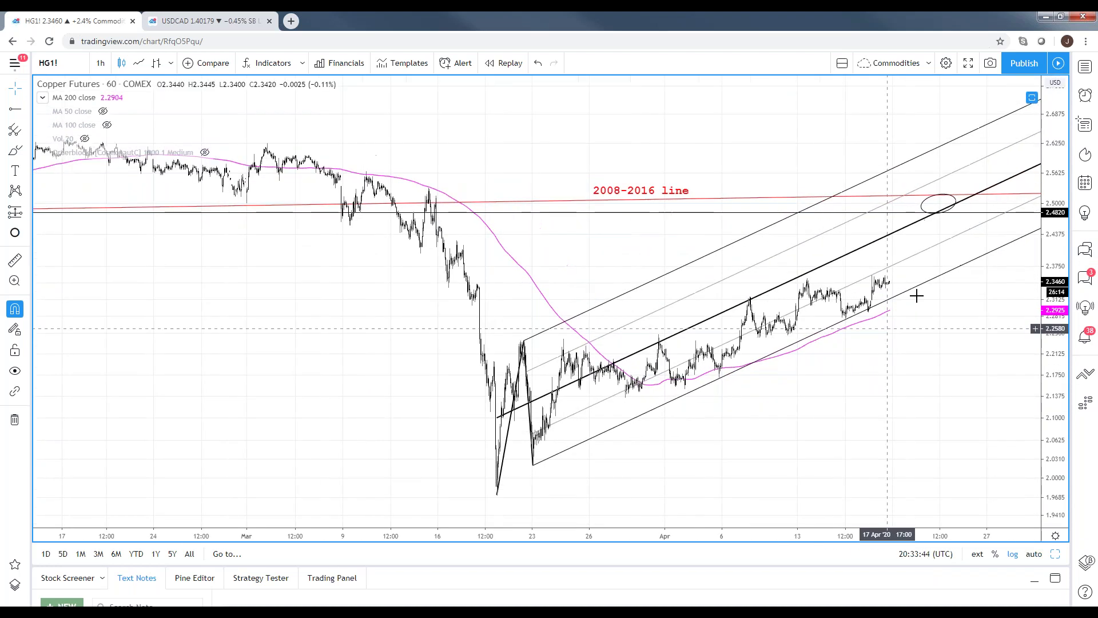
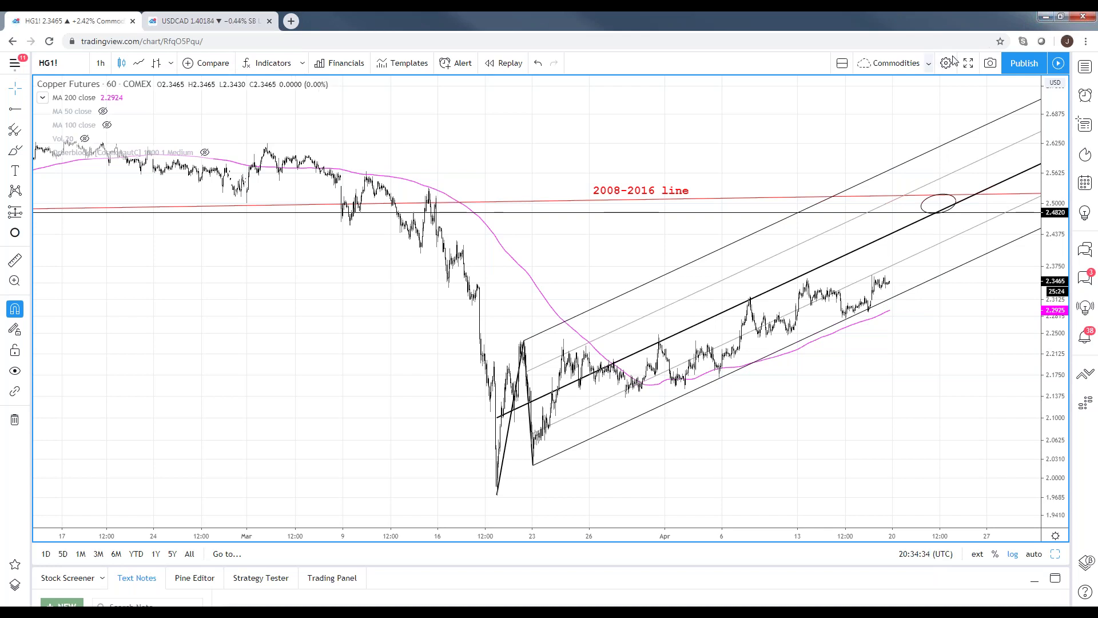
# Leave the TradingView copper futures chart and bring up the TradeStation twelve-chart desktop.
pyautogui.click(928, 62)
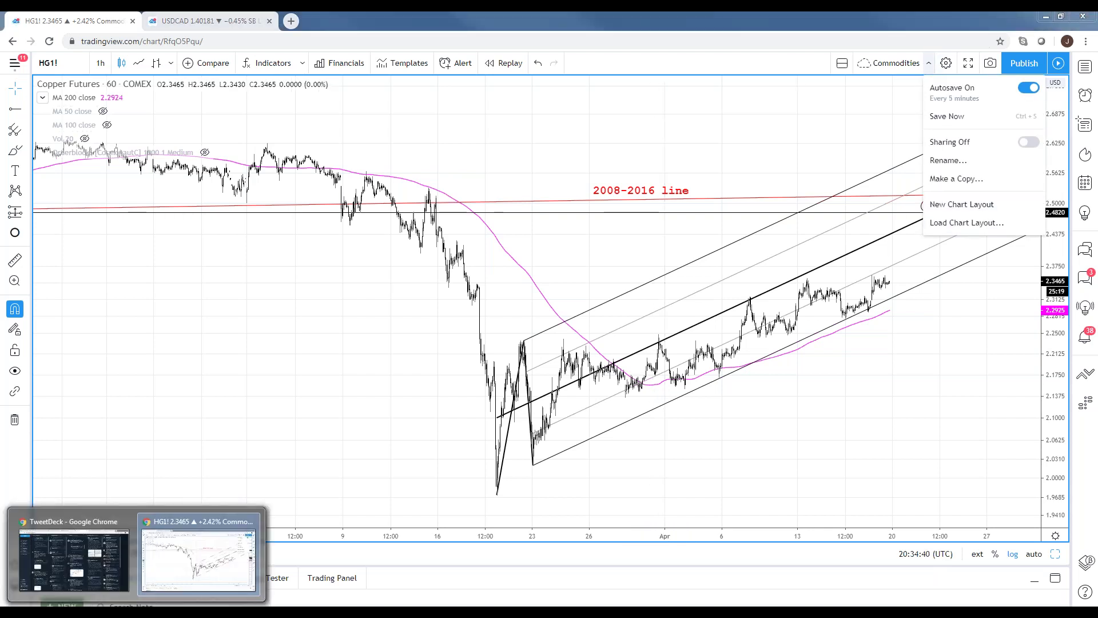
pyautogui.click(63, 564)
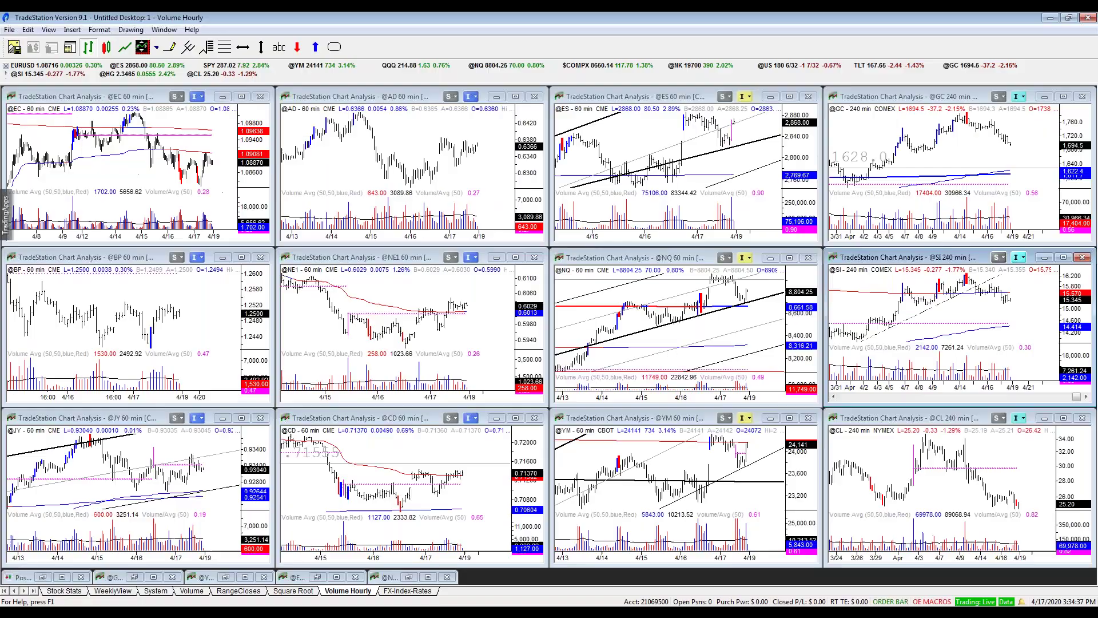
pyautogui.click(428, 577)
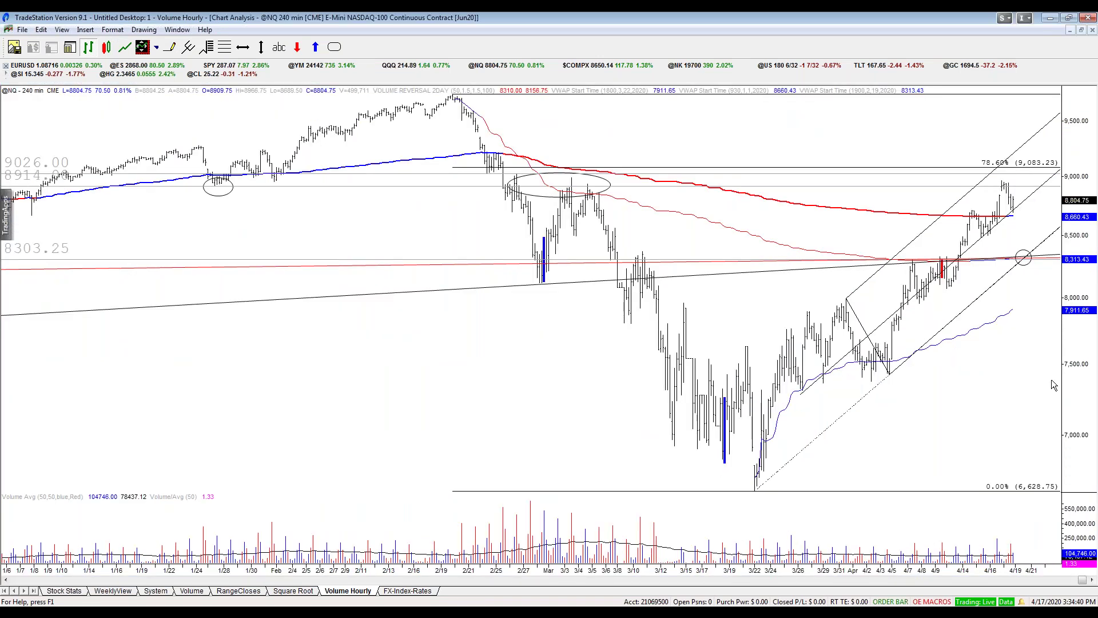
pyautogui.hotkey('ctrl', 'r')
pyautogui.hotkey('ctrl', 'r')
pyautogui.hotkey('ctrl', 'r')
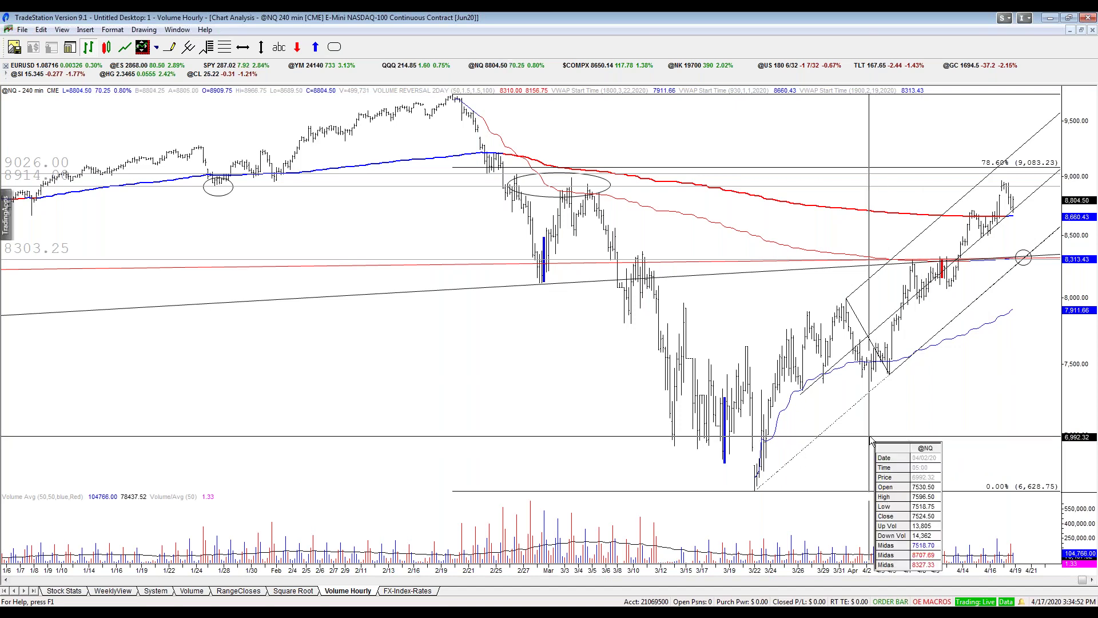
pyautogui.click(732, 396)
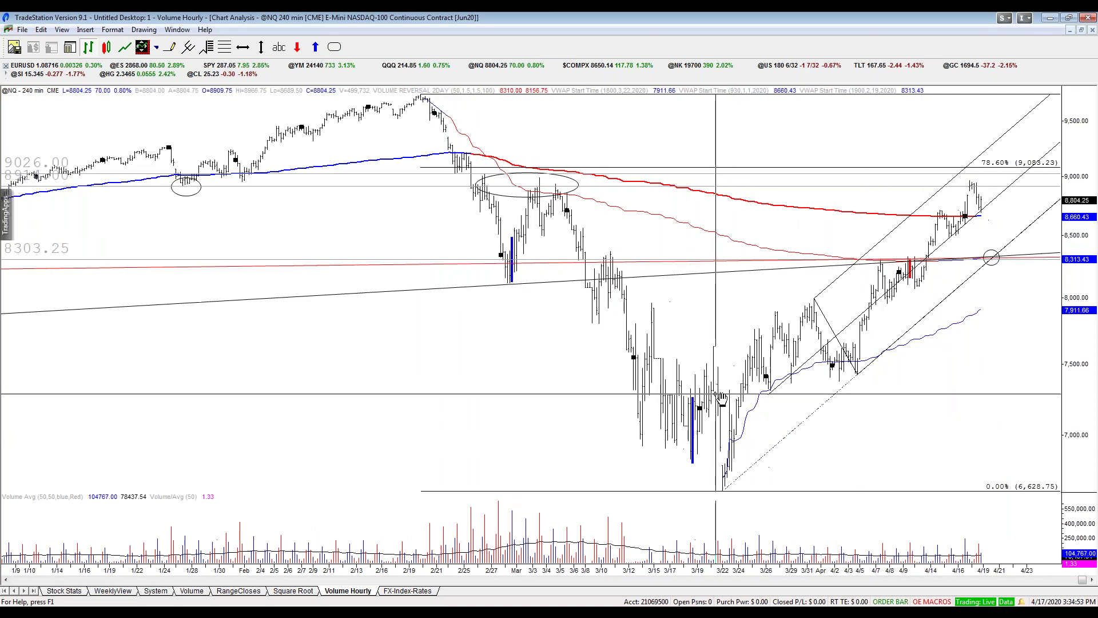
pyautogui.click(315, 366)
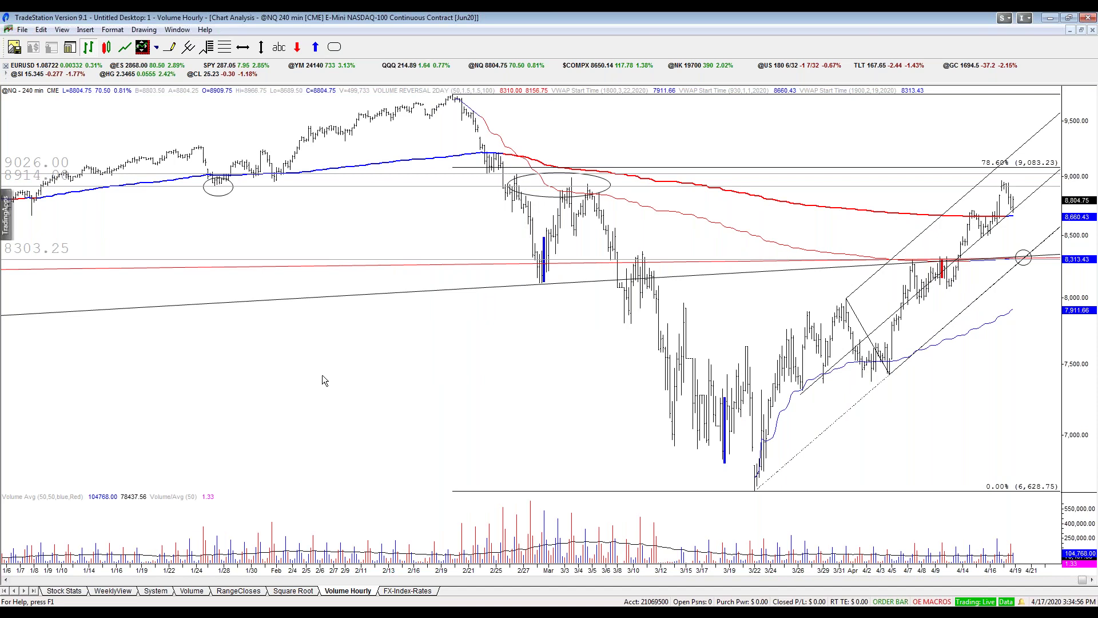
pyautogui.scroll(-2, 321, 376)
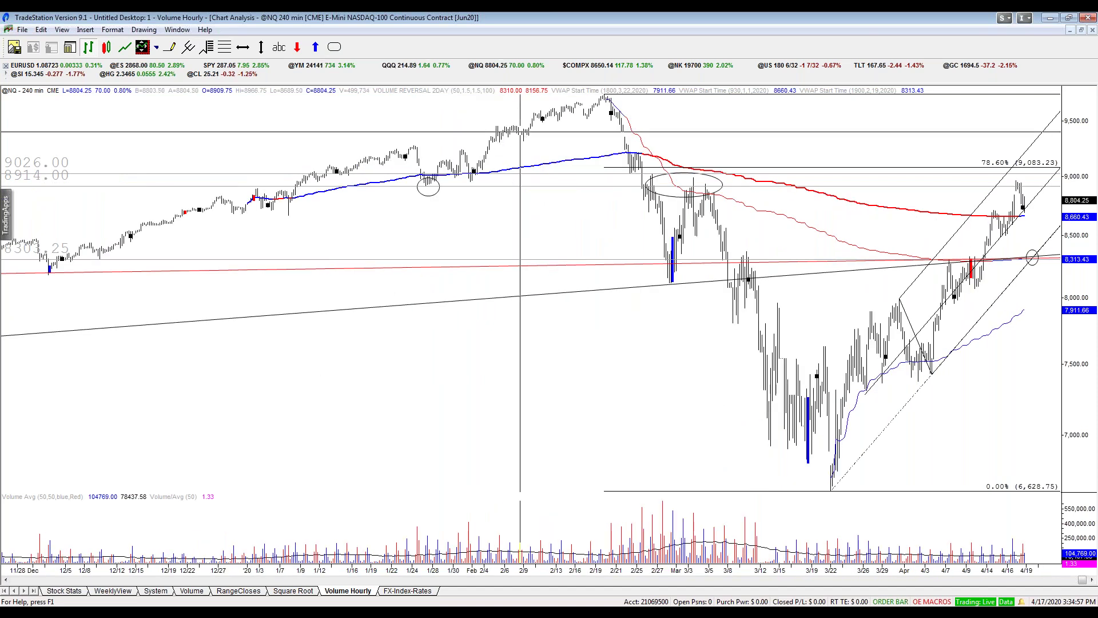
pyautogui.scroll(-1, 522, 137)
pyautogui.moveTo(553, 144)
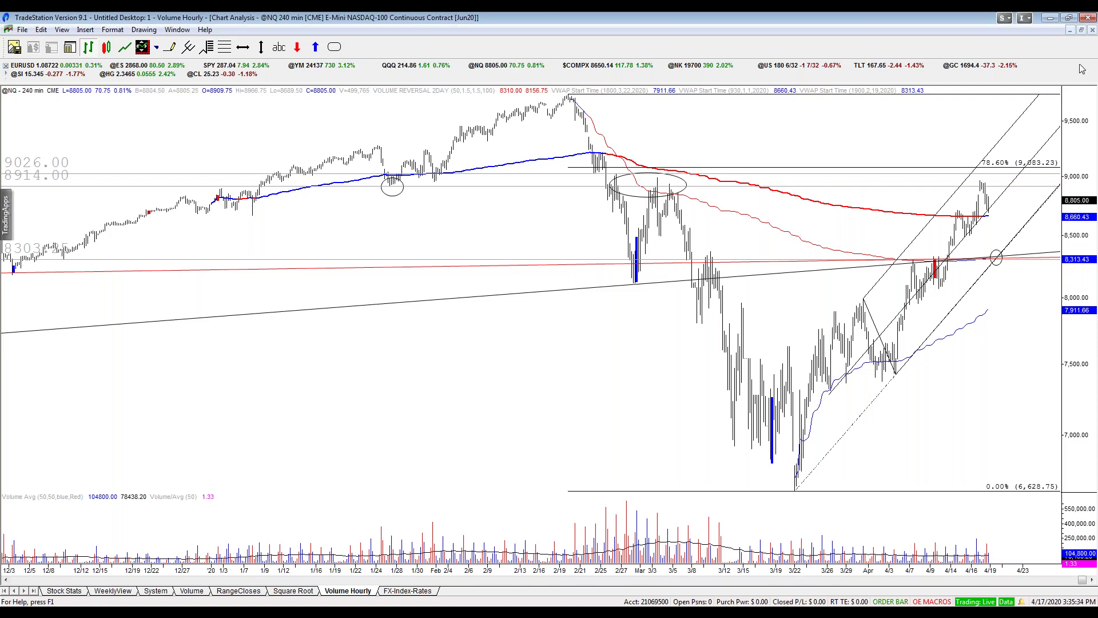
# Read the price where the NQ channel trendlines cross, checking the red average line.
pyautogui.moveTo(990, 167)
pyautogui.moveTo(984, 129)
pyautogui.click(998, 259)
pyautogui.moveTo(1011, 291); pyautogui.dragTo(995, 258)
pyautogui.click(745, 216)
pyautogui.click(991, 378)
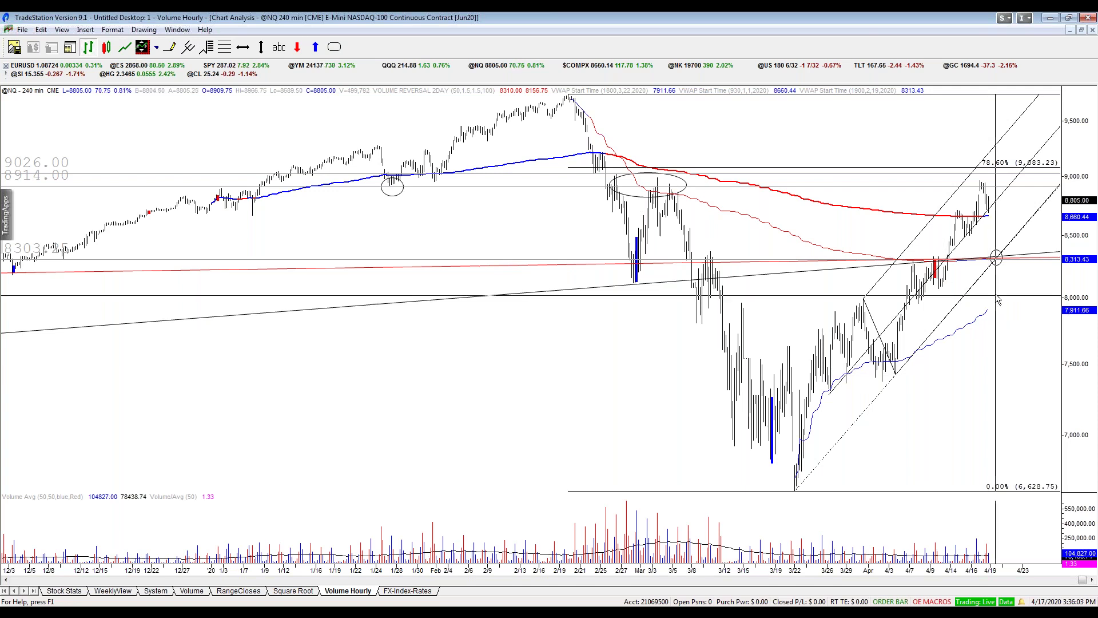
pyautogui.click(995, 261)
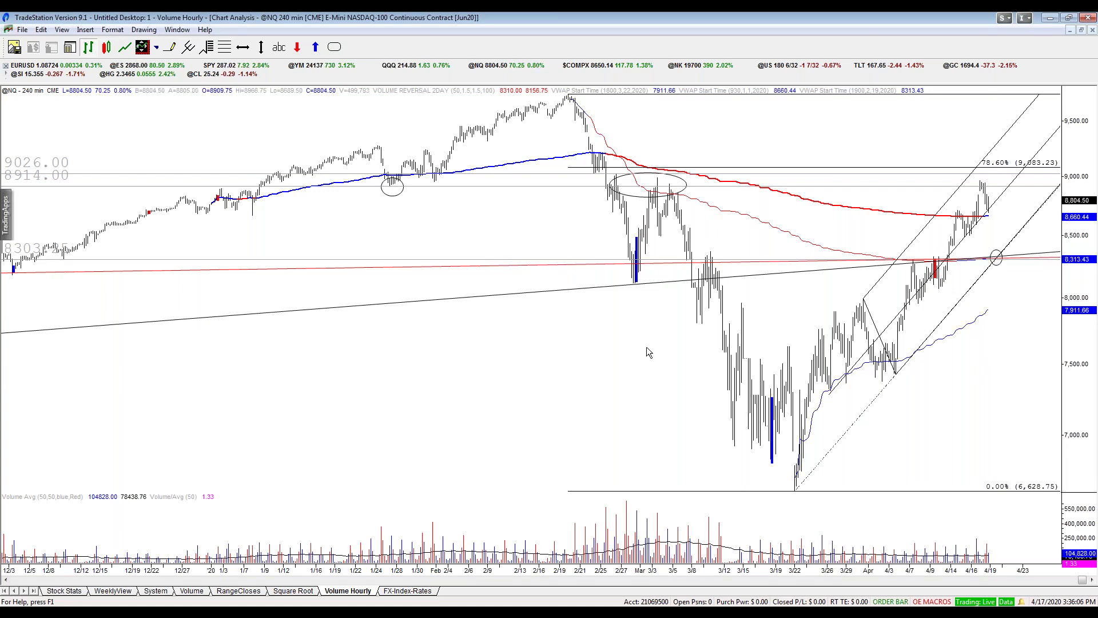
pyautogui.press('Down')
pyautogui.press('Down')
pyautogui.press('Down')
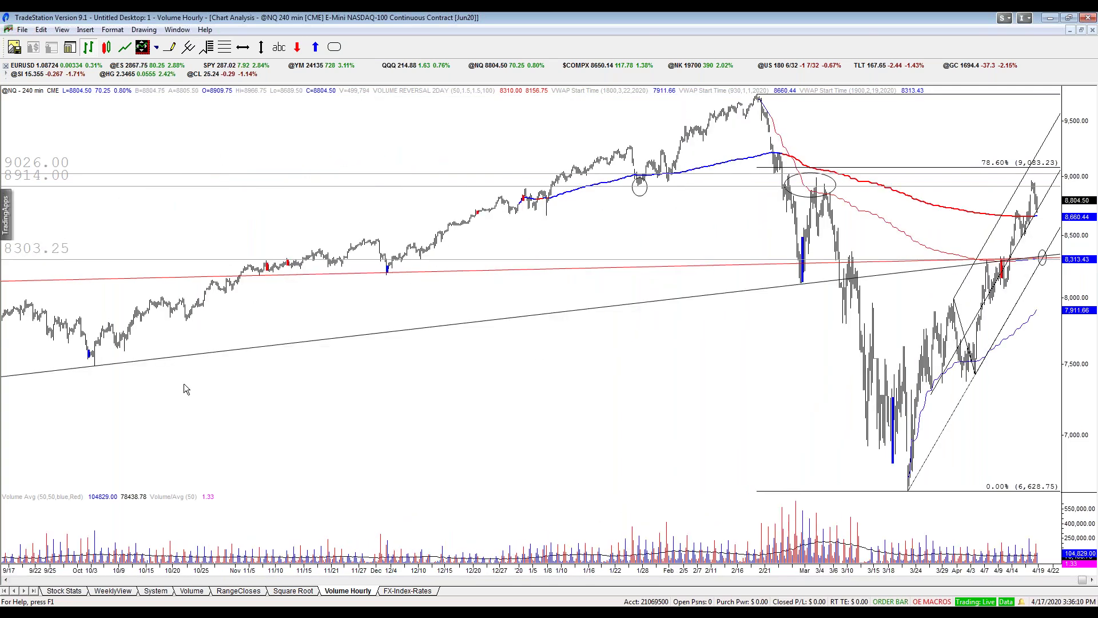
pyautogui.press('Down')
pyautogui.press('Down')
pyautogui.press('Down')
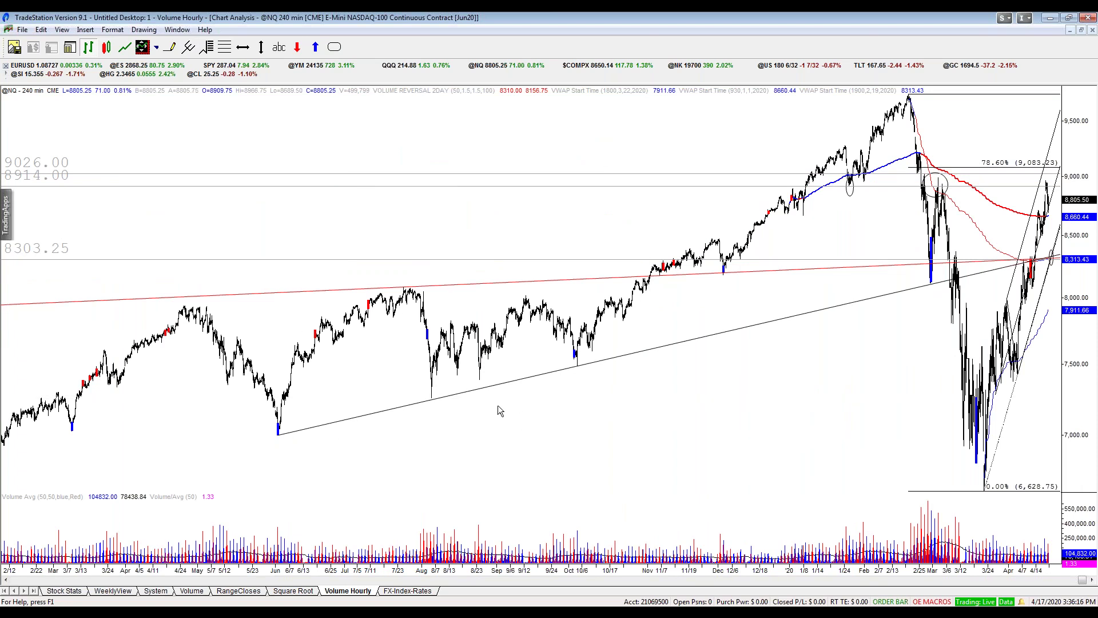
pyautogui.click(574, 379)
pyautogui.scroll(2, 430, 408)
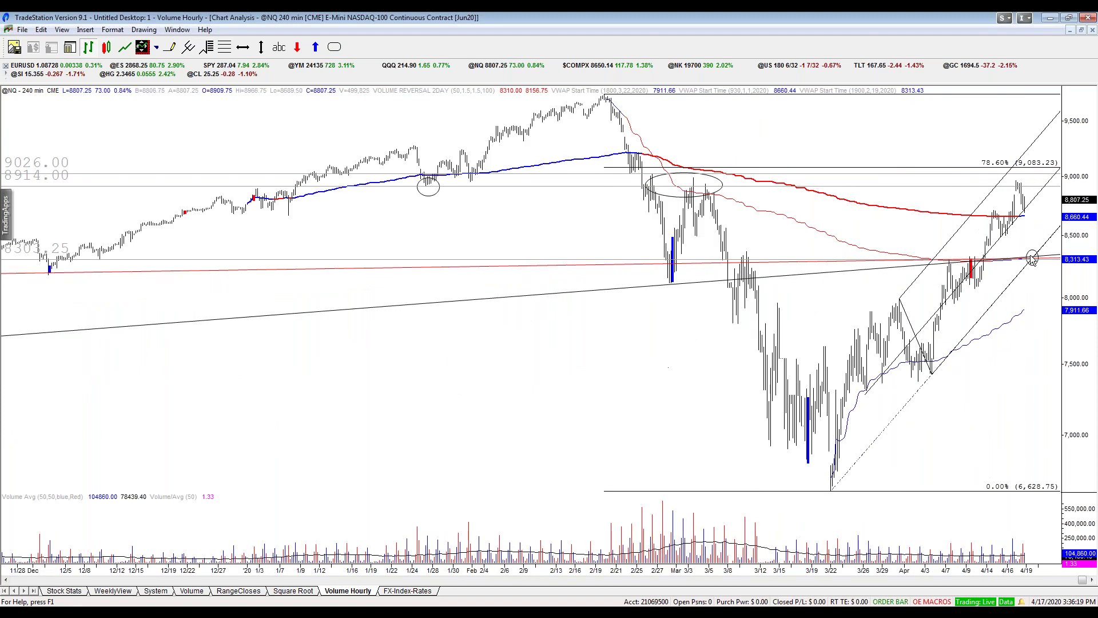
pyautogui.click(1033, 287)
pyautogui.moveTo(1036, 287)
pyautogui.mouseDown()
pyautogui.moveTo(1034, 258)
pyautogui.moveTo(1036, 298)
pyautogui.mouseUp()
pyautogui.moveTo(1031, 287); pyautogui.dragTo(1033, 290)
pyautogui.moveTo(672, 355); pyautogui.dragTo(674, 355)
pyautogui.click(1071, 30)
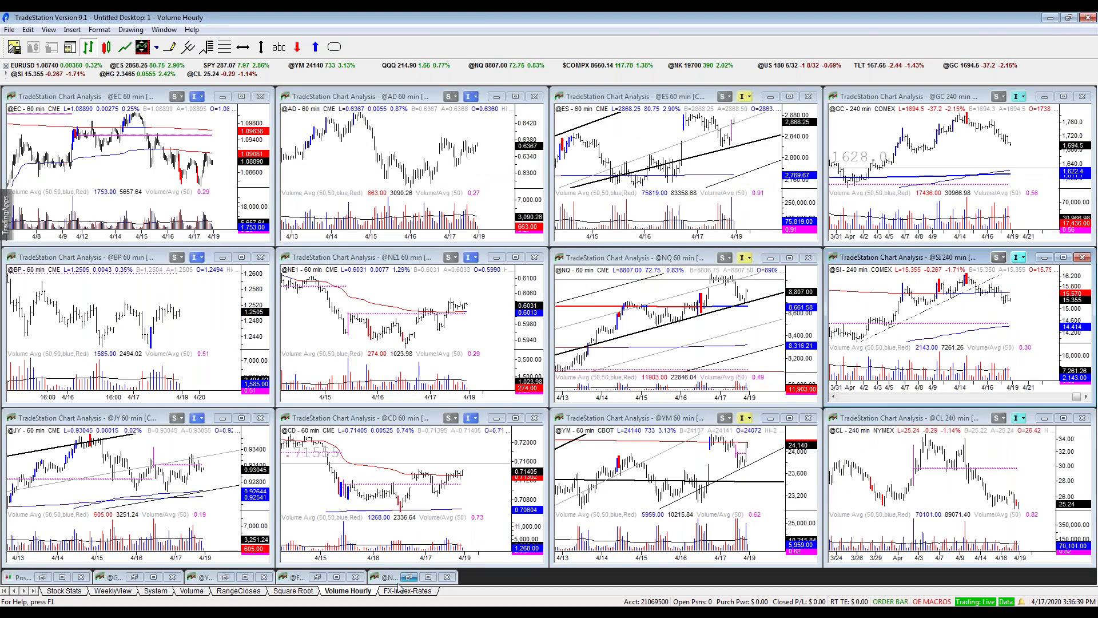
pyautogui.click(337, 577)
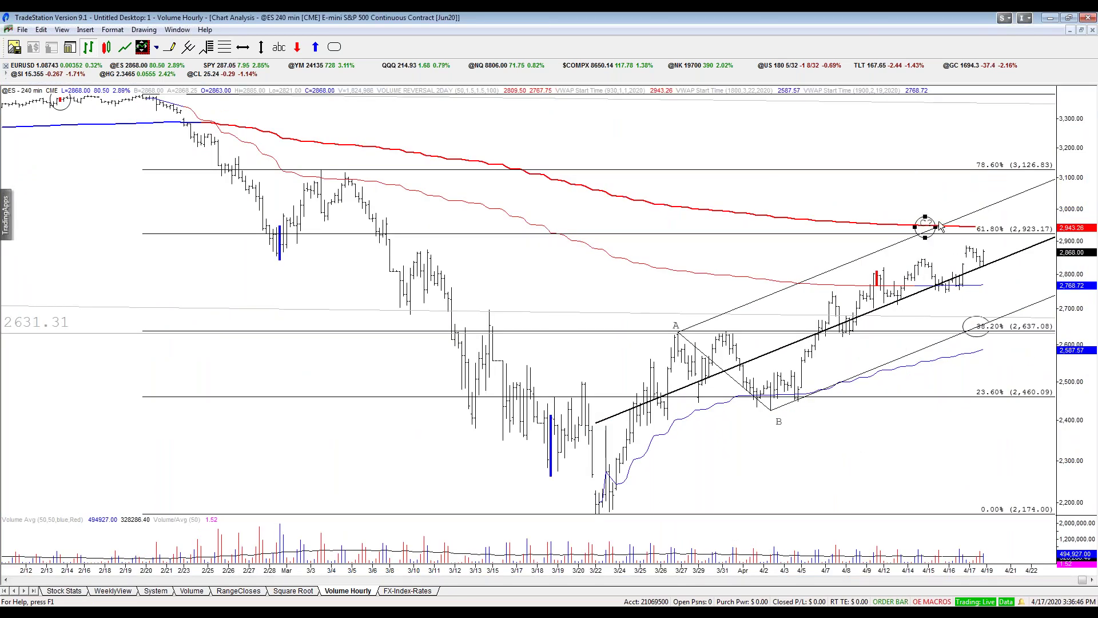
pyautogui.press('Delete')
pyautogui.click(988, 331)
pyautogui.press('Delete')
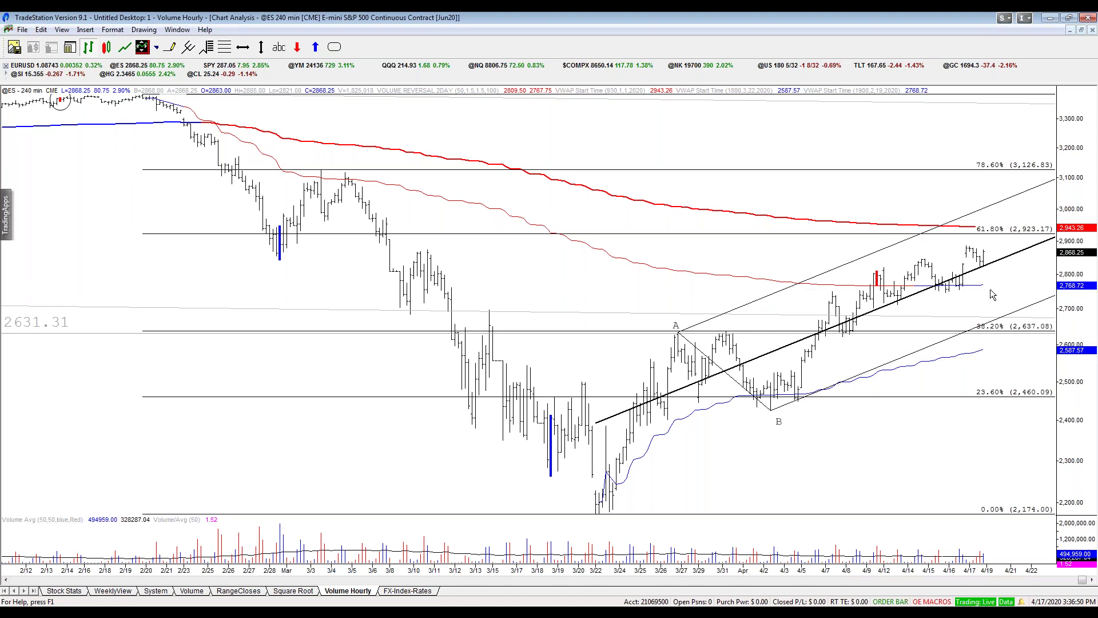
# Compress the ES bars back to November with empty space after the latest bars, inspecting bar values.
pyautogui.press('Down')
pyautogui.press('Down')
pyautogui.press('Down')
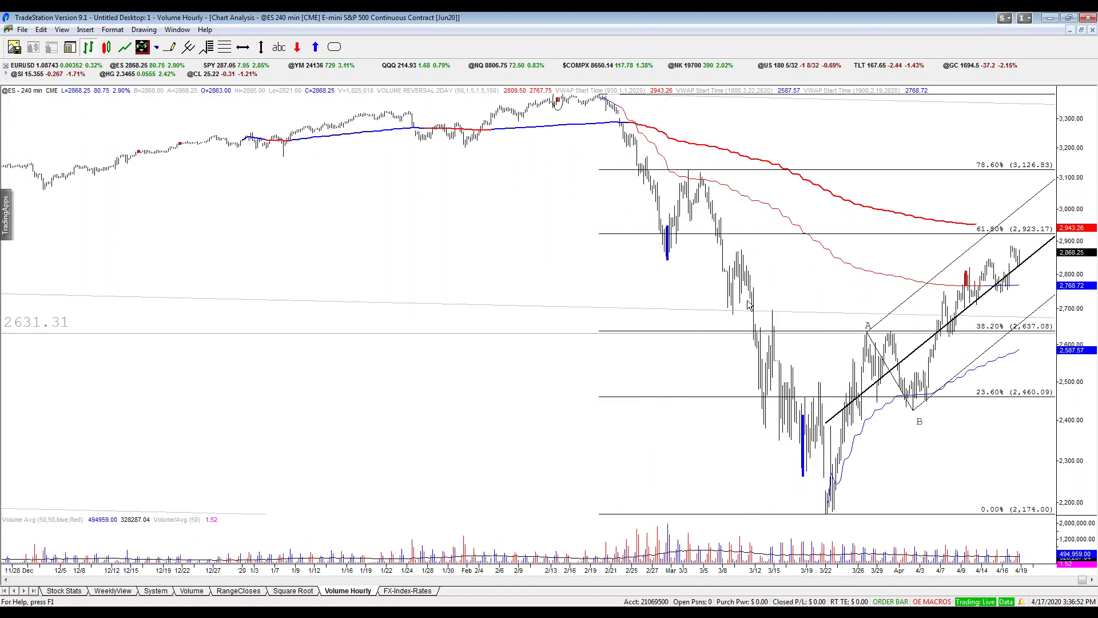
pyautogui.moveTo(745, 286); pyautogui.dragTo(458, 276)
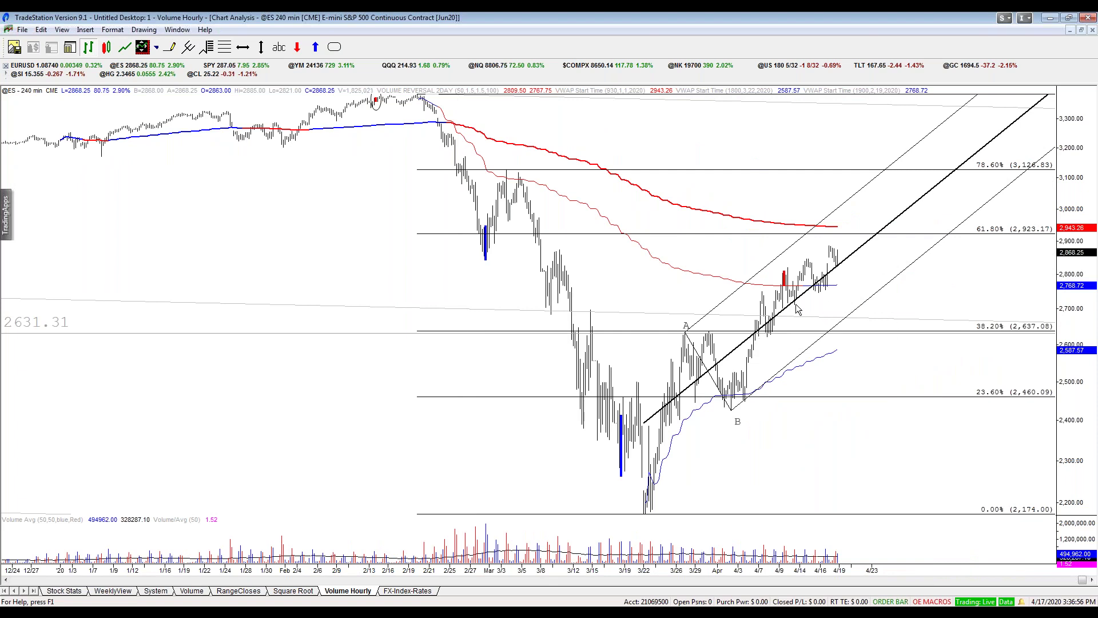
pyautogui.click(836, 277)
pyautogui.click(936, 234)
pyautogui.click(377, 125)
pyautogui.click(269, 211)
pyautogui.scroll(5, 274, 229)
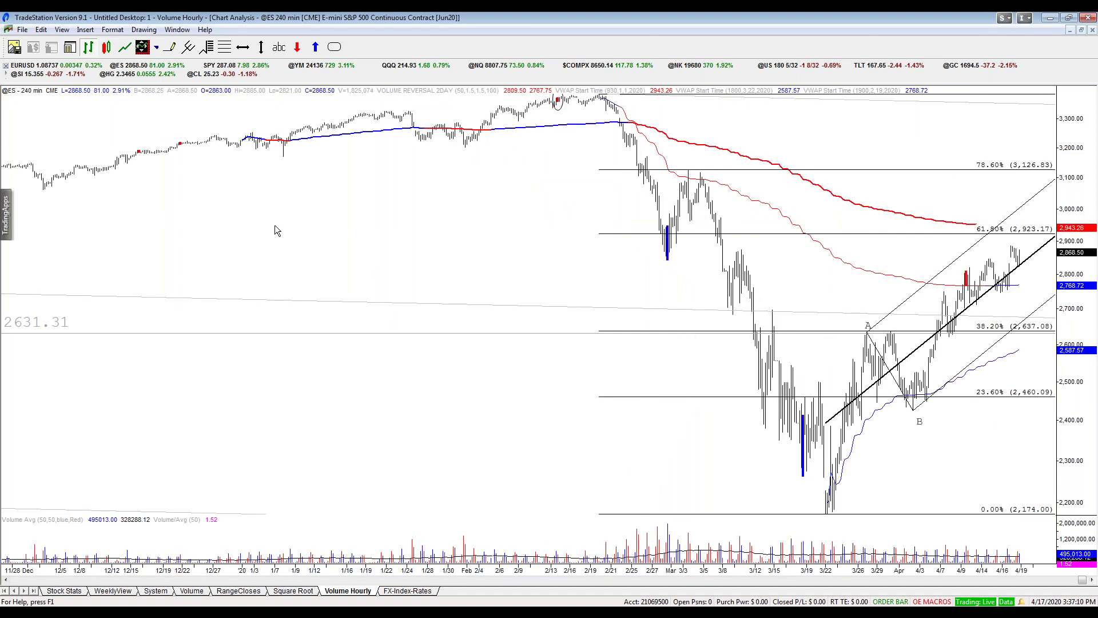
pyautogui.scroll(-5, 275, 225)
pyautogui.moveTo(766, 223); pyautogui.dragTo(772, 237)
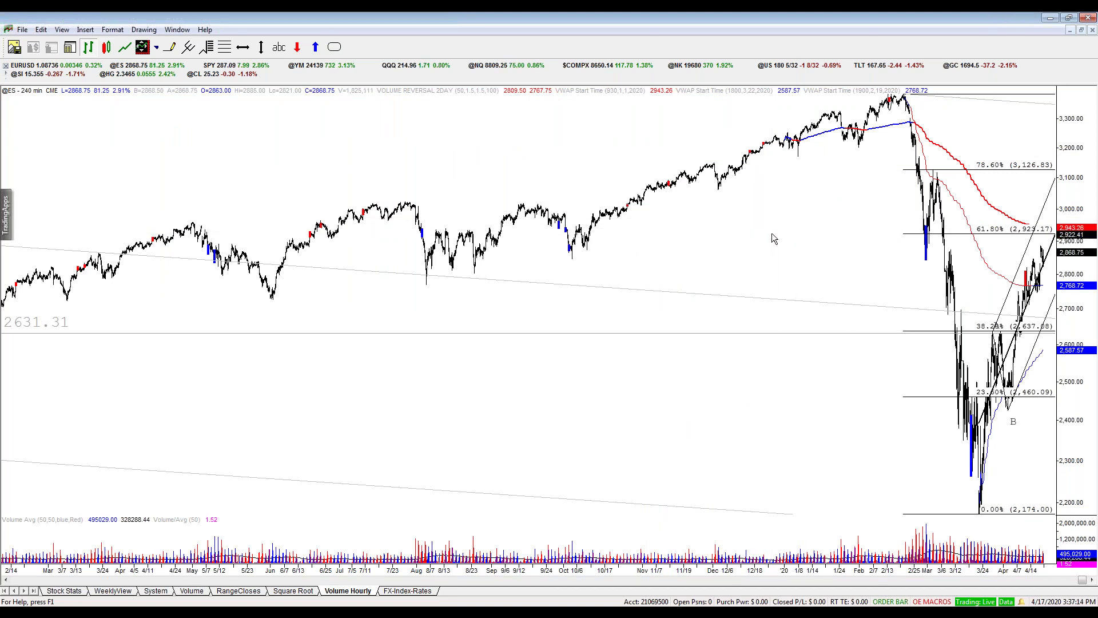
pyautogui.scroll(5, 772, 238)
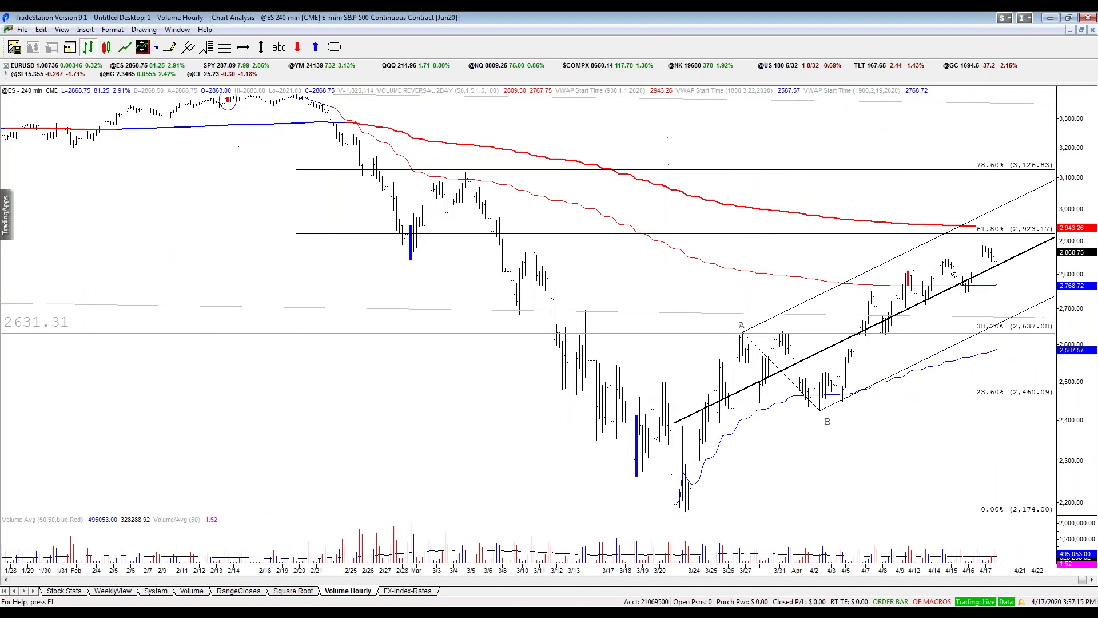
# Draw a horizontal line at about 2697.25 on the ES chart.
pyautogui.rightClick(988, 282)
pyautogui.press('Escape')
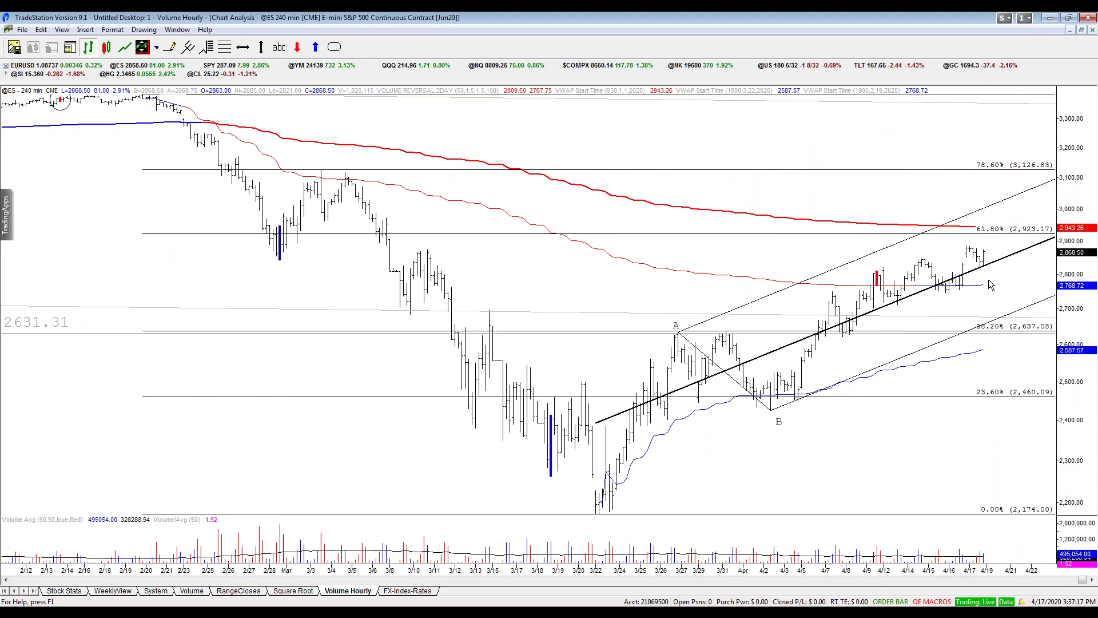
pyautogui.click(170, 47)
pyautogui.moveTo(832, 290)
pyautogui.mouseDown()
pyautogui.moveTo(870, 289)
pyautogui.moveTo(883, 266)
pyautogui.mouseUp()
pyautogui.press('Escape')
pyautogui.moveTo(981, 114); pyautogui.dragTo(1020, 313)
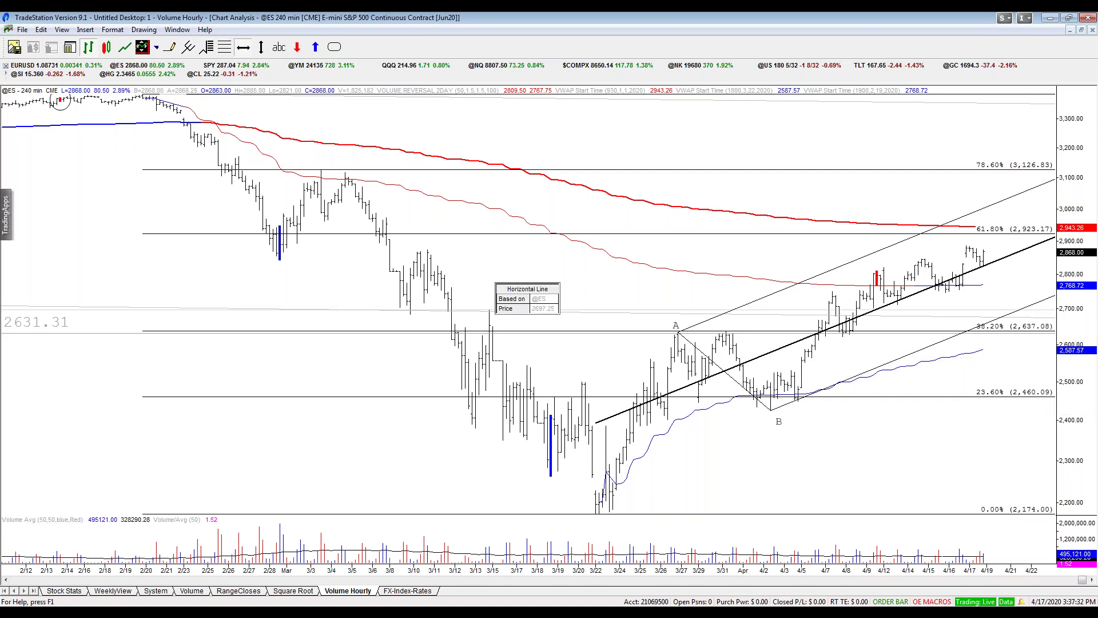
# Color the 2697 horizontal line magenta.
pyautogui.press('Escape')
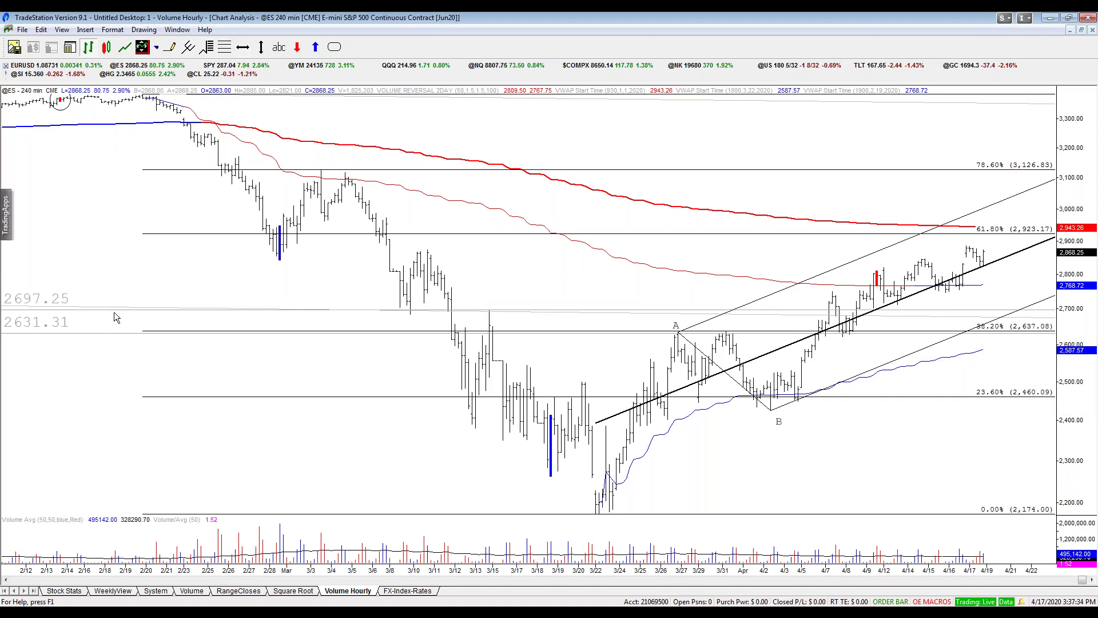
pyautogui.doubleClick(106, 312)
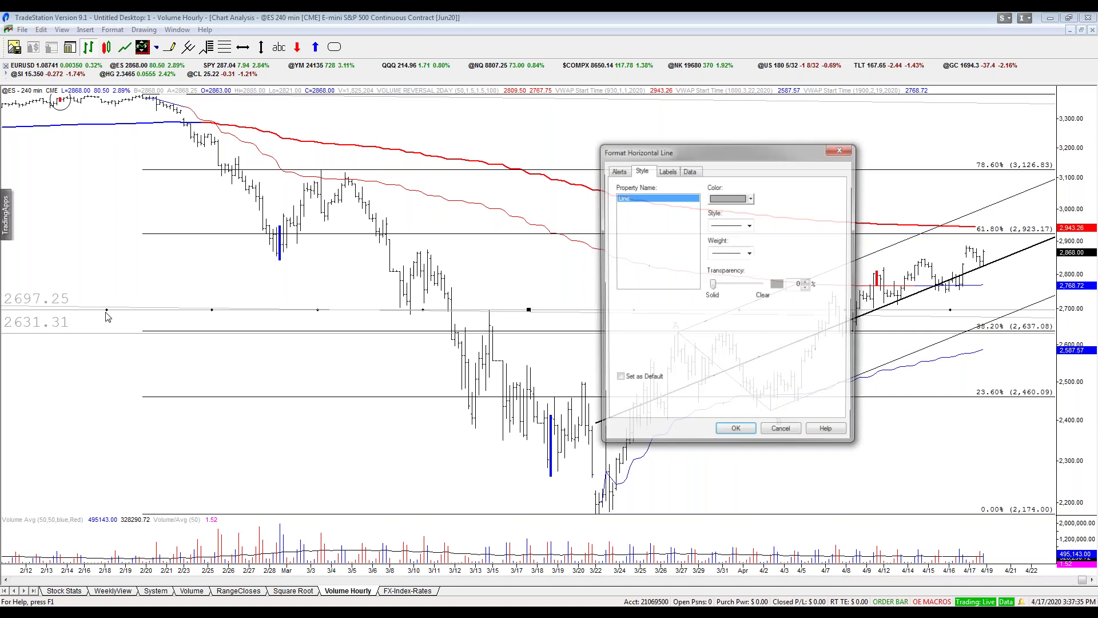
pyautogui.click(718, 201)
pyautogui.click(723, 252)
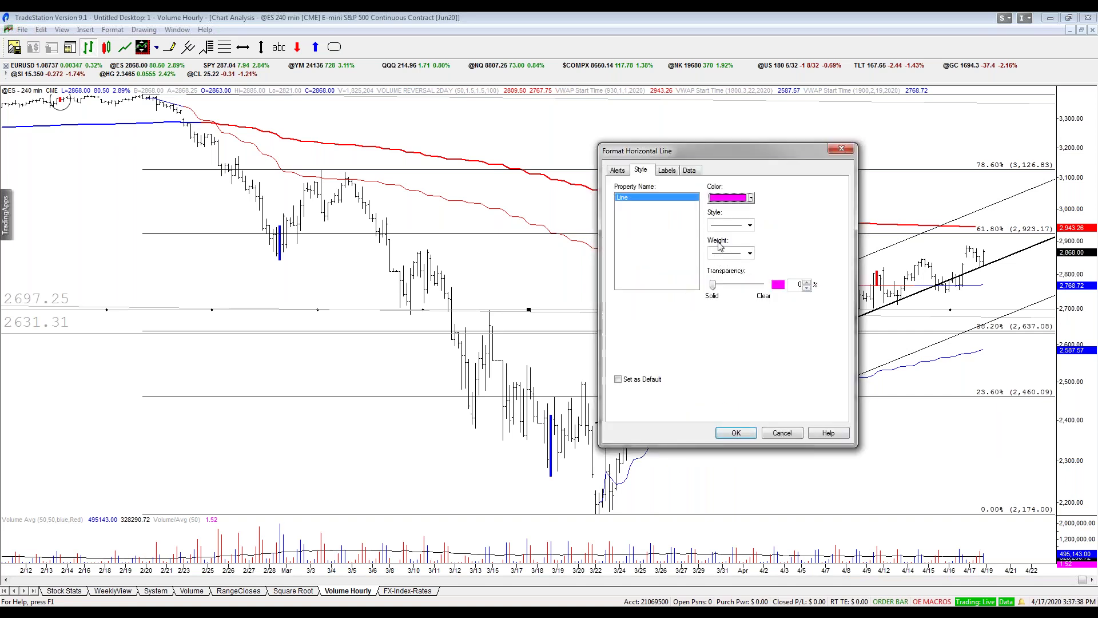
pyautogui.press('Return')
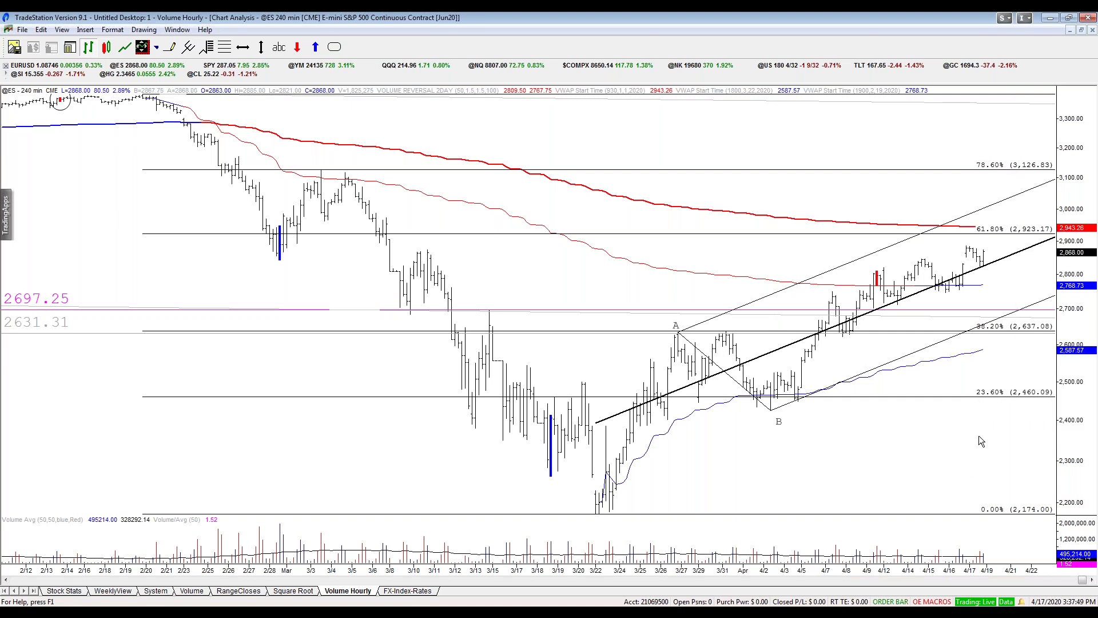
# Check the price level with the crosshair, then minimize the ES 240-minute chart.
pyautogui.moveTo(1018, 314)
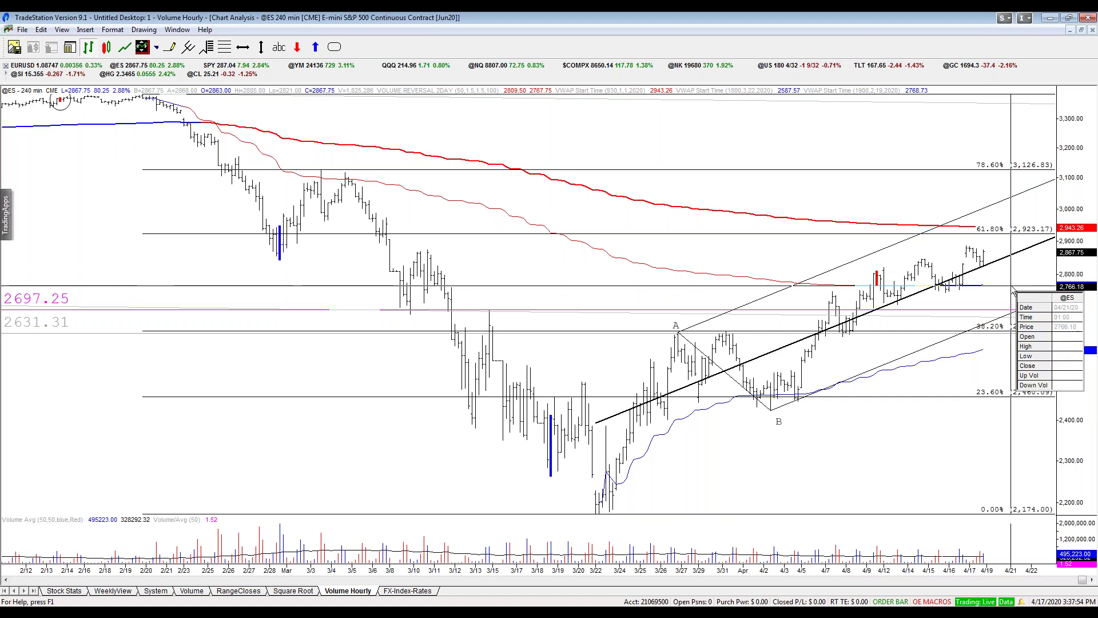
pyautogui.moveTo(997, 231); pyautogui.dragTo(981, 226)
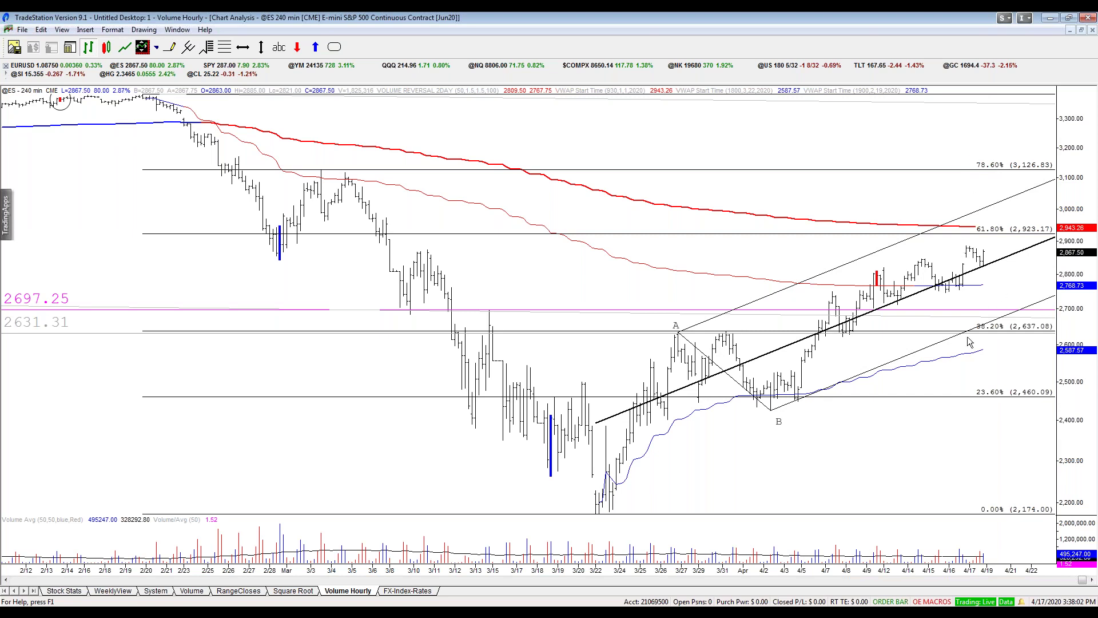
pyautogui.middleClick(1018, 291)
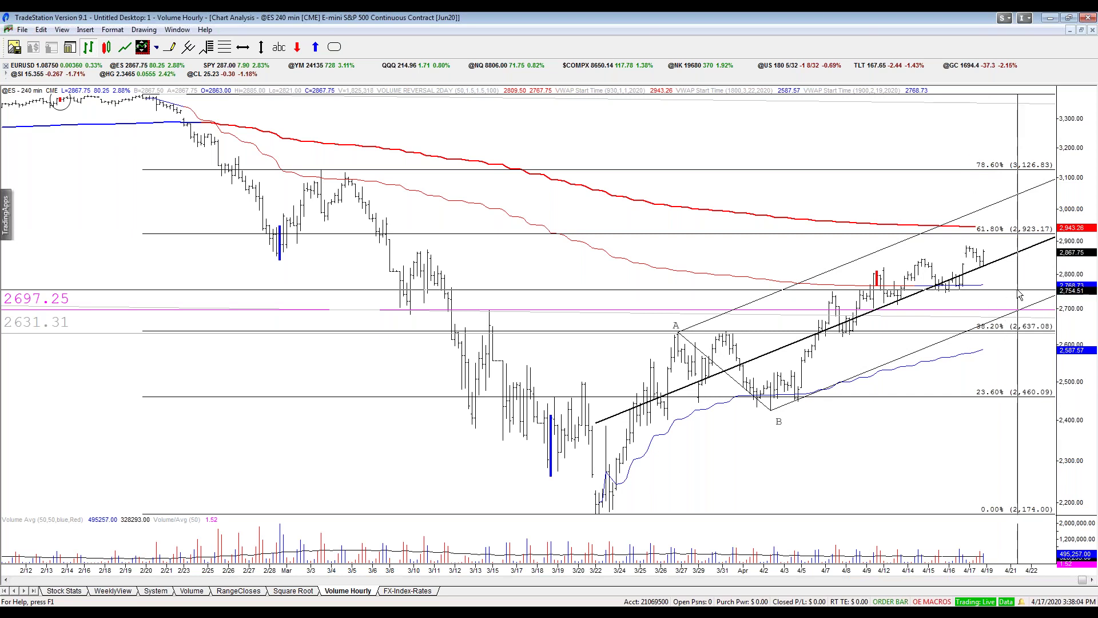
pyautogui.middleClick(1035, 275)
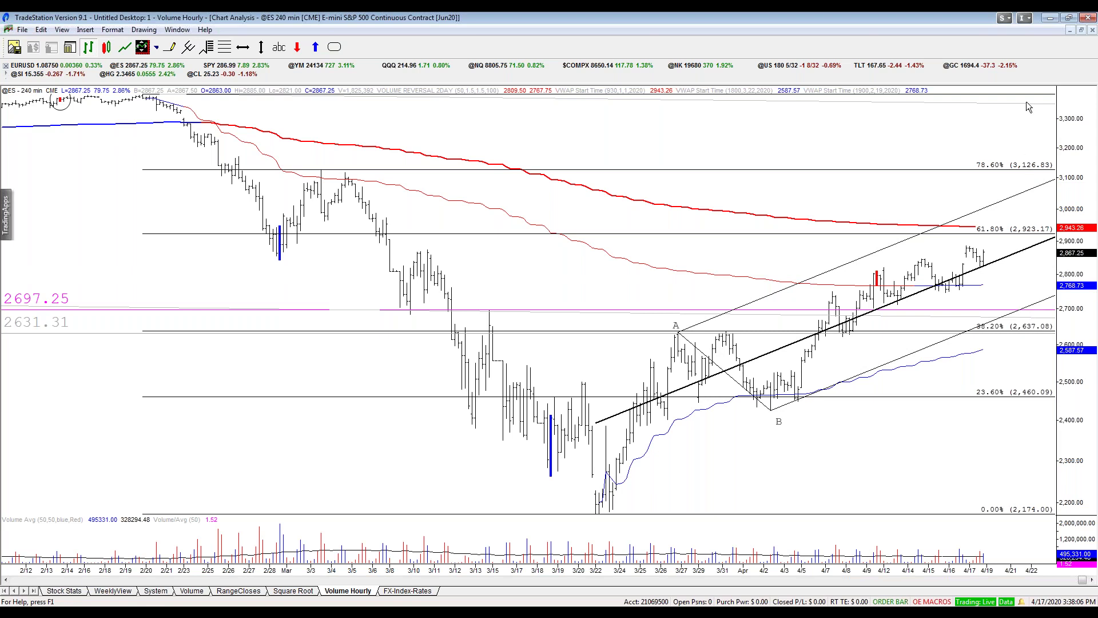
pyautogui.click(1067, 29)
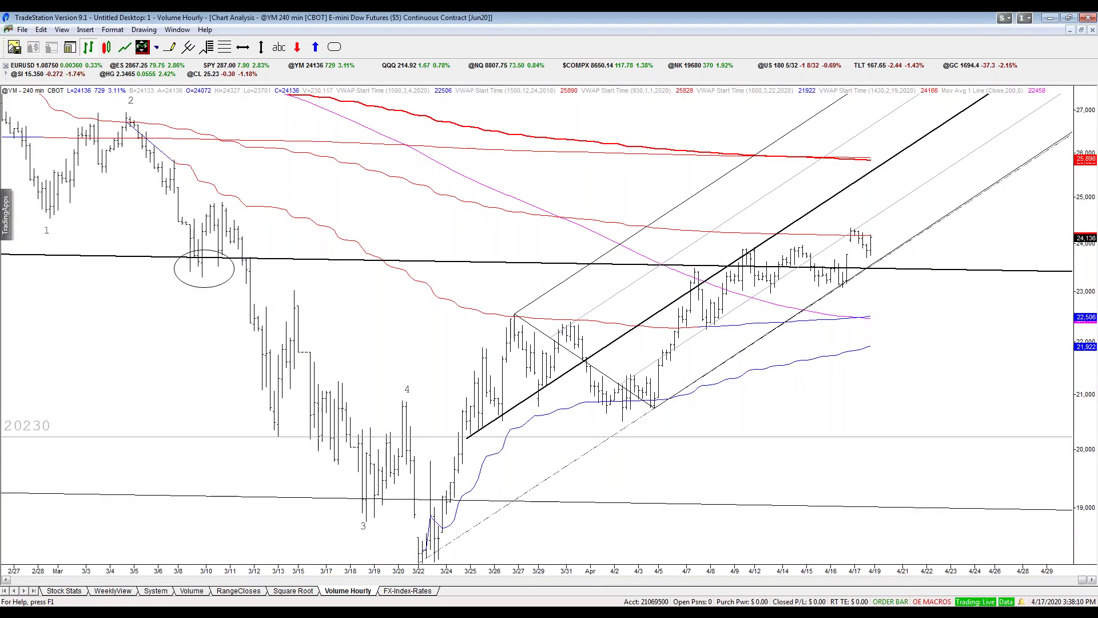
pyautogui.scroll(-2, 904, 315)
pyautogui.scroll(-1, 901, 320)
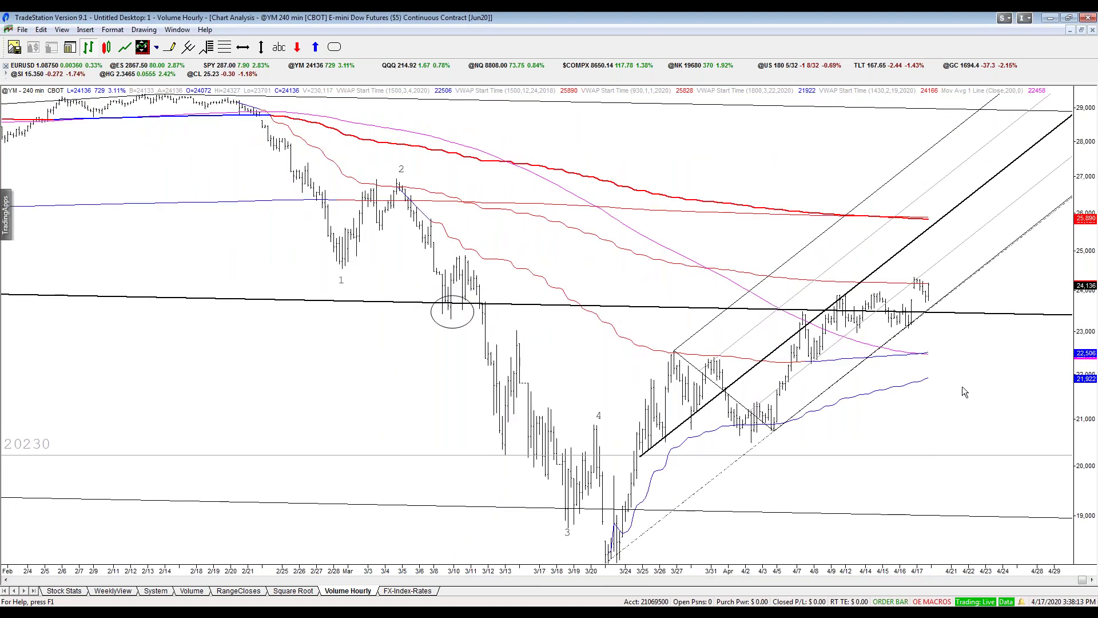
pyautogui.rightClick(431, 136)
pyautogui.click(475, 179)
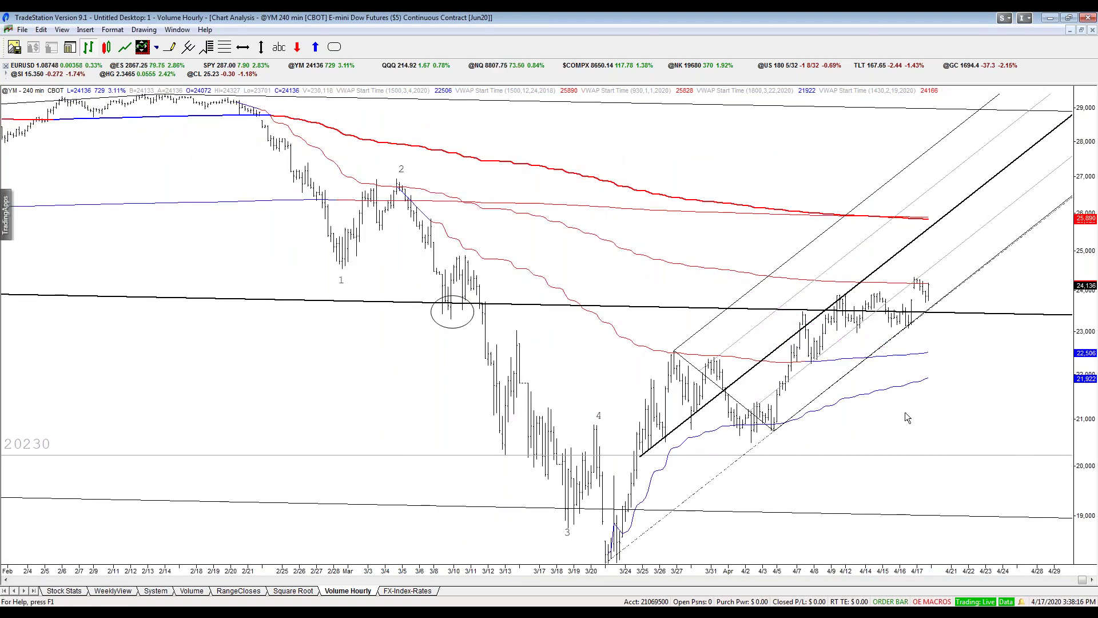
# Inspect YM bar values along the recent rally and the latest bars.
pyautogui.scroll(-1, 924, 430)
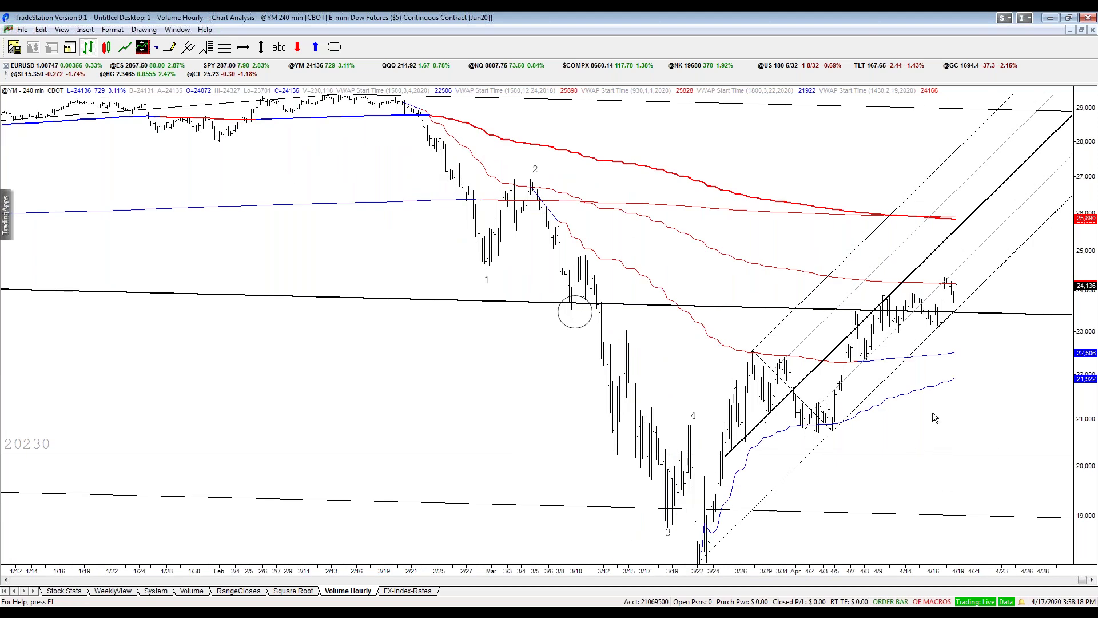
pyautogui.scroll(1, 957, 337)
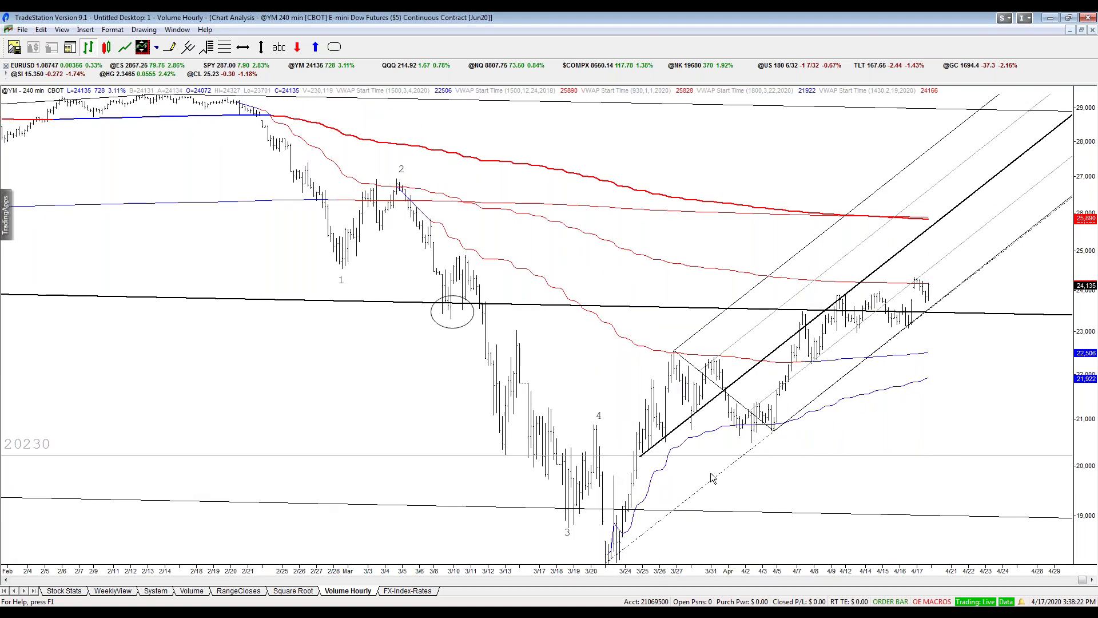
pyautogui.moveTo(940, 343); pyautogui.dragTo(911, 347)
pyautogui.click(911, 346)
pyautogui.scroll(2, 884, 331)
pyautogui.moveTo(848, 302); pyautogui.dragTo(849, 251)
pyautogui.scroll(-3, 966, 380)
pyautogui.scroll(-1, 948, 351)
pyautogui.click(778, 267)
pyautogui.click(385, 168)
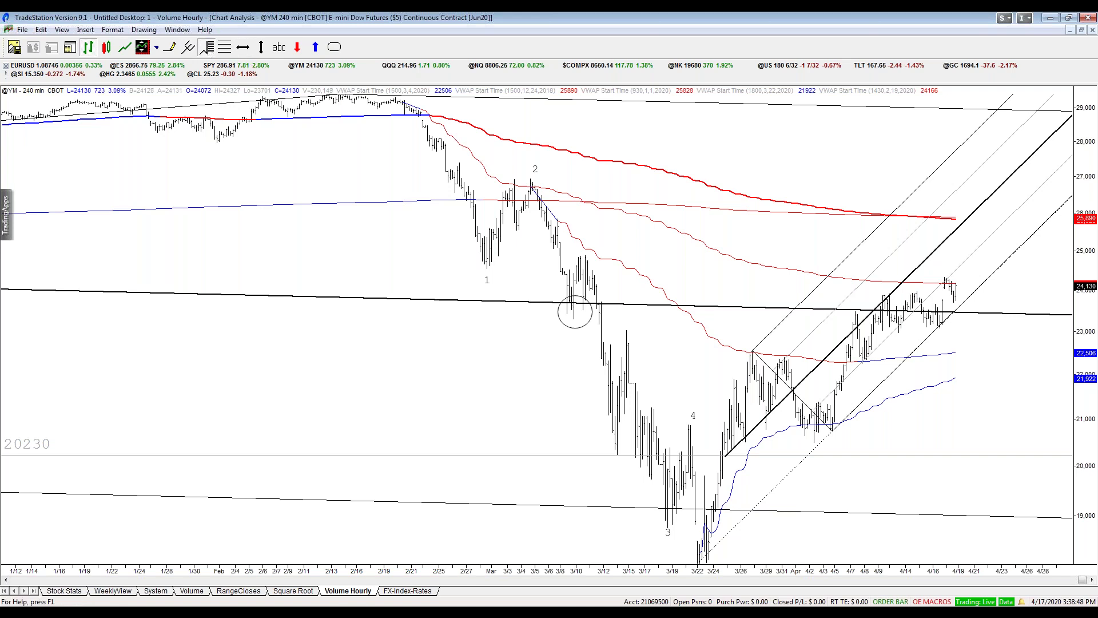
# Draw a Fibonacci extension from the 3/22 low through the 3/26 high to the April low.
pyautogui.moveTo(698, 564)
pyautogui.mouseDown()
pyautogui.moveTo(875, 320)
pyautogui.moveTo(753, 318)
pyautogui.mouseUp()
pyautogui.click(814, 442)
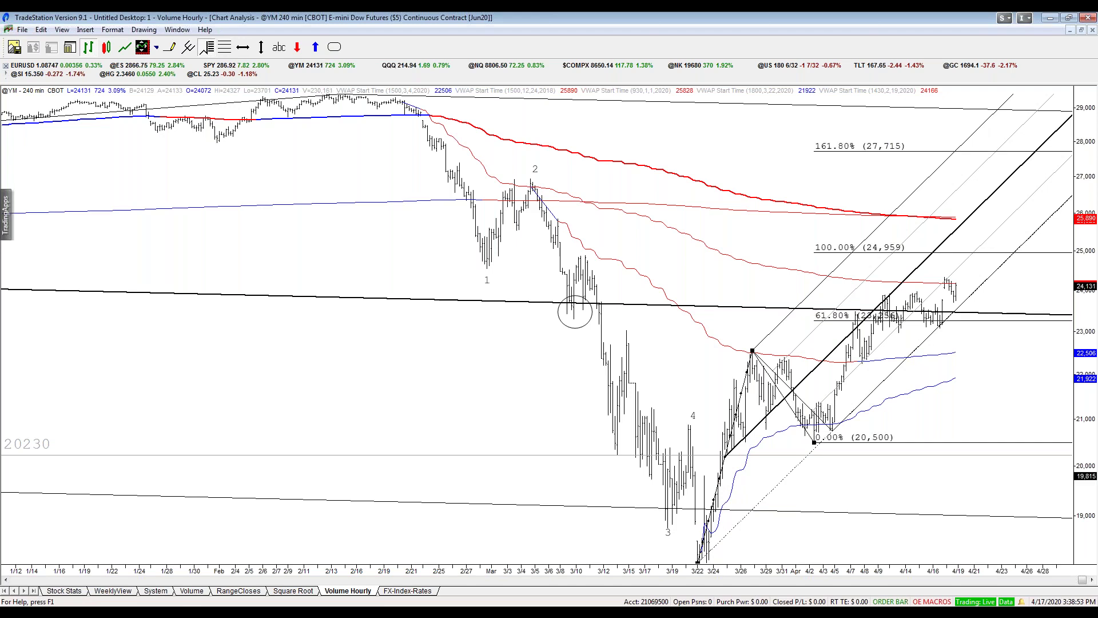
pyautogui.moveTo(768, 256)
# Place a horizontal line at 24886 on the YM chart.
pyautogui.click(244, 47)
pyautogui.click(597, 255)
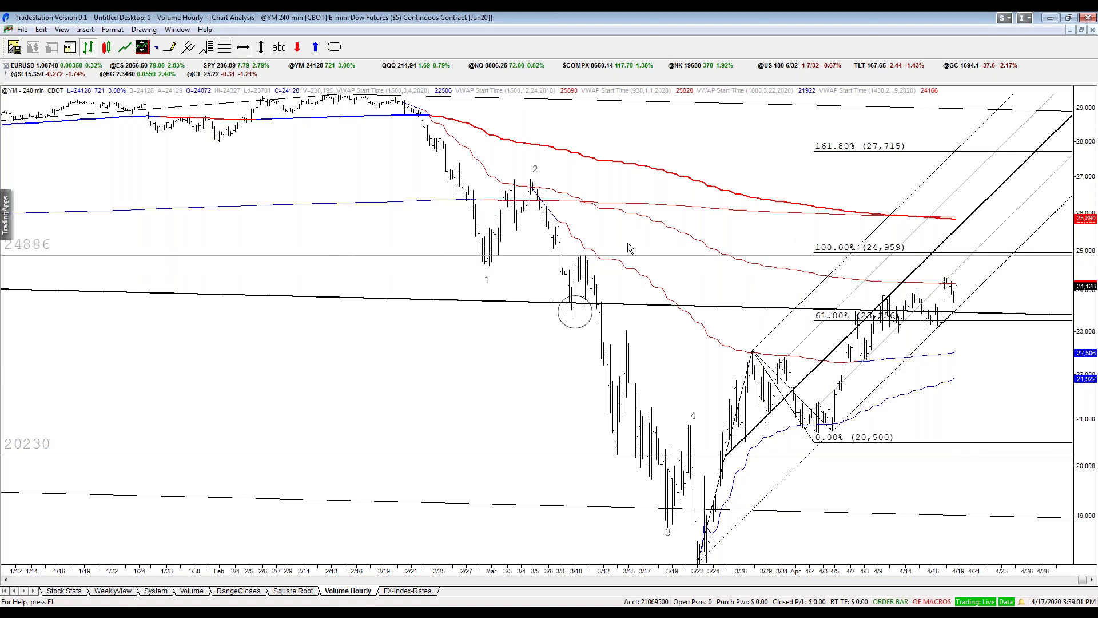
pyautogui.moveTo(575, 229)
pyautogui.doubleClick(977, 320)
# Remove the extension's 61.8% level and draw a Fibonacci retracement down to the 3/22 low.
pyautogui.click(423, 260)
pyautogui.press('Return')
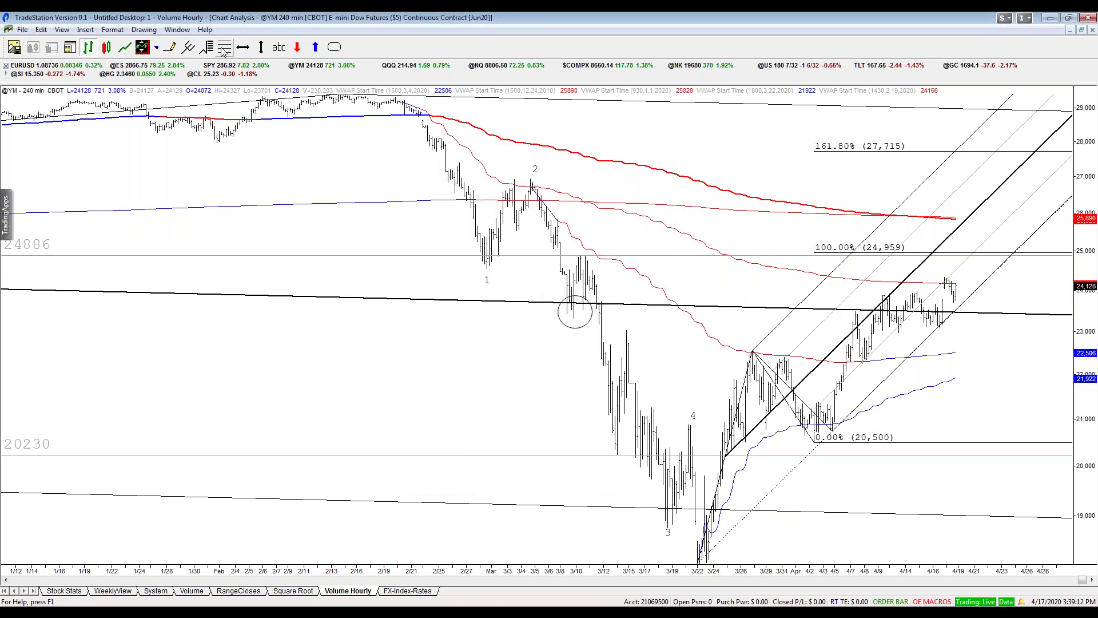
pyautogui.moveTo(333, 92); pyautogui.dragTo(700, 565)
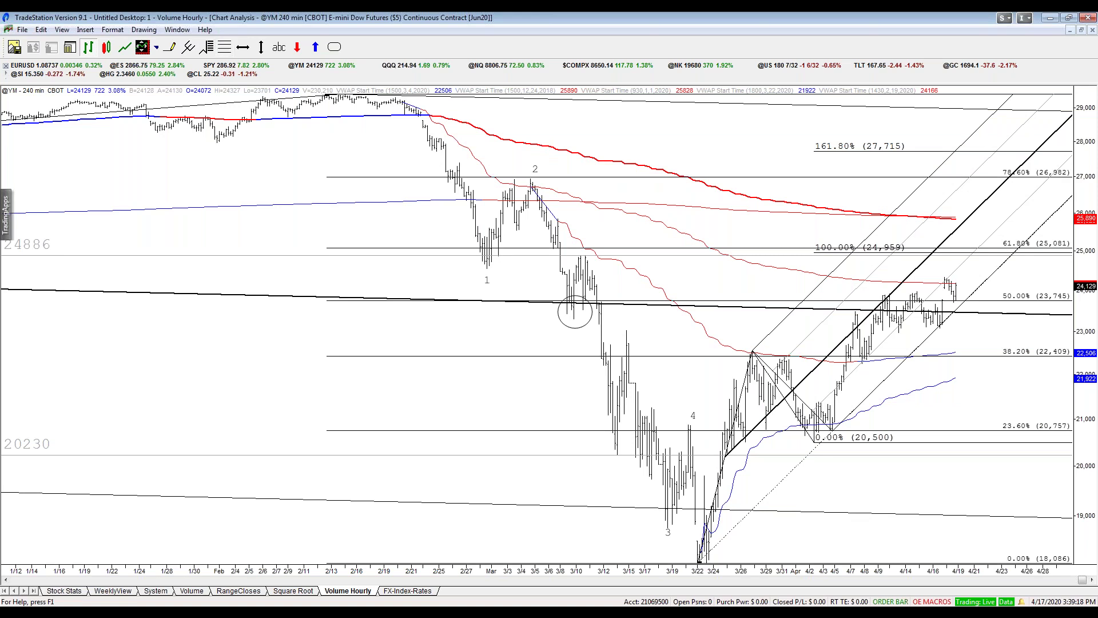
# Keep only the retracement's 38.2%, 61.8% and 78.6% levels, hiding 23.6, 50, 127.2, 161.8 and 200.
pyautogui.doubleClick(343, 356)
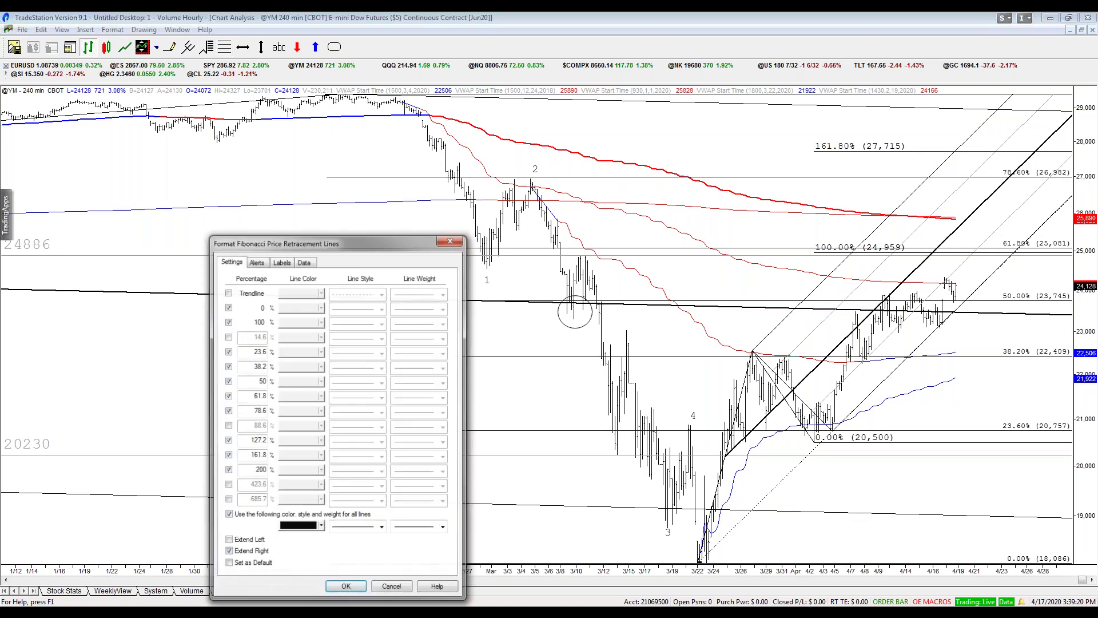
pyautogui.click(228, 351)
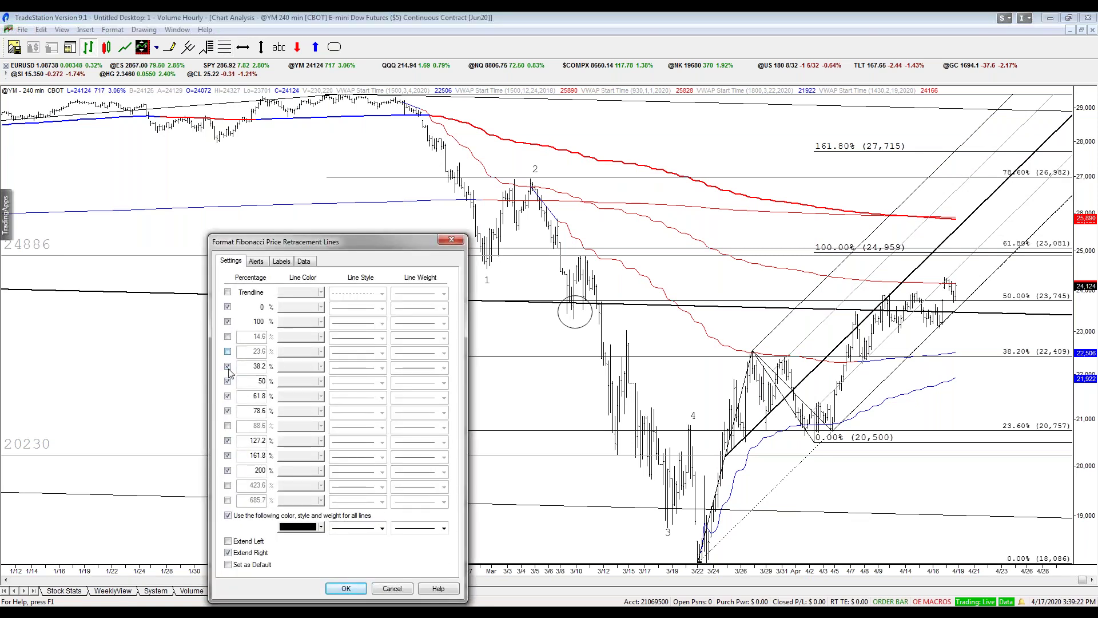
pyautogui.click(228, 381)
pyautogui.click(227, 410)
pyautogui.click(227, 441)
pyautogui.click(228, 470)
pyautogui.click(228, 456)
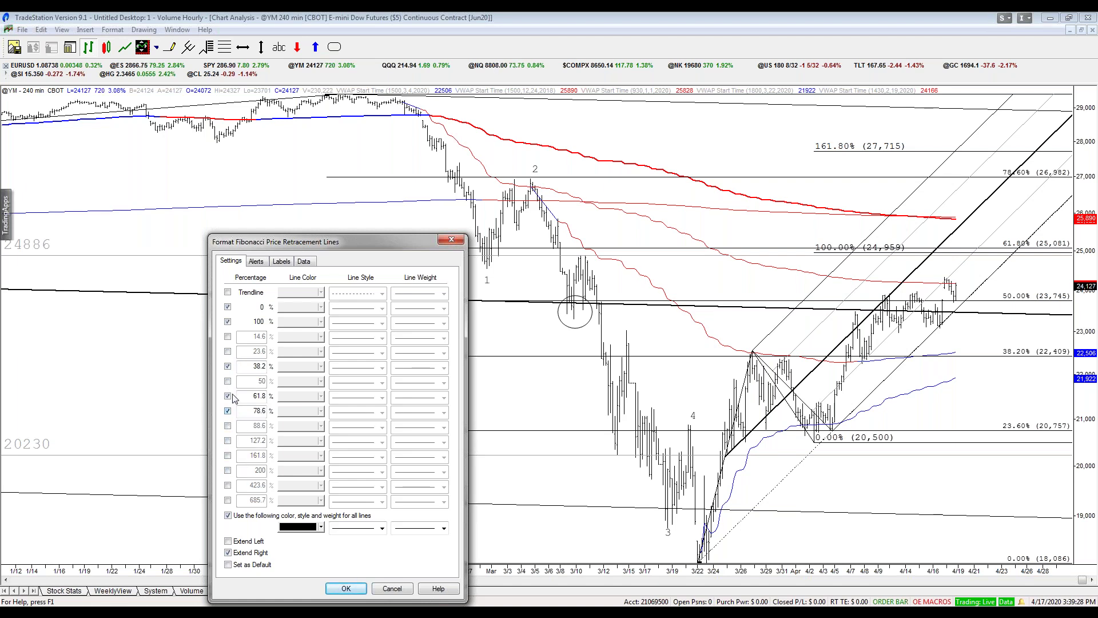
pyautogui.press('Return')
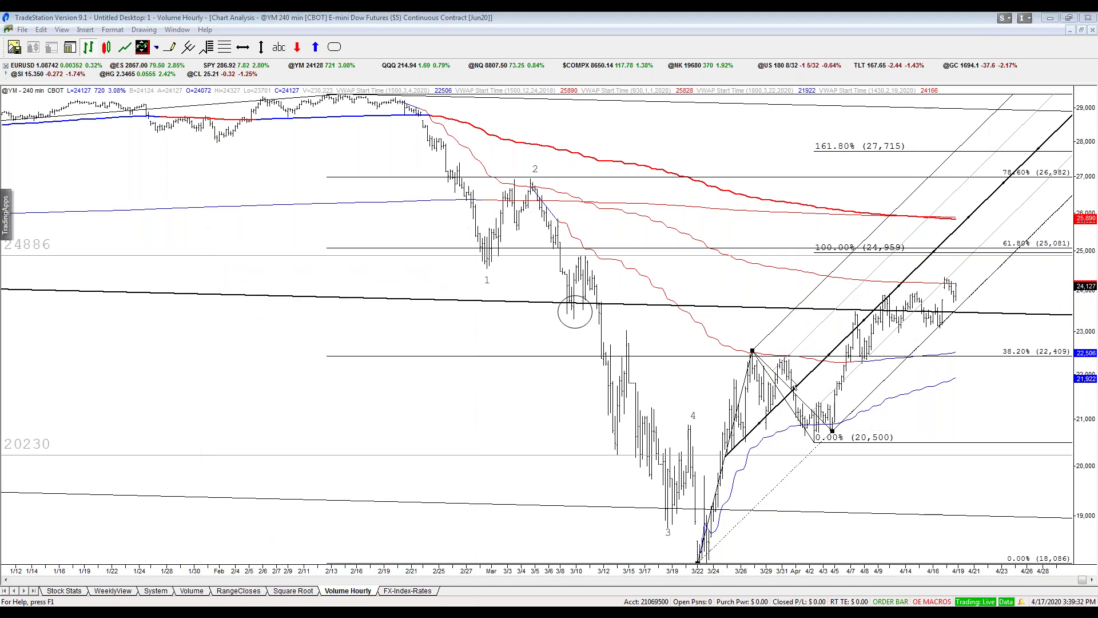
# Change the Andrew's Pitchfork on the YM chart to the standard calculation method.
pyautogui.doubleClick(949, 238)
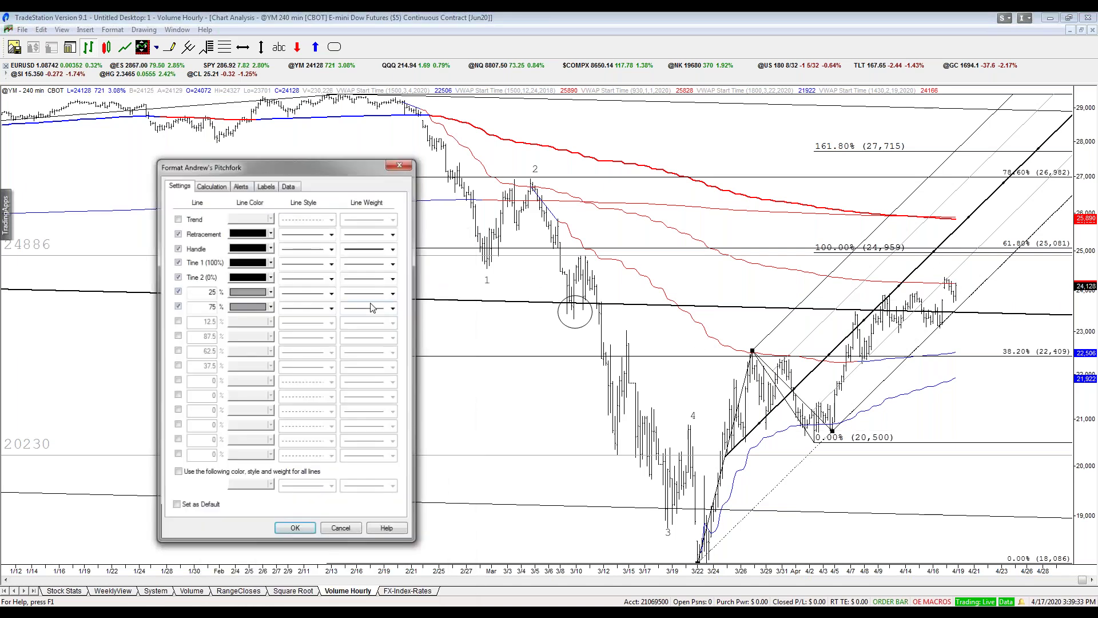
pyautogui.click(212, 185)
pyautogui.click(230, 213)
pyautogui.press('Return')
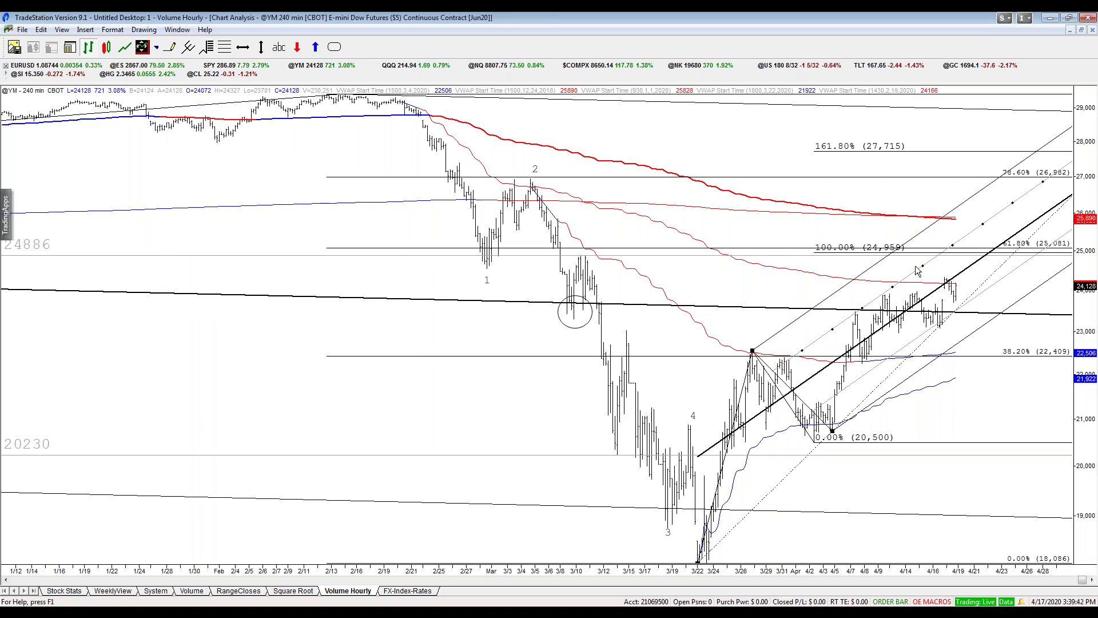
pyautogui.click(930, 195)
pyautogui.scroll(-1, 497, 315)
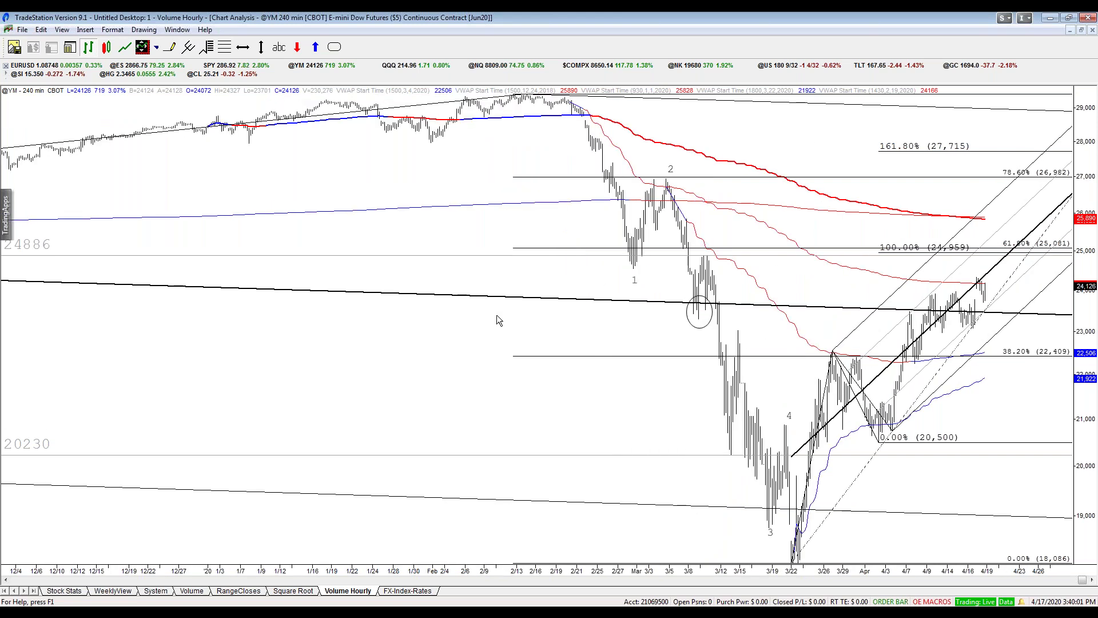
pyautogui.scroll(-2, 497, 320)
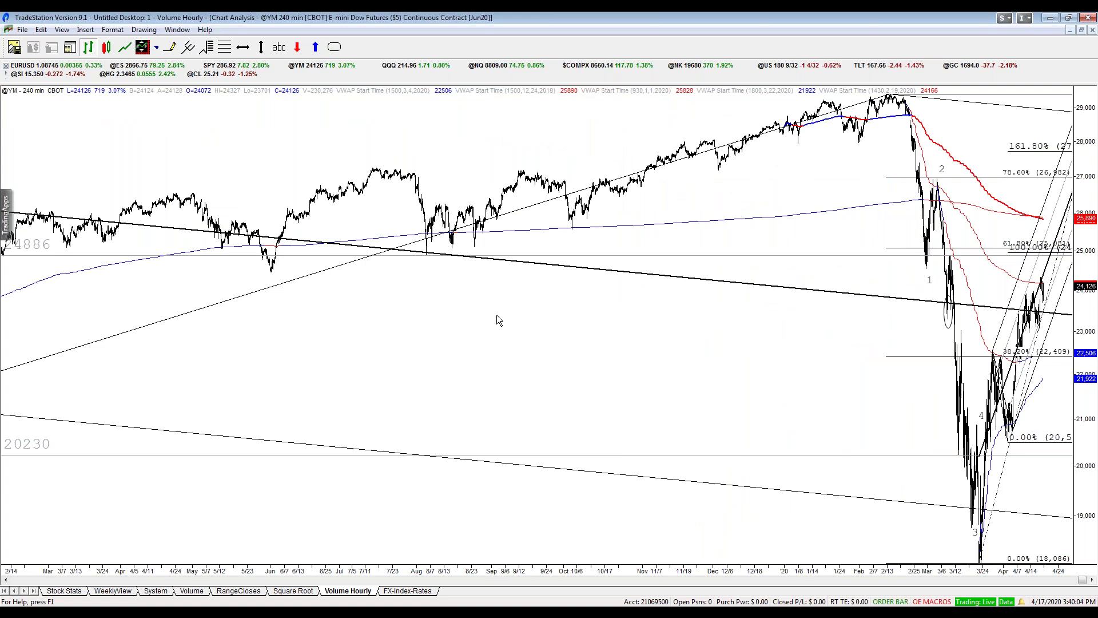
pyautogui.click(428, 309)
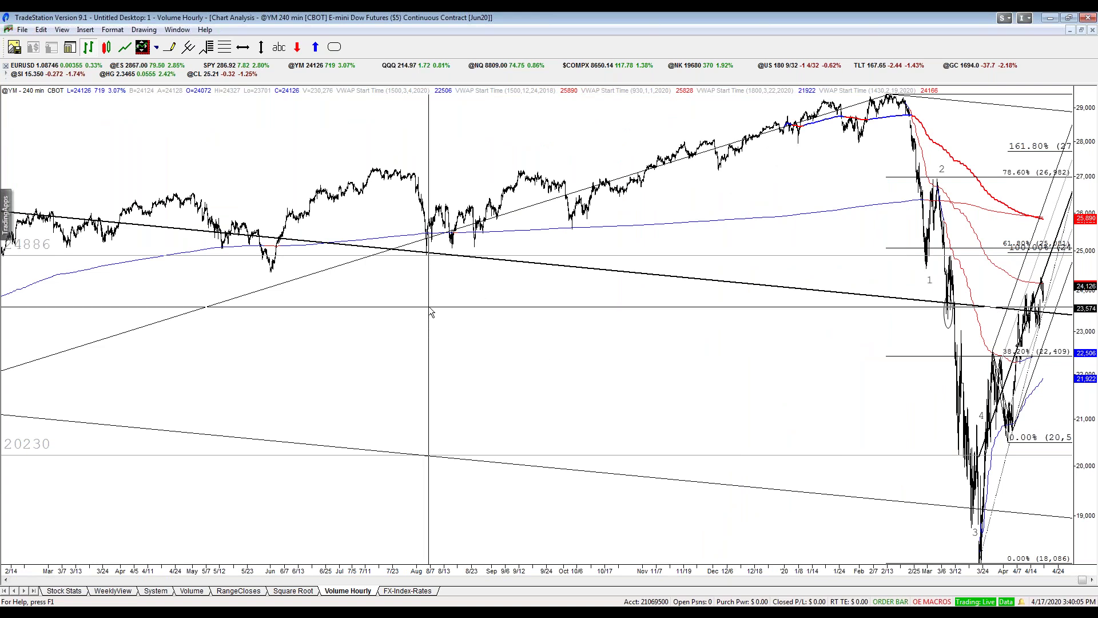
pyautogui.click(428, 303)
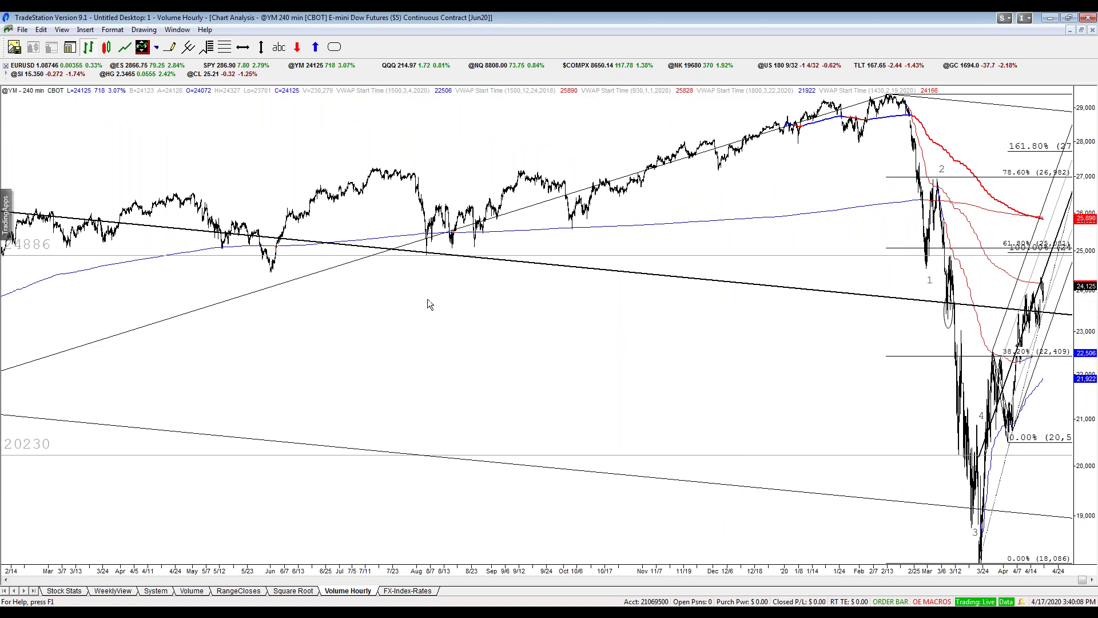
pyautogui.scroll(4, 478, 310)
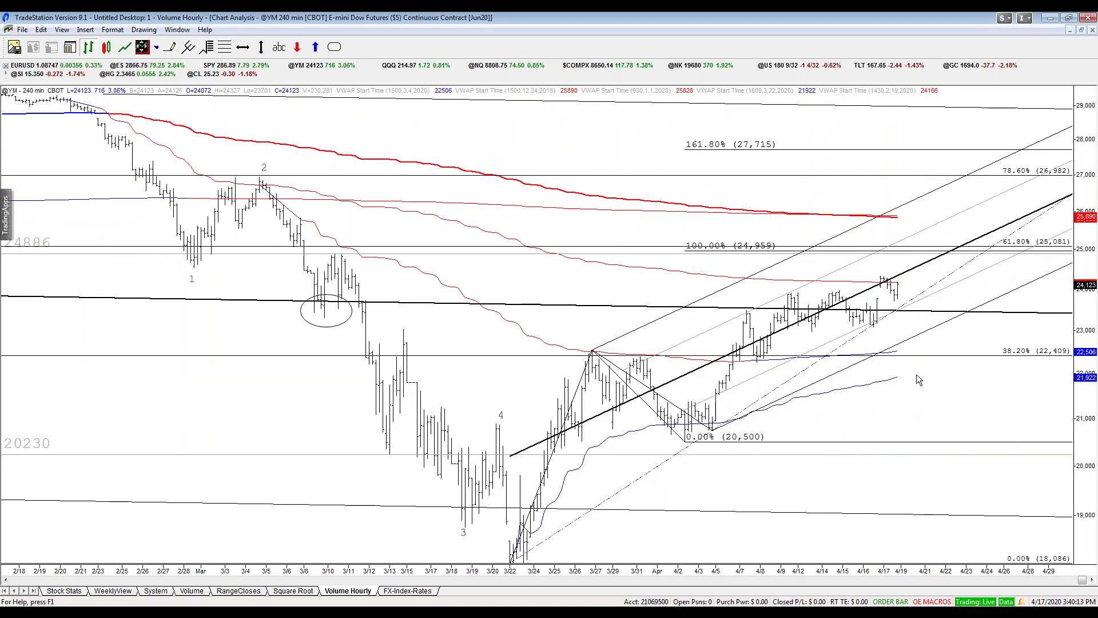
pyautogui.hotkey('ctrl', 'F5')
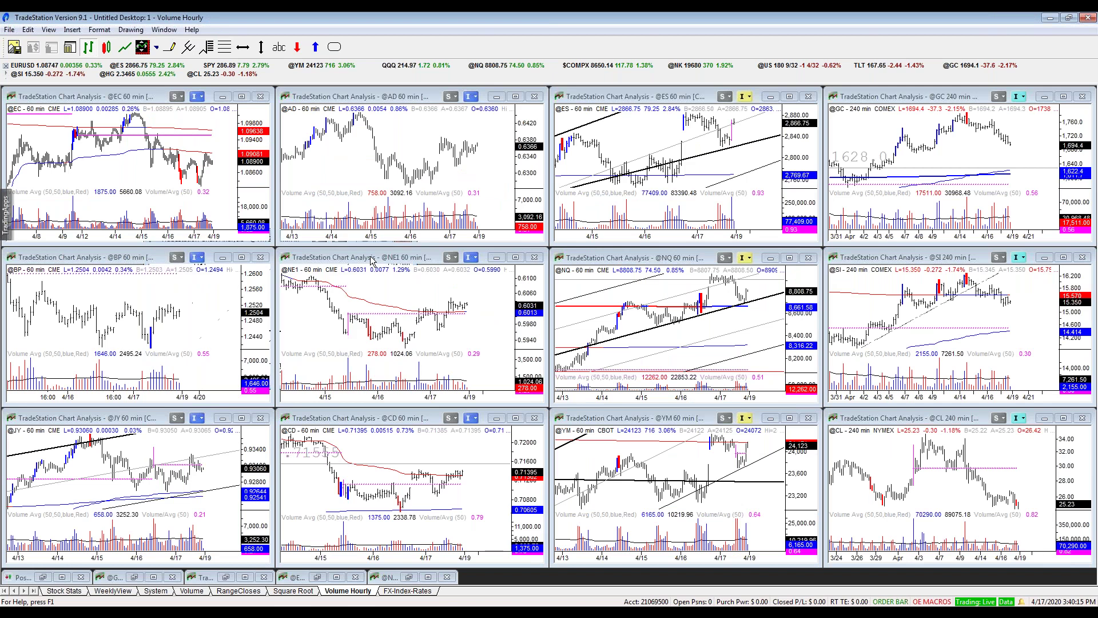
pyautogui.click(9, 29)
pyautogui.press('Escape')
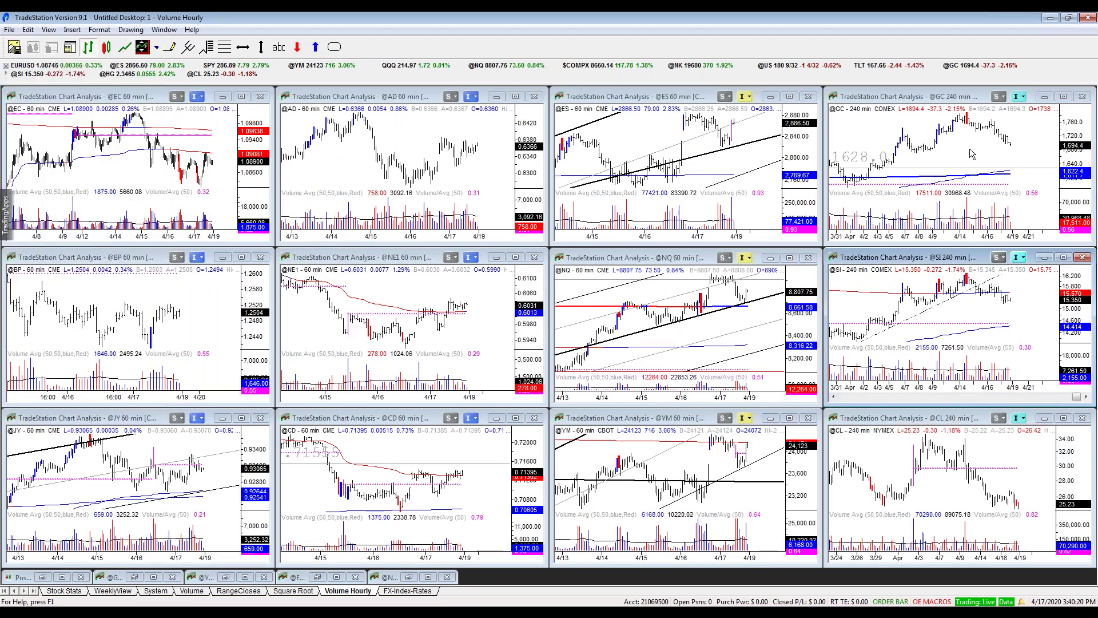